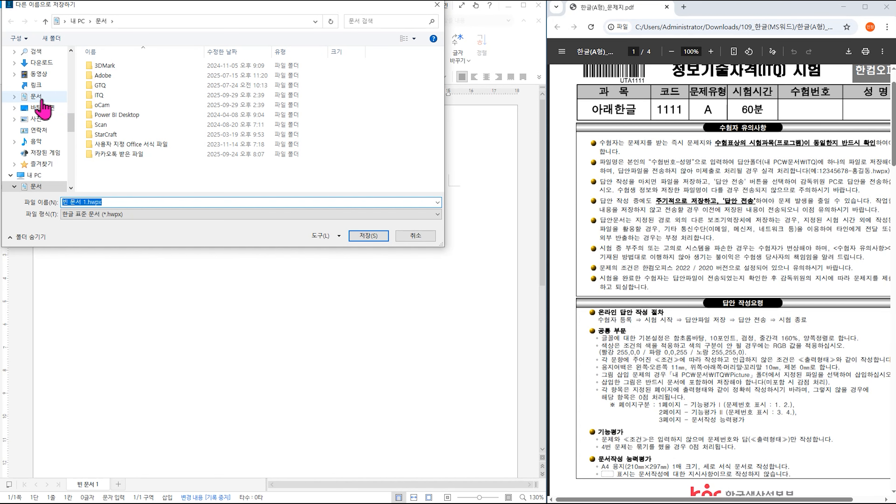
- Save the document as 한글 표준 문서 (*.hwpx) in 문서 > ITQ, using the candidate's number-name as the file name
click(118, 98)
double_click(117, 98)
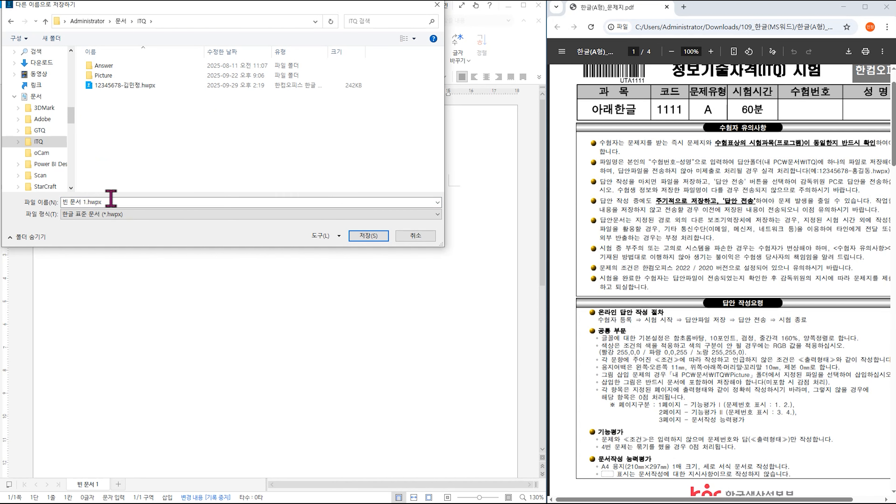
click(95, 202)
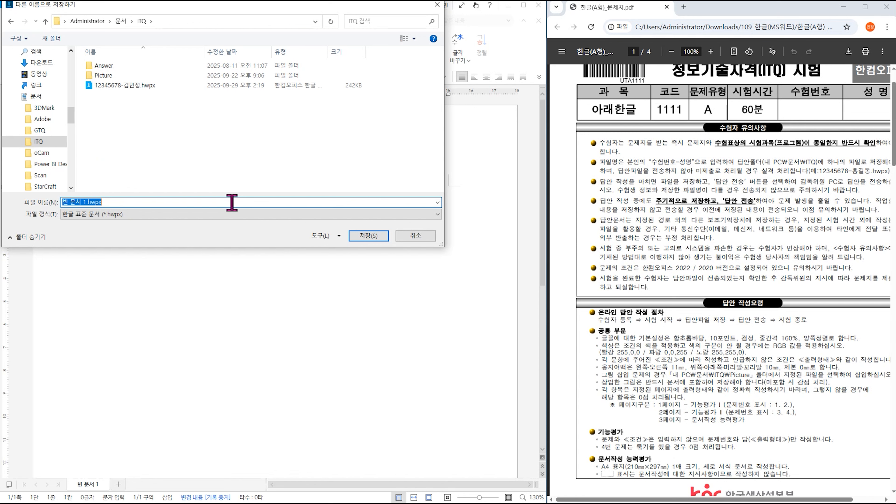
text(11111111)
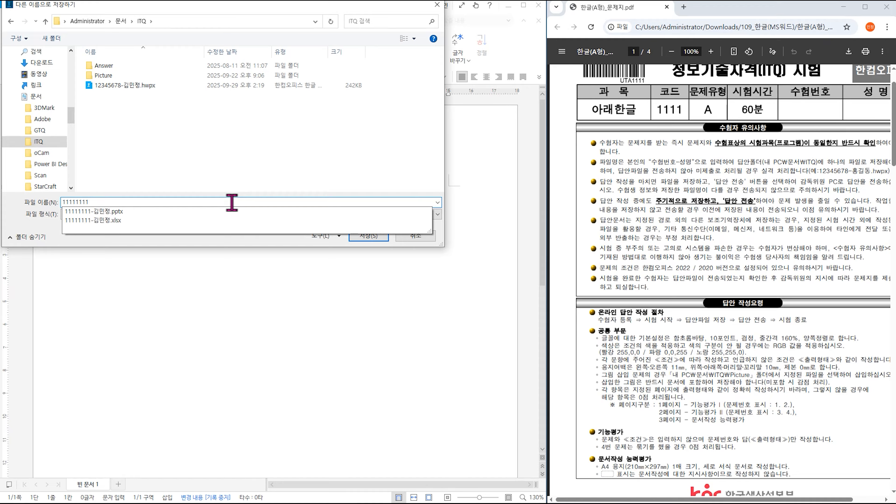
key(Tab)
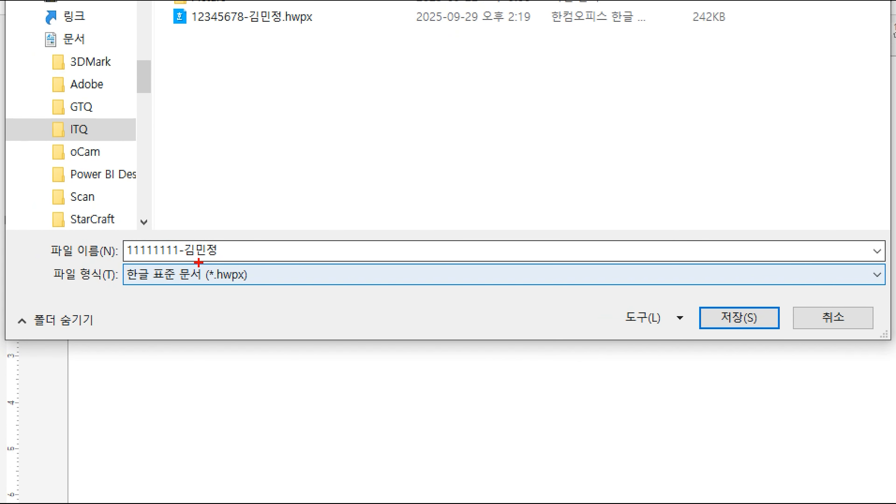
drag(197, 262, 265, 285)
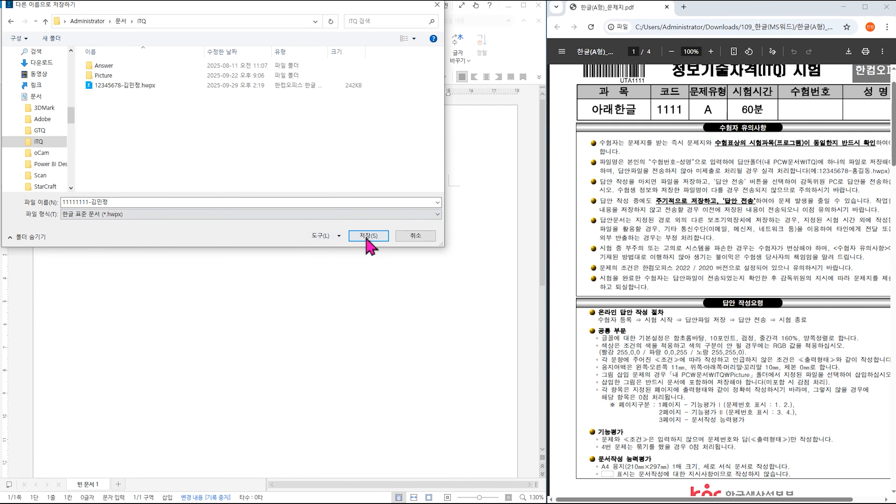
click(367, 238)
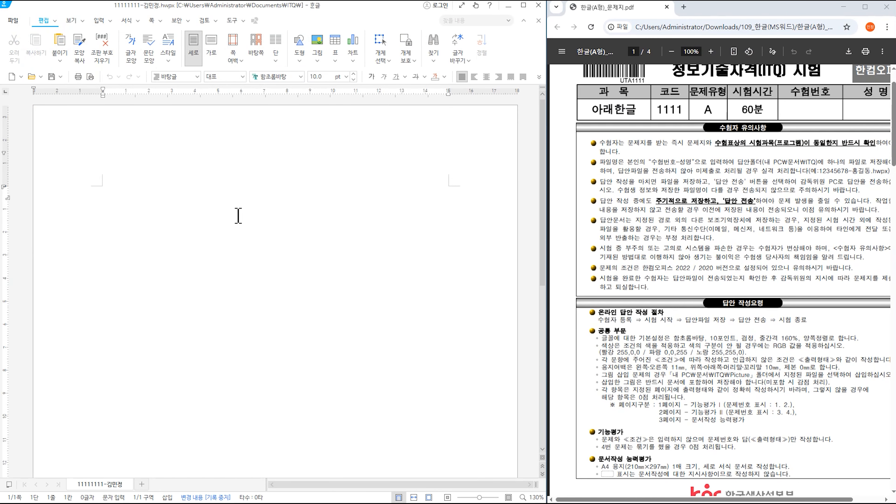
- In 편집 용지, set the top, header, footer and bottom margins to 10 mm and the left and right margins to 11 mm
click(151, 20)
click(14, 48)
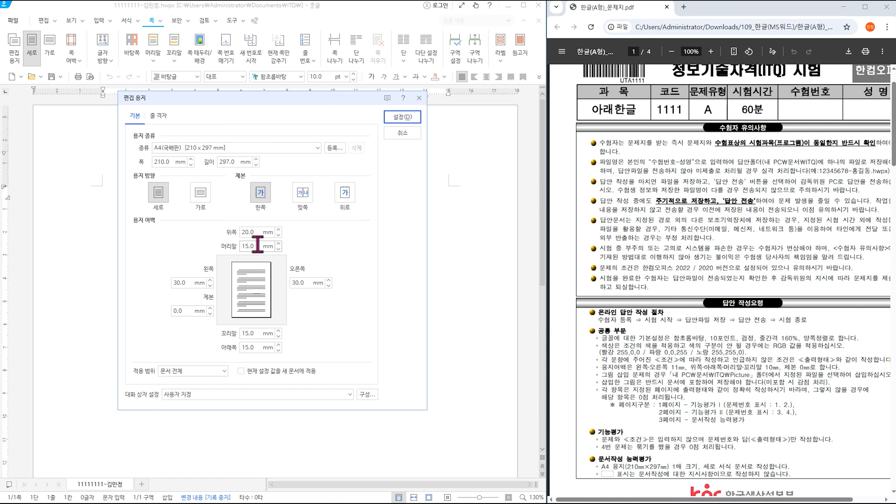
double_click(258, 233)
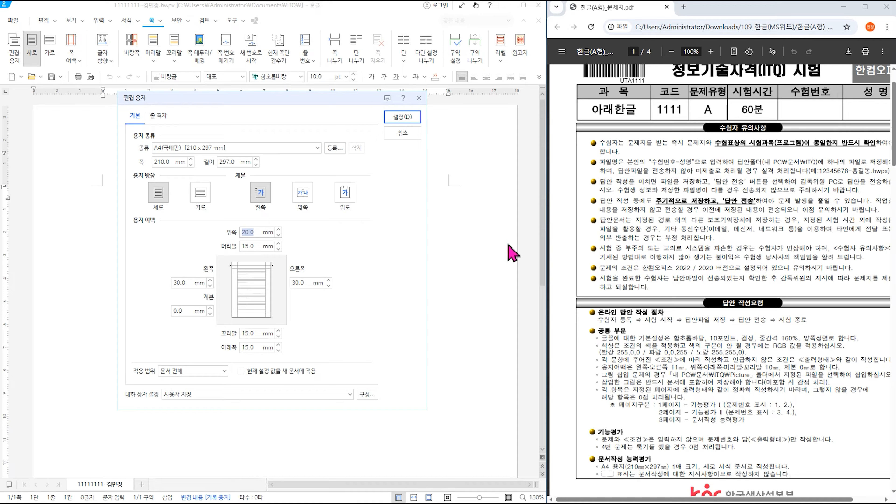
text(10)
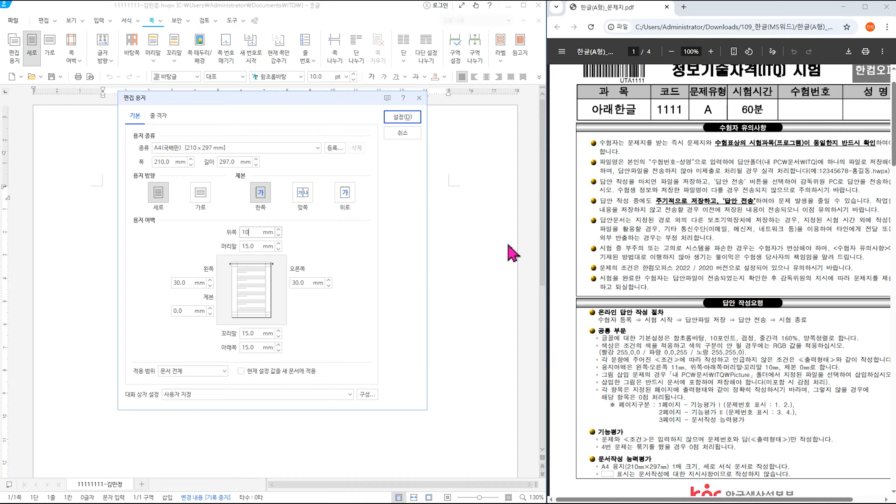
key(Tab)
text(10)
key(Tab)
text(11)
key(Tab)
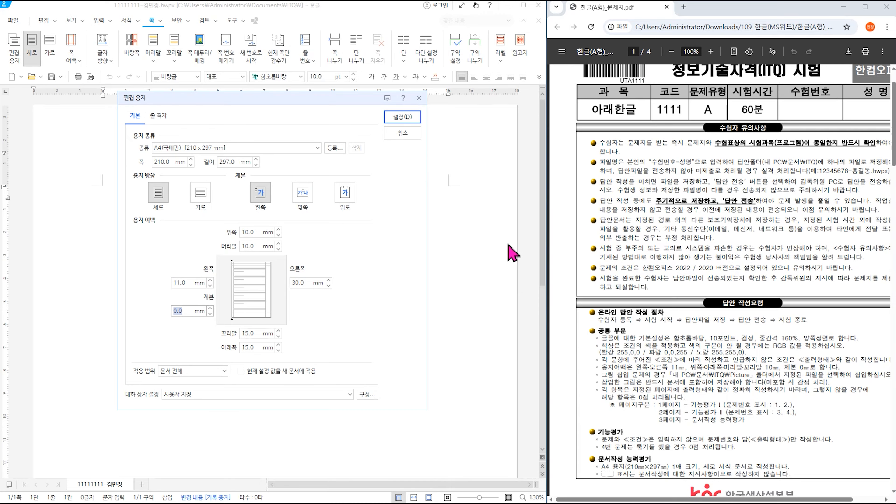
key(Tab)
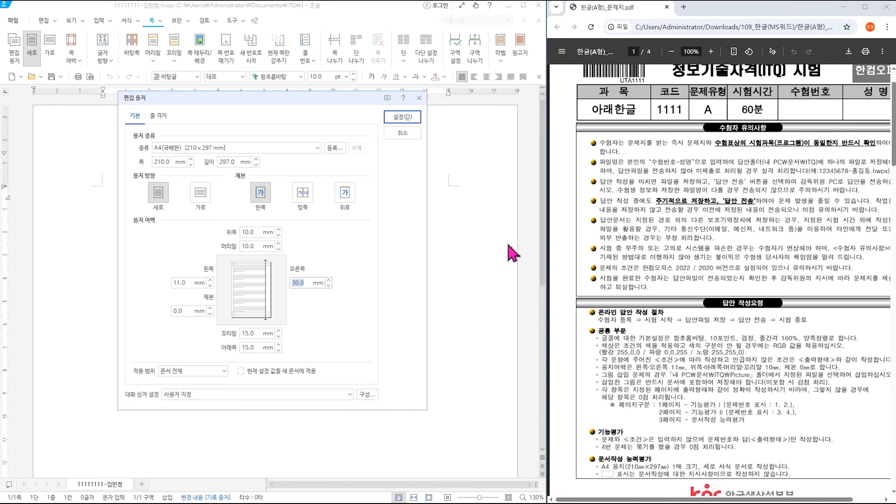
text(11)
key(Tab)
text(10)
key(Tab)
text(10)
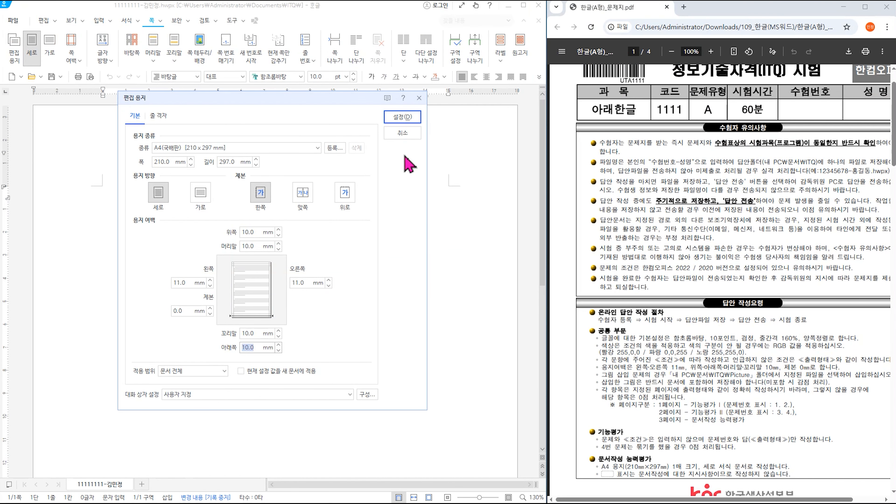
click(403, 118)
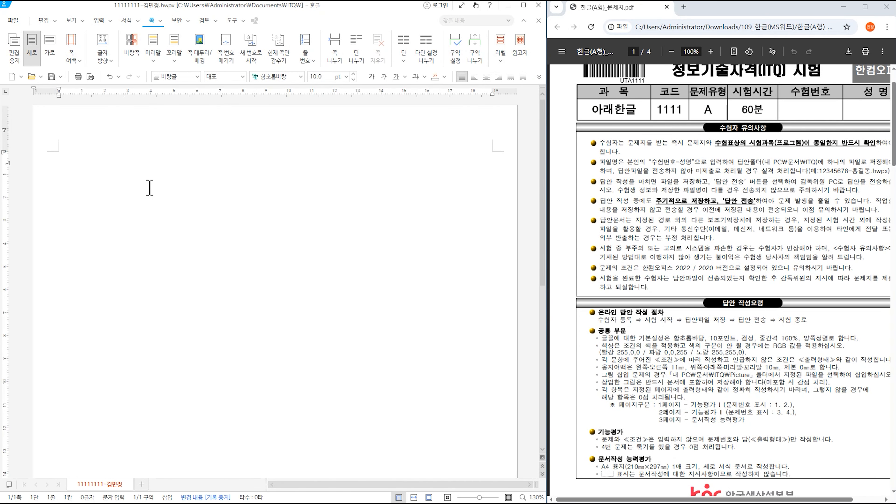
- Insert page breaks to make three pages, then put the cursor back at the top of page one
key(alt+shift+Return)
key(alt+shift+Return)
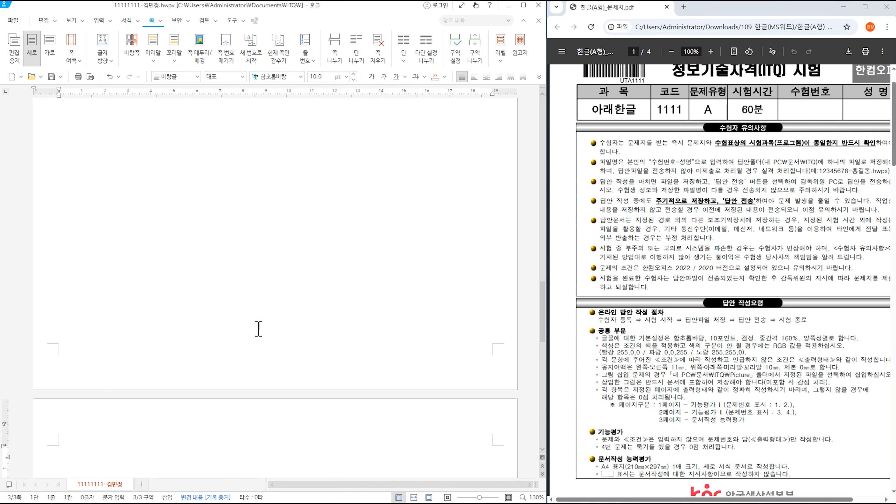
scroll(255, 329, down, 5)
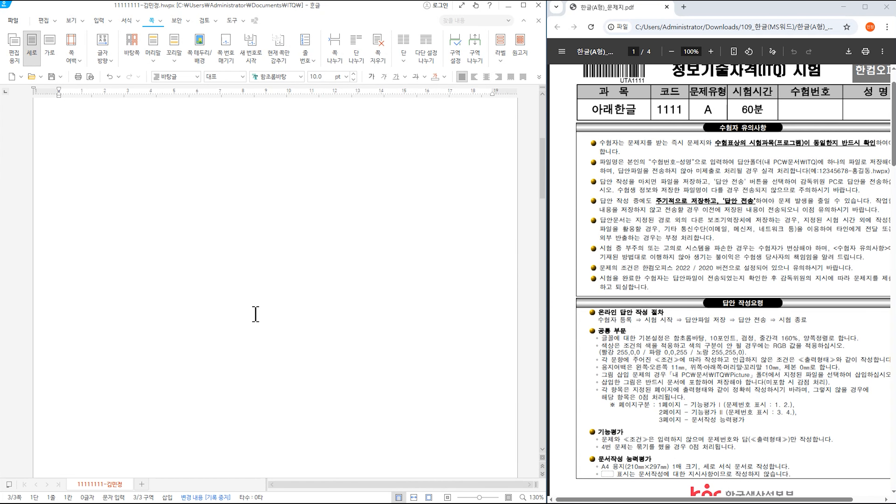
click(186, 230)
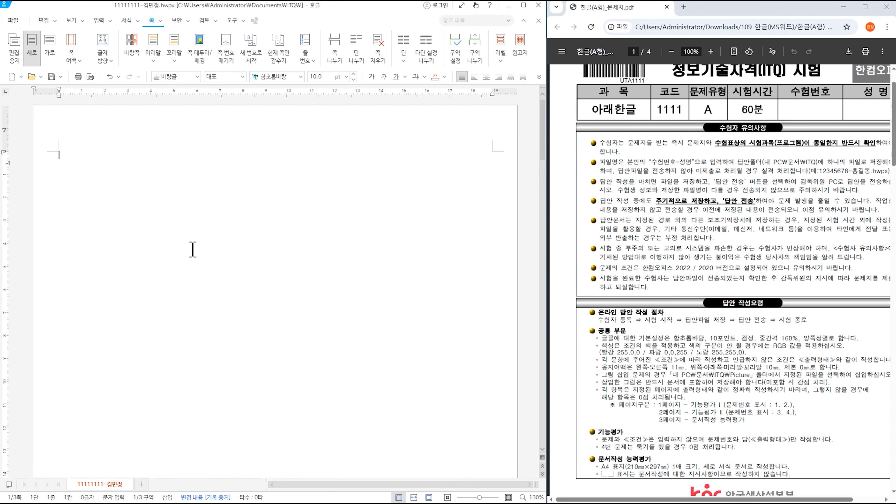
- Scroll the exam PDF to page 2, showing questions 1 and 2 and their 출력형태
scroll(781, 319, down, 10)
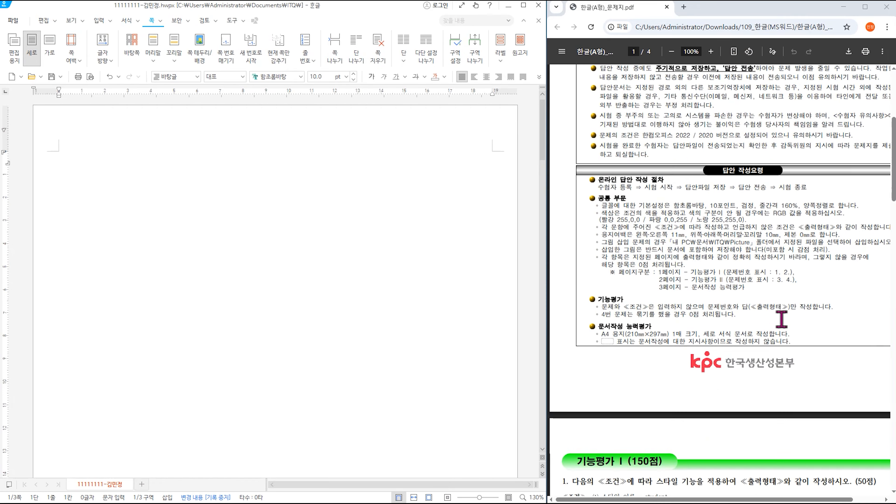
scroll(781, 318, down, 3)
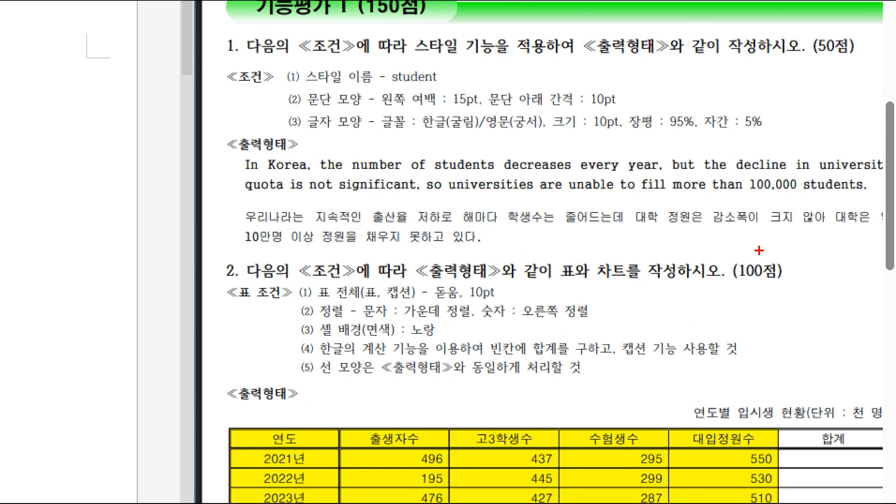
mouse_move(214, 154)
mouse_down()
mouse_move(775, 259)
mouse_move(885, 246)
mouse_up()
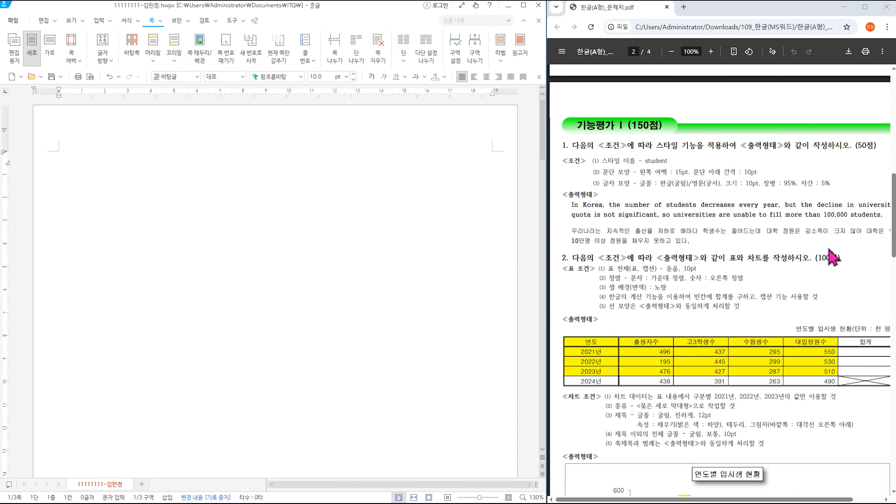
drag(749, 500, 762, 501)
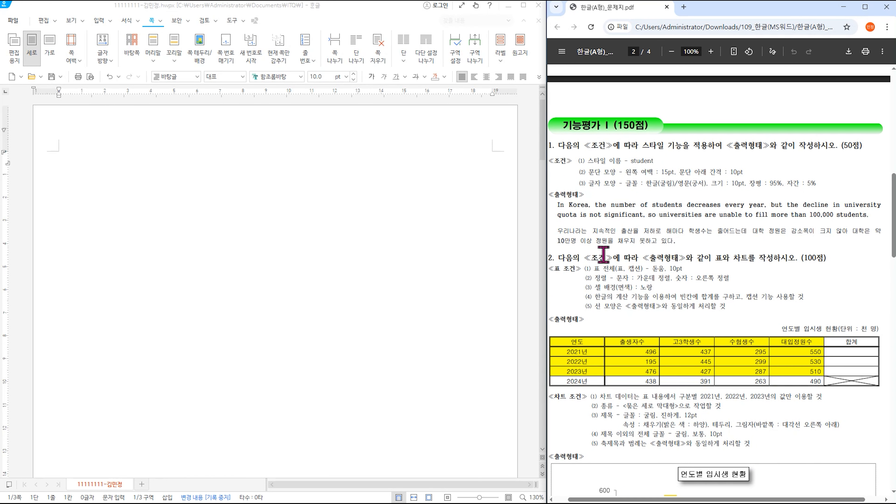
- Type '1.' and begin the English text: 'In Korea, the number of students decreases every year'
click(179, 189)
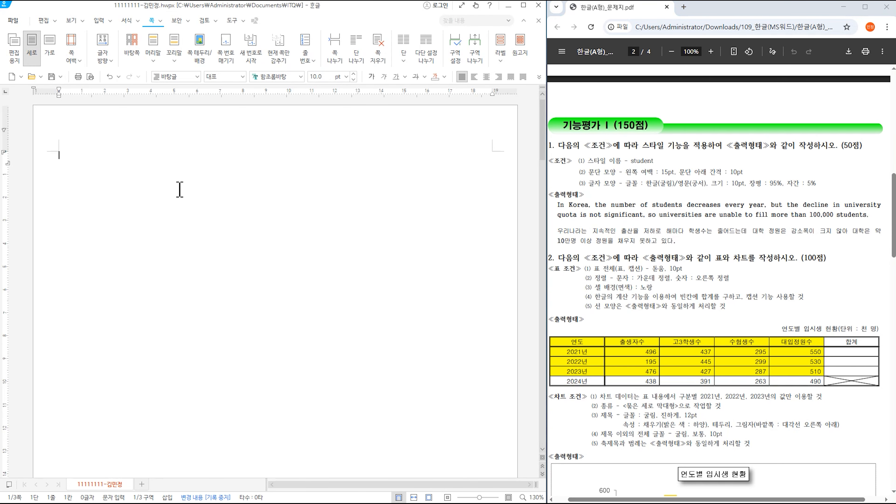
text(1.)
key(Hangul)
text(In Korea, the n)
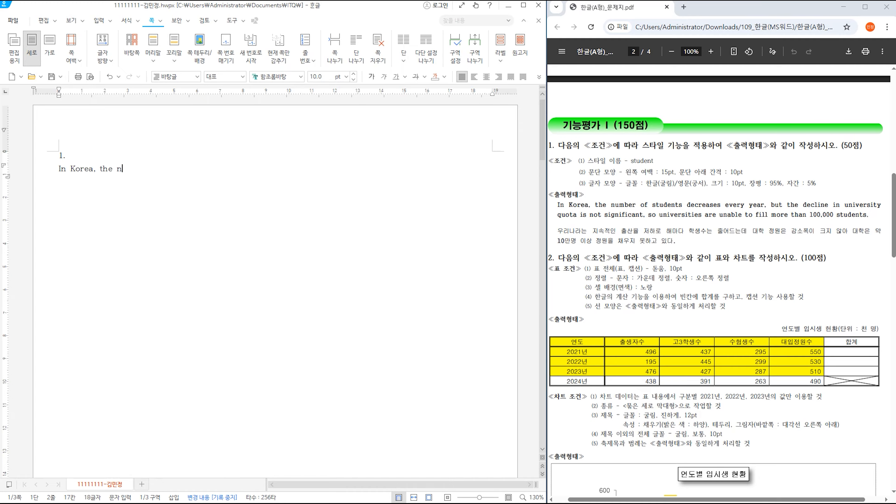
text(umber of student)
key(BackSpace)
key(BackSpace)
text(tudents decreases every )
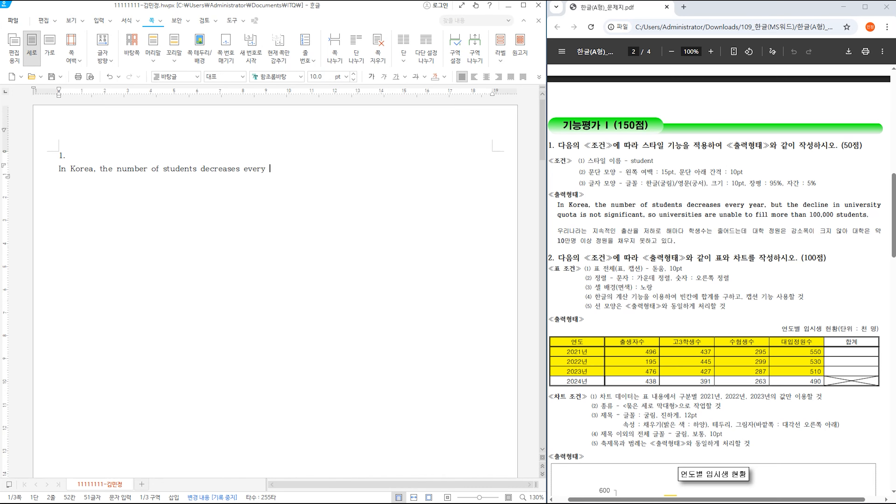
text(year, but the decline in uni)
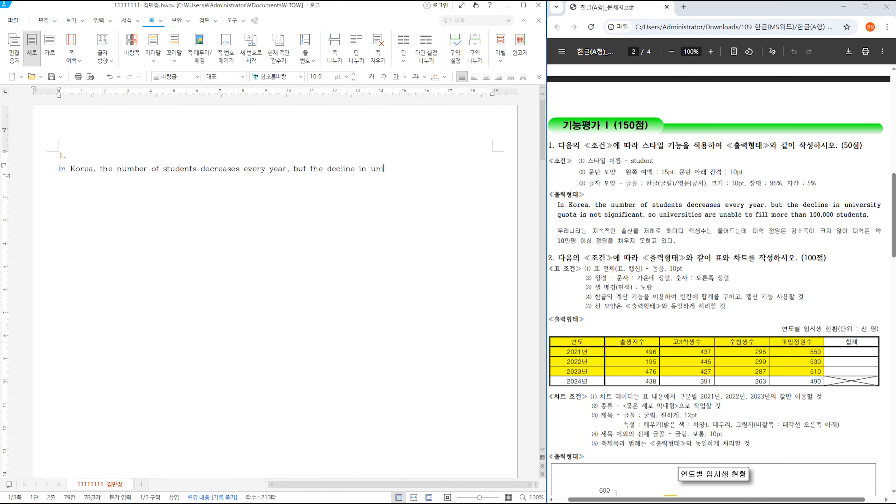
- Finish the sentence with '…not significant, so universities are unable to fill more than 100,000 students.' and start a new line
text(versity quota is not sing)
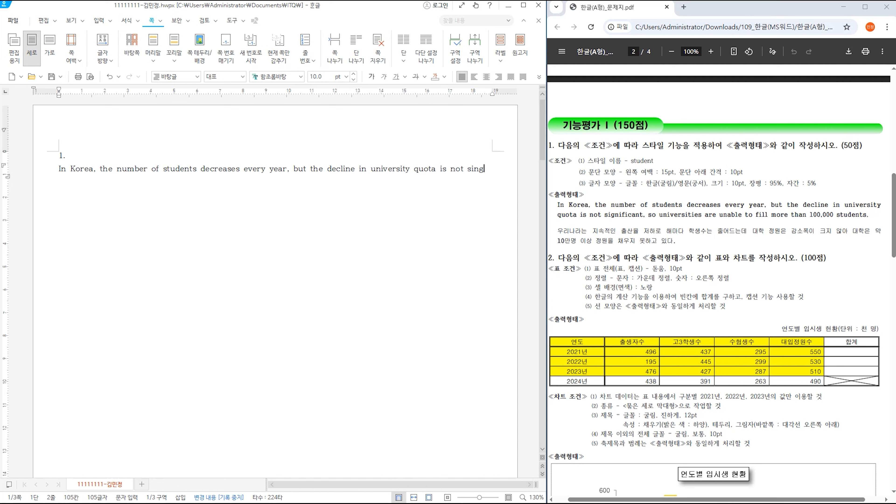
key(BackSpace)
text(gnificatn)
key(BackSpace)
key(BackSpace)
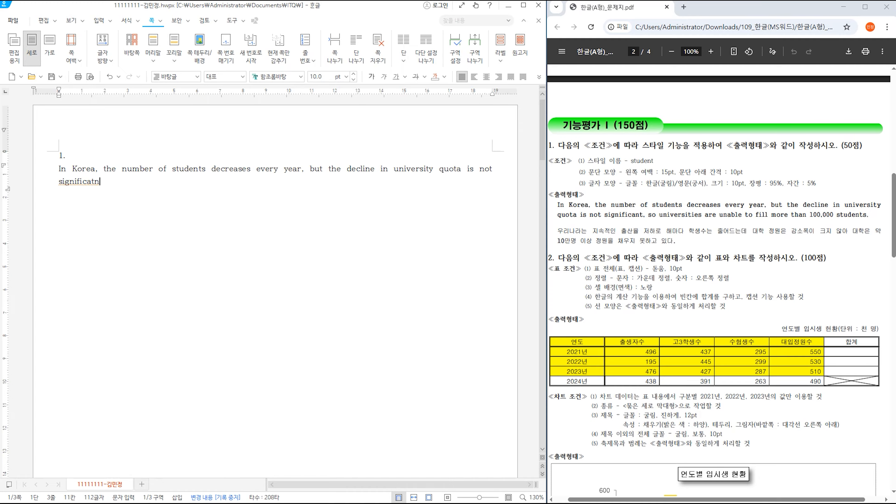
text(nt, so universiti)
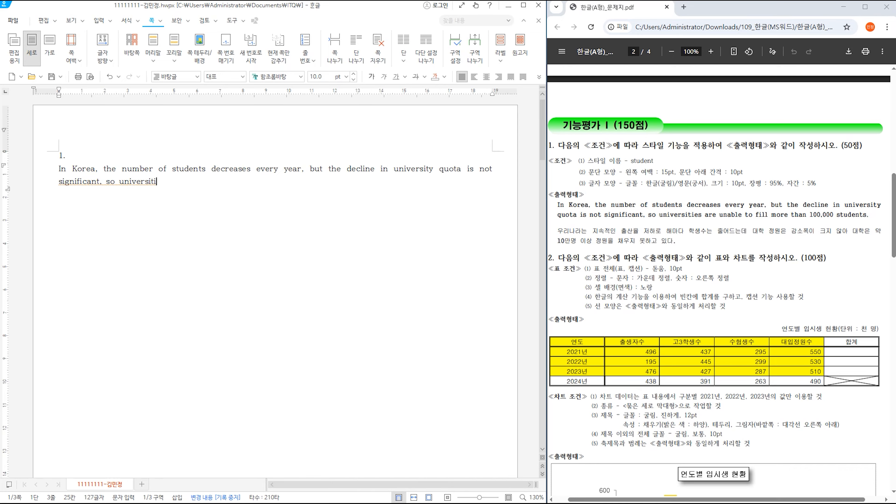
text(es are unable t)
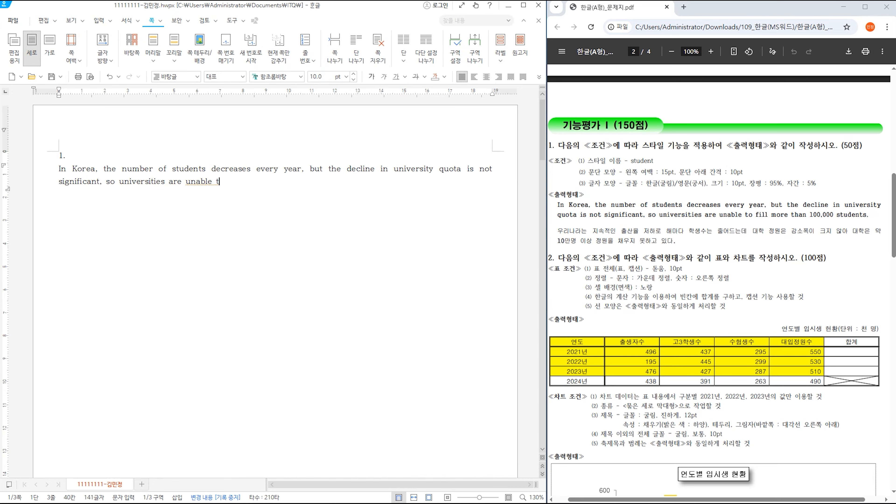
text(o fill more than 199)
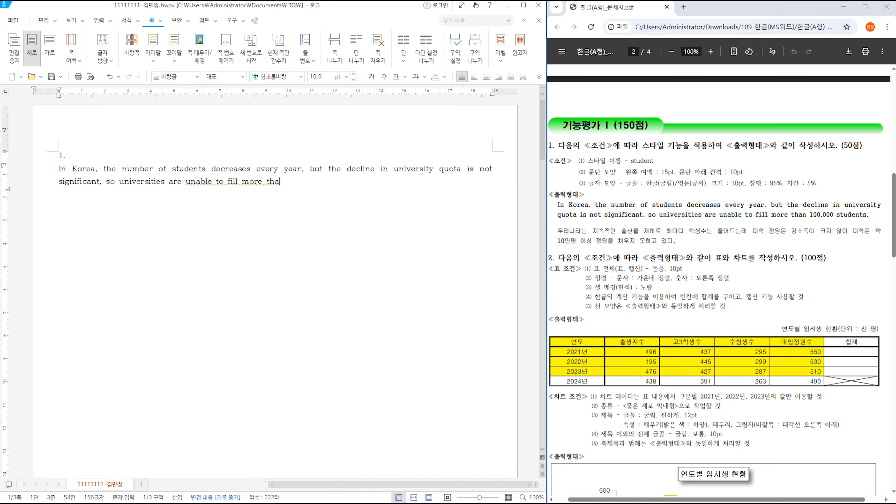
key(BackSpace)
key(BackSpace)
text(00,000)
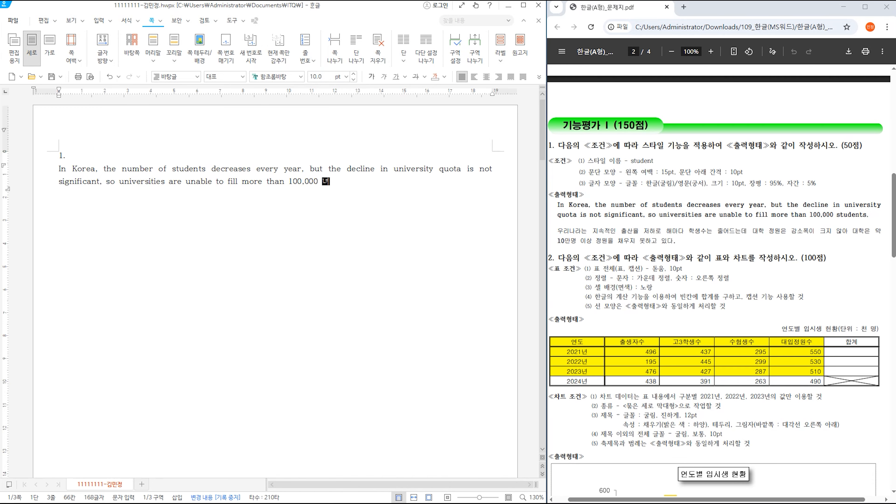
text( students,.)
key(Return)
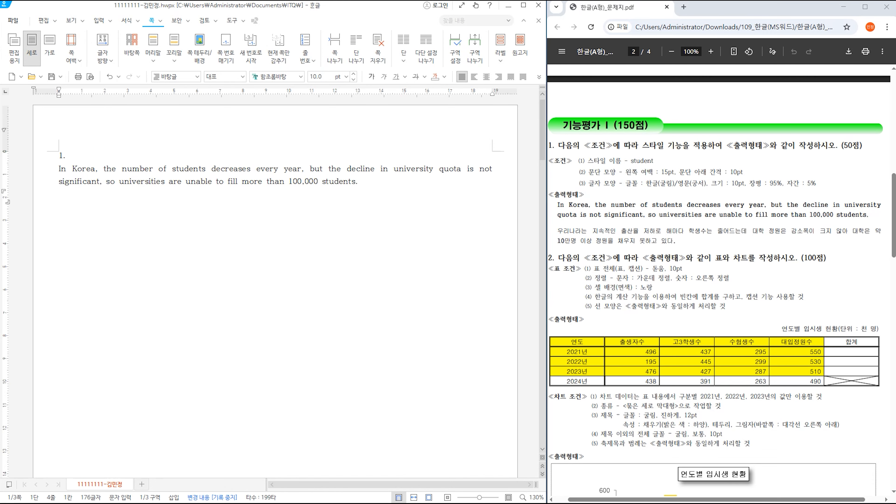
- Type the Korean paragraph '우리나라는 지속적인 출산율 저하로 … 정원을 채우지 못하고 있다.'
text(우리나라는 )
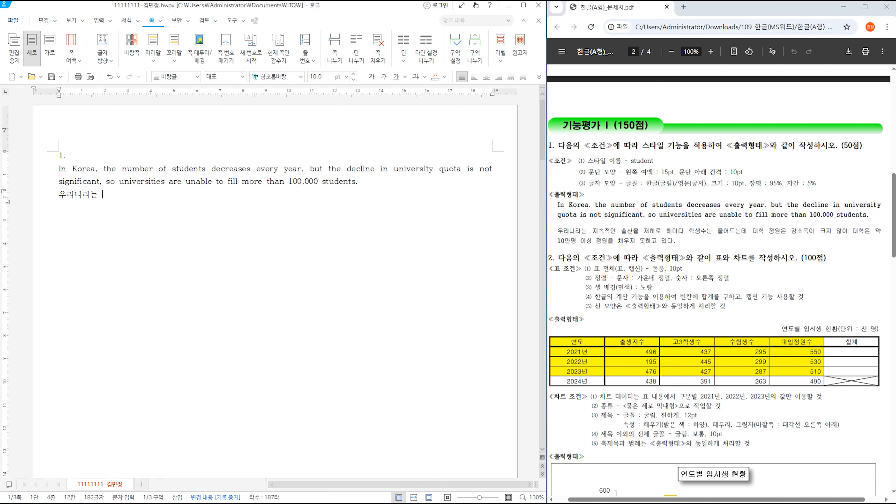
text(지속적이)
text(ㄴ 출산율 )
text(저하로 해마다)
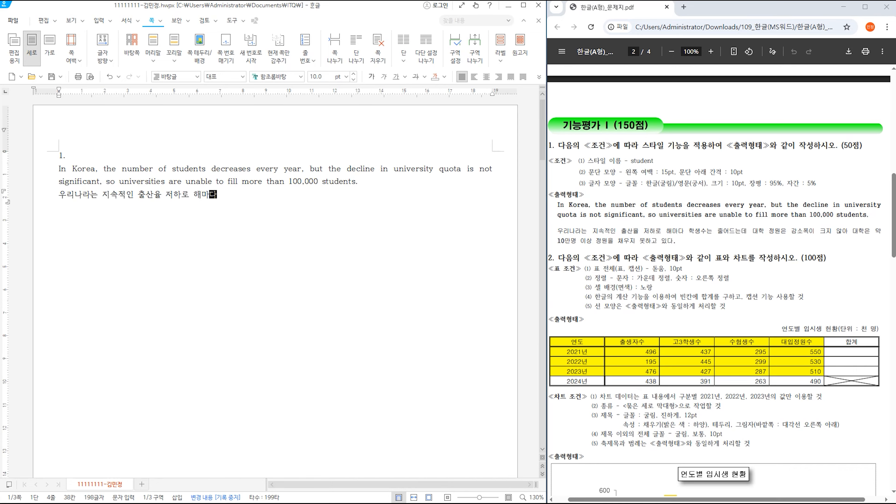
text( 핛ㅐㅇ수는 줄어드는)
text(데)
text( 대학 정)
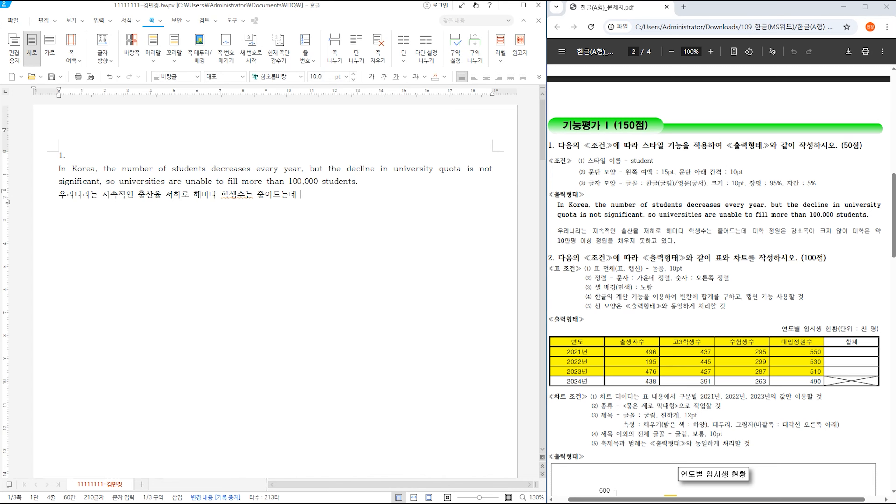
text(감소폭ㅇ)
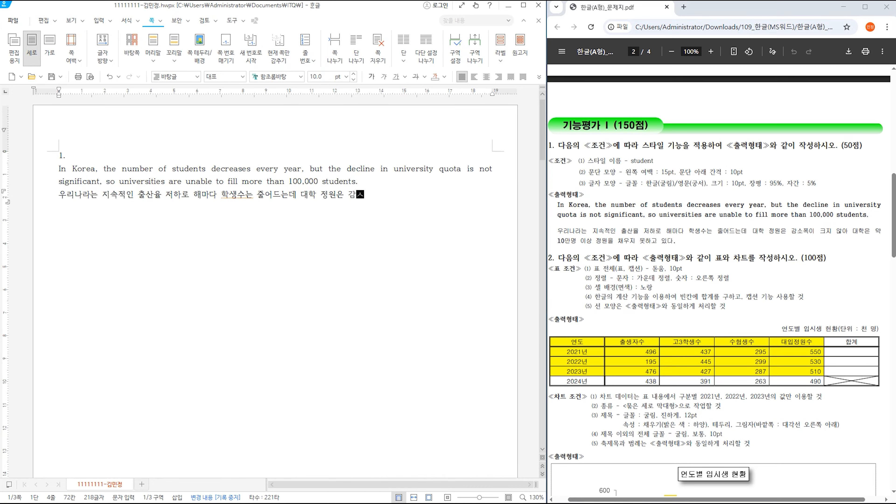
text(크지 않아 대학은 )
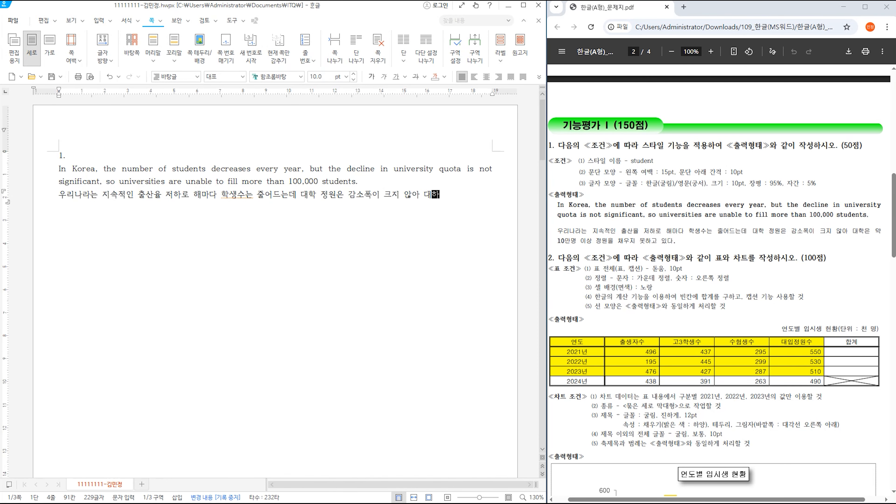
text(약 10)
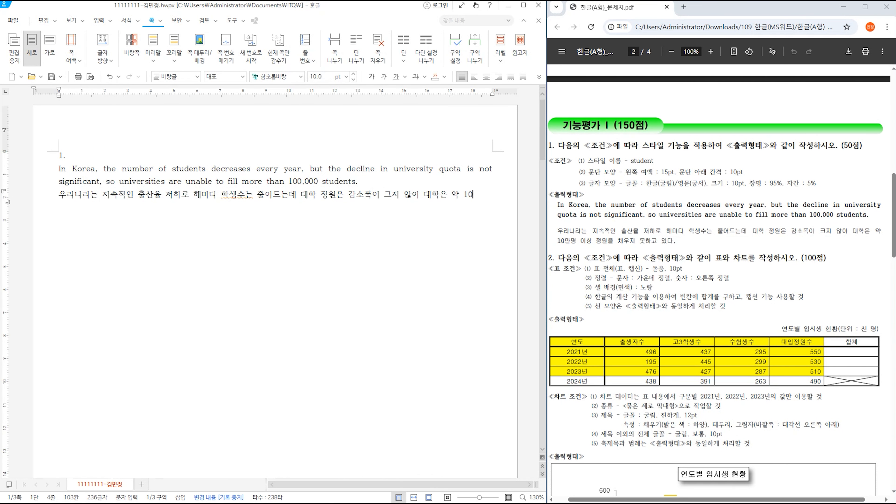
text(만ㅇ명 이상)
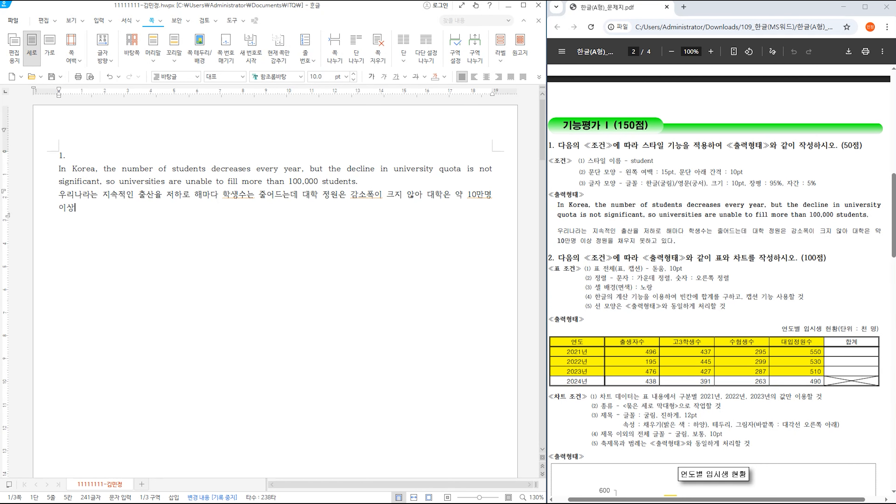
text( 정원을 )
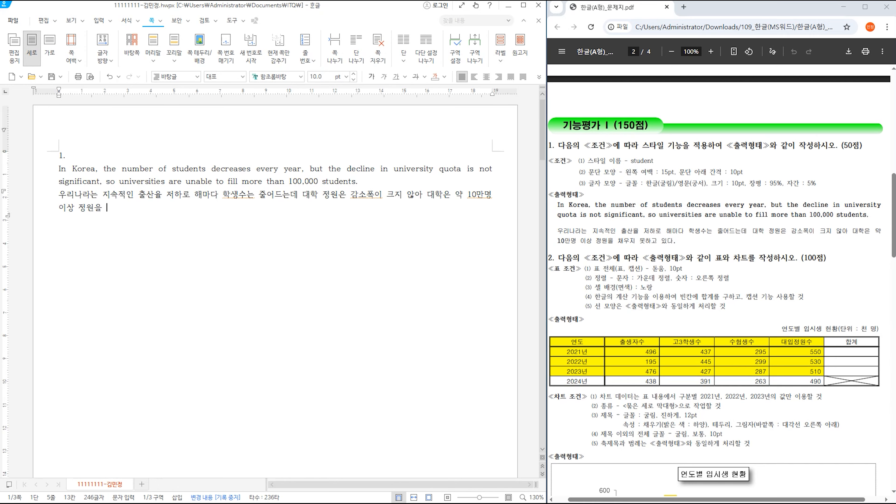
text(채우지 못하고 있다.)
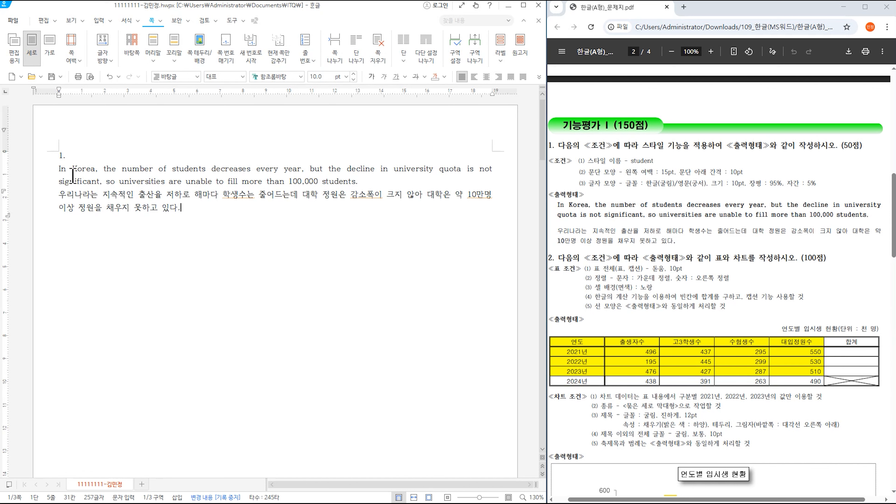
- Select both answer paragraphs and start adding a new style from 서식 > 스타일
drag(58, 173, 185, 207)
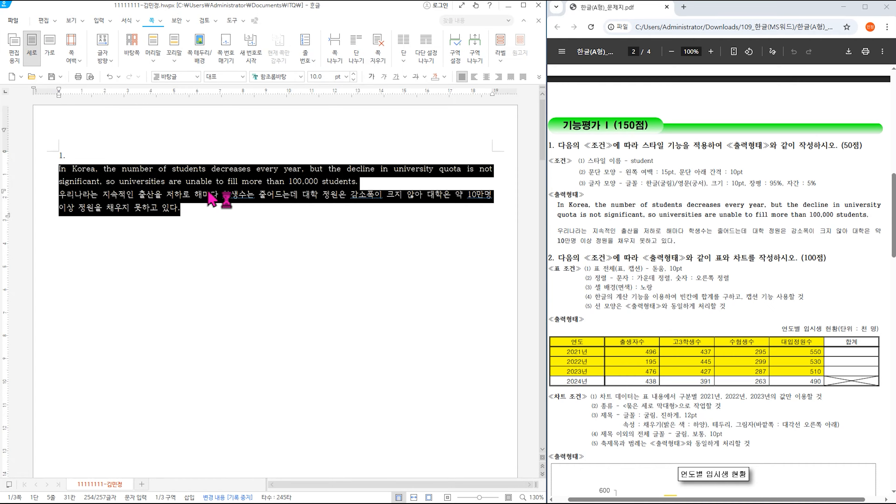
click(127, 20)
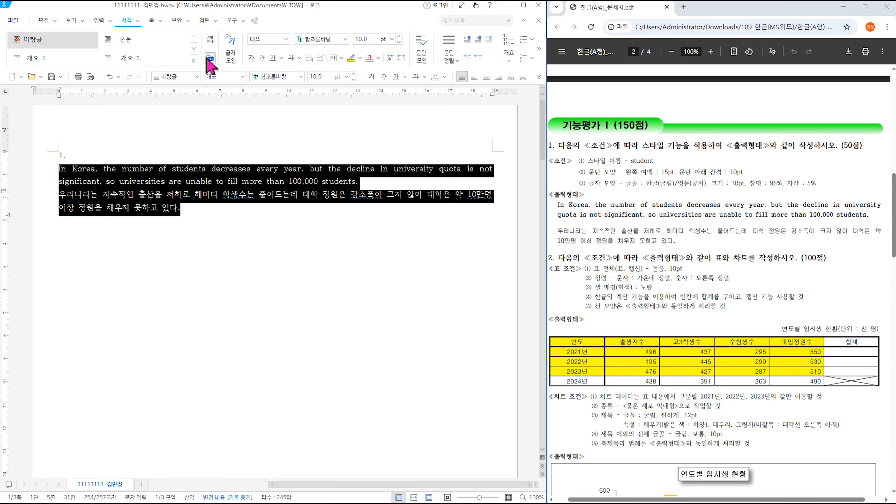
click(138, 22)
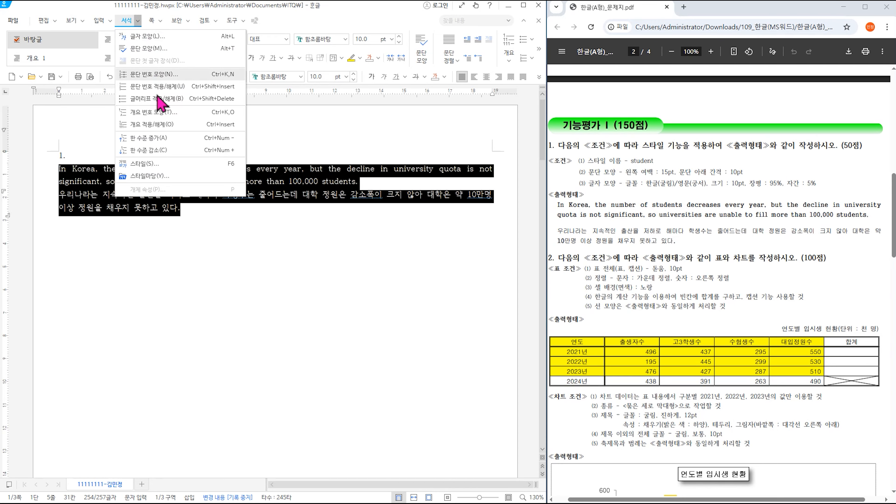
click(161, 165)
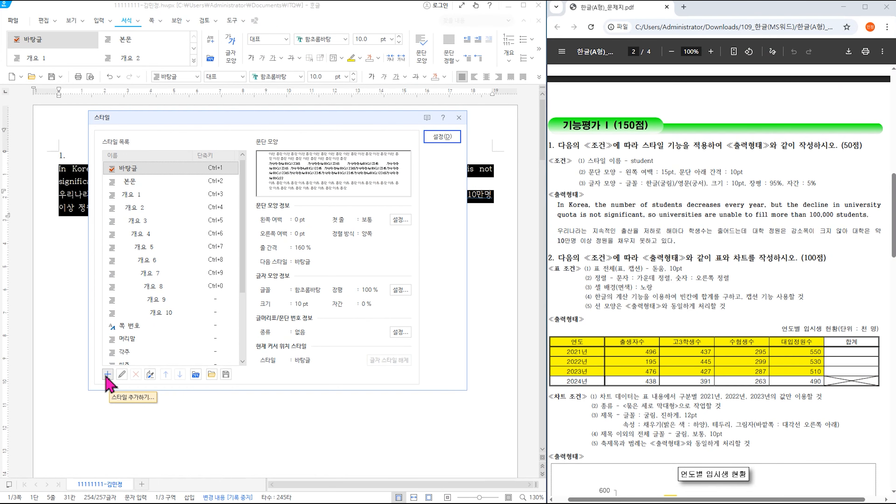
click(173, 296)
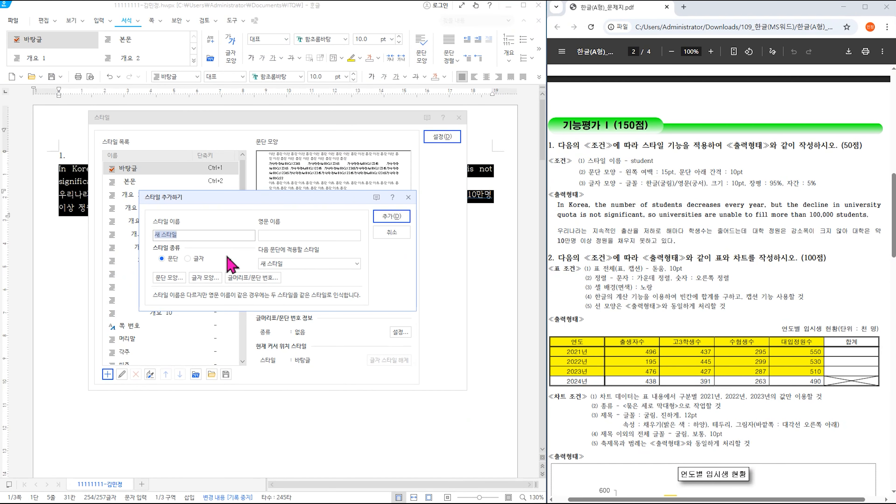
- Name the style 'student' and give it a 15 pt left margin and 10 pt space below
text(ㄴ)
click(169, 278)
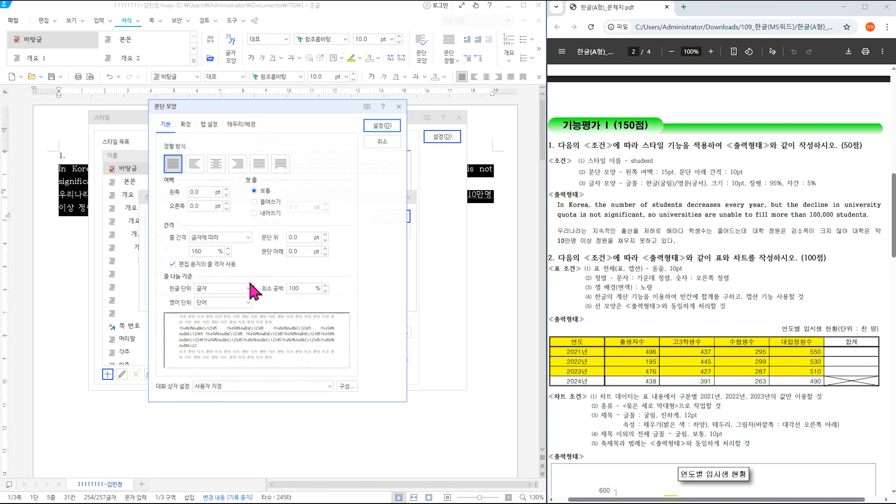
click(191, 192)
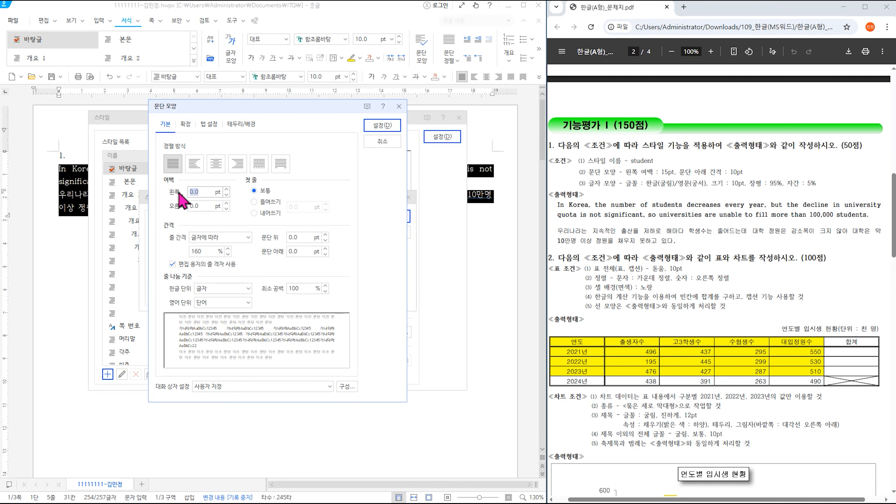
text(15)
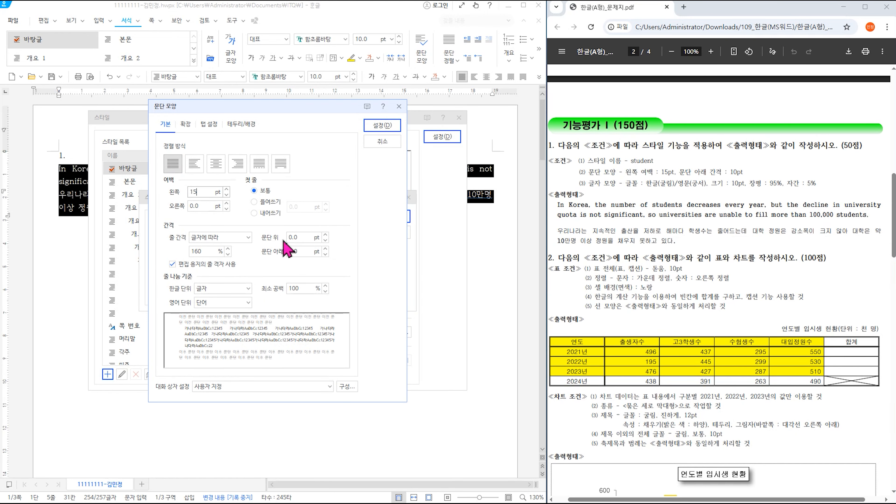
click(298, 251)
text(10)
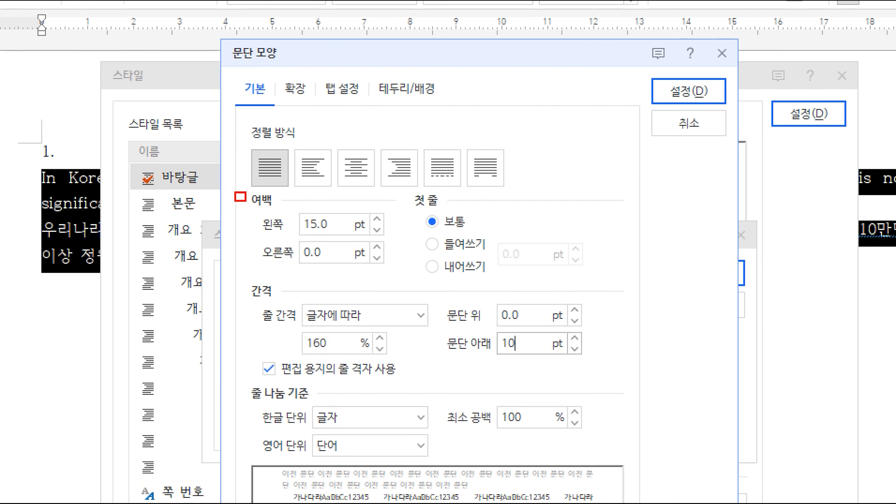
drag(246, 201, 387, 231)
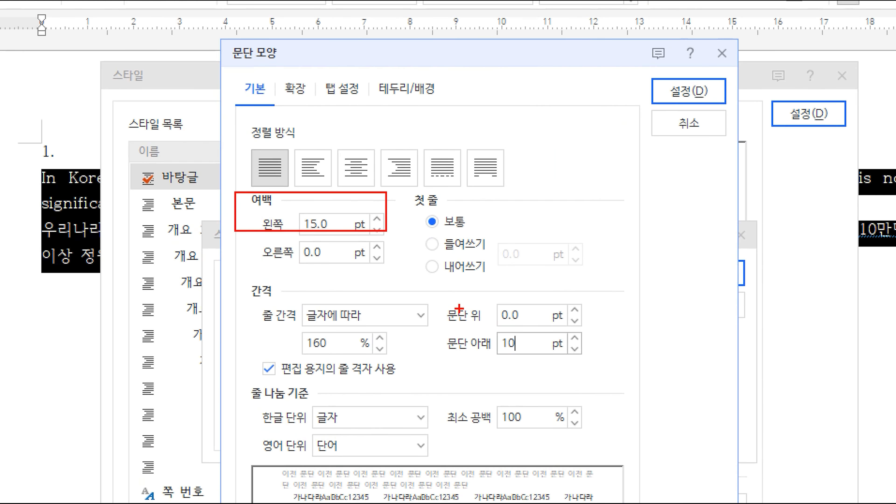
drag(410, 339, 603, 366)
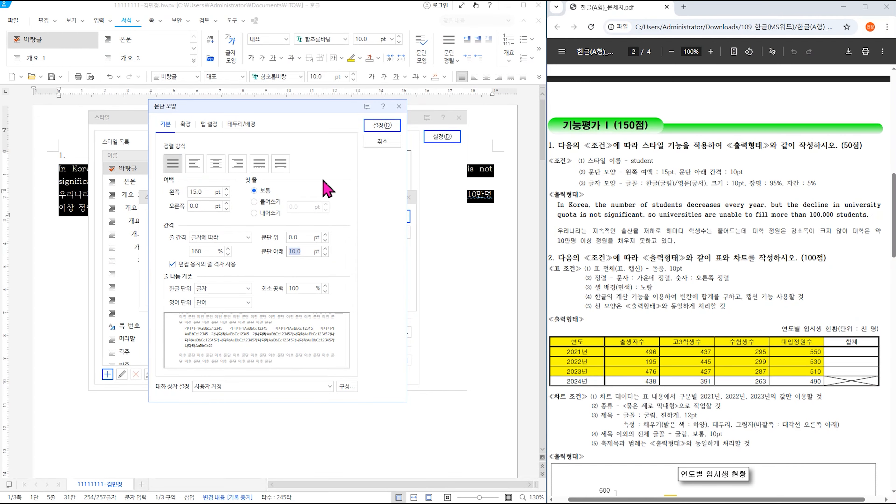
click(680, 91)
- Open the 글자 모양 settings for the student style
click(212, 278)
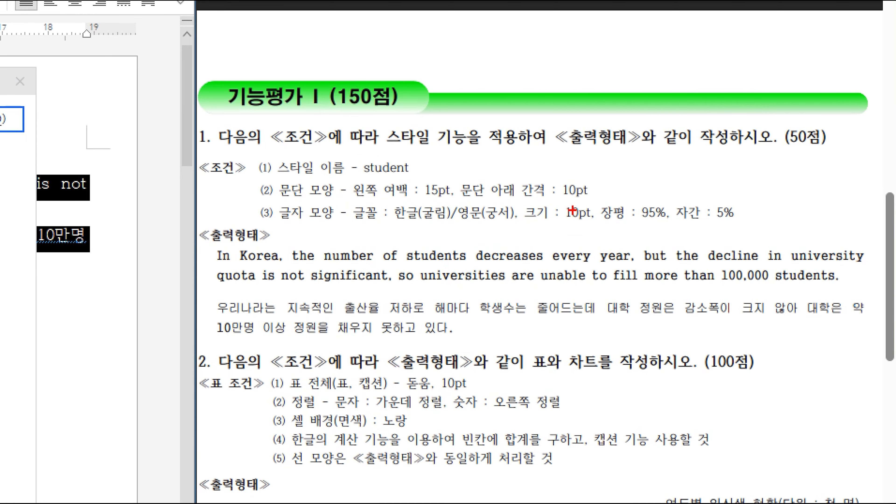
drag(589, 192, 763, 233)
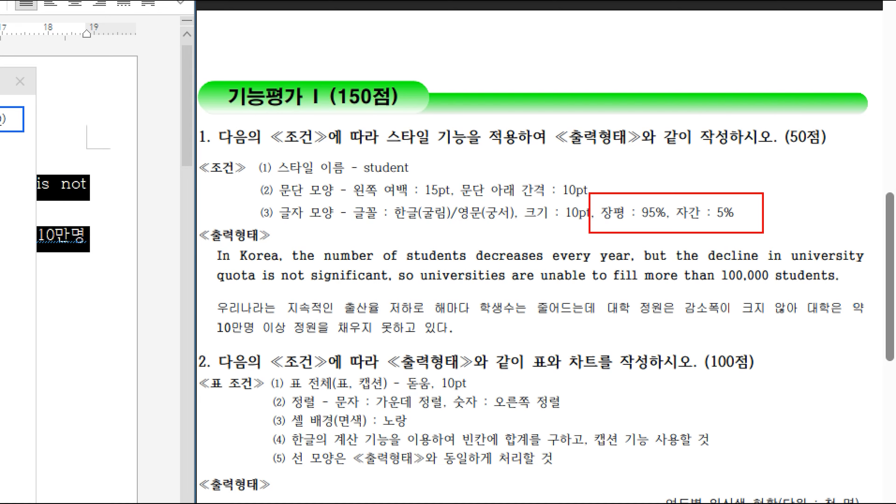
drag(377, 193, 521, 235)
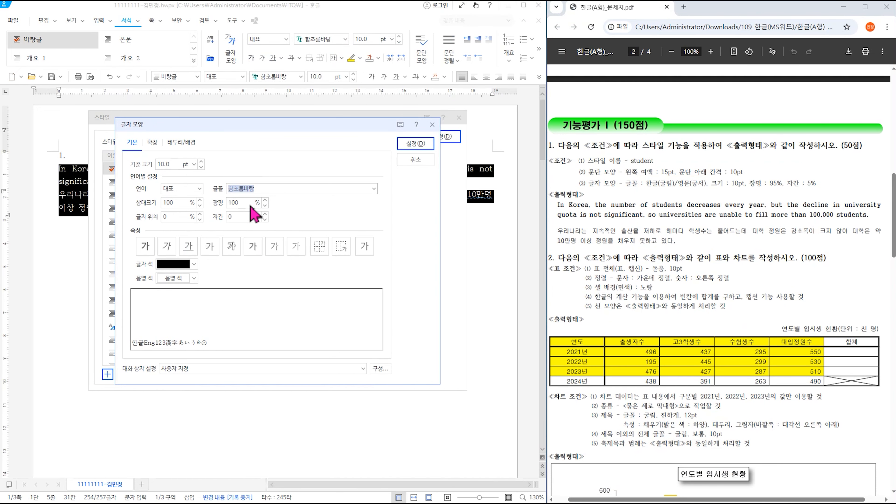
- Set the style's character width to 95% and letter spacing to 5%
double_click(240, 202)
text(95)
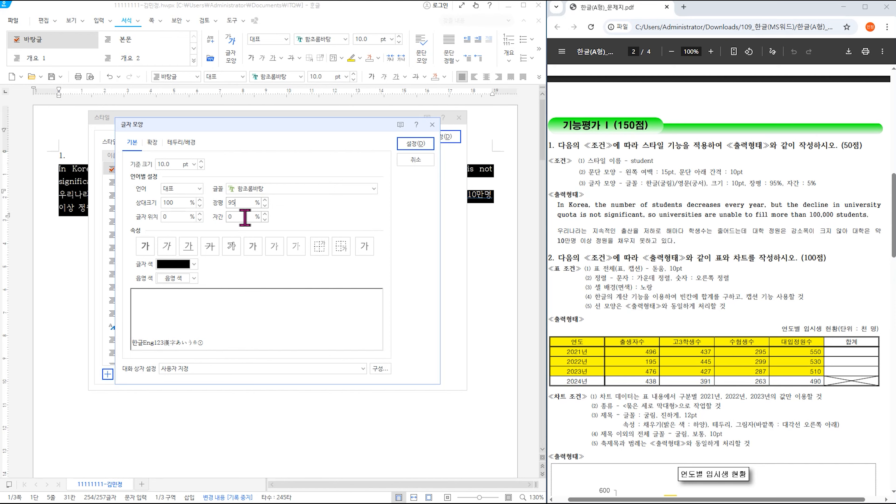
double_click(242, 216)
text(5)
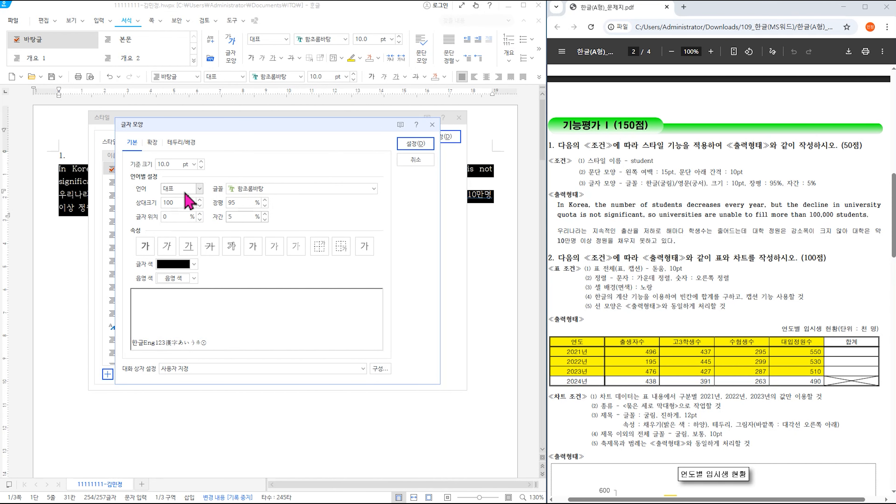
- Set the Korean font to 굴림 and the English font to 궁서, then confirm
click(185, 191)
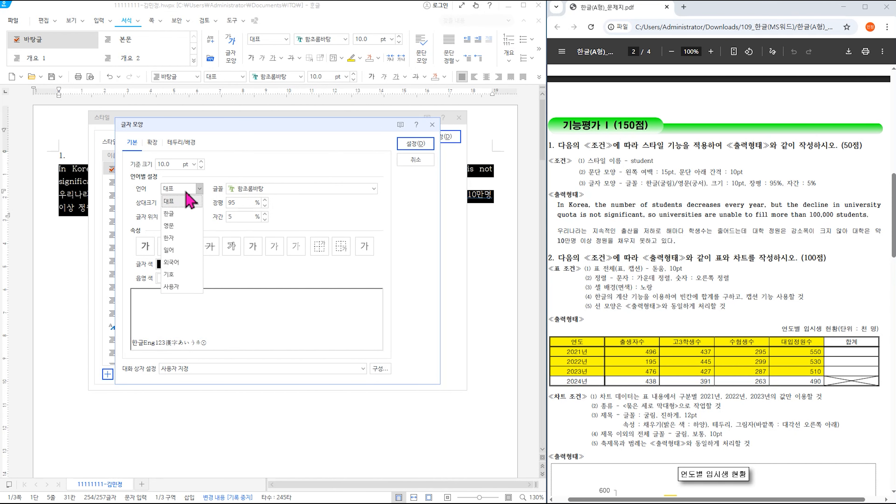
click(190, 206)
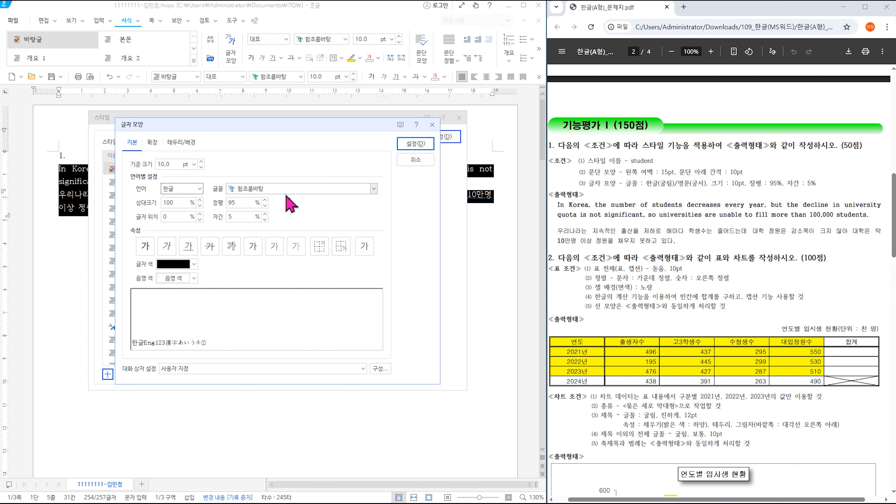
click(374, 189)
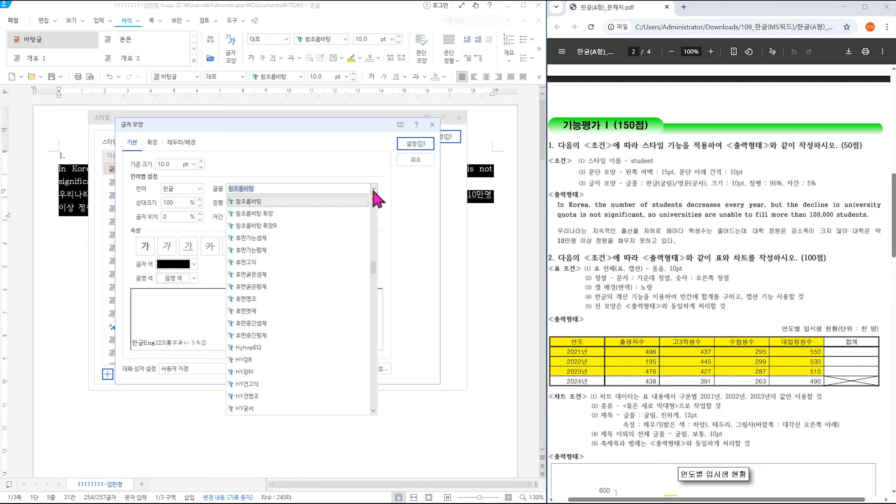
drag(373, 269, 373, 166)
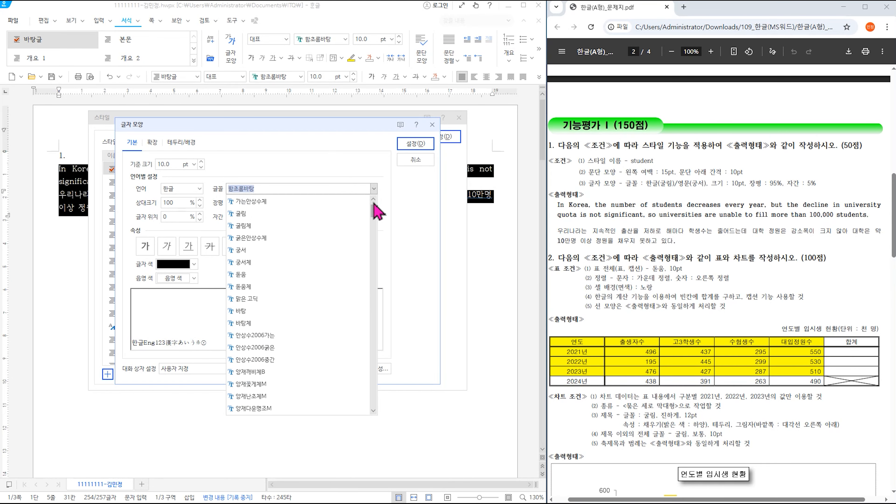
click(251, 214)
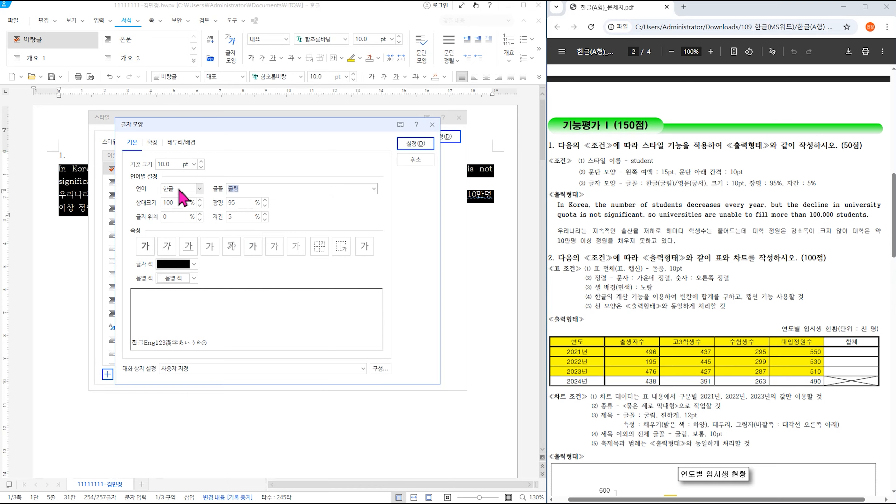
click(185, 195)
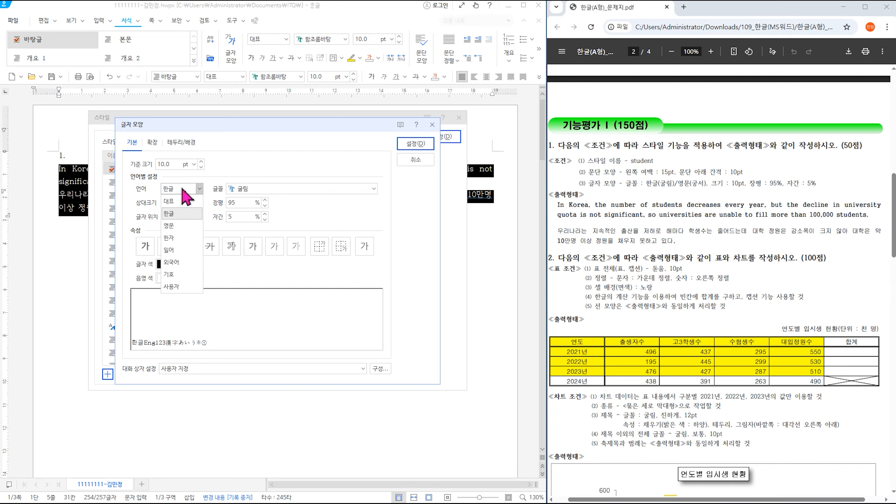
click(182, 228)
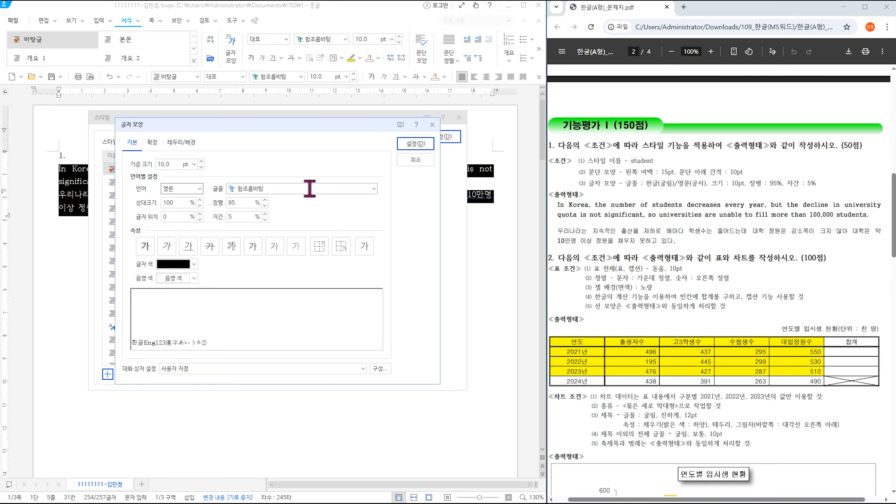
click(373, 190)
scroll(340, 279, up, 10)
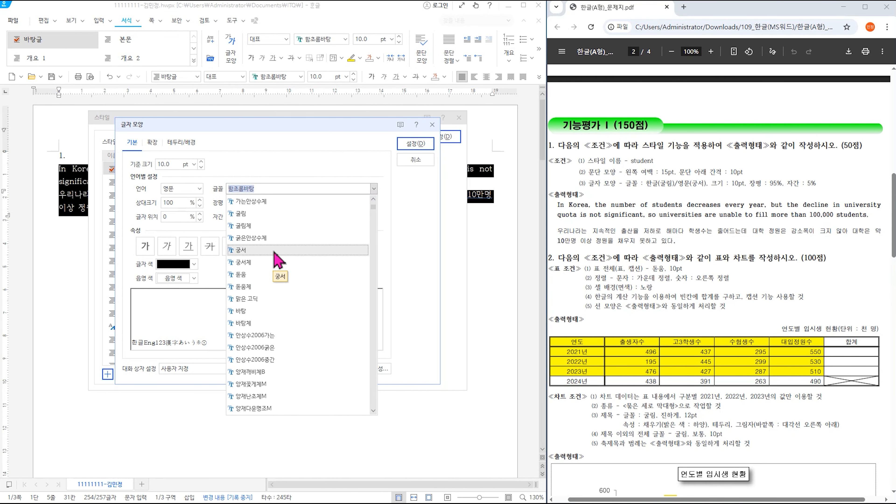
click(274, 253)
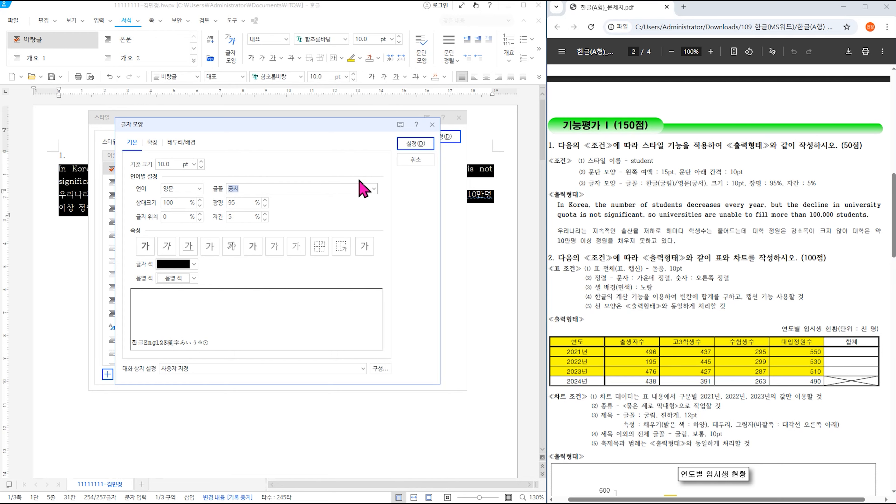
click(412, 144)
- Add the 'student' style, apply it to the selected Q1 paragraphs, and deselect the text
click(394, 215)
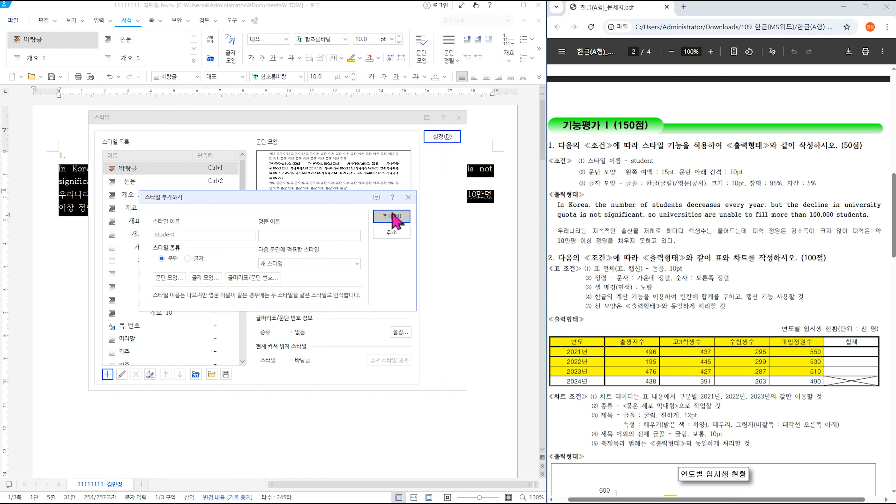
click(442, 137)
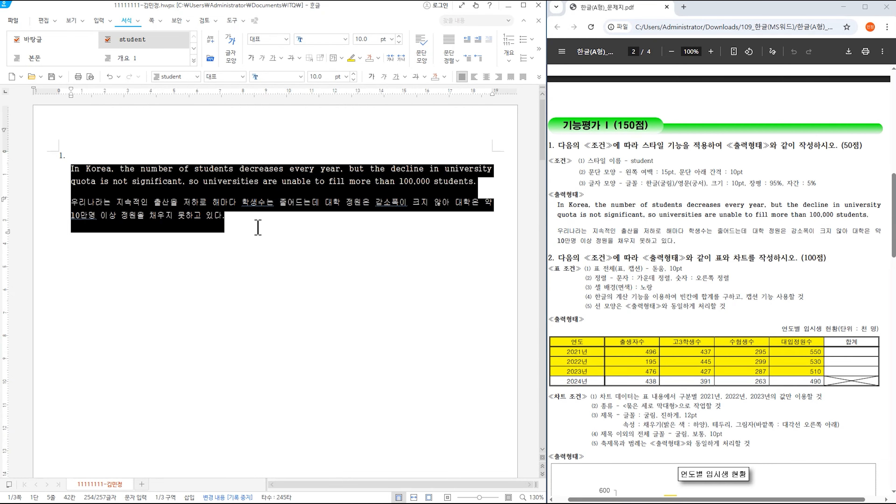
click(299, 227)
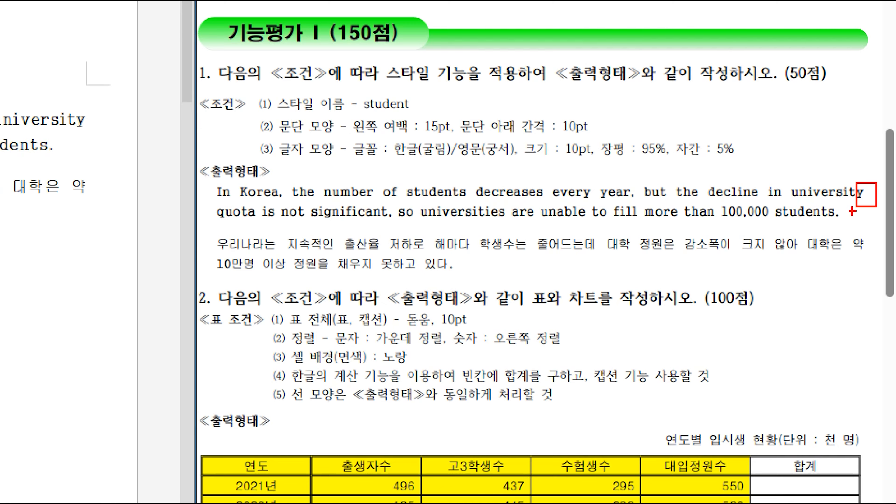
drag(829, 203, 871, 259)
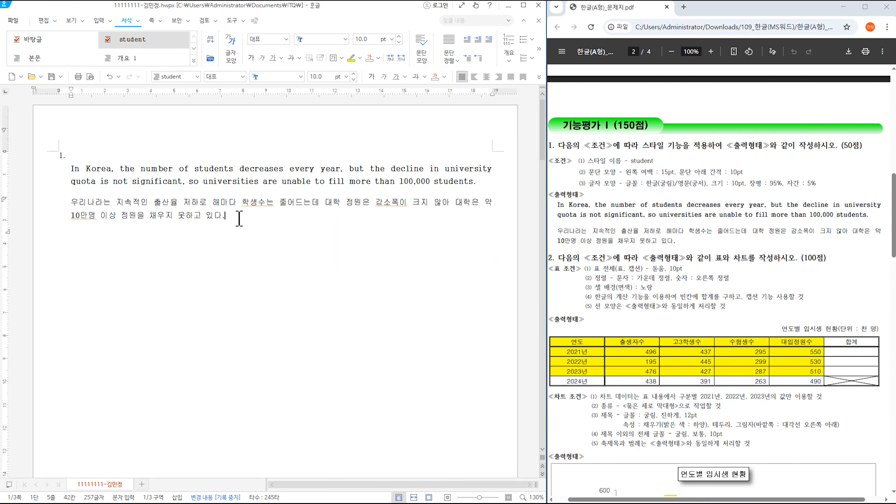
- Start a new paragraph below Q1 in the plain 바탕글 style
key(Return)
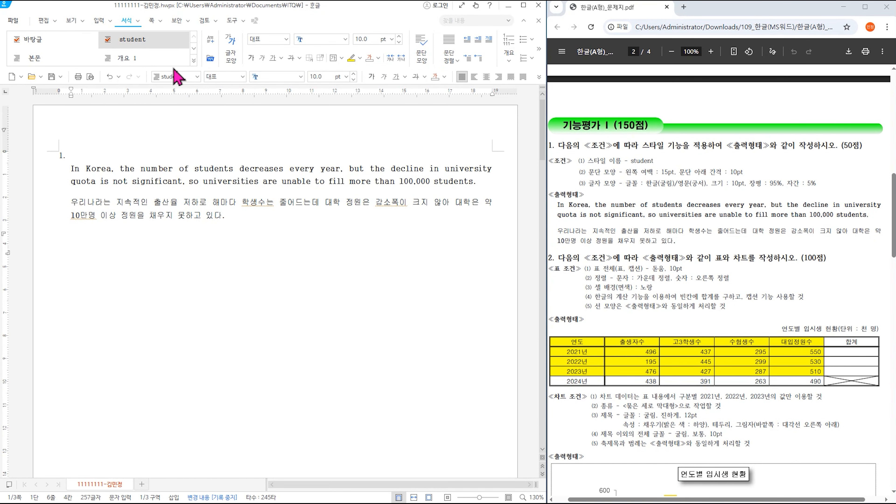
click(197, 76)
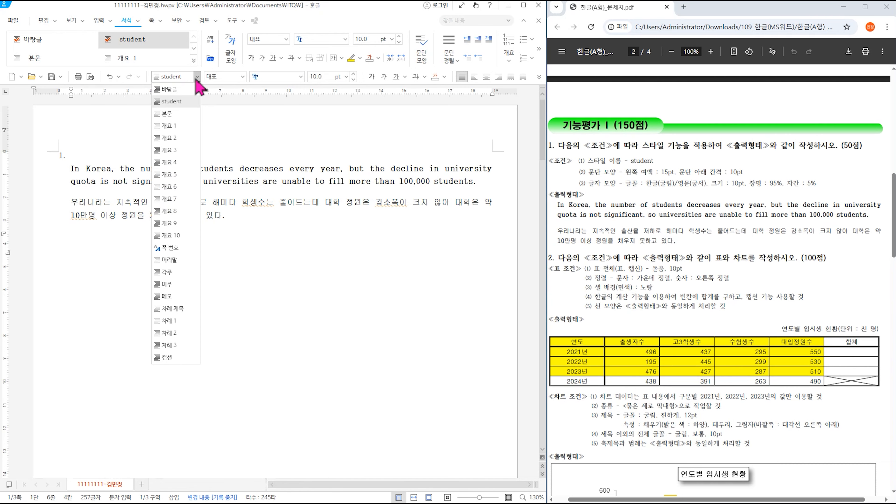
click(190, 90)
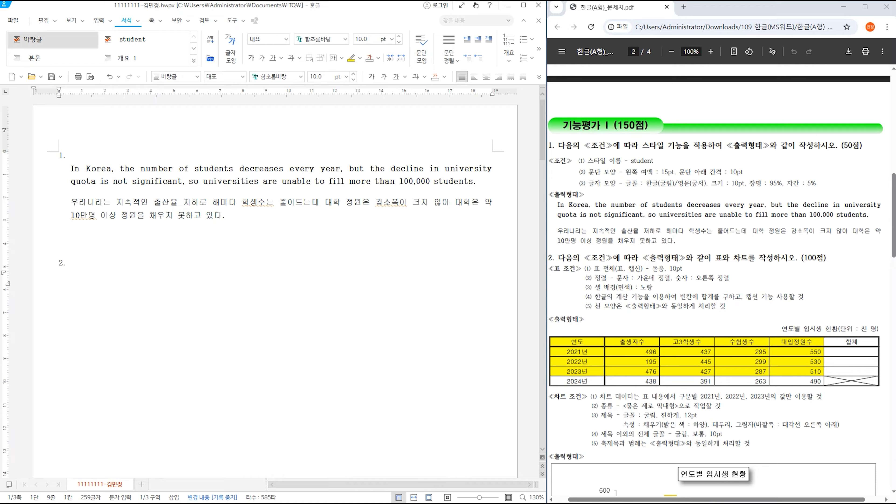
- Bring up the 표 만들기 table creation dialog with Ctrl+N,T
key(ctrl+n)
key(t)
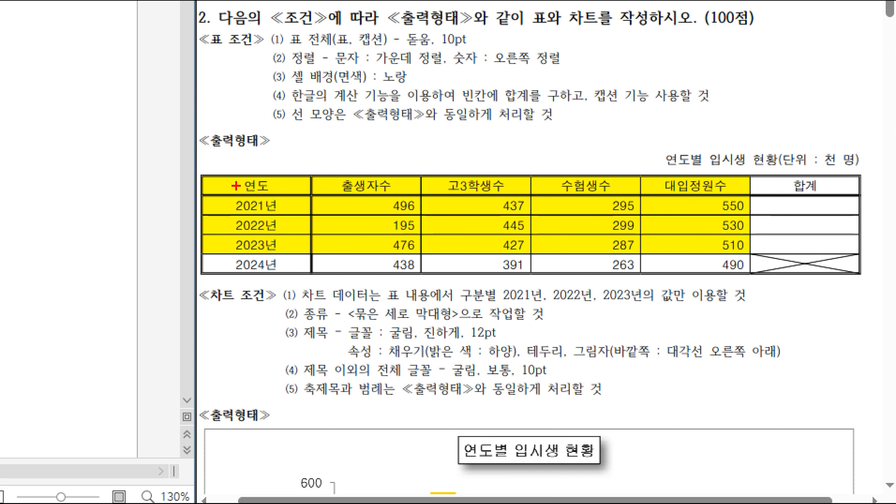
drag(265, 183, 286, 183)
- Create a table with 5 rows and 6 columns in 표 만들기
mouse_move(236, 226)
mouse_down()
mouse_move(270, 225)
mouse_move(292, 242)
mouse_up()
drag(247, 272, 315, 271)
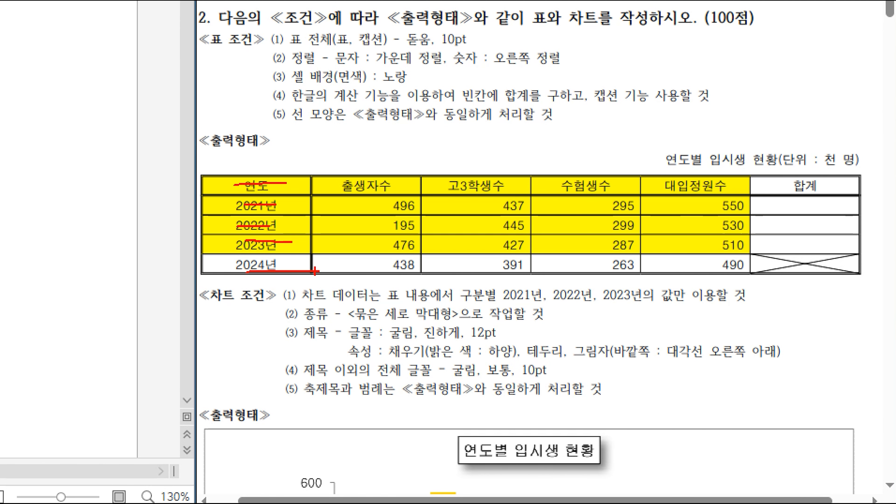
mouse_move(270, 152)
mouse_down()
mouse_move(282, 180)
mouse_move(322, 144)
mouse_up()
drag(407, 168, 438, 166)
mouse_move(462, 159)
mouse_down()
mouse_move(466, 173)
mouse_move(514, 173)
mouse_up()
mouse_move(583, 166)
mouse_down()
mouse_move(594, 188)
mouse_move(624, 158)
mouse_up()
mouse_move(678, 145)
mouse_down()
mouse_move(693, 180)
mouse_move(707, 166)
mouse_up()
drag(791, 147, 837, 170)
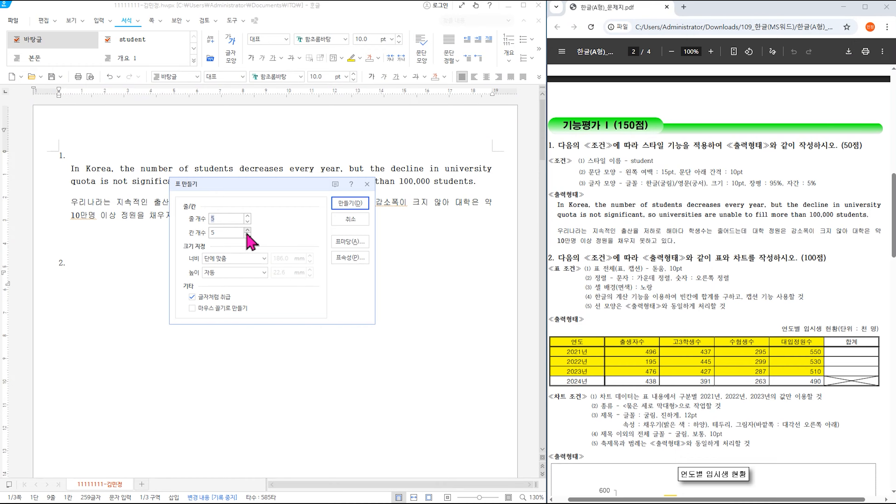
click(248, 230)
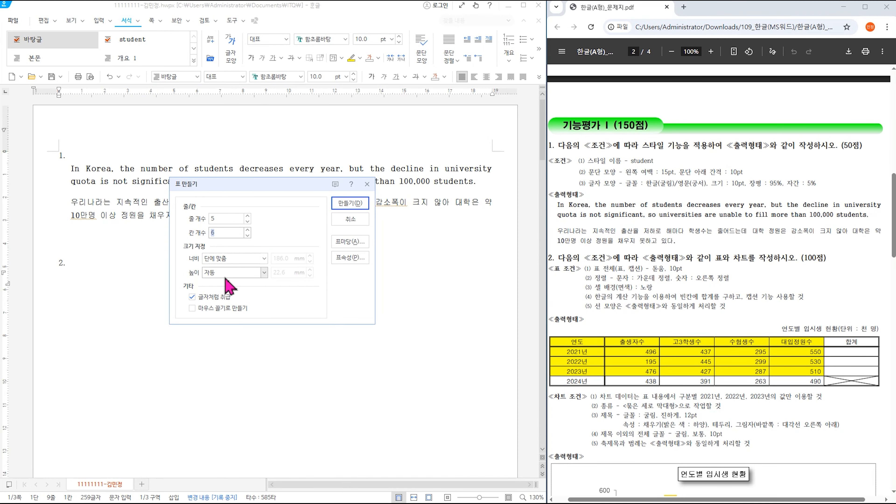
click(341, 204)
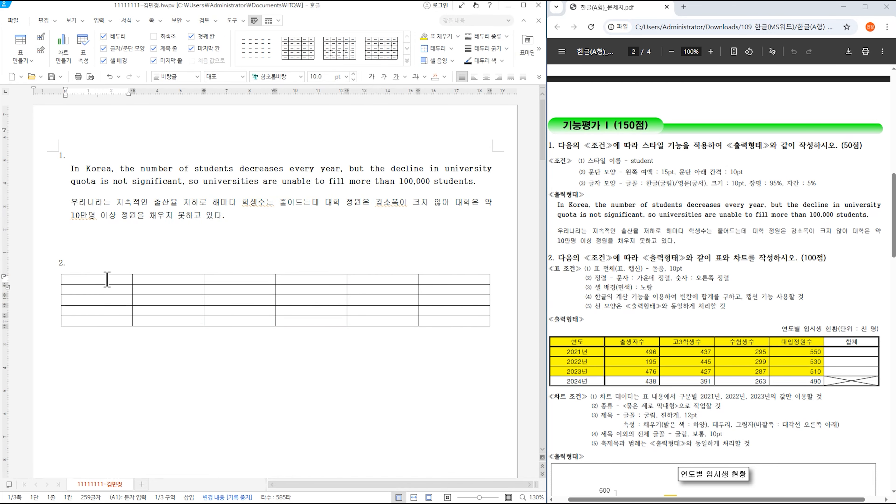
- Type the header row: 연도, 출생자수, 고3학생수, 수험생수, 대입정원수, 합계
text(연도)
key(Tab)
text(출생자수)
key(Tab)
text(고3학생ㅅㅜ)
key(Tab)
text(수험생수)
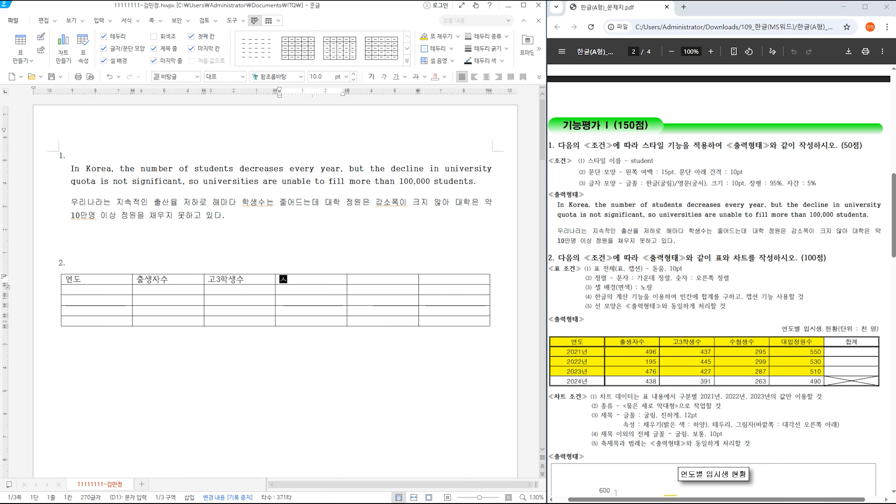
key(Tab)
text(대입정원수)
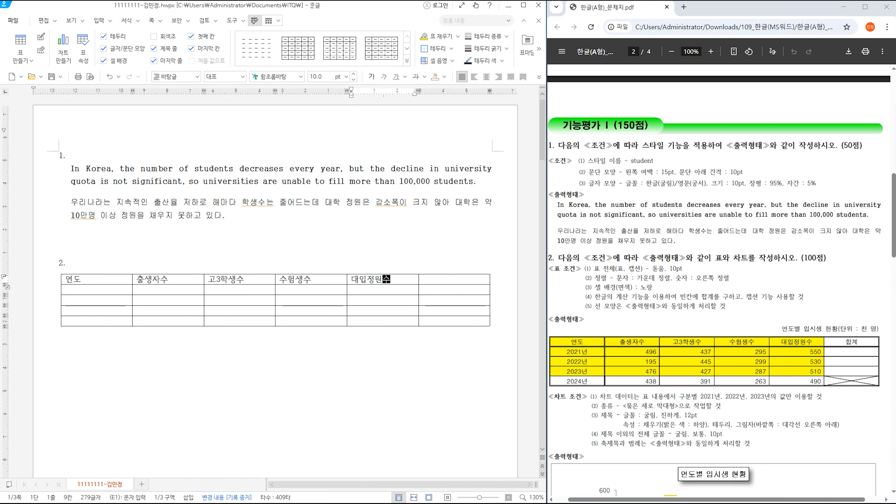
key(Tab)
text(합ㄱ)
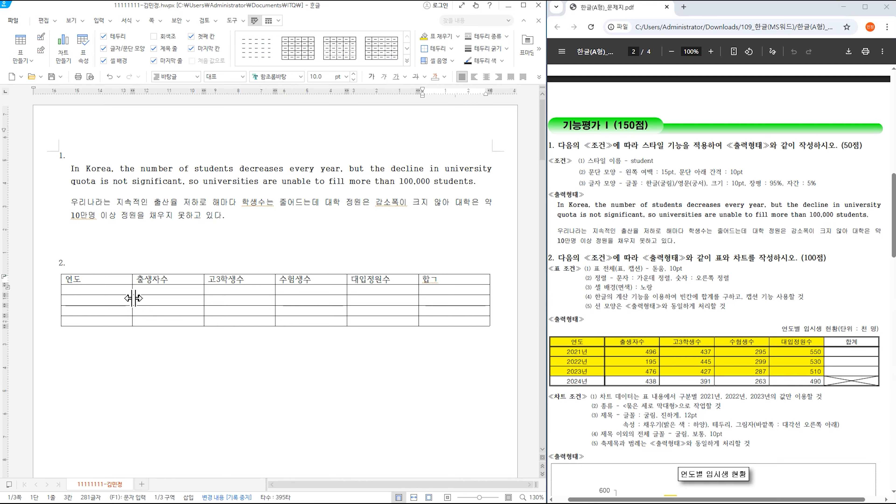
text(ㅖ)
- Enter 2021년 through 2024년 down the 연도 column
click(88, 290)
text(2021년)
key(Down)
text(2022년)
key(Down)
text(120)
key(BackSpace)
text(20)
key(BackSpace)
key(BackSpace)
key(BackSpace)
text(2023년)
key(Down)
text(2024년)
- Enter the 출생자수 figures for the year rows, including 476 and 438
key(Tab)
key(Up)
key(Up)
key(Up)
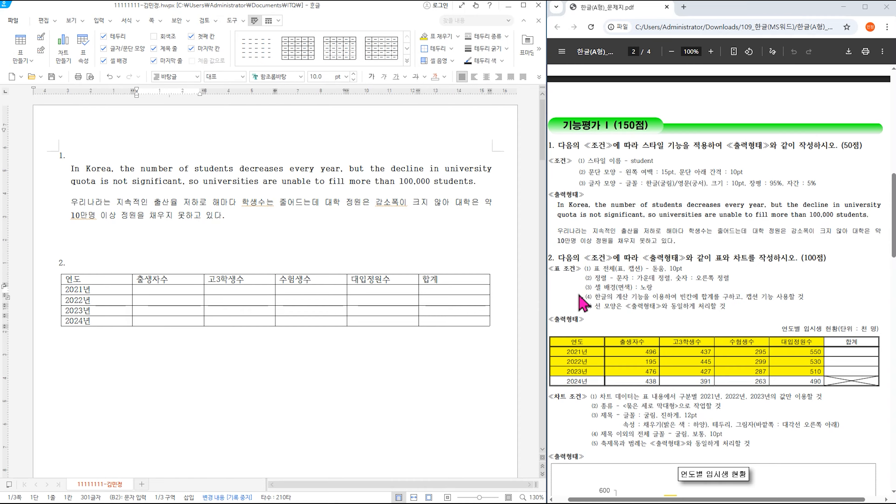
text(496)
text(195)
key(Down)
text(476)
key(Down)
text(438)
- Fill 고3학생수 from 2024 upward with 391, 427, 445 and 437
key(Tab)
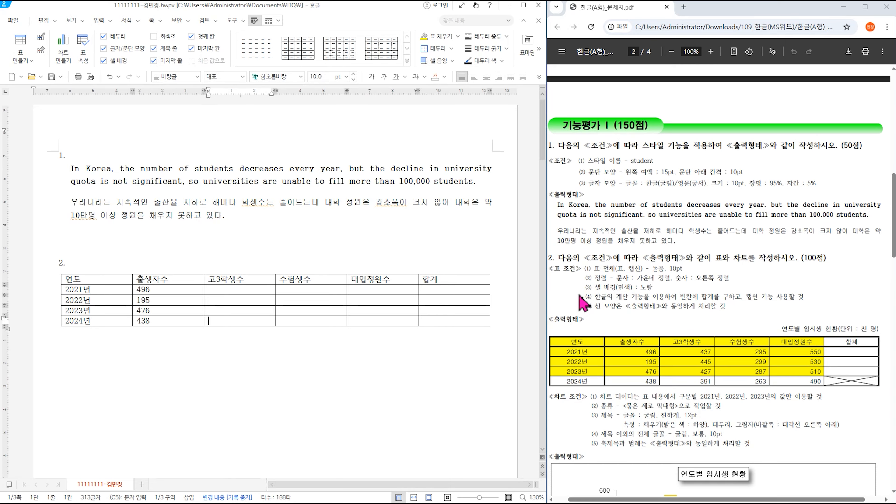
text(391)
key(Up)
text(427)
key(Up)
text(445)
key(Up)
text(437)
- Enter the 수험생수 figures, starting with 295 and 299
key(Tab)
text(295)
key(Down)
text(299)
key(Down)
text(2)
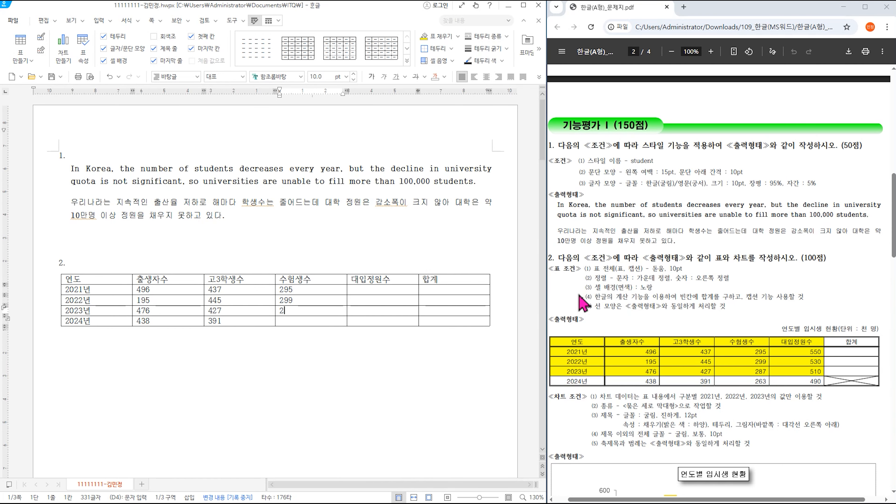
key(Down)
key(Down)
key(Up)
scroll(373, 250, up, 5)
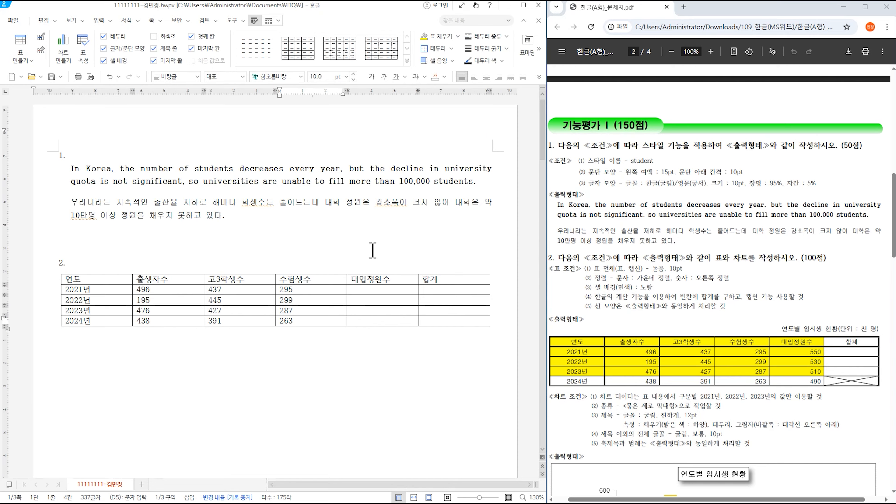
- Fill 대입정원수 from 2024 upward with 490, 510, 530 and 550
click(367, 319)
text(490)
key(Up)
text(51)
key(Up)
key(Down)
text(0)
key(Up)
text(530)
key(Up)
text(550)
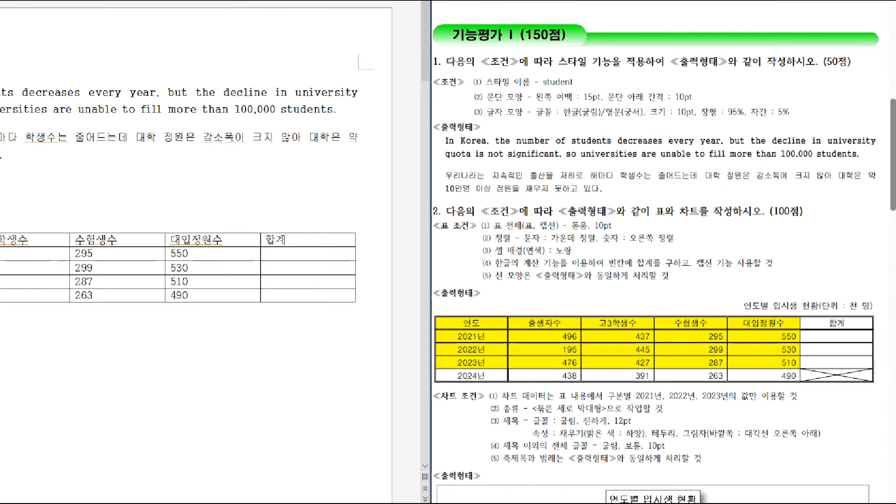
- Select the whole table with F5, set the font to 돋움, and center-align it
drag(567, 214, 623, 232)
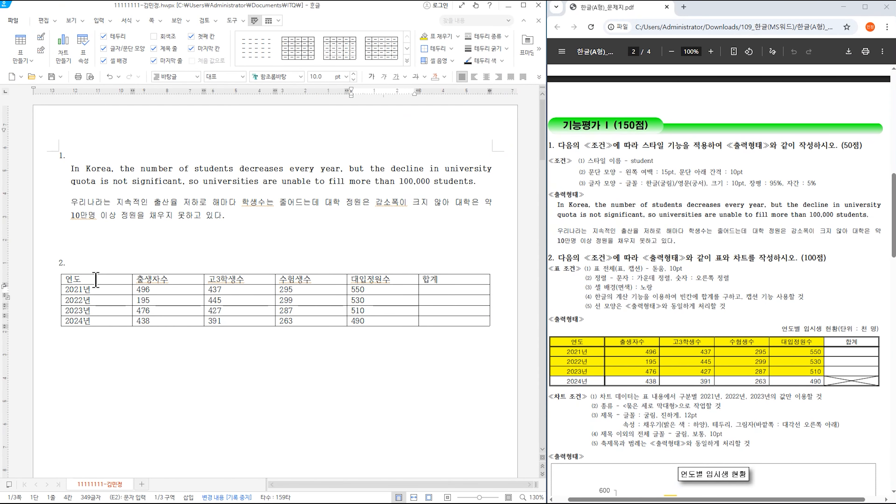
drag(96, 279, 475, 321)
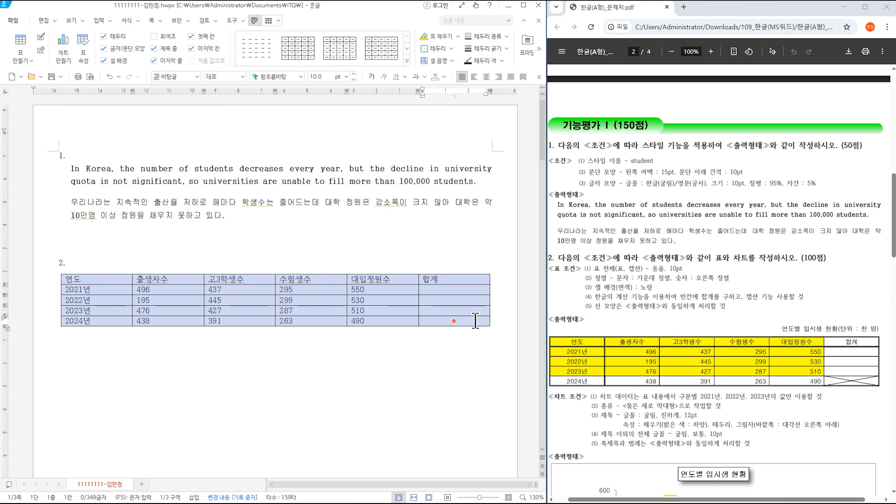
click(475, 321)
click(384, 279)
key(F5)
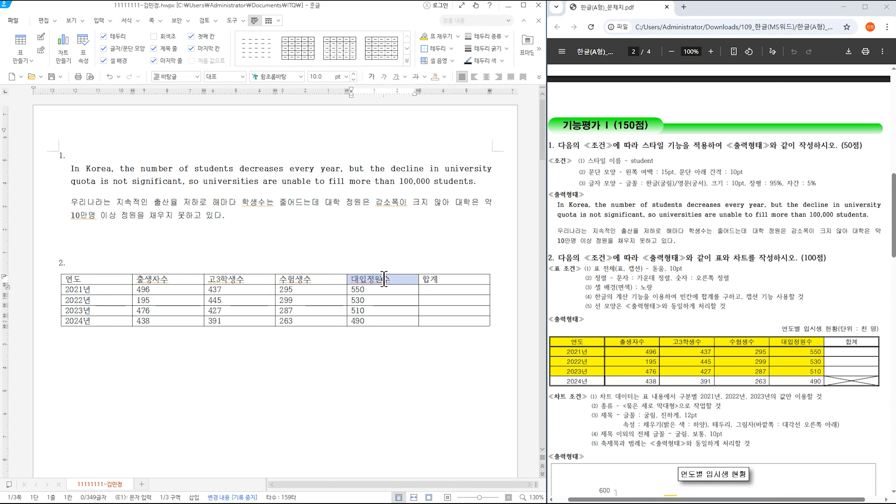
key(F5)
key(F5)
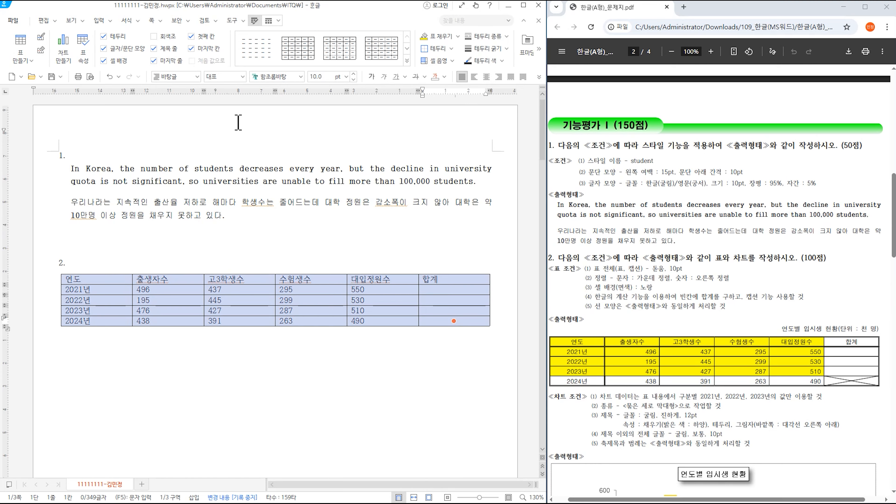
click(301, 77)
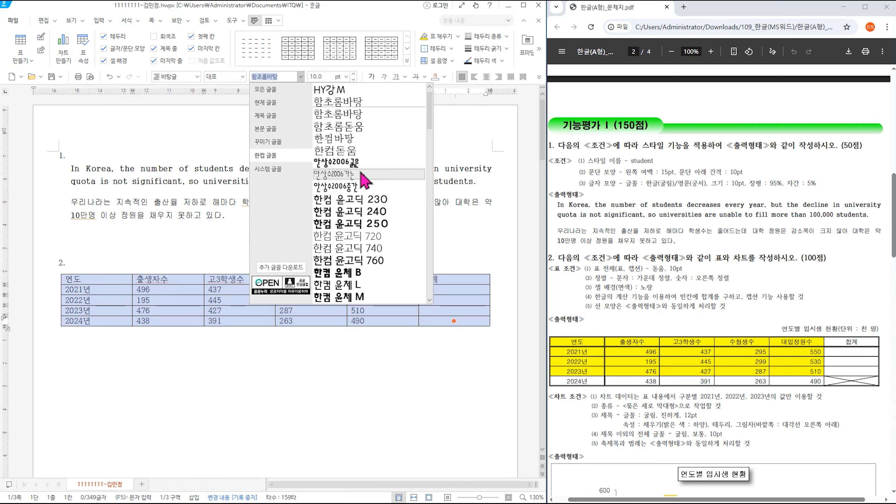
scroll(317, 102, up, 10)
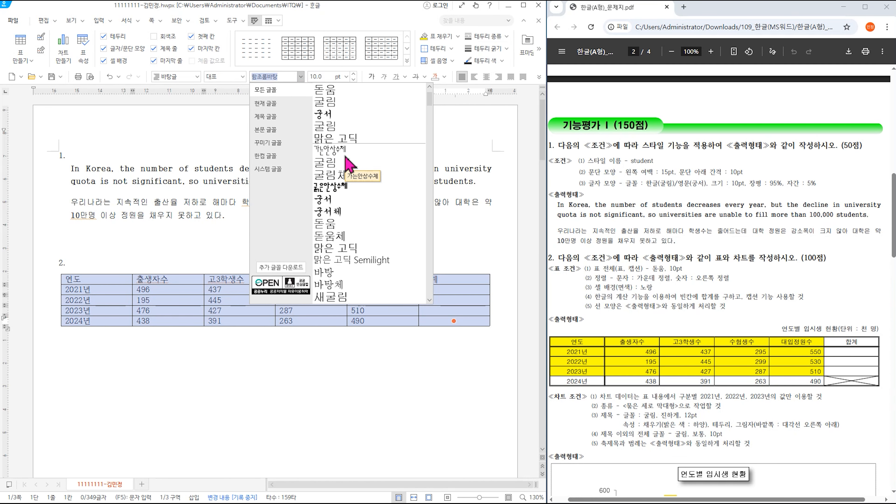
click(345, 90)
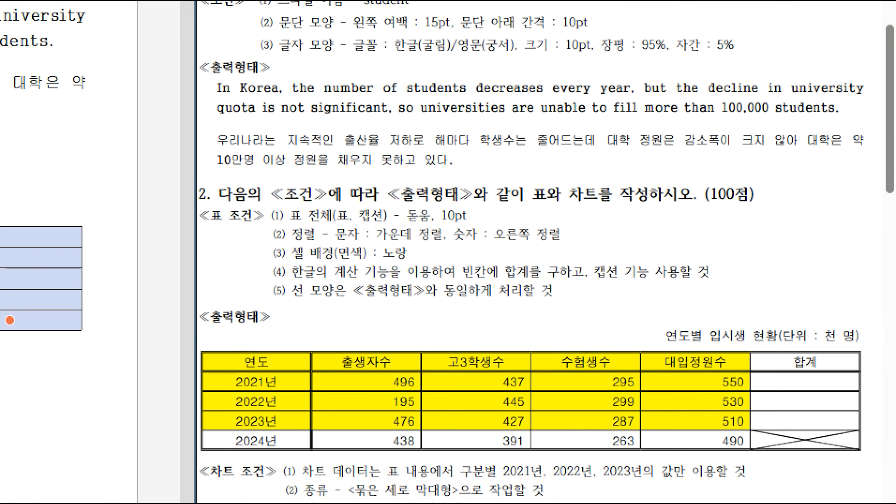
mouse_move(361, 224)
mouse_down()
mouse_move(443, 245)
mouse_move(570, 246)
mouse_up()
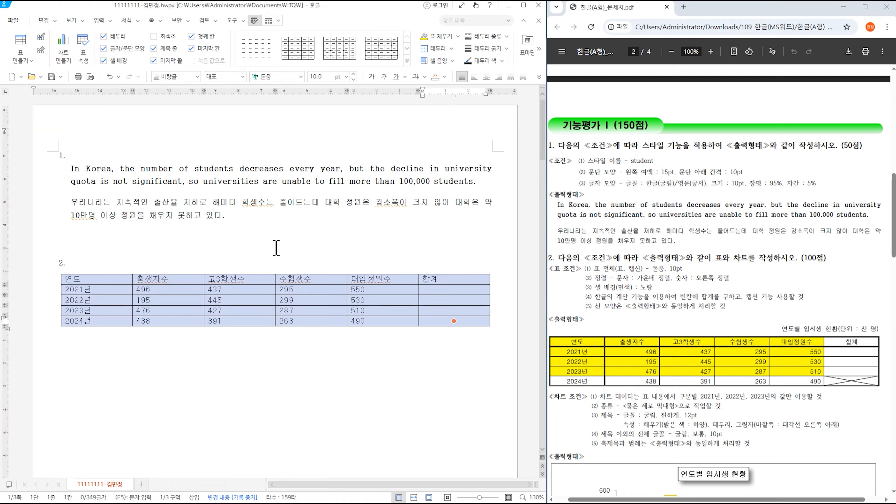
click(486, 76)
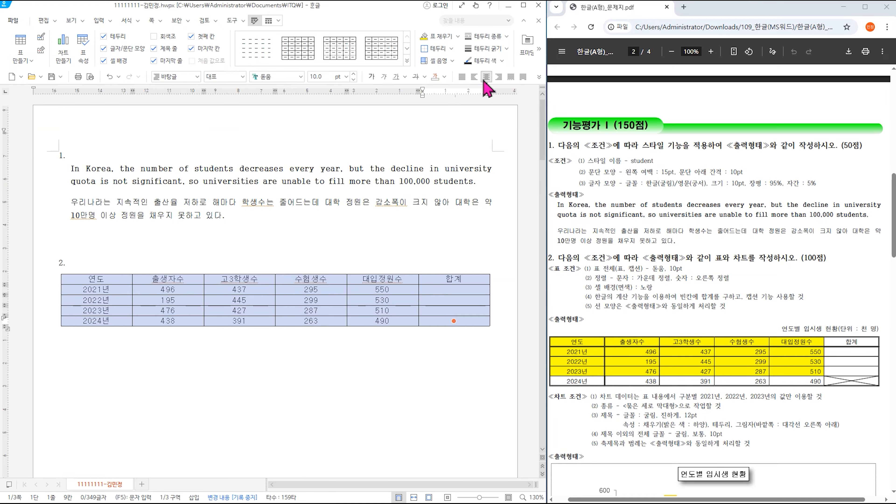
- Right-align the number cells from 2021 to 합계, then select the header and 2021–2023 rows
drag(151, 289, 425, 319)
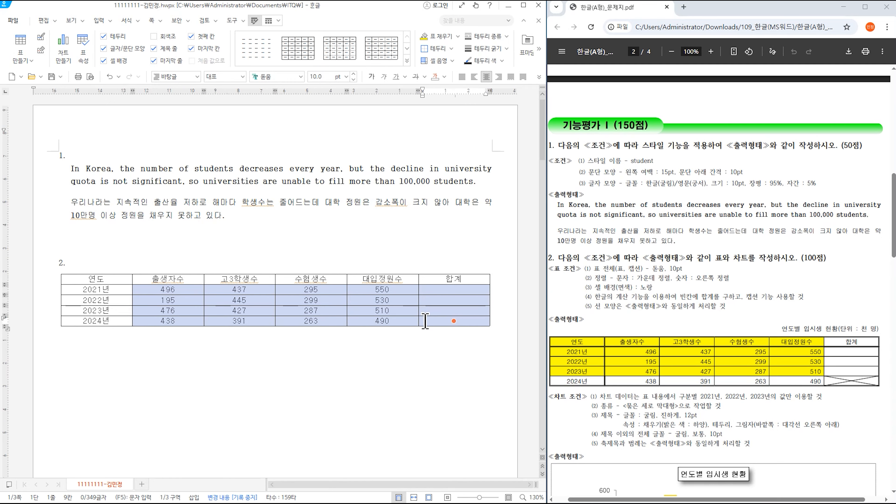
click(498, 77)
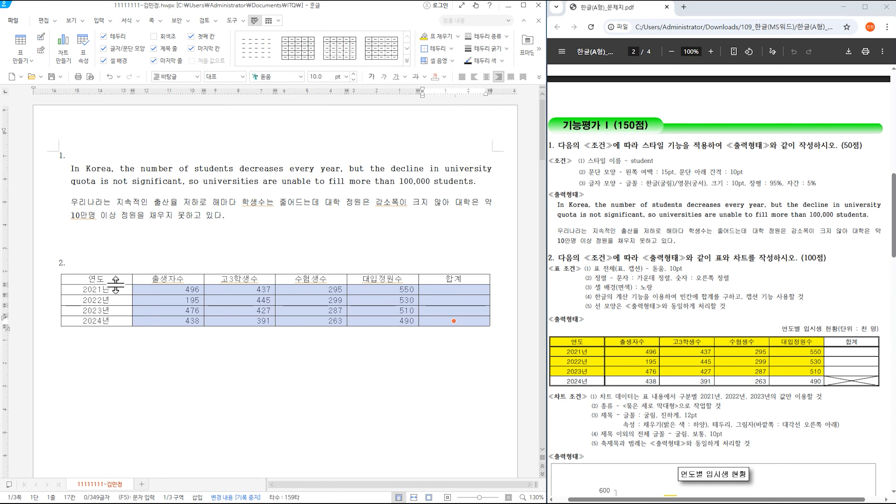
drag(107, 279, 377, 309)
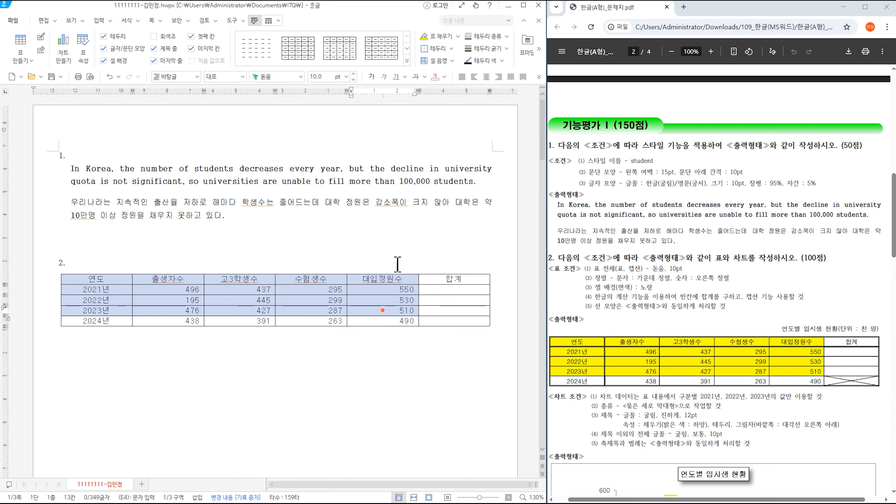
- Fill the selected header and 2021–2023 cells with yellow and deselect to check
click(437, 39)
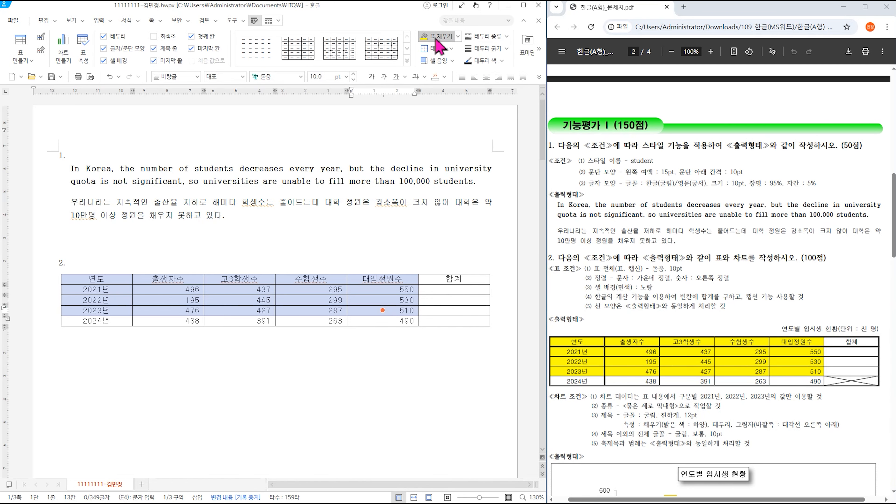
click(458, 36)
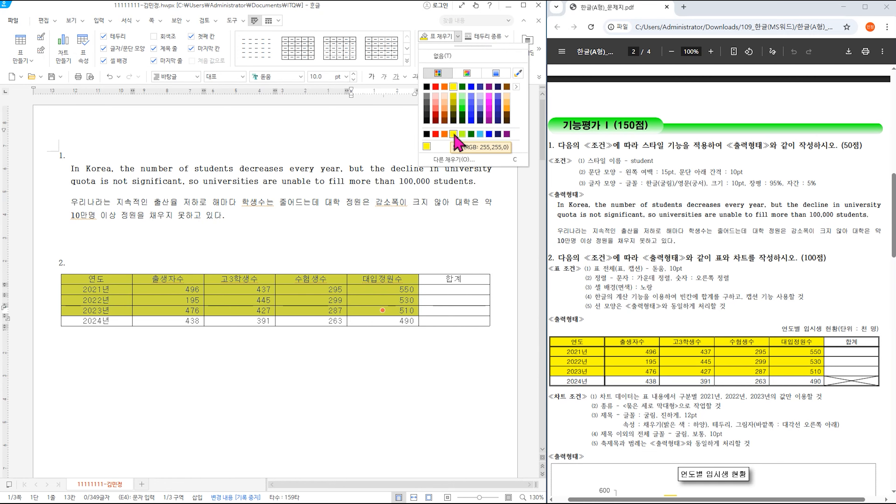
click(454, 134)
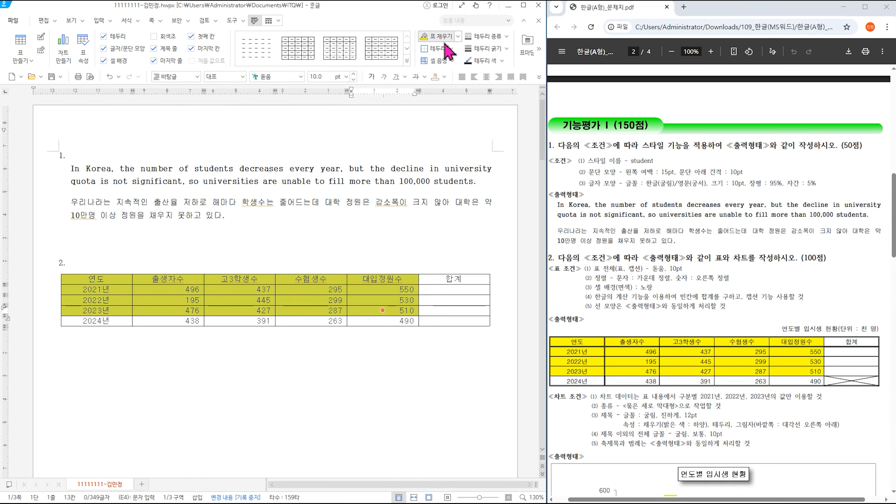
scroll(680, 303, down, 1)
scroll(682, 307, down, 1)
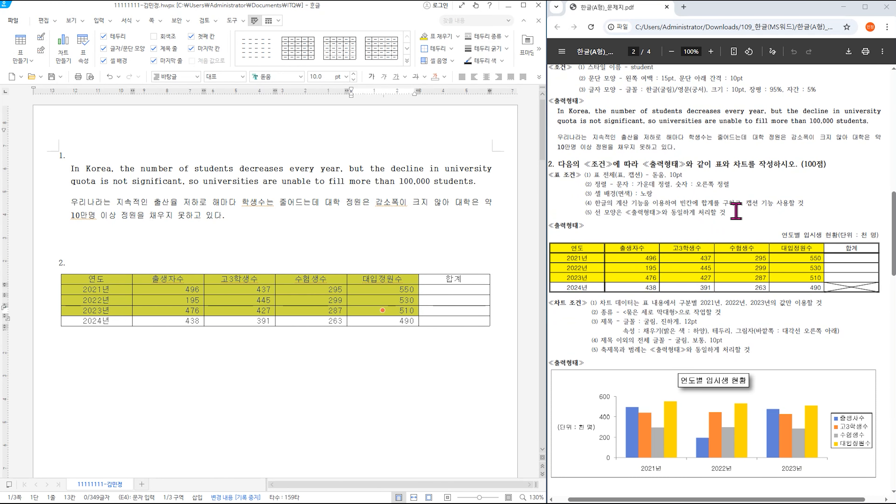
click(414, 341)
- Use 블록 합계 on the 2021–2023 rows for 합계 totals of 1,778, 1,469 and 1,700
mouse_move(179, 290)
mouse_down()
mouse_move(440, 300)
mouse_move(439, 311)
mouse_up()
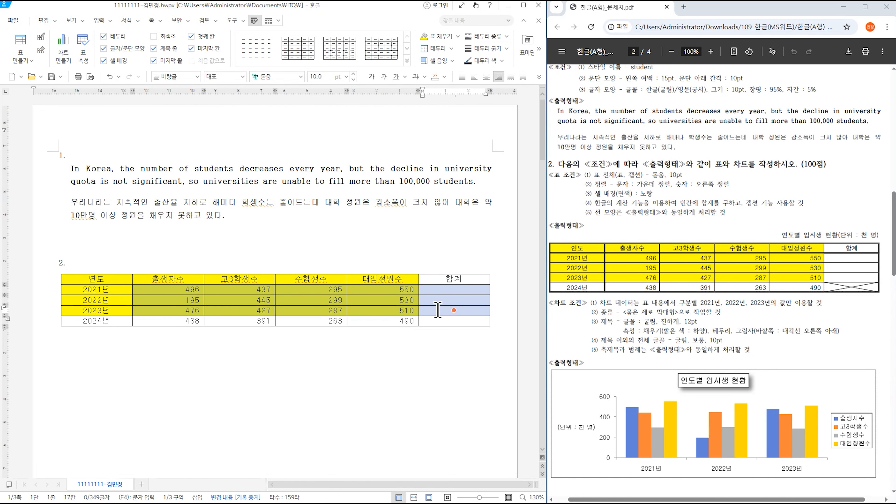
right_click(438, 310)
mouse_move(481, 470)
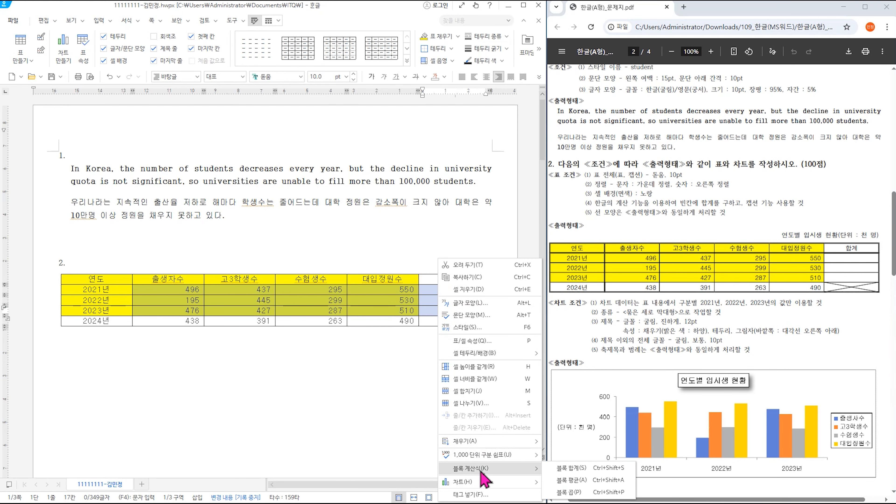
click(572, 469)
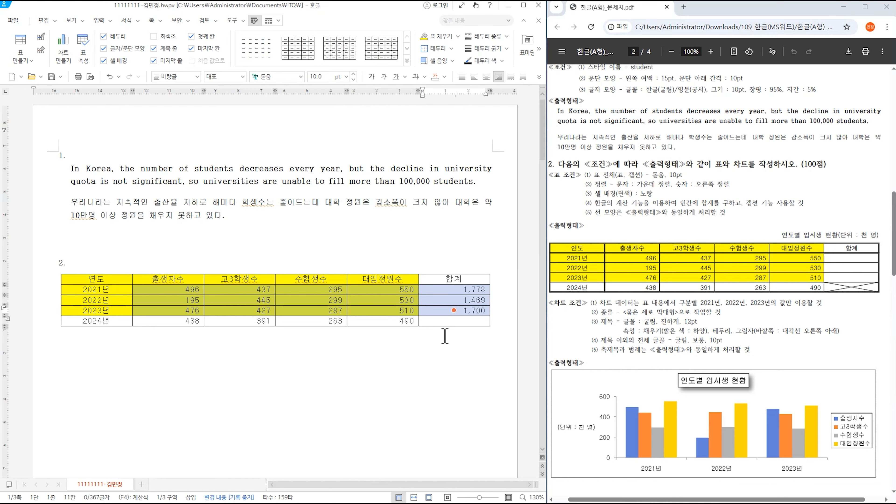
click(539, 50)
click(269, 20)
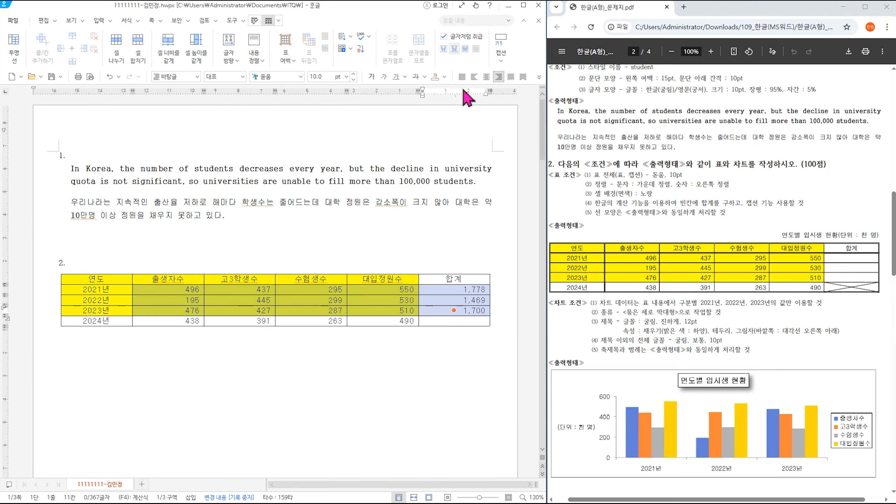
- Add a caption above the table, delete its '표 1' number, and type '연도별 입시생 현황(단위 :'
click(501, 61)
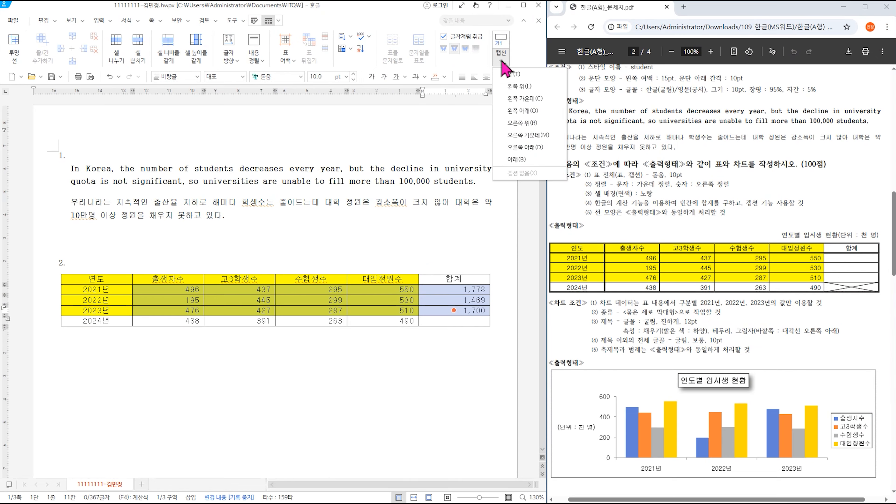
click(512, 77)
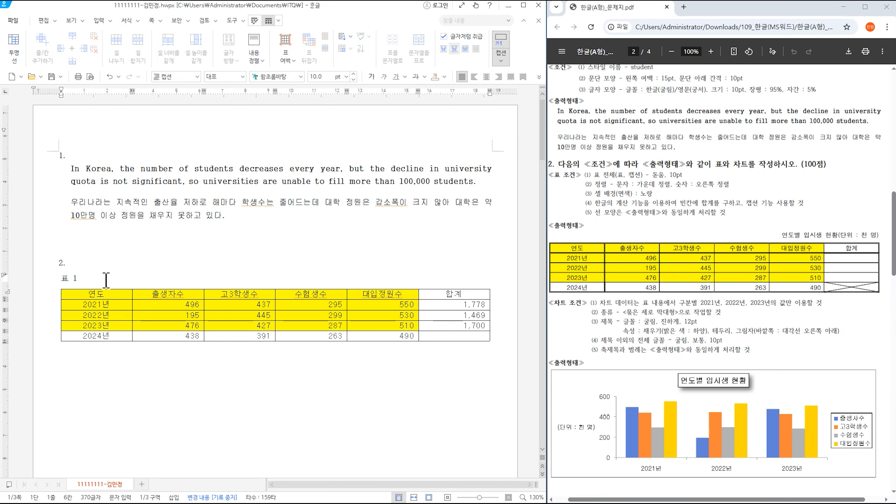
key(BackSpace)
key(BackSpace)
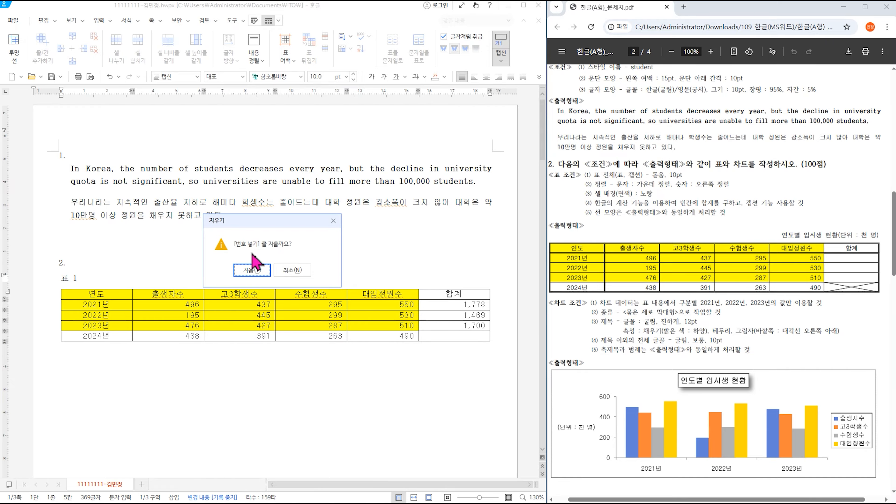
click(253, 270)
key(BackSpace)
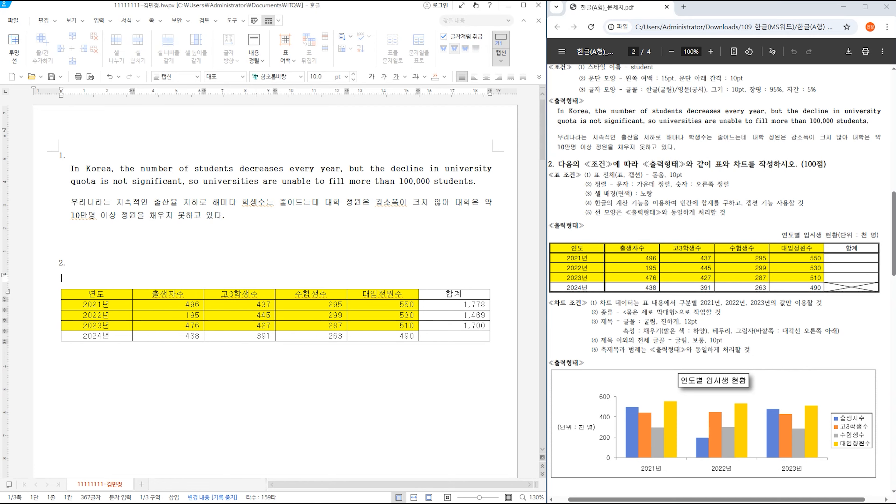
text(연도별 입시생)
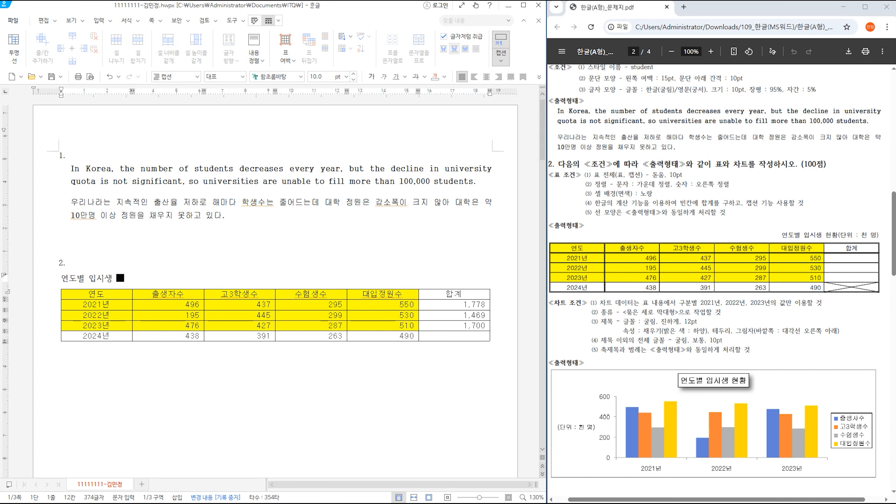
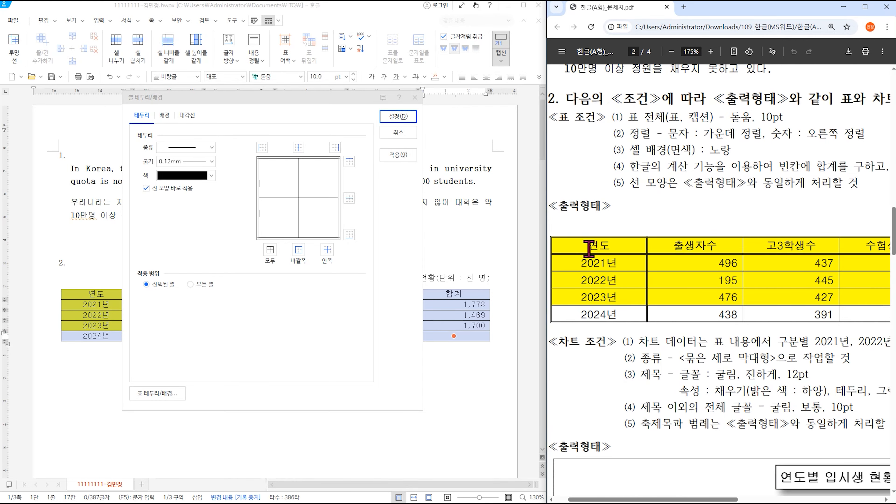
- Apply a thin double-line outer border to the whole table
click(197, 148)
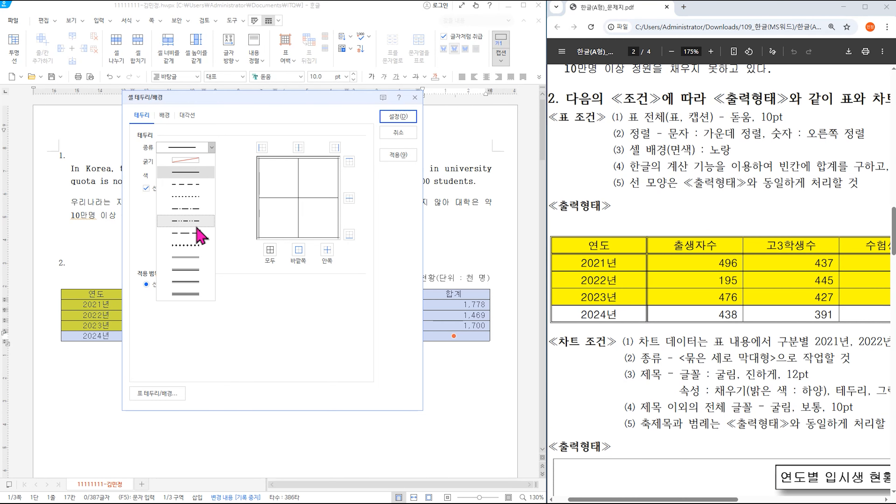
click(191, 256)
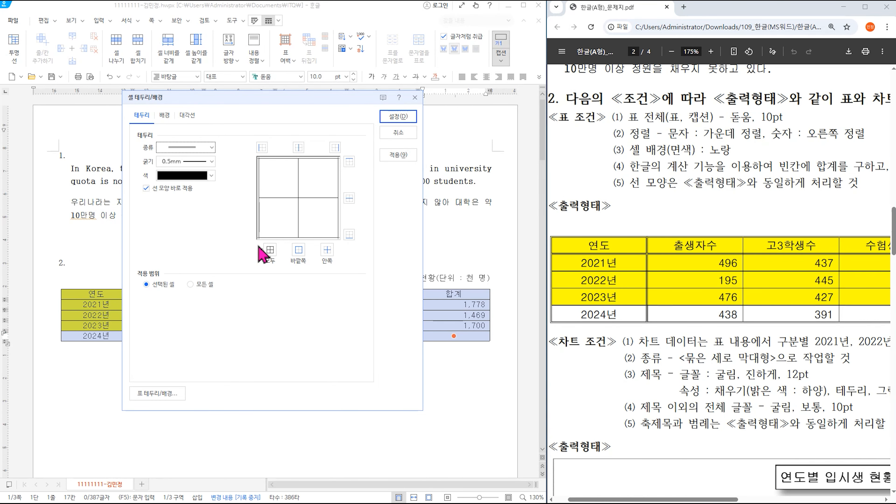
click(299, 250)
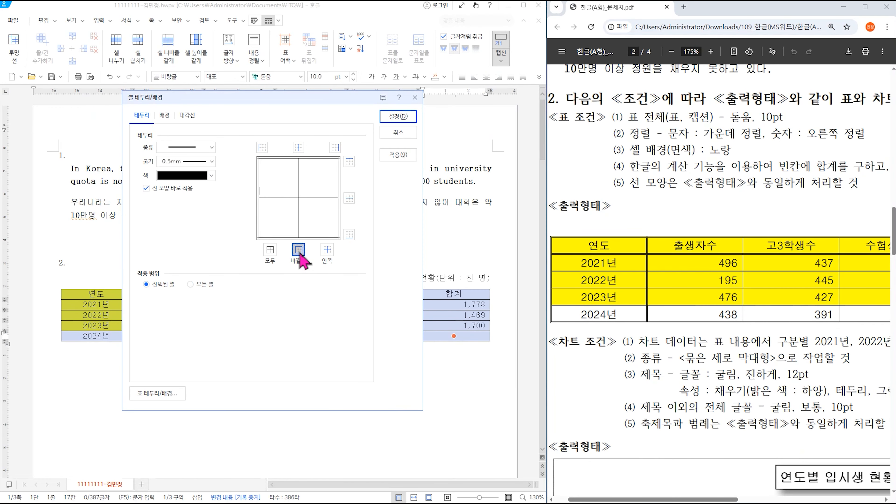
click(511, 74)
- Outline the header row from 연도 to 합계 with a double line
drag(100, 296, 447, 298)
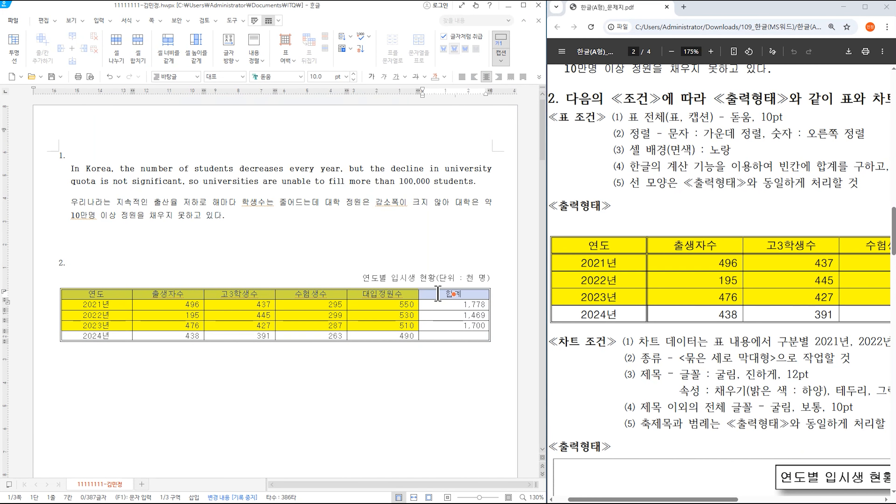
key(l)
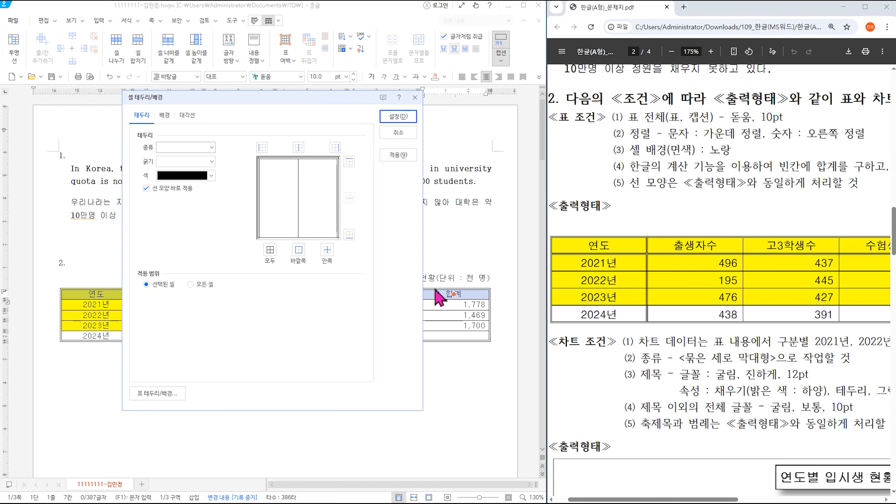
click(193, 158)
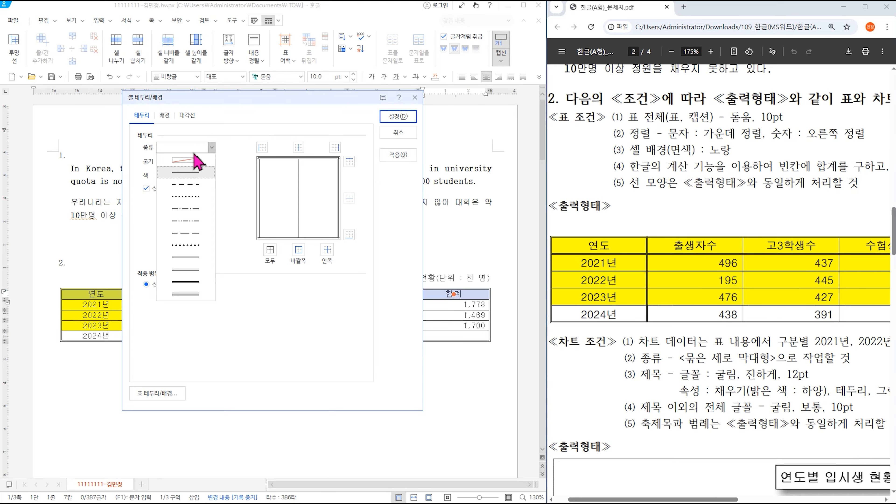
click(186, 257)
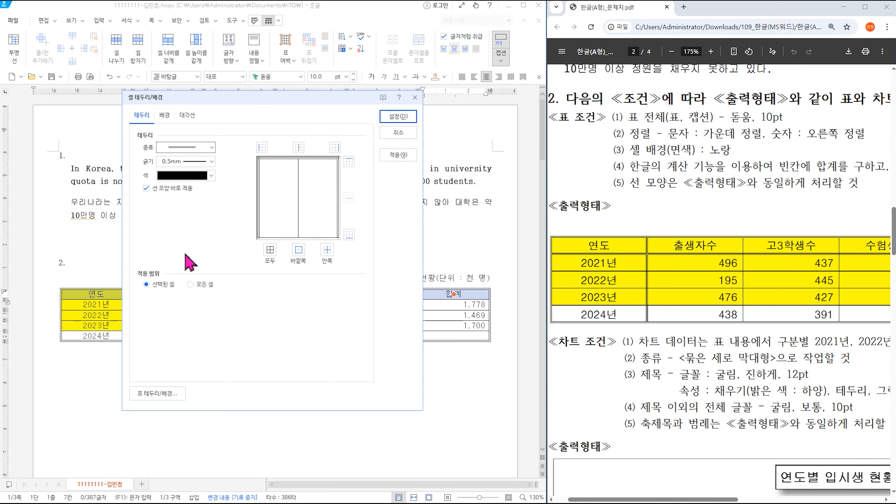
click(299, 263)
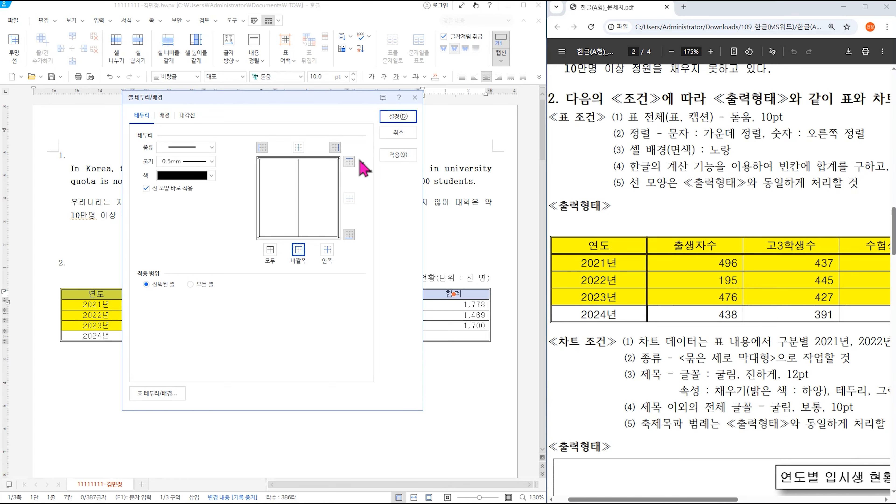
click(398, 117)
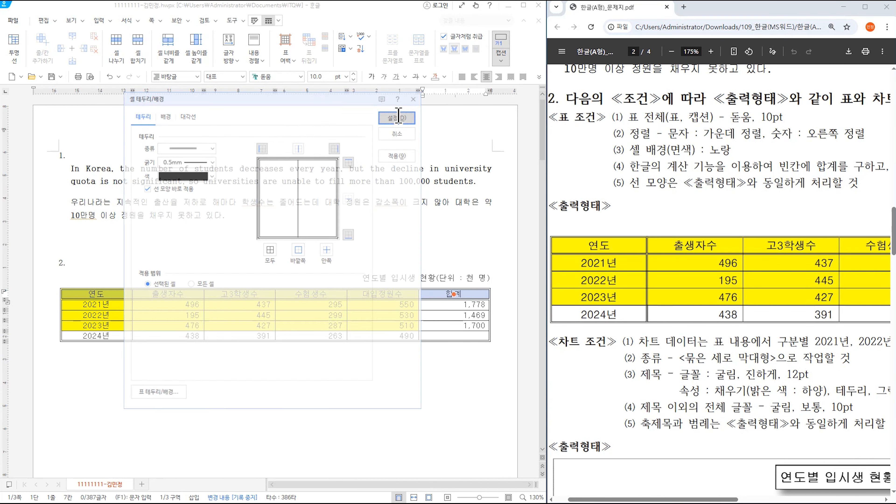
click(110, 295)
- Outline the 연도 column down to 2024년 with a double line
drag(110, 296, 110, 337)
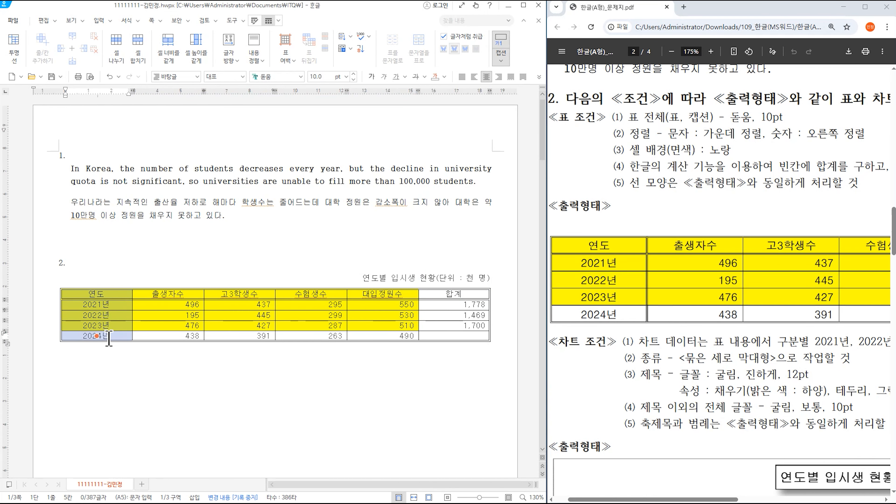
key(l)
click(199, 155)
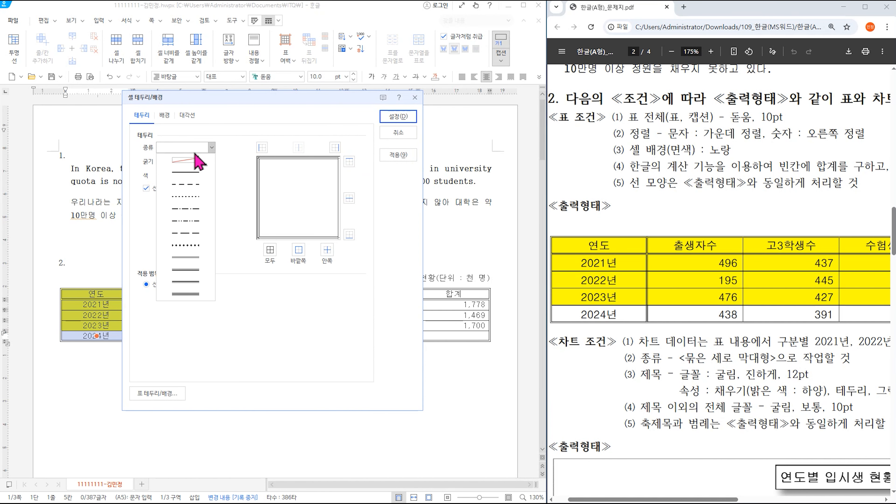
click(196, 227)
click(298, 249)
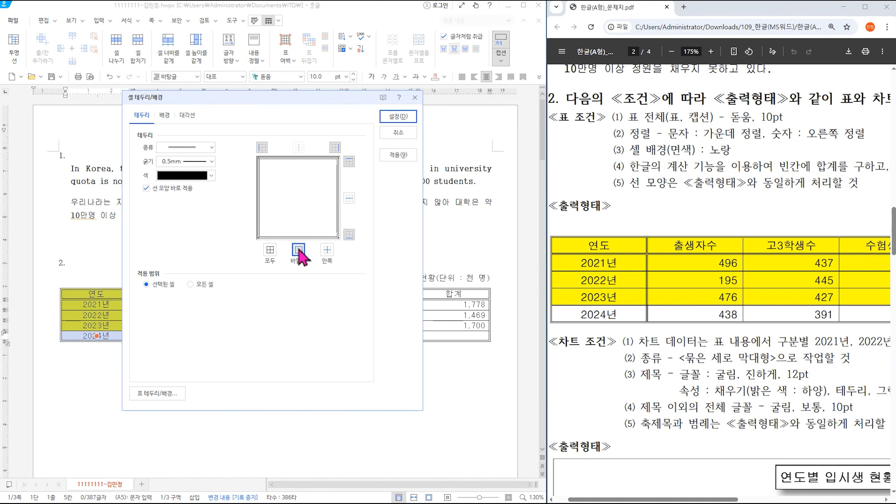
click(398, 117)
click(354, 260)
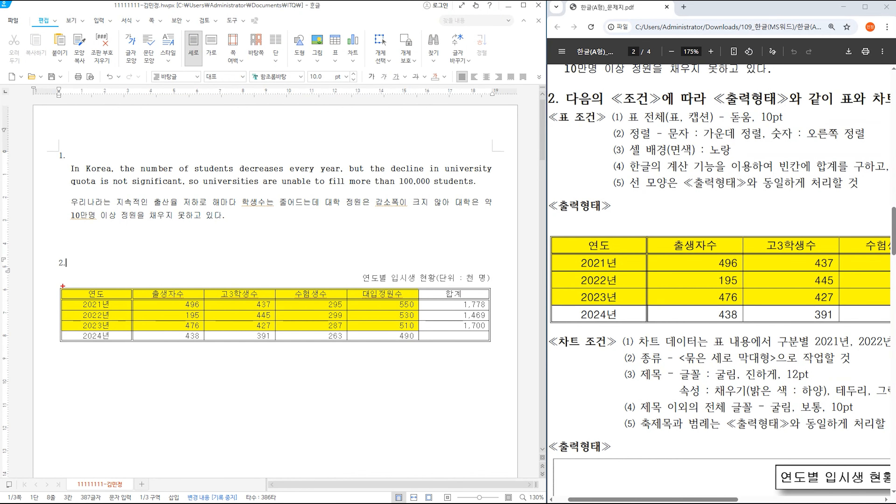
drag(63, 286, 490, 343)
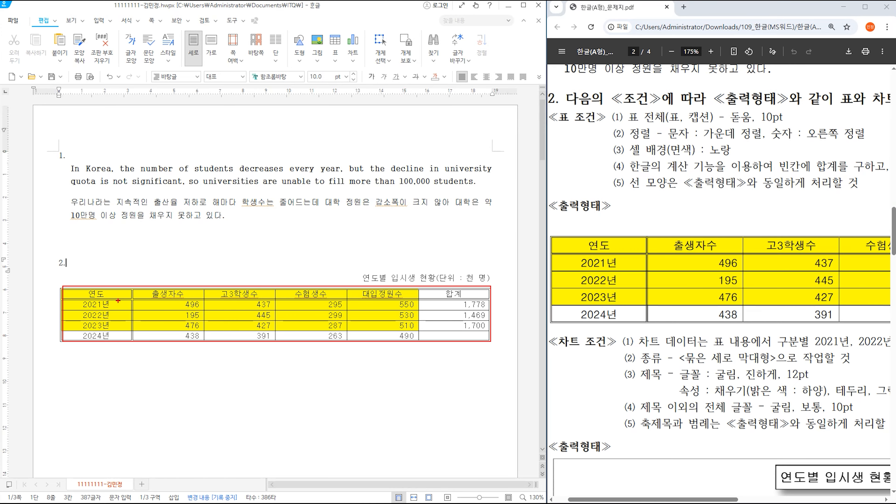
drag(58, 288, 485, 299)
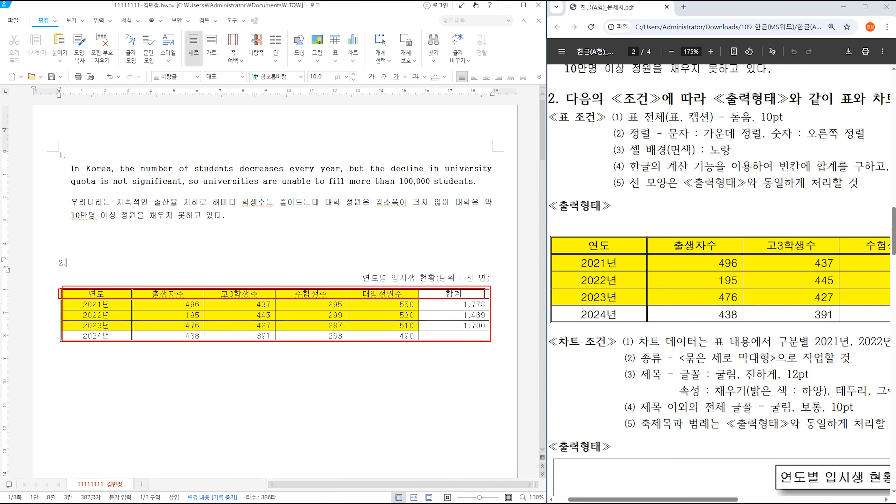
drag(64, 285, 134, 346)
key(Escape)
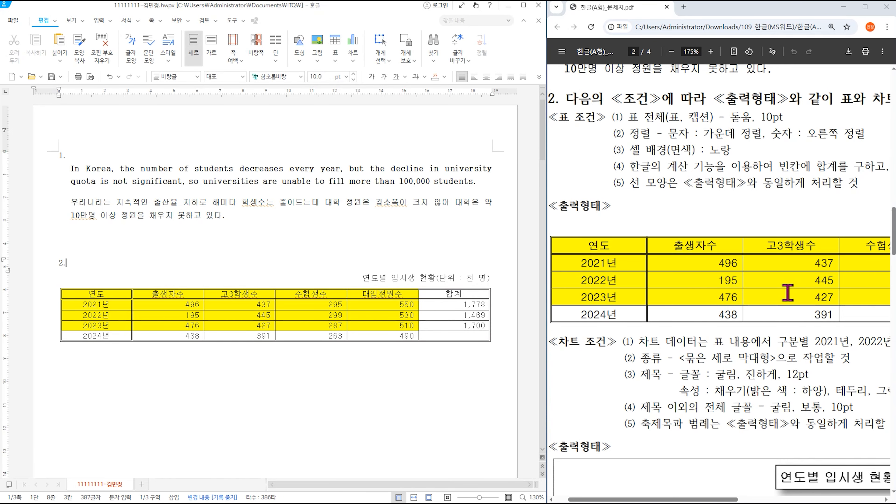
click(455, 335)
drag(662, 501, 800, 500)
click(450, 334)
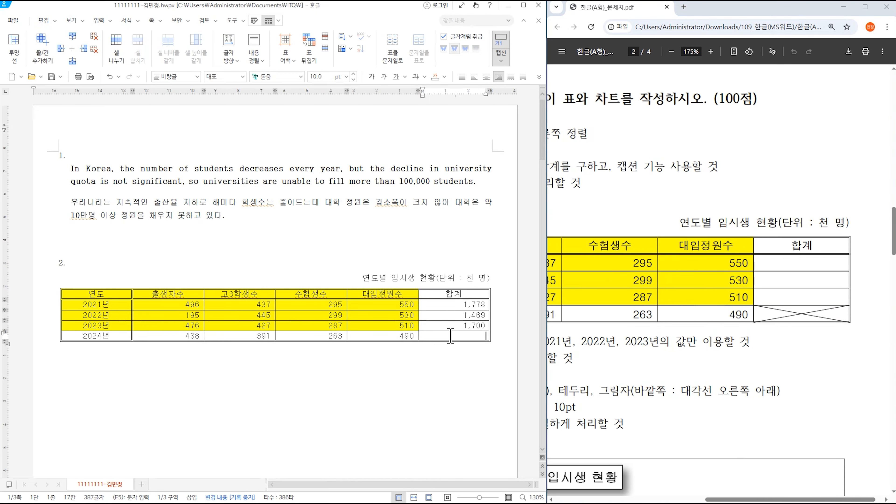
- Add both \ and / diagonals to the empty 2024 합계 cell to form an X
key(F5)
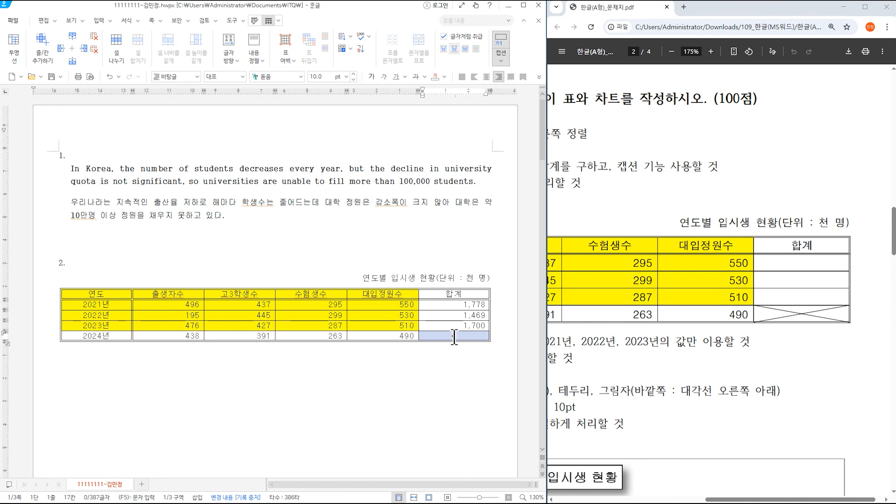
key(l)
click(191, 121)
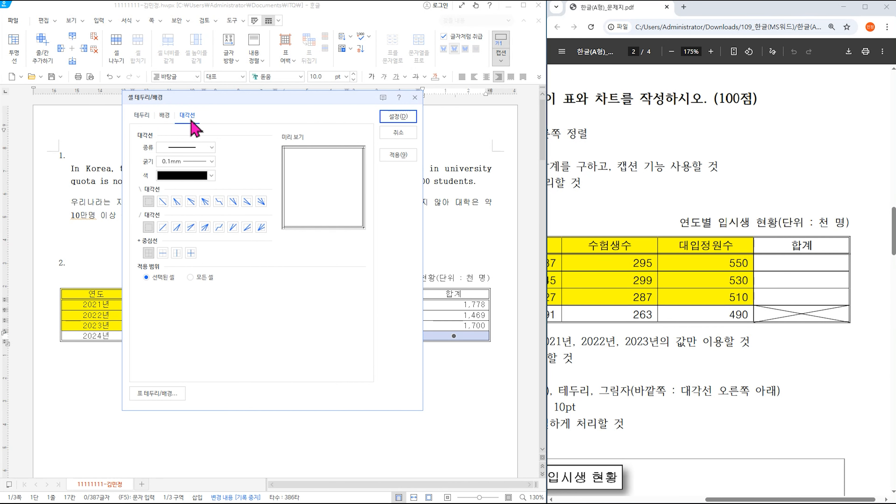
click(163, 201)
click(163, 227)
click(395, 117)
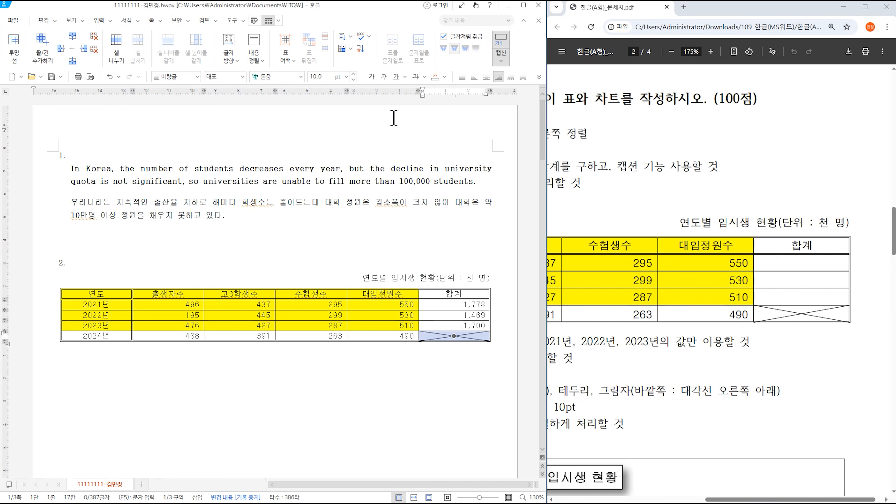
click(387, 387)
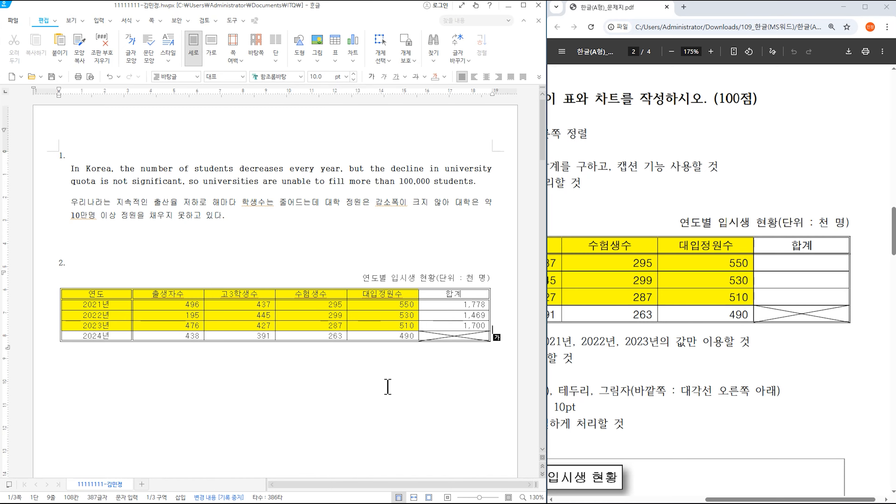
- Increase the height of every table row with Ctrl+Down
drag(115, 297, 469, 334)
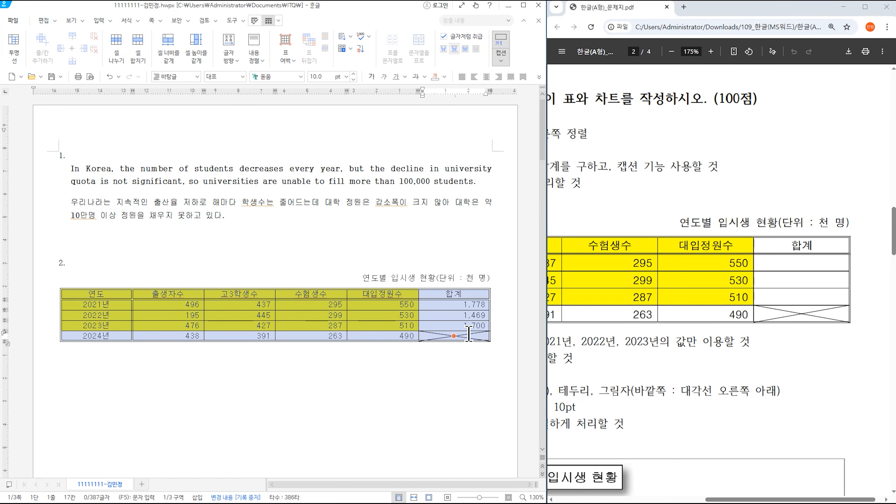
key(ctrl+Down)
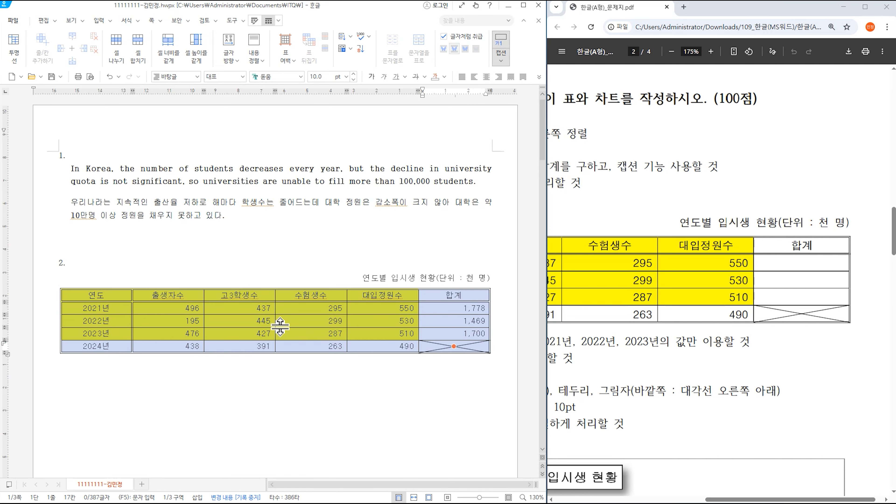
click(411, 373)
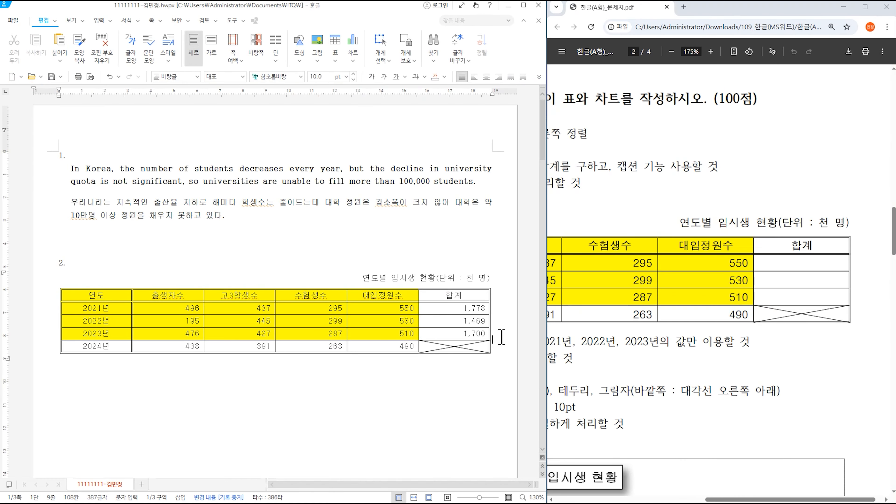
- Select the header through the 2023 row as the chart's source data
click(487, 77)
key(Down)
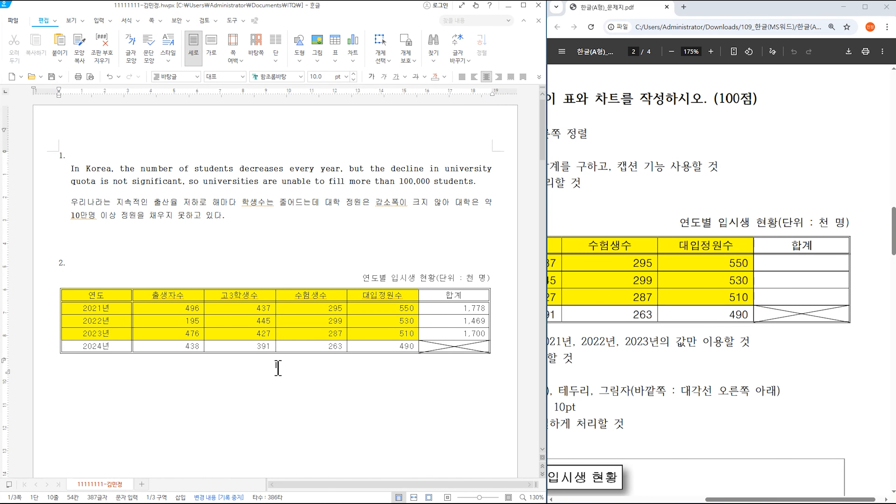
drag(89, 296, 378, 333)
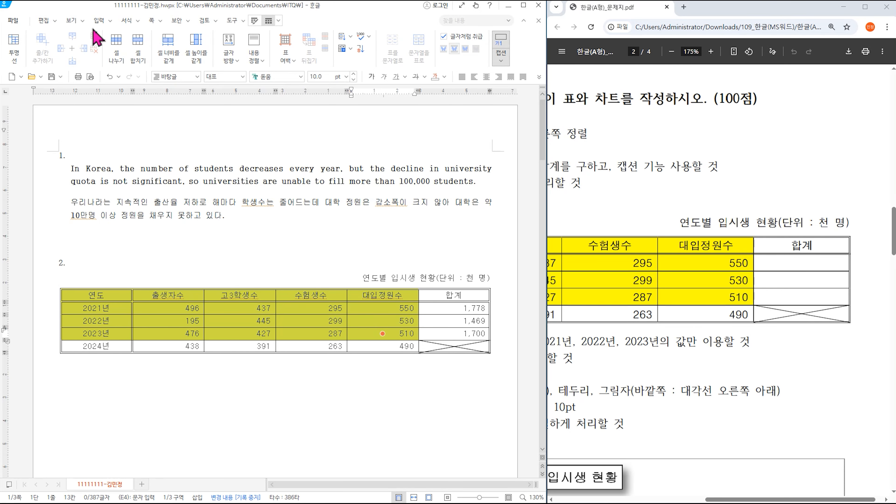
click(99, 22)
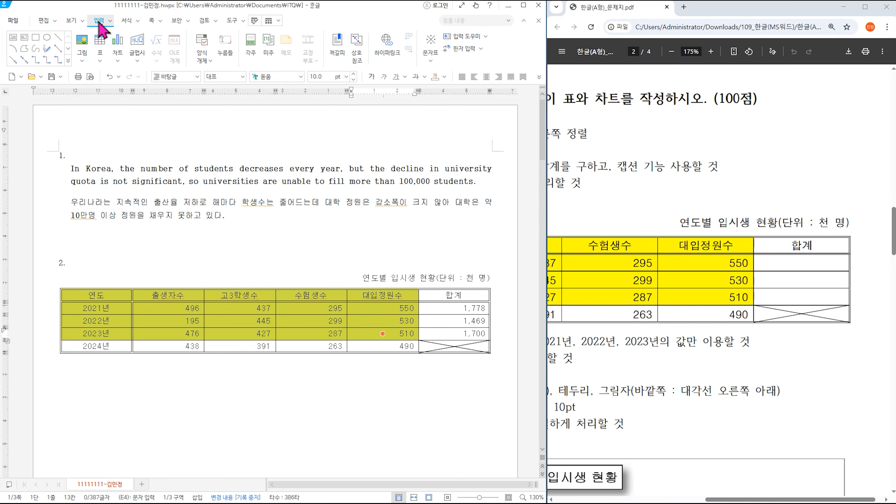
- Zoom the reference PDF to 150% and scroll down to the chart conditions and sample chart
click(119, 52)
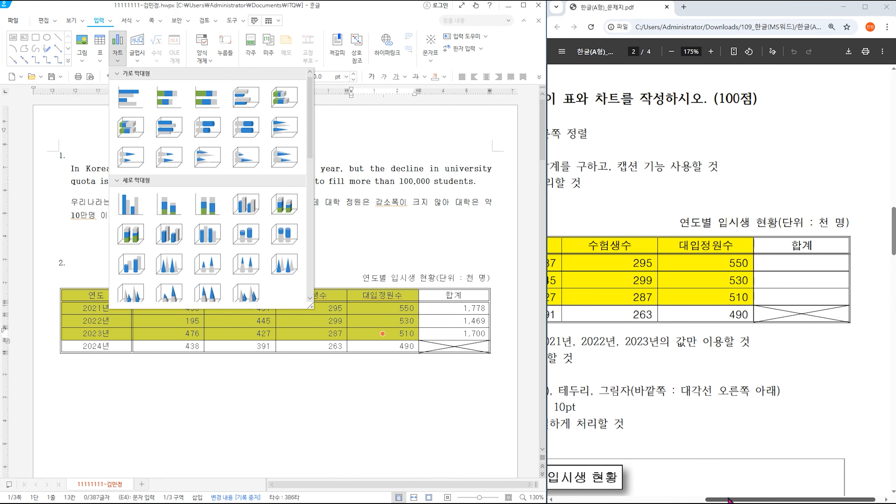
drag(727, 500, 632, 500)
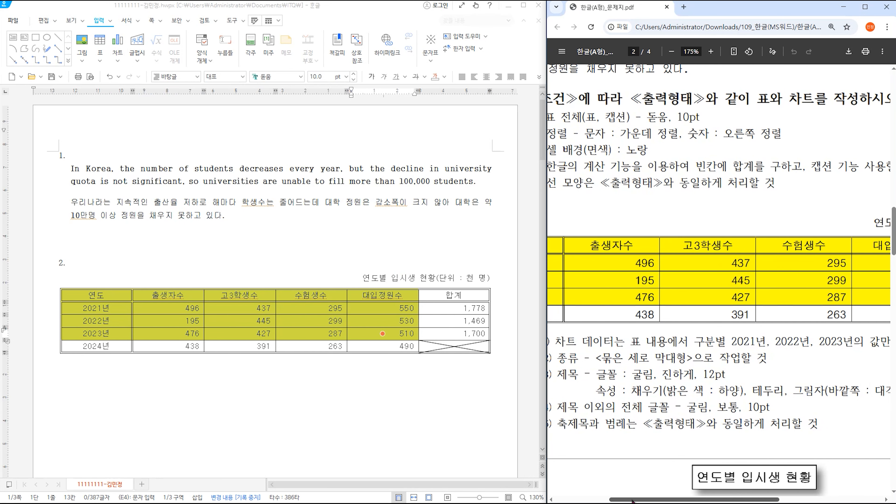
click(672, 52)
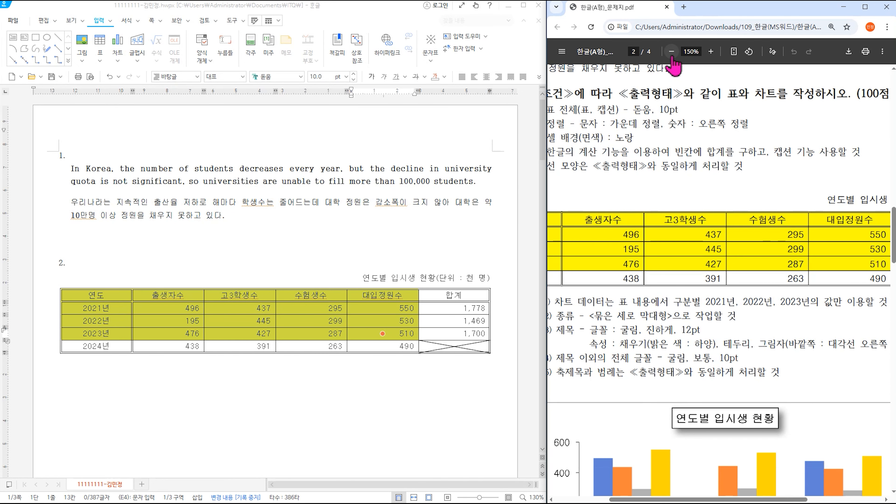
scroll(675, 106, down, 3)
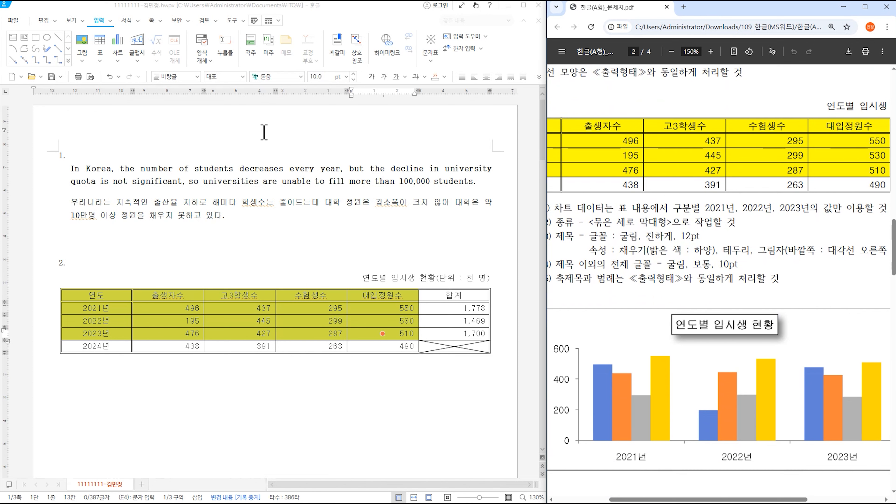
- Insert a clustered column chart of the selected data and set it to treat as character
click(117, 44)
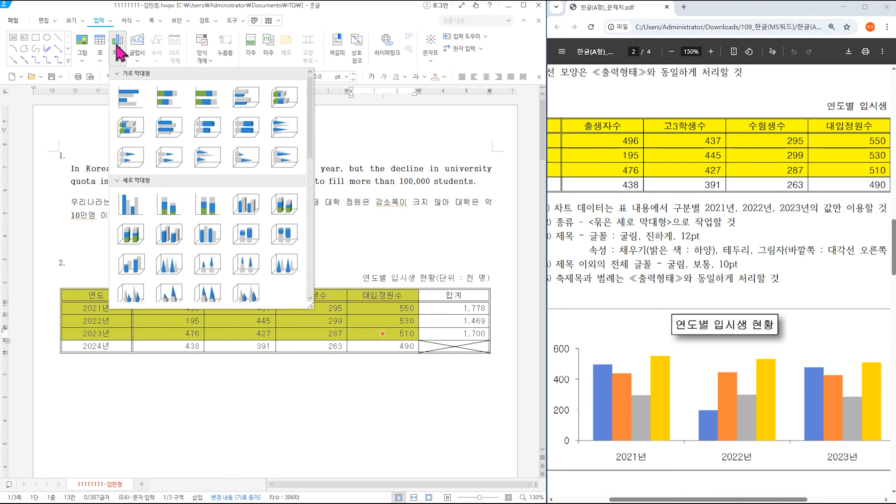
click(130, 204)
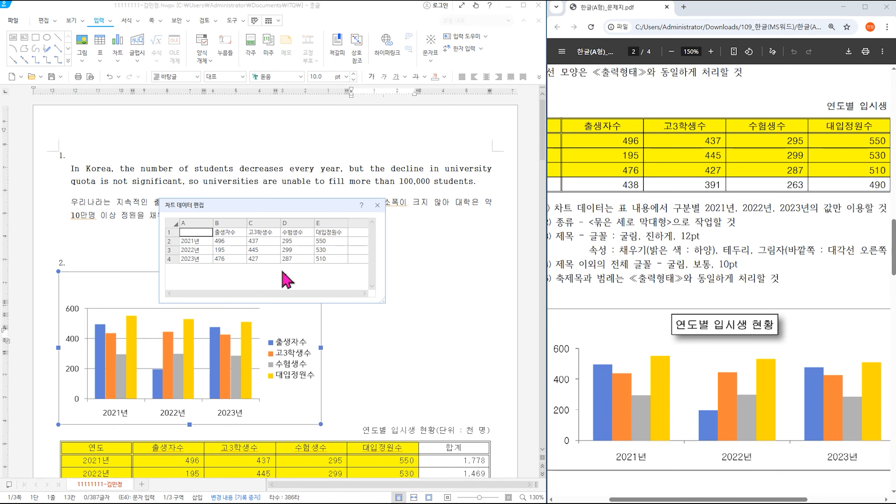
click(377, 205)
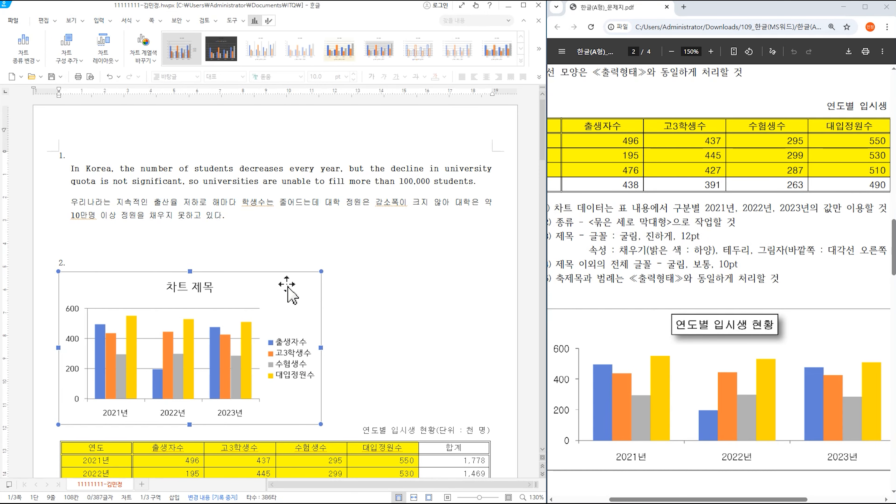
click(269, 21)
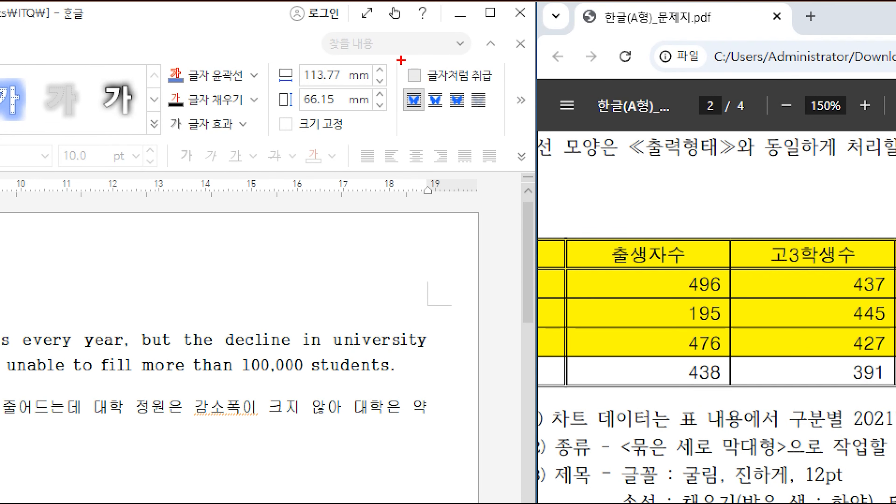
drag(401, 59, 495, 91)
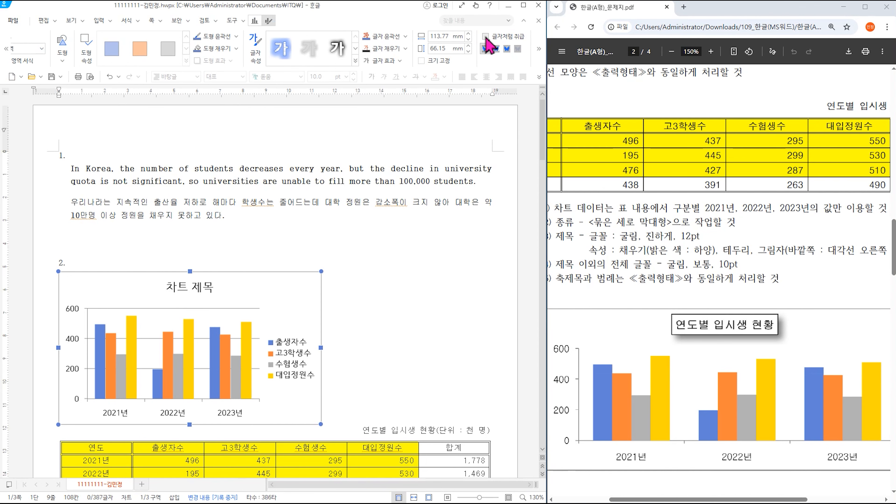
click(414, 75)
scroll(419, 324, down, 3)
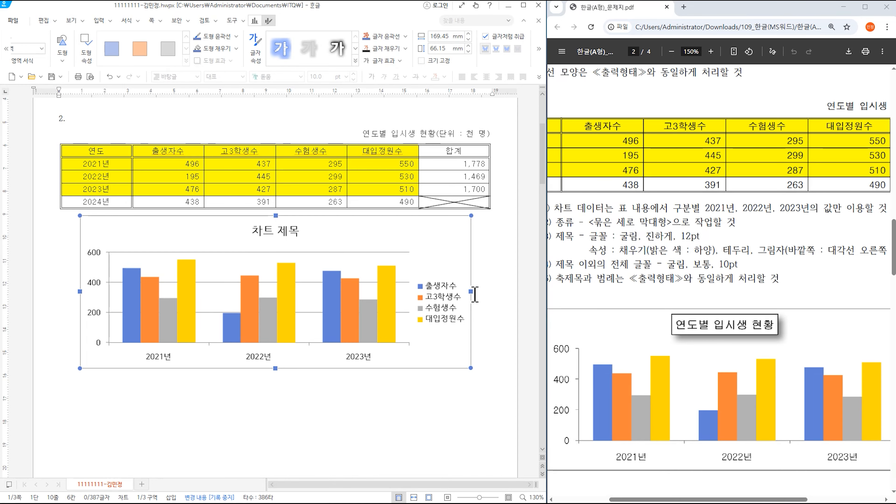
- Widen the chart to about 176.76 mm and enter the title '연도별 입시생 현황'
drag(470, 294, 487, 295)
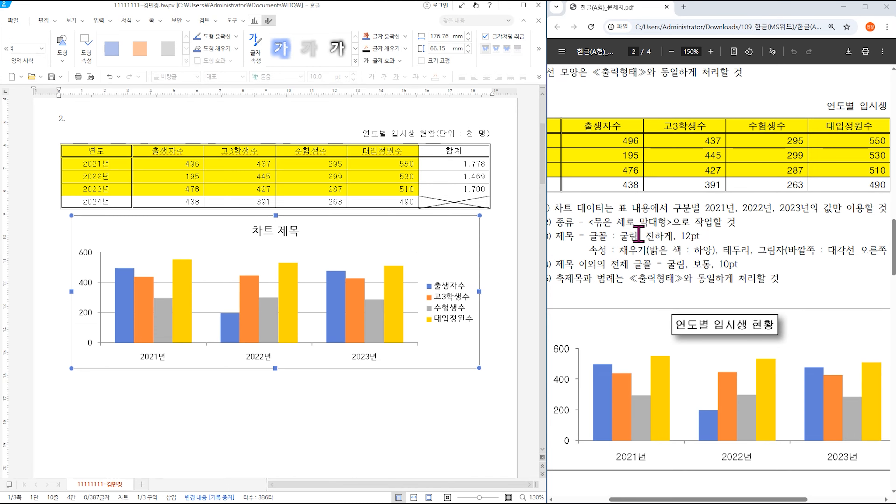
click(270, 239)
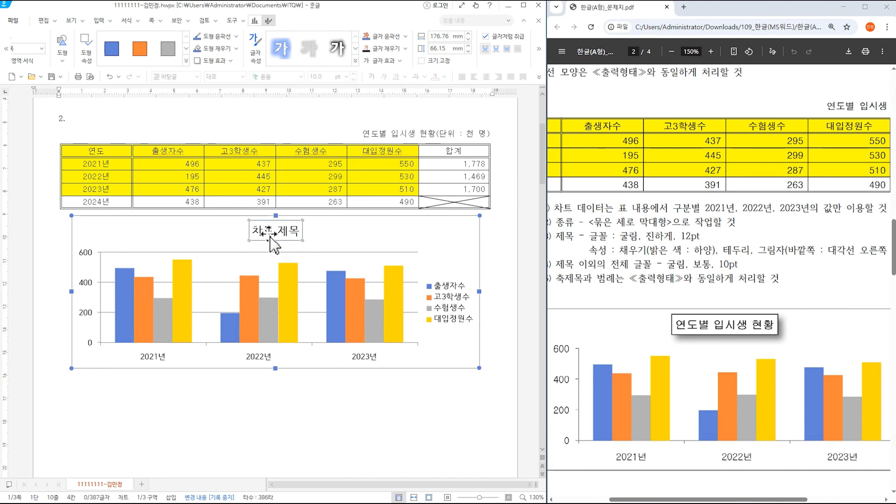
right_click(271, 231)
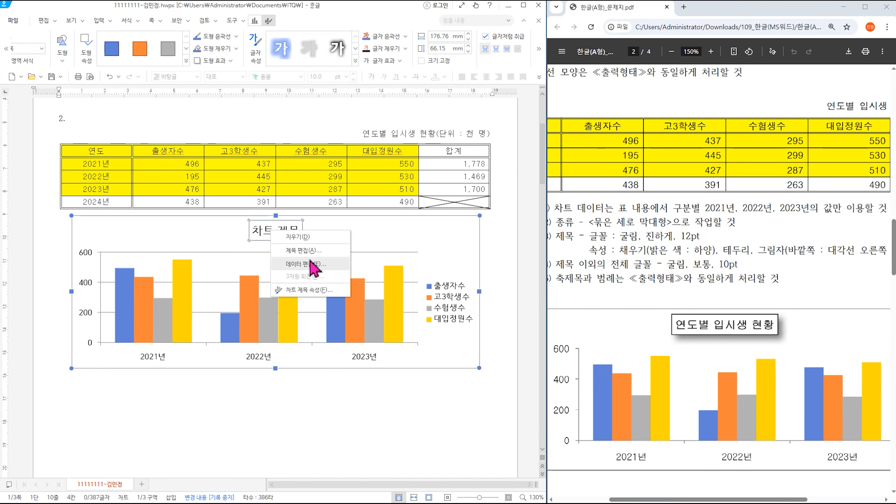
click(305, 251)
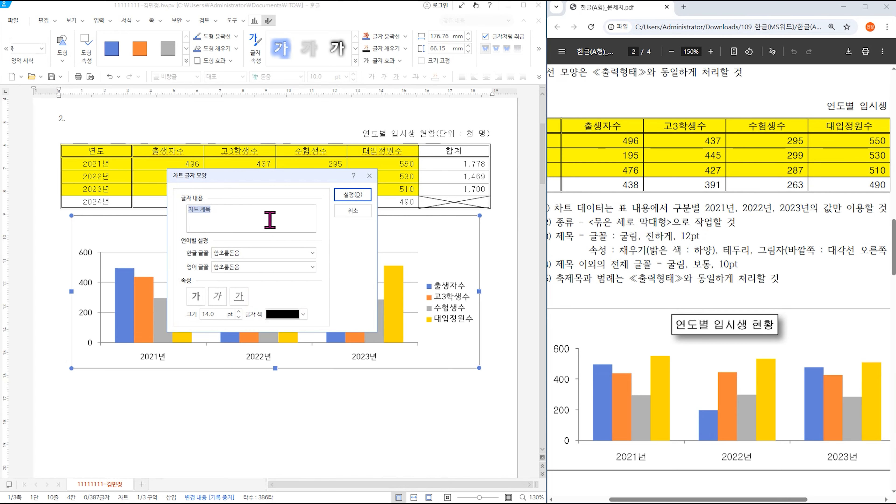
text(duseuslto)
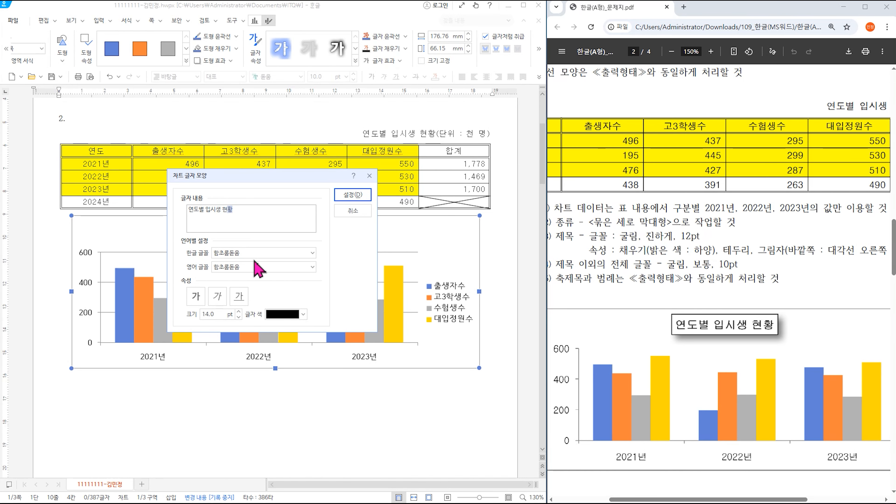
- Format the chart title in bold 굴림 at a reduced size
click(304, 253)
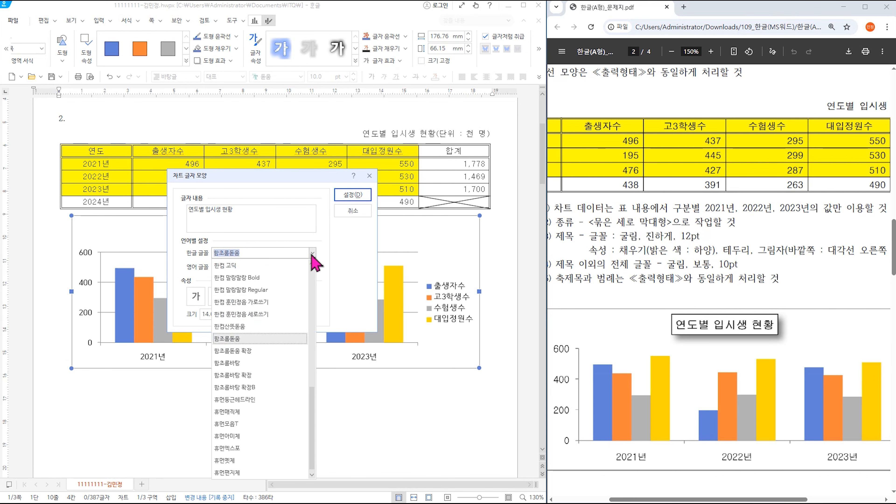
scroll(251, 315, down, 3)
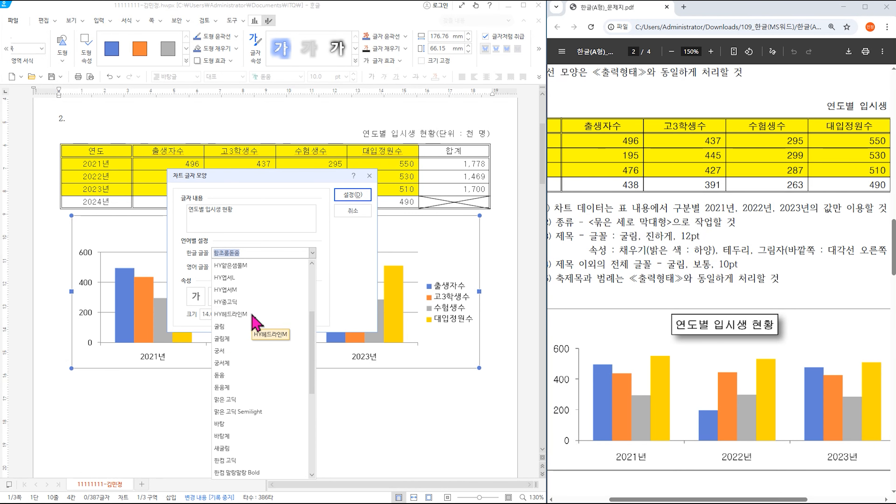
click(249, 327)
click(196, 296)
click(239, 317)
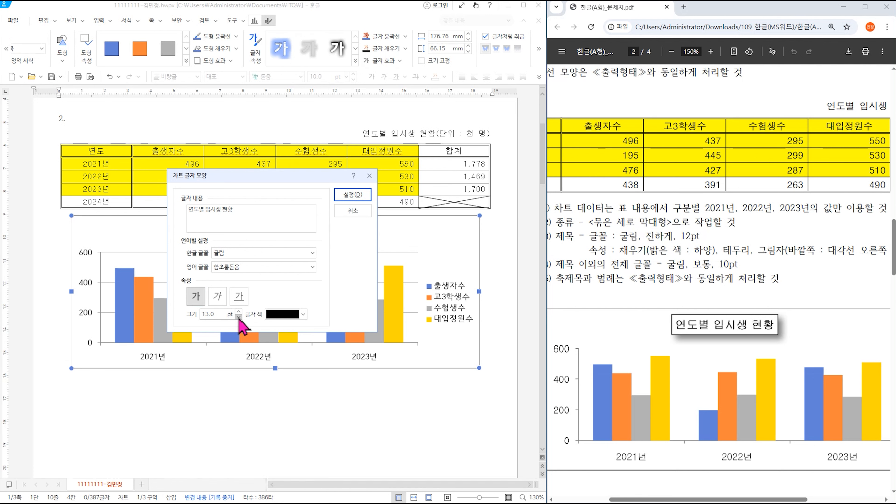
click(352, 194)
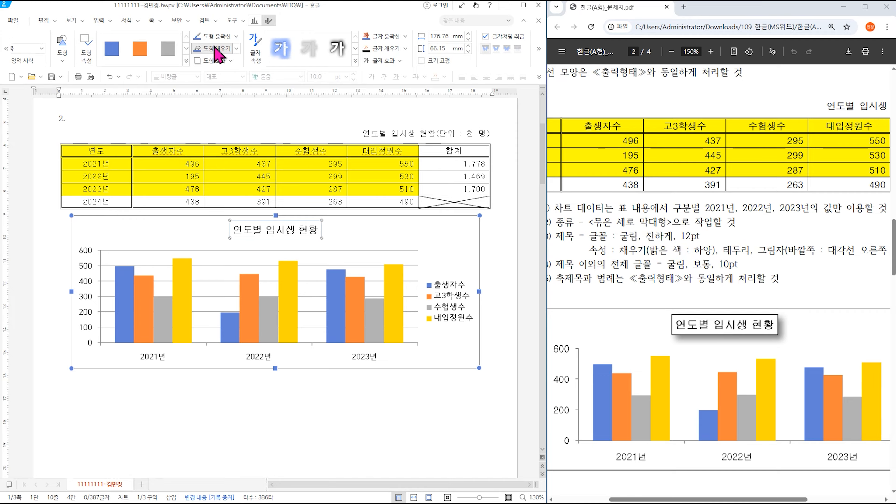
- Fill the chart title box with white
click(236, 48)
click(203, 94)
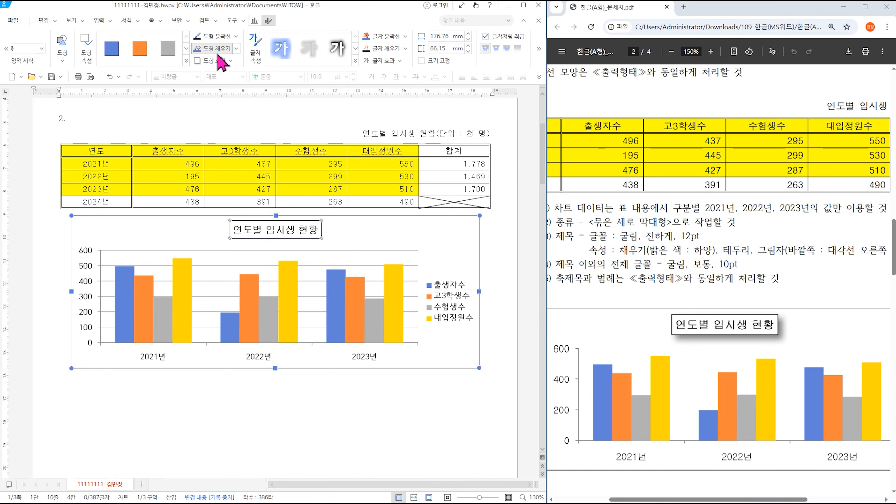
click(236, 48)
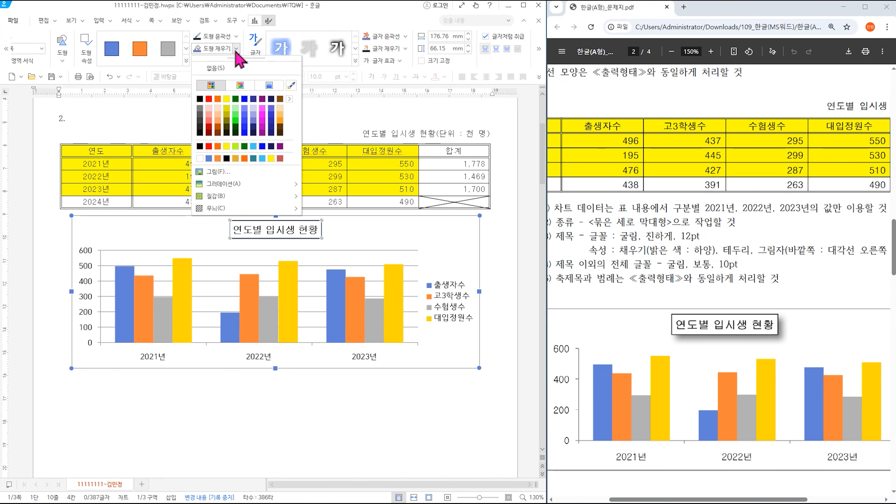
click(200, 158)
- Give the chart title a lower-right diagonal outer shadow
click(230, 60)
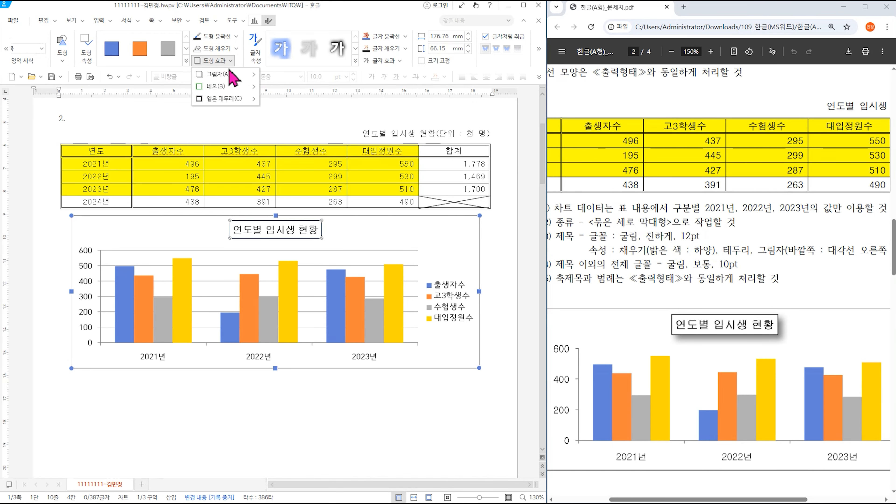
mouse_move(231, 74)
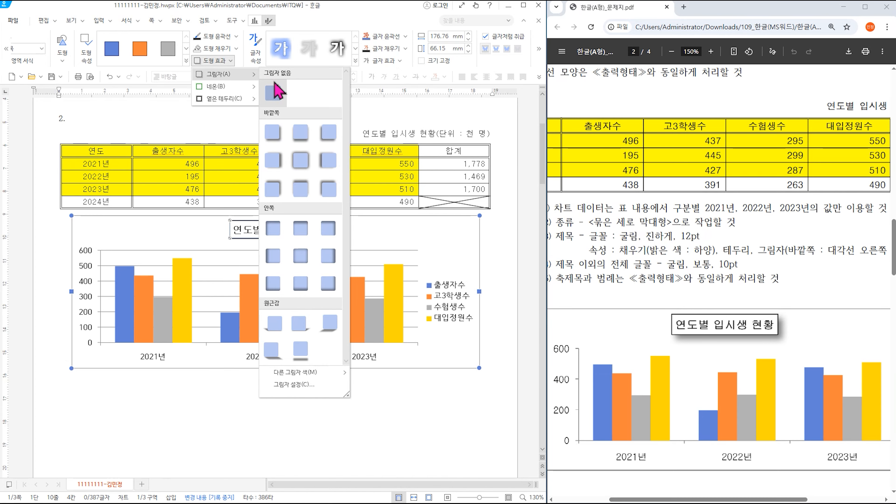
click(274, 134)
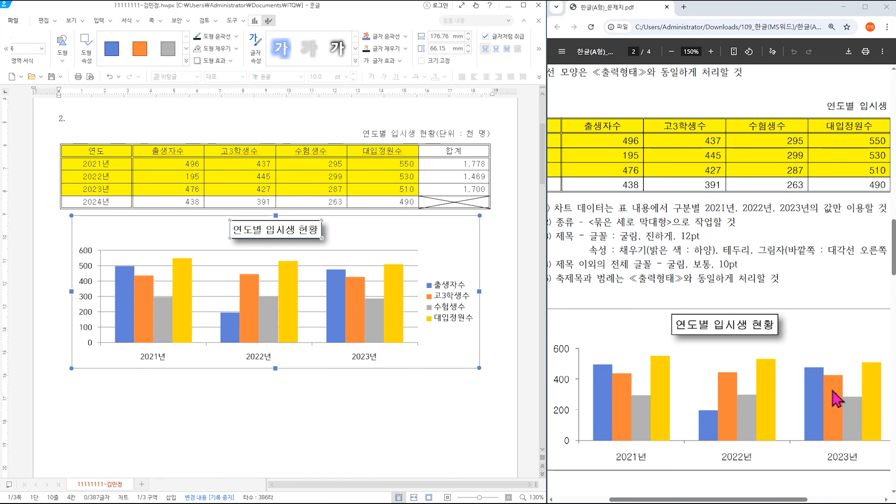
mouse_move(789, 500)
mouse_down()
mouse_move(815, 500)
mouse_move(782, 501)
mouse_up()
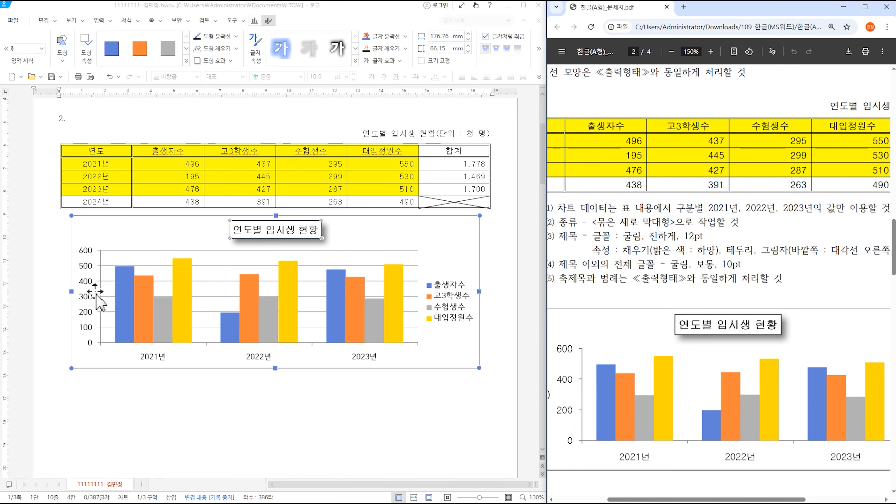
click(90, 287)
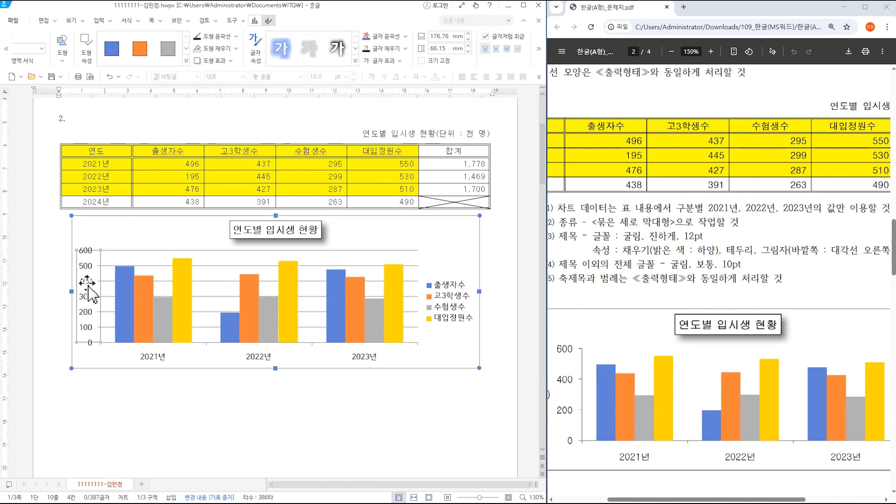
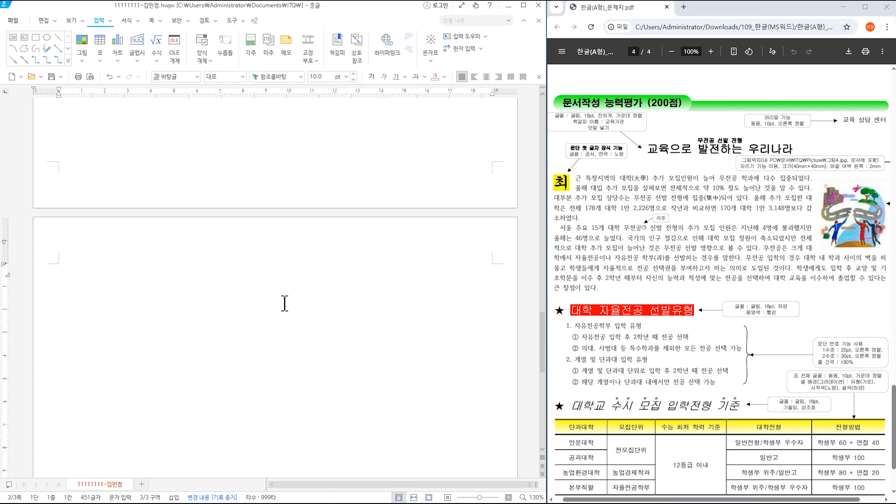
- Type the title 교육으로 발전하는 우리나라, a blank line, then begin the body '최근 특정지역의 대학'
text(교육으로 발전하는 우리나라)
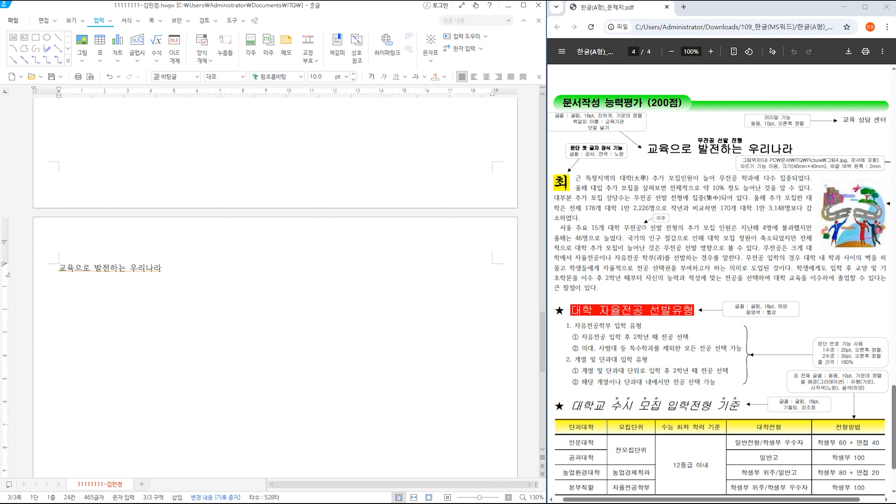
key(Return)
text(최근 특정지역ㅇ)
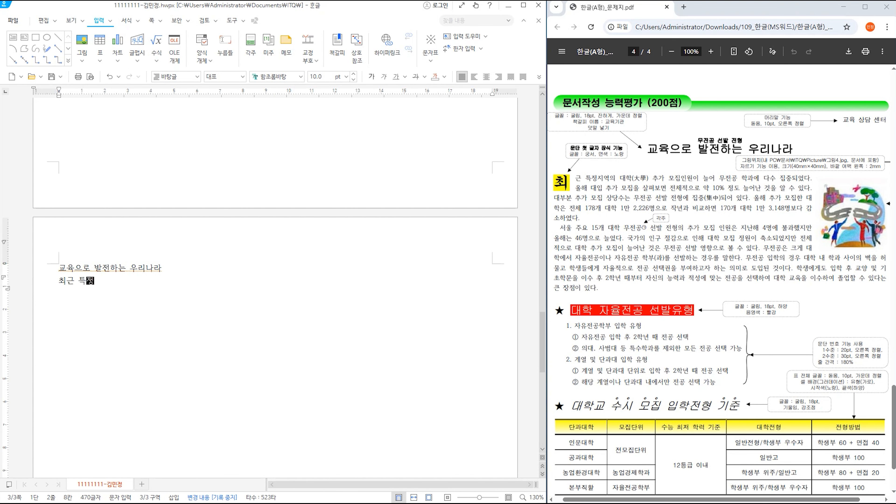
text(ㅢ)
click(119, 267)
key(Return)
key(End)
text(지역의 대학)
- Convert 대학 to Hanja so it reads 대학(大學)
key(F9)
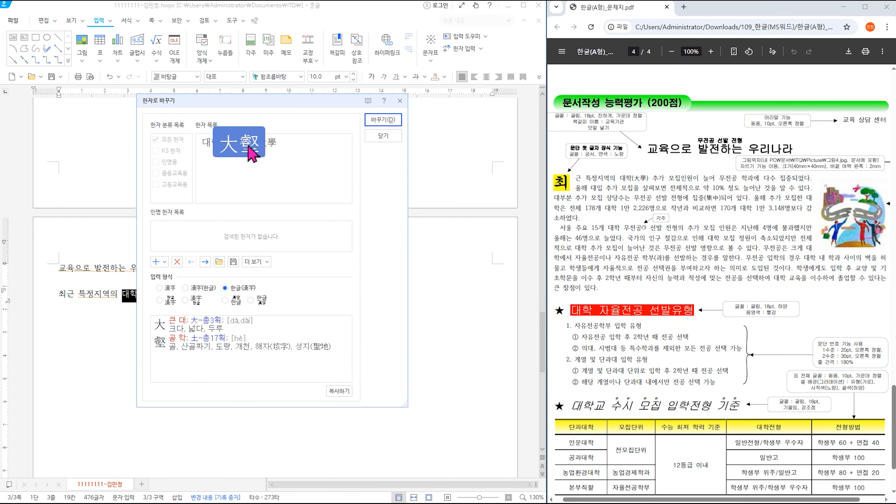
click(275, 151)
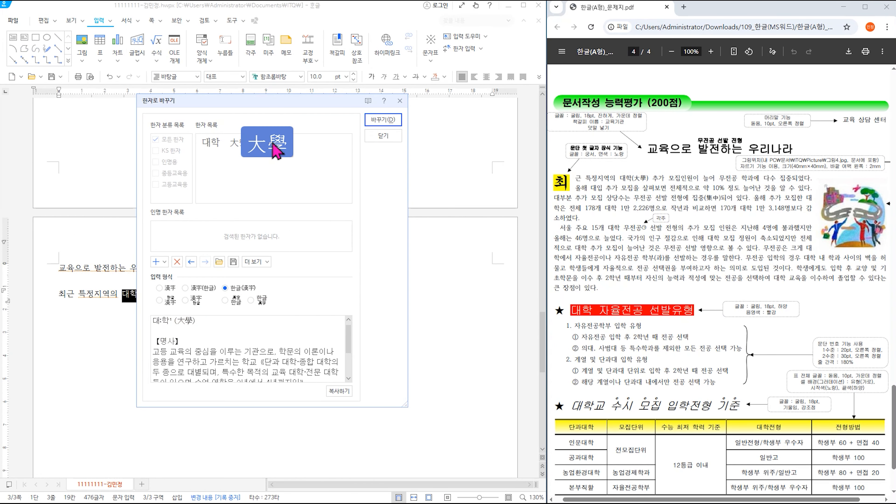
click(384, 120)
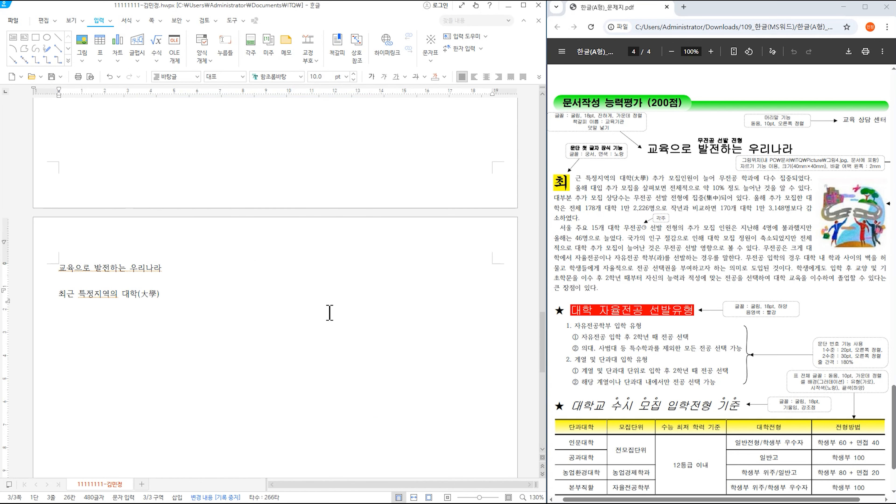
- Continue the paragraph about 추가 모집 and 10% growth, converting 집중 to 집중(集中)
text(추가 모집이)
text(ㄴ원이 늘어 무)
text(전공 학과에 다수 지)
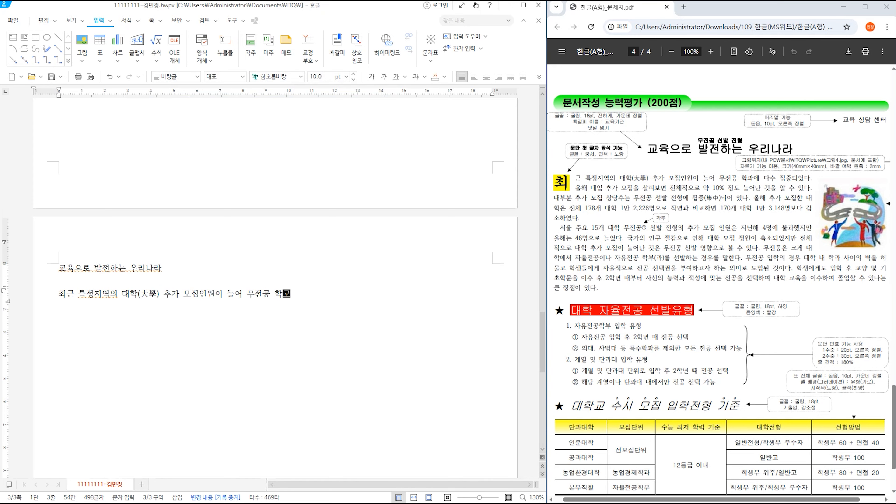
text(ㅂ중되었다. 올해 대입 추가 ㅁㅗ집을 살펴보며)
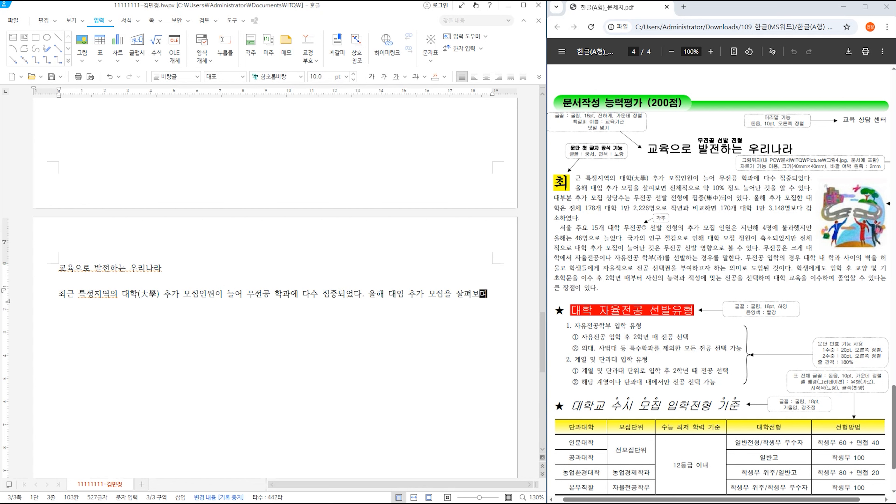
text(ㄴ 전체적으로 약 1)
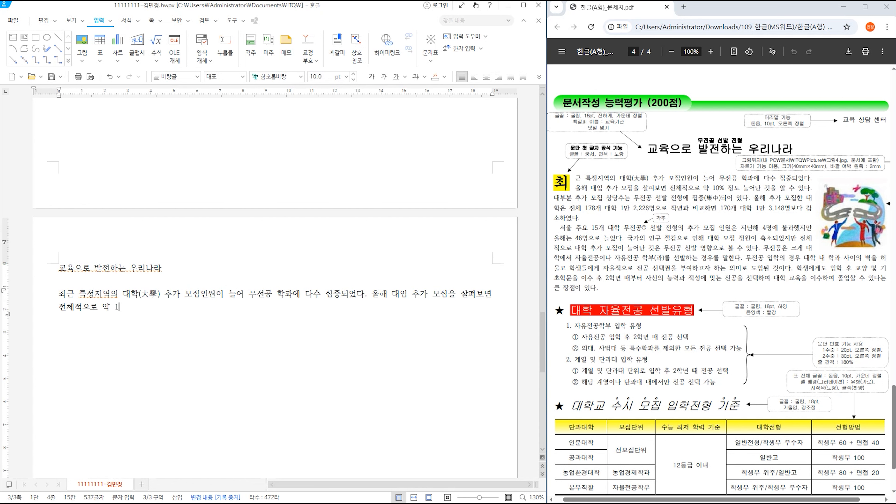
text(0%저ㅇ도 늘어난 것을 ㅇㅏㄹ 수 있다. 대)
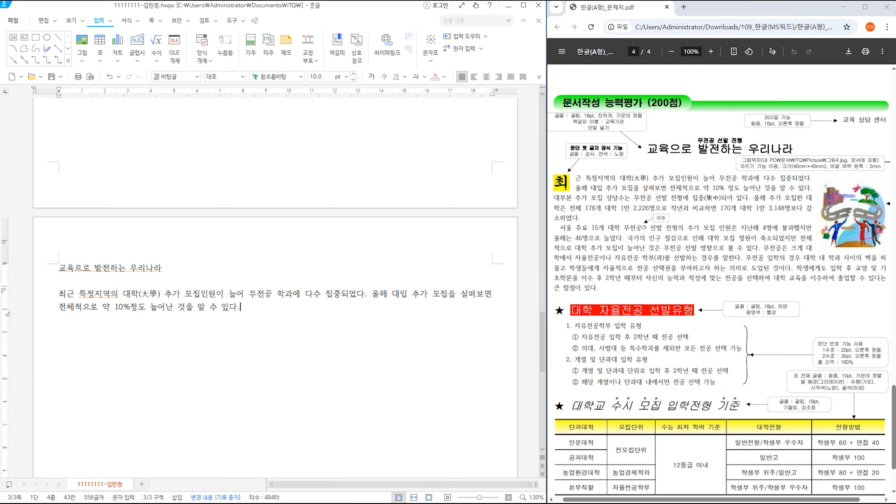
text(부분 추가 모집 상당수는 무전공 선발 전형에 집주)
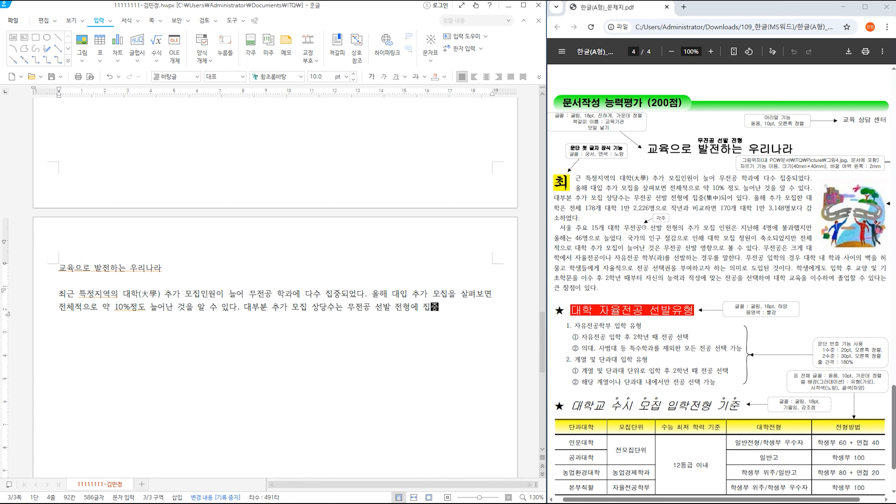
key(F9)
click(268, 152)
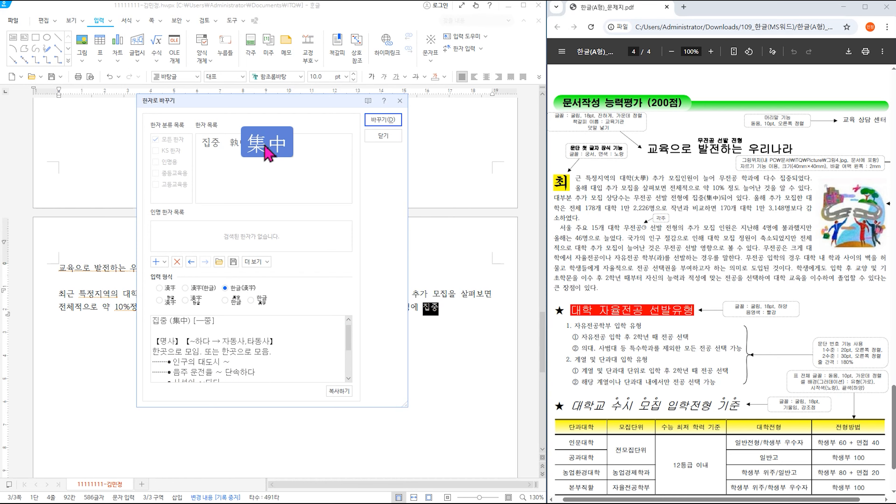
click(382, 120)
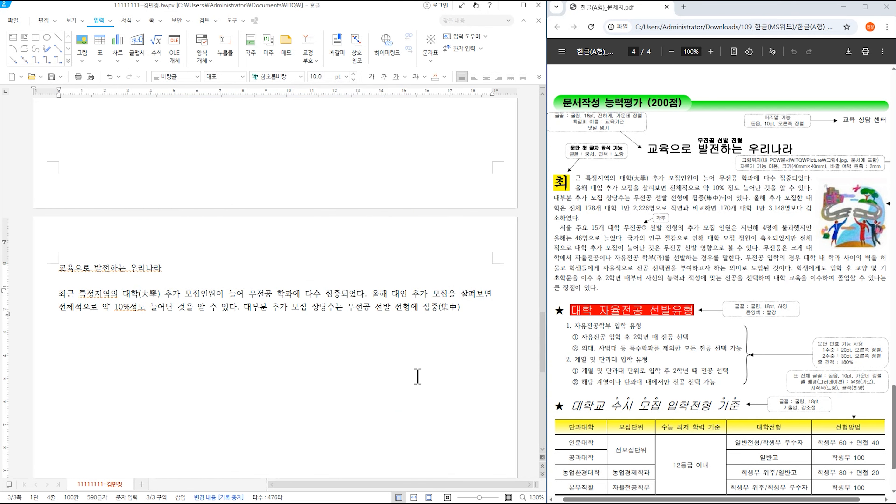
- Type the 178개 대학 1만 2,226명 sentence and correct the typo in 작년과
text(되어 있다. )
text(올해 추가 모집한 대)
text(학은 전체 1)
text(78)
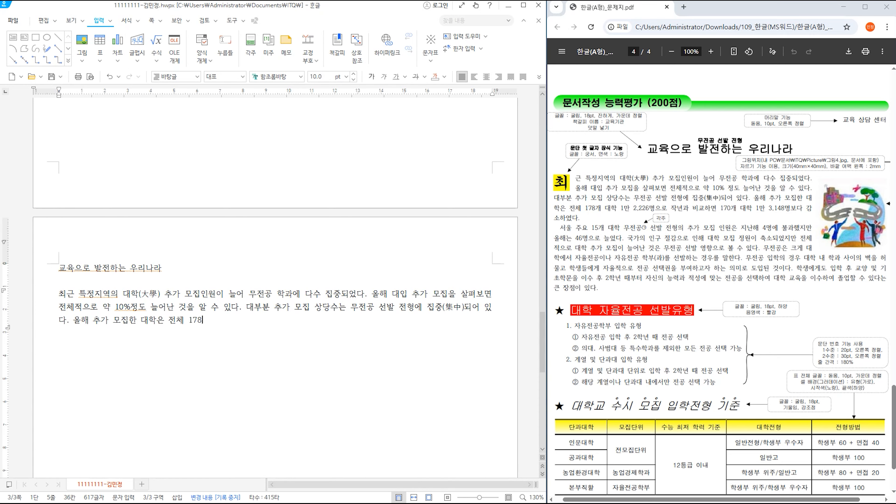
text(개 대학 1만 2,226명으로 ㅈ가년과)
key(BackSpace)
text(교하면 170ㄱ)
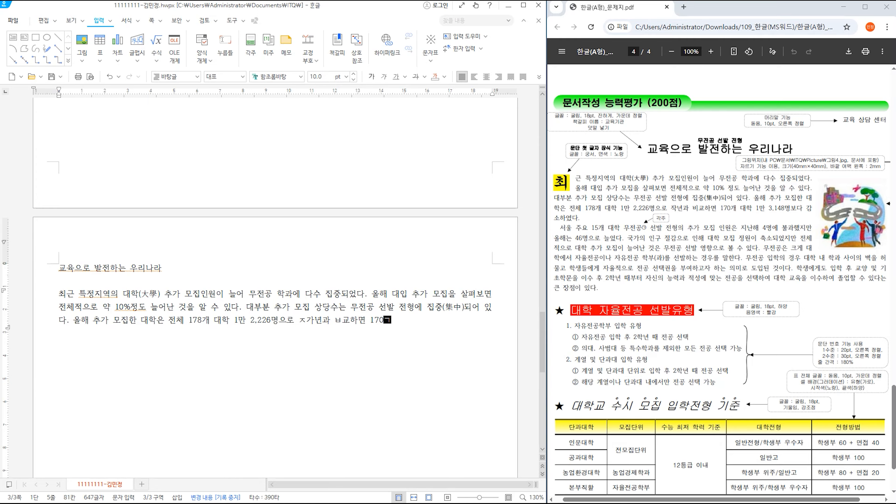
key(Left)
key(BackSpace)
key(BackSpace)
text(작)
- Fix 비교하면, end with '1만 3,148명보다 감소하였다.' and begin the 서울 주요 15개 대학 sentence
key(Right)
key(Right)
key(BackSpace)
text(비)
key(Right)
key(Right)
key(Right)
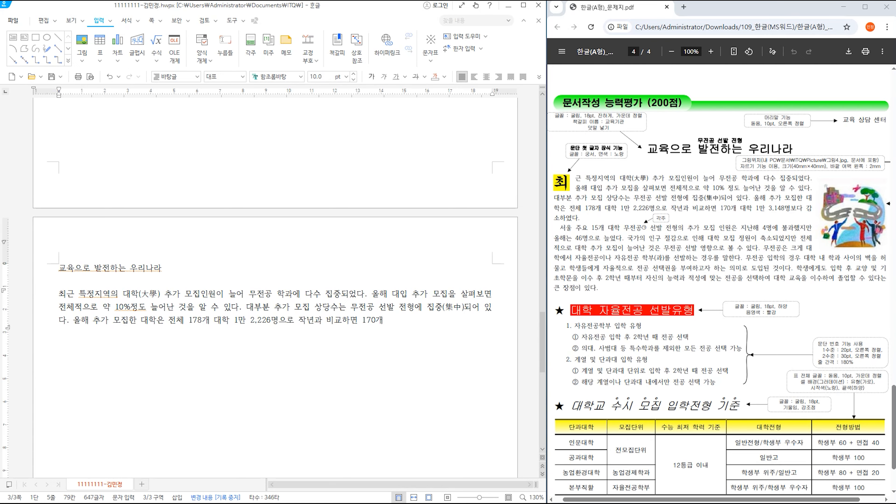
text(대학 1만 3,148명보다 감소하였다.)
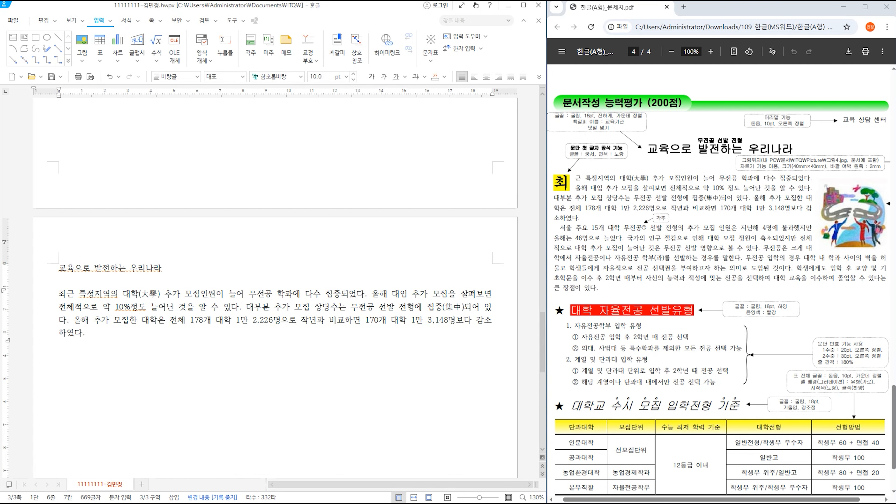
text(서울 주요 15개 대학)
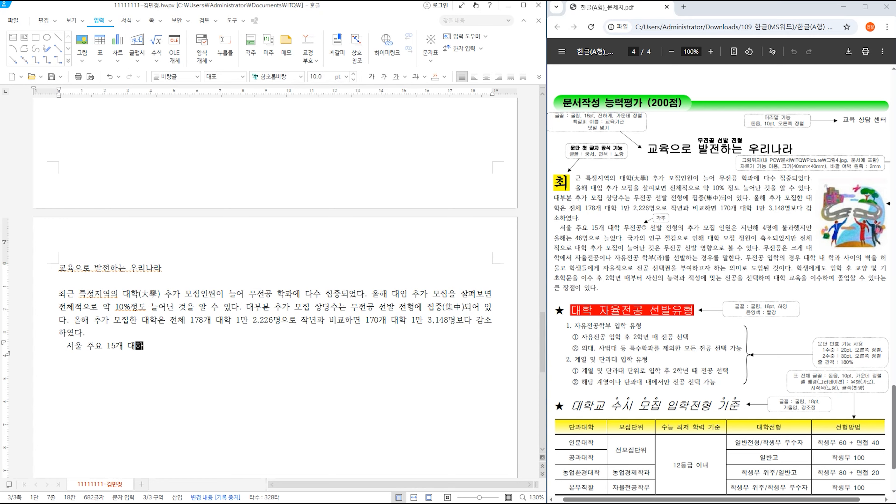
text( 무전공 선ㅂ)
text( 전형의 추가 모)
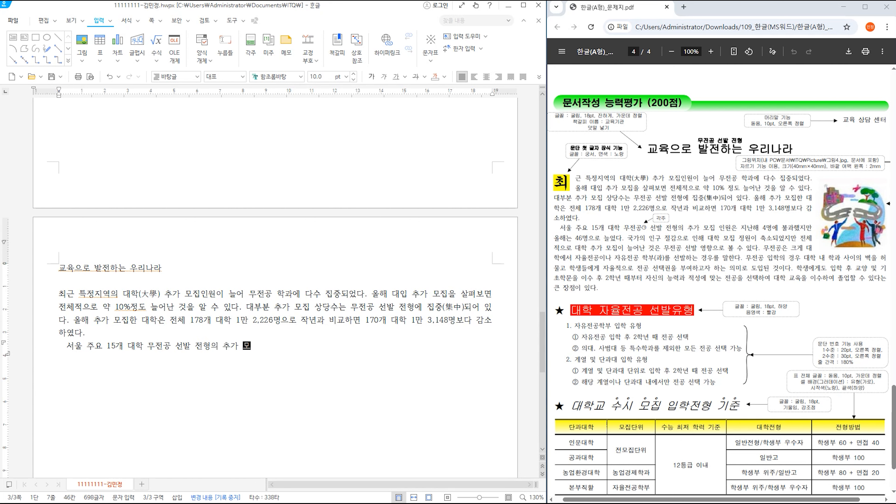
text(집 인원은 지난해 4)
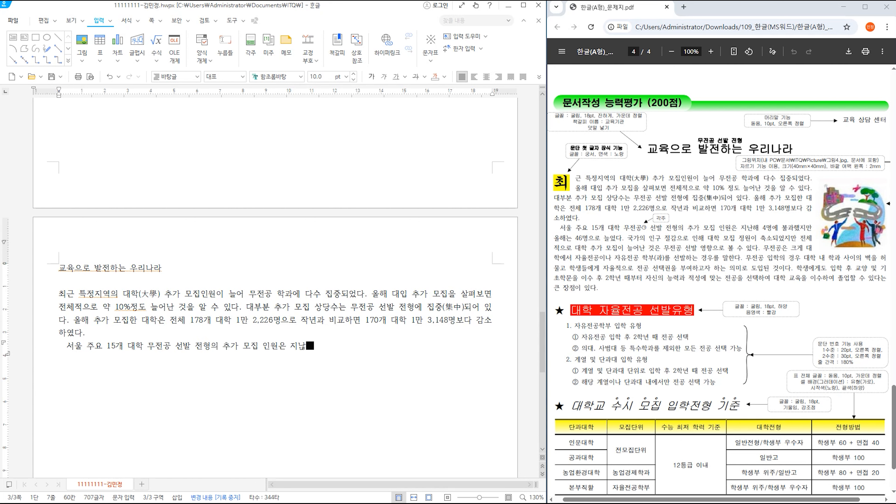
text(명에 불과했지만 올해느 ㄴ4)
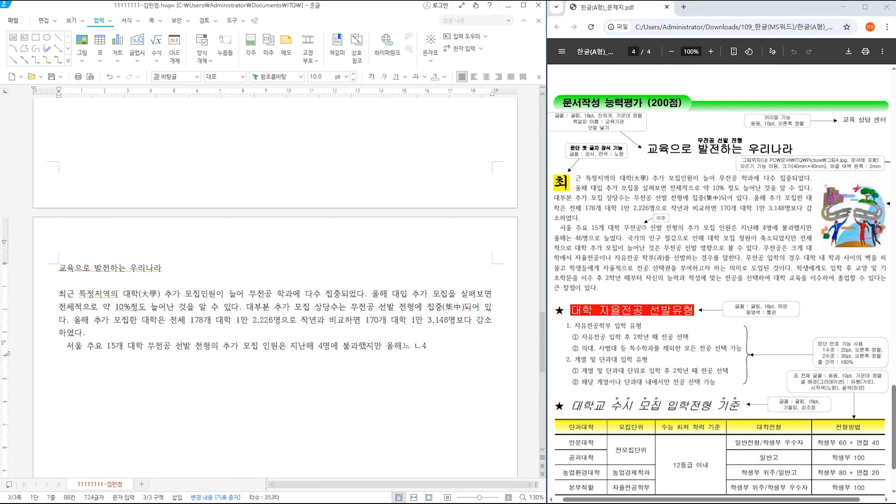
- Type the paragraph on 46명 growth and 인구 절감 through '자유전공 학부(과)를 선발하'
key(BackSpace)
key(BackSpace)
key(BackSpace)
text(ㅣㄴ 46명으로 늘었다. 국가의 )
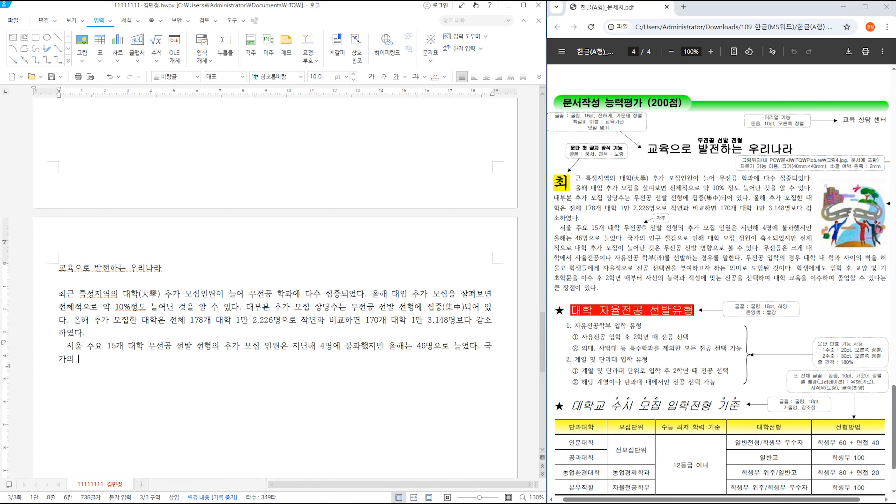
text(인구 절ㅇㅏㅁ으로 인해 )
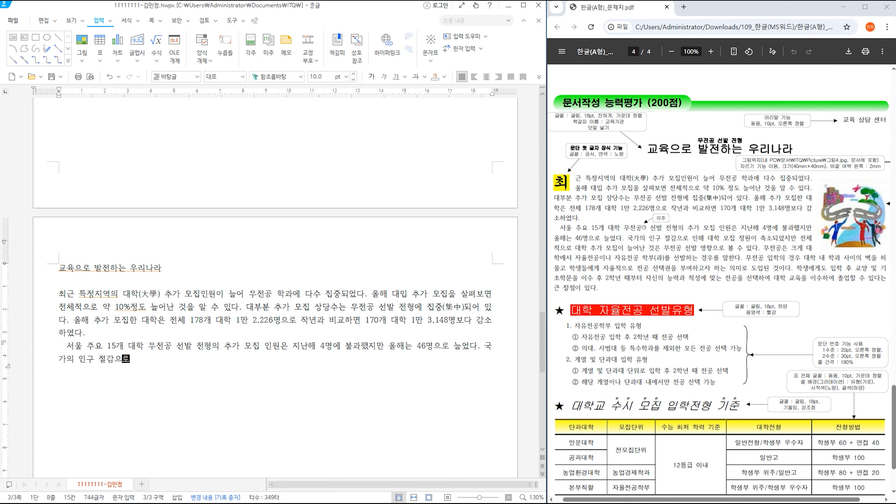
text(대학 모집 정원이 축)
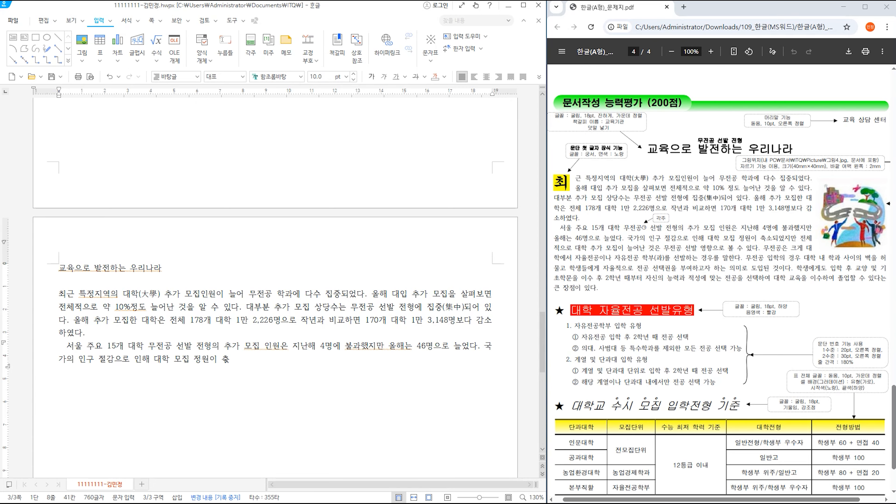
text(소되었짐ㅏㄴ )
text(전체저긍로 )
text(대학 추가 모집이 )
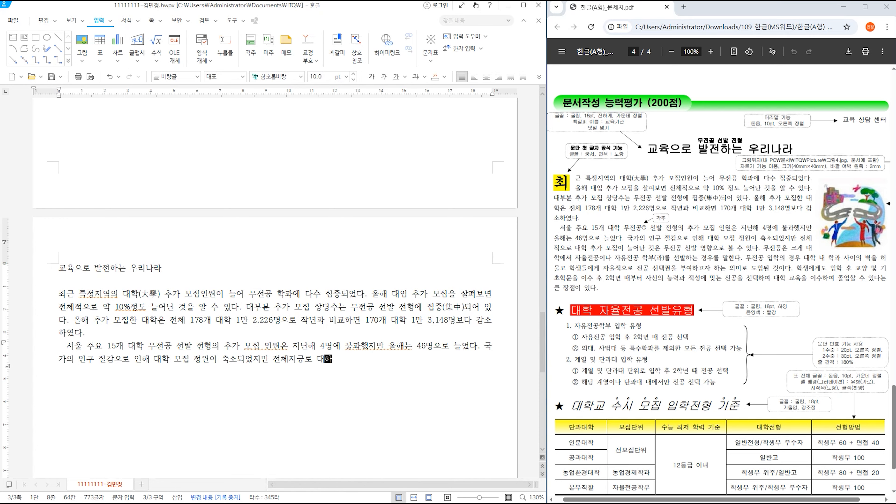
text(늘어)
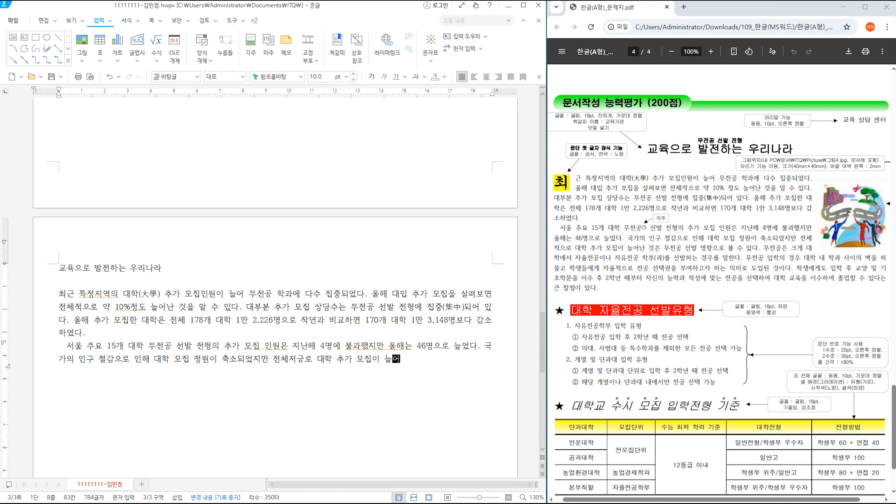
text(난 ㅈ것은 무전공 ㅅ)
text(발 영향으로 볼 수 이)
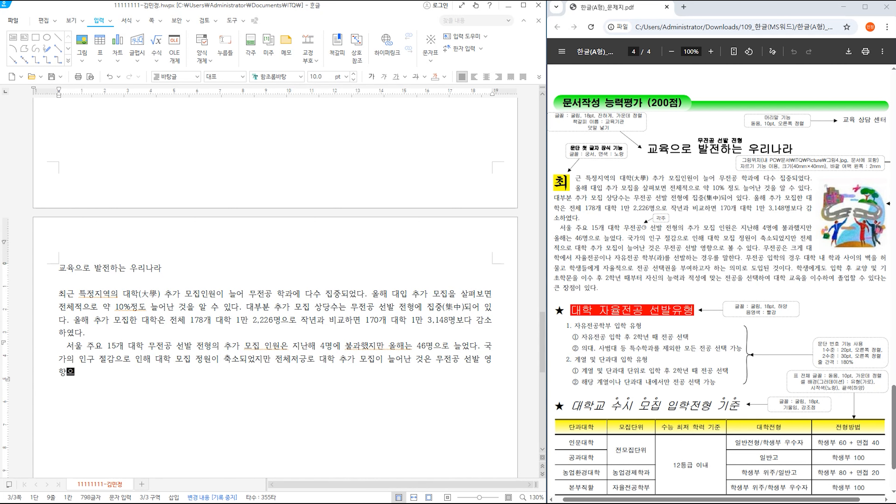
text(있다. )
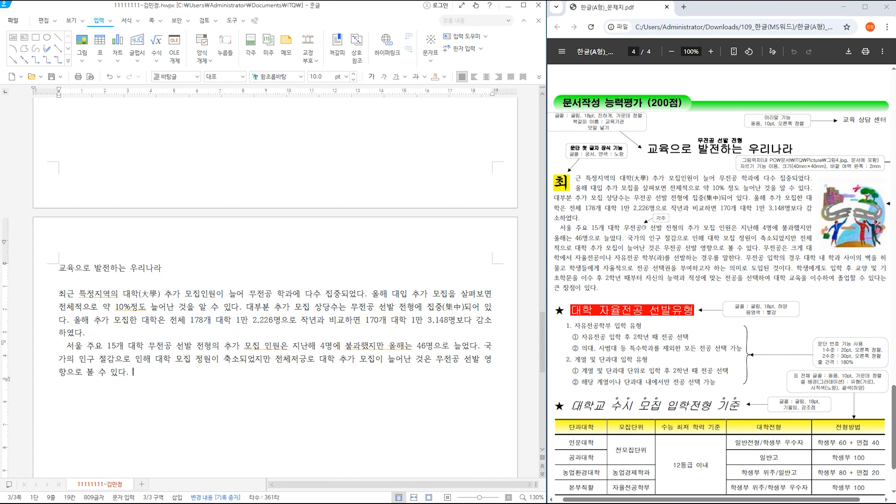
text(무전공ㅇ은 크게 대)
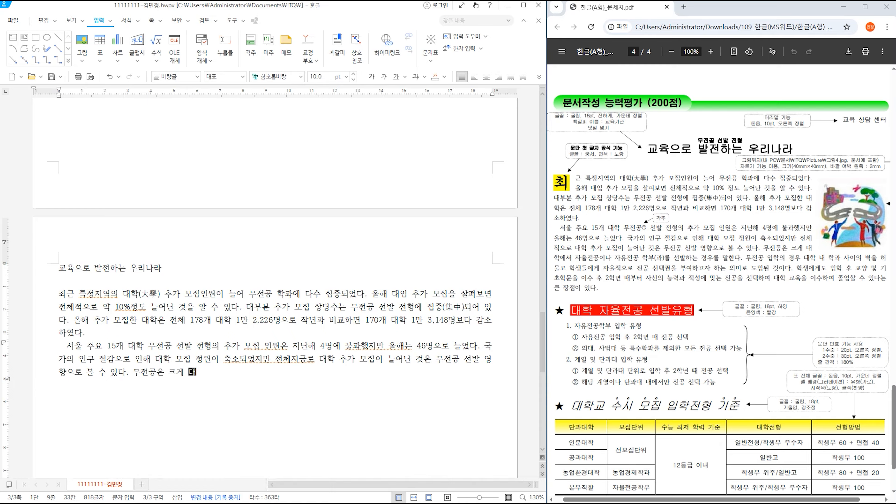
text(학에서 자율)
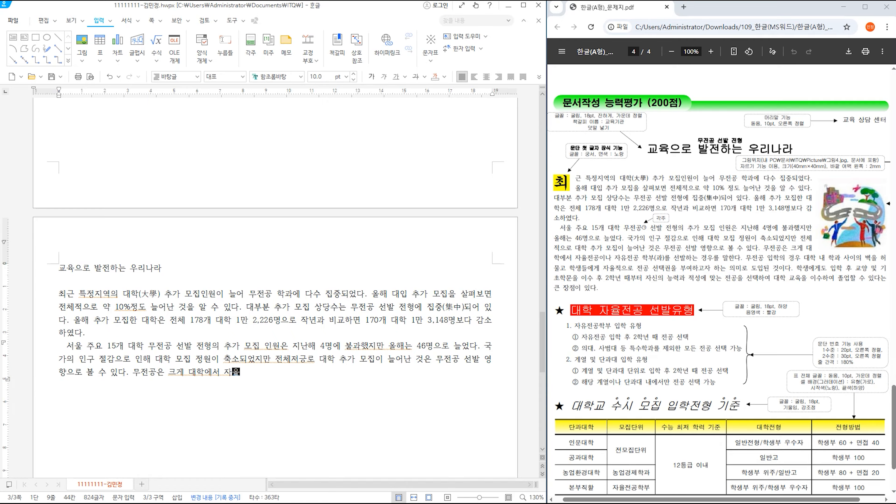
text(전공이나 자유)
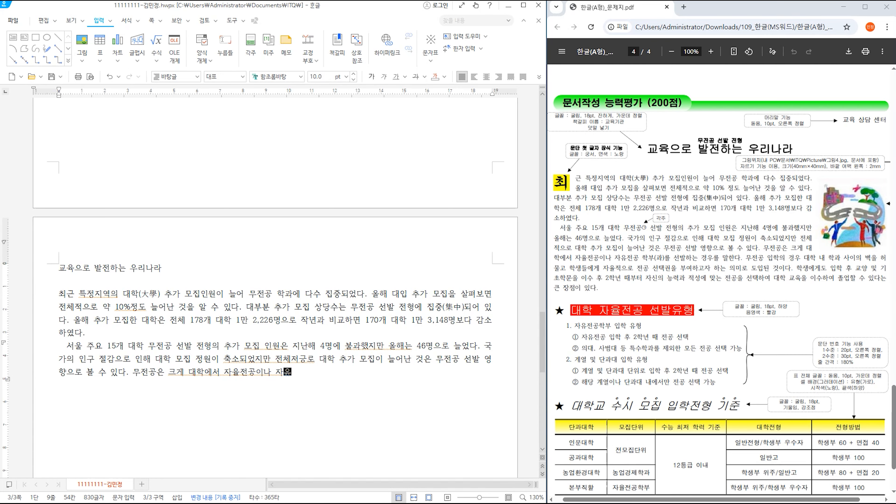
text(전공 학부(과)를 선발하느 sruddn를)
key(BackSpace)
key(BackSpace)
key(BackSpace)
text(ㄴ 경우를 말)
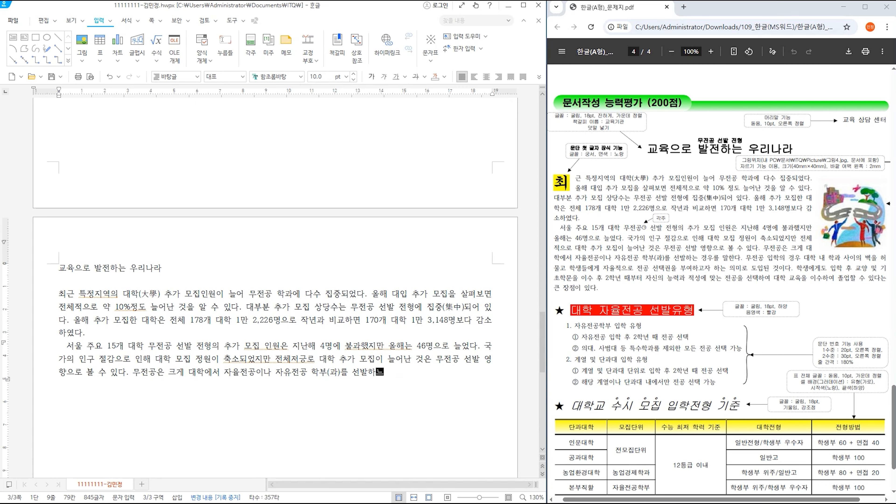
text(한다. 무전공 입)
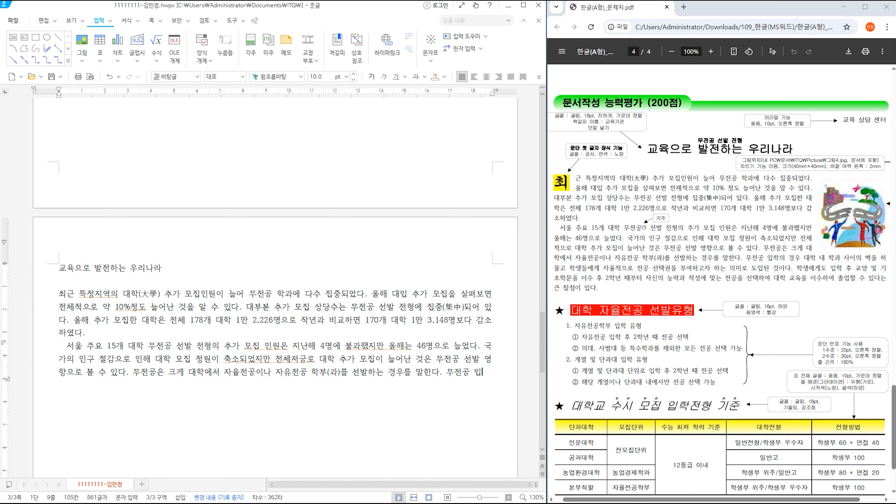
text(학ㅇㅢ rurddn 대학 내 학)
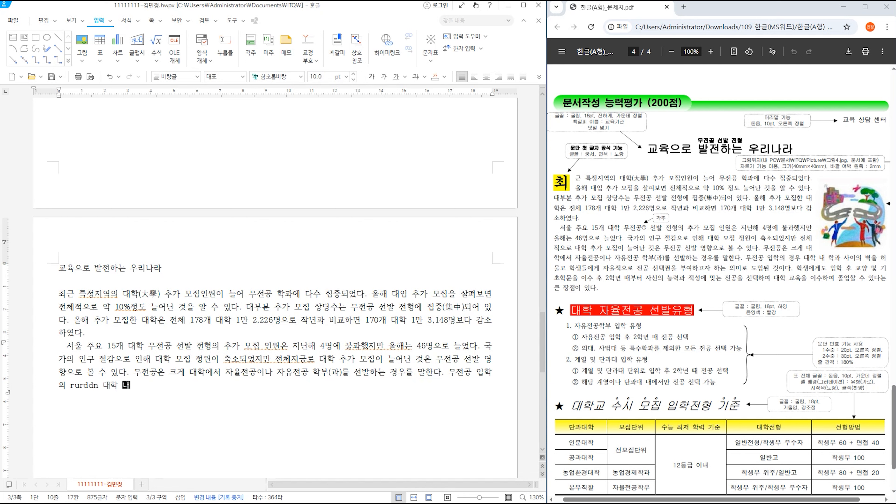
text(과)
- Finish the paragraph on 학과 사이의 벽 and 전공 선택 through '큰 장점이 있다.'
key(BackSpace)
key(BackSpace)
key(BackSpace)
key(BackSpace)
key(BackSpace)
key(BackSpace)
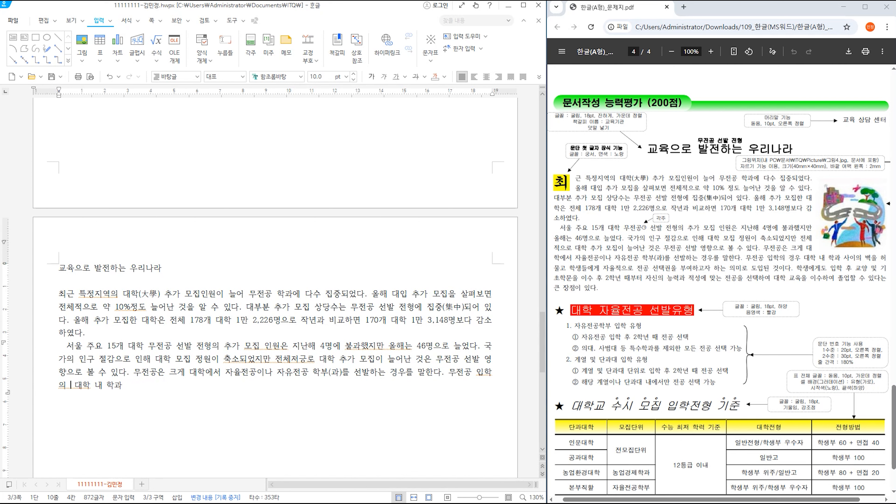
text(경ㅇ)
click(100, 384)
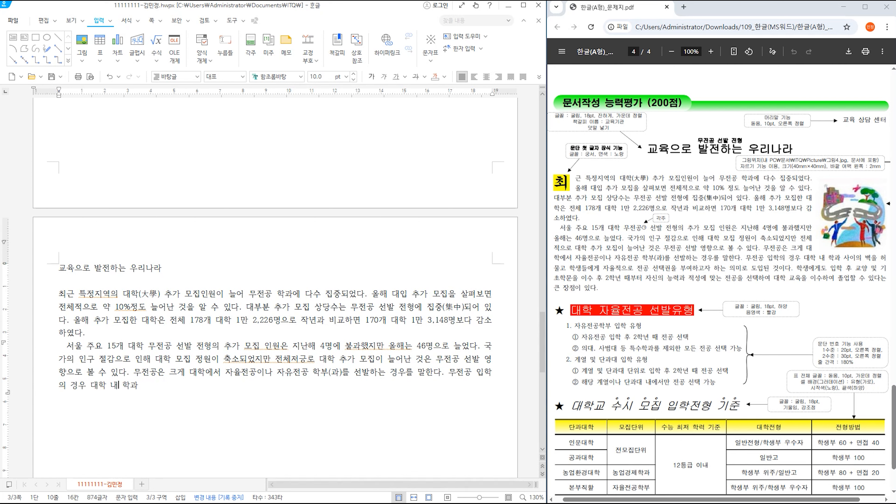
text(사이의 별으)
key(BackSpace)
text(벽을 허물고 ㅎ)
text(학생들에)
text(게 자율적으로 전고)
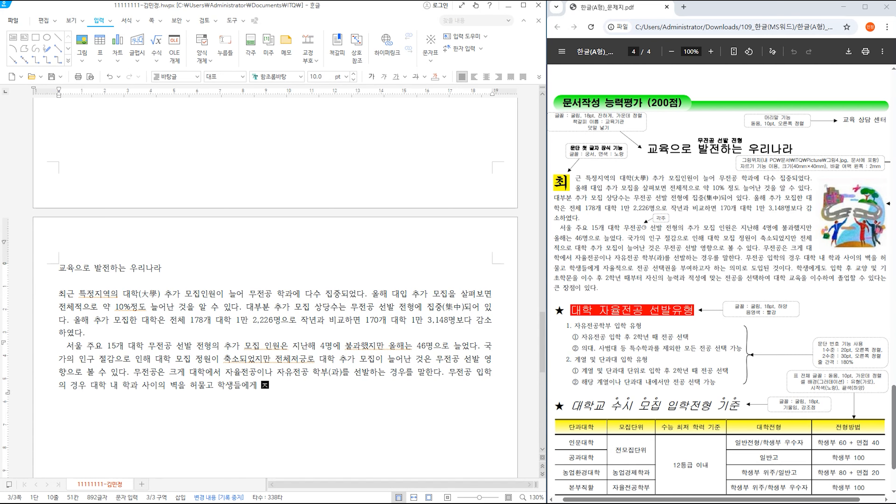
text(ㅇ 서선택권을 부여하고자 하는 의미로 도이ㅂ된 것 이다. 학생에게)
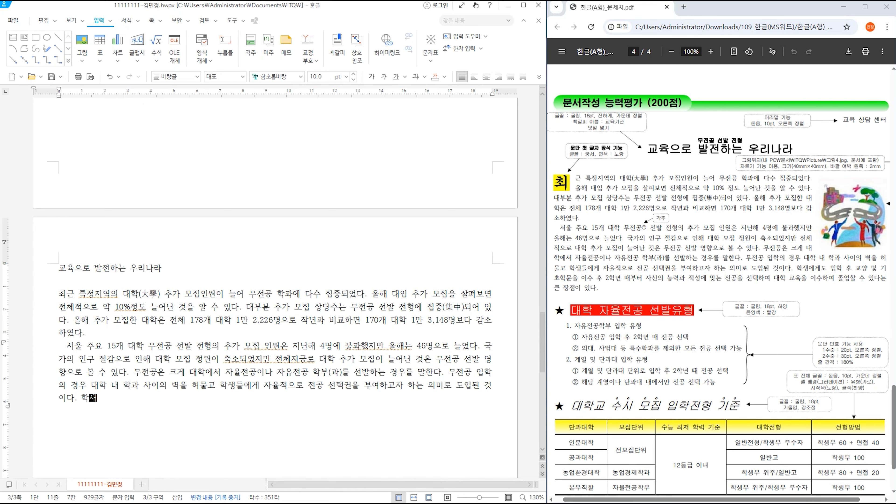
text(도 입하)
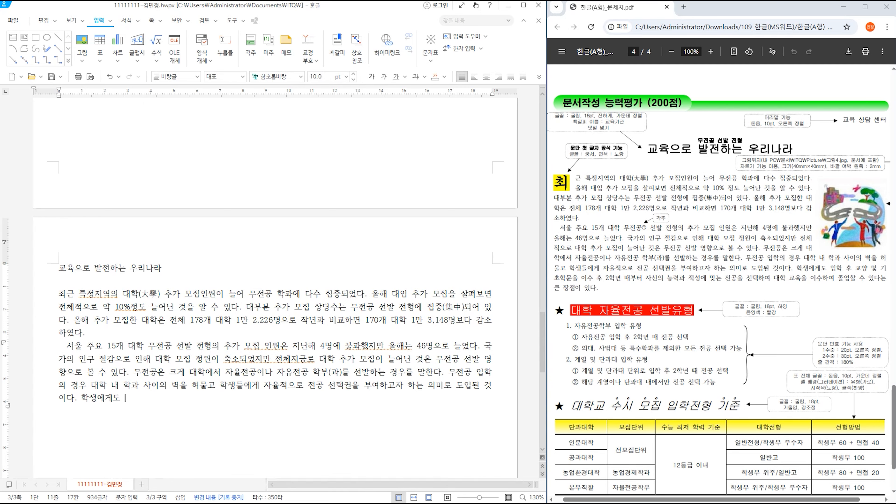
key(BackSpace)
key(BackSpace)
text(ㅎ)
text( 교양 및 )
text(기초학문으 ㄹ이수)
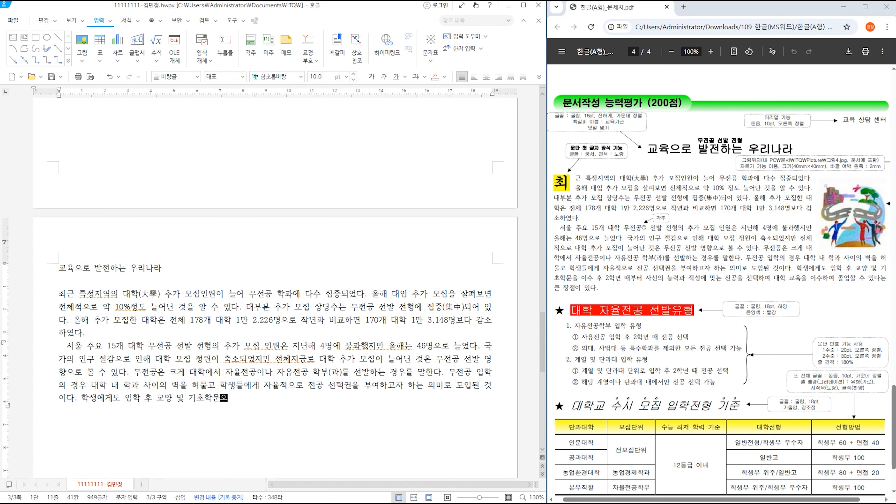
key(BackSpace)
key(BackSpace)
key(BackSpace)
text(이수 후 2학년 때부터 )
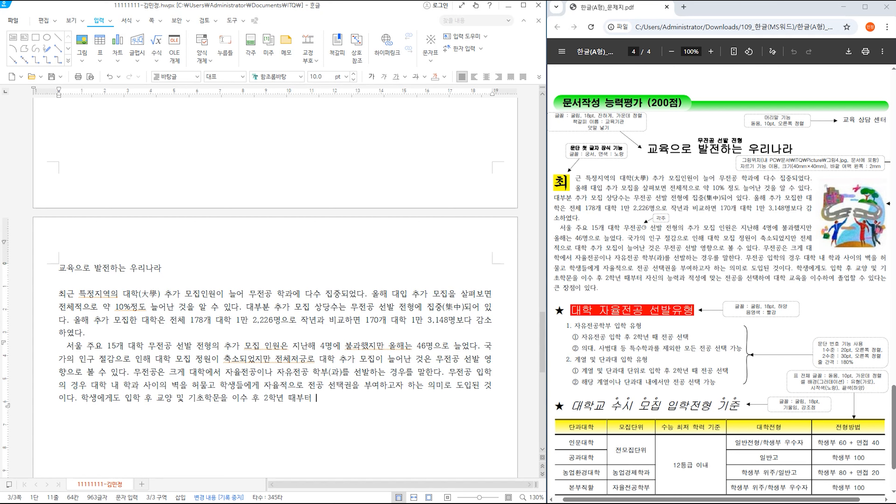
text(자신의 능력과 적성에 맞느 ㄴ전고)
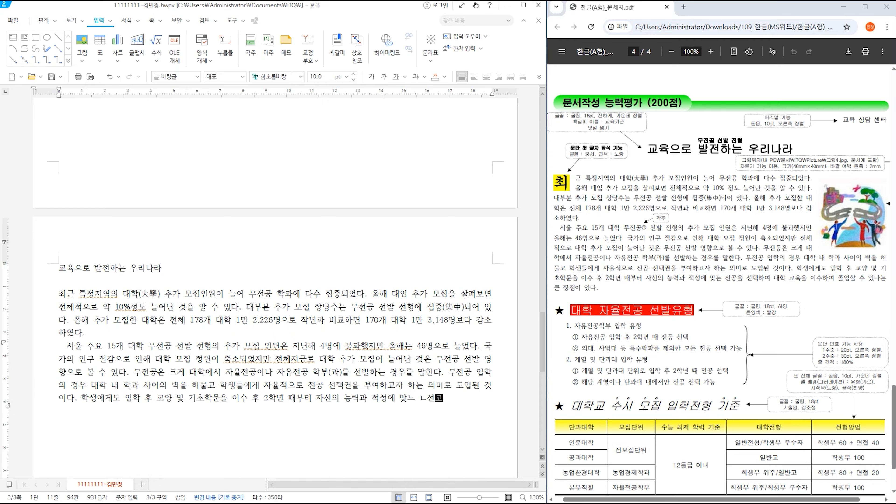
key(BackSpace)
key(BackSpace)
key(BackSpace)
text(는 전ㄱ)
text(공을 선택하여 ㄱ)
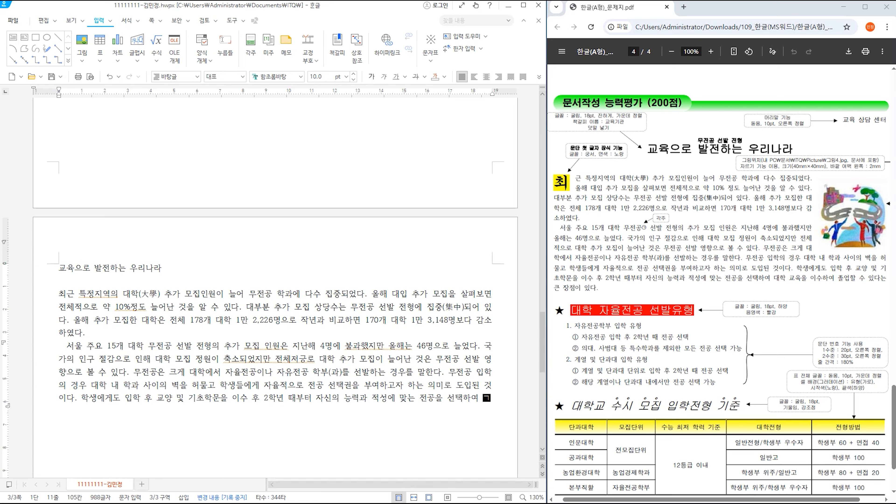
text(대학 교육을 이수항)
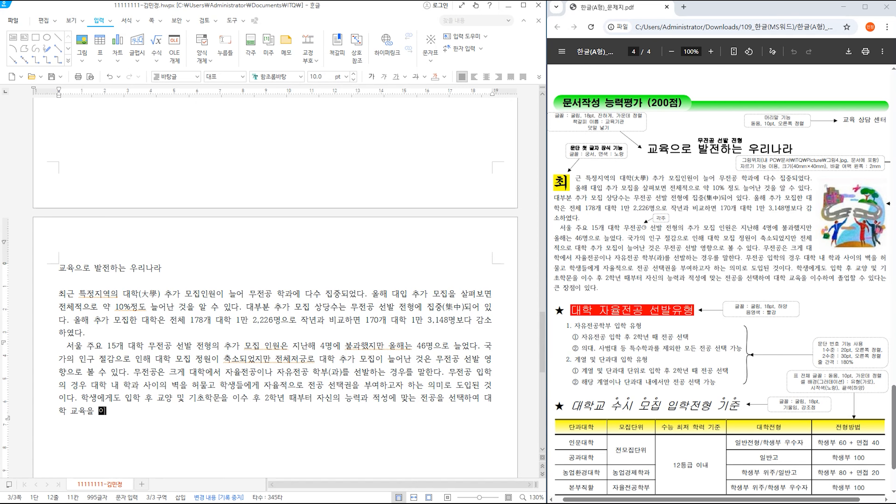
text(여 졸업 하)
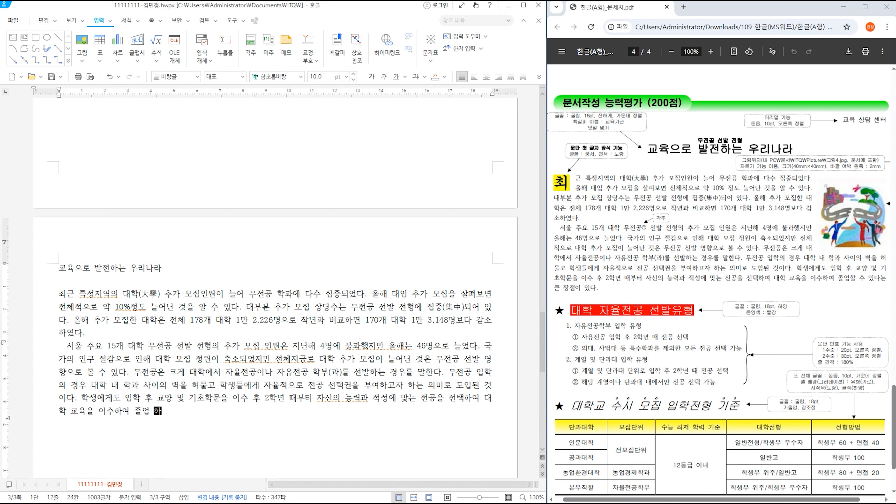
text(ㄹ 수 있다는 큰 장저ㅁ이 있다.)
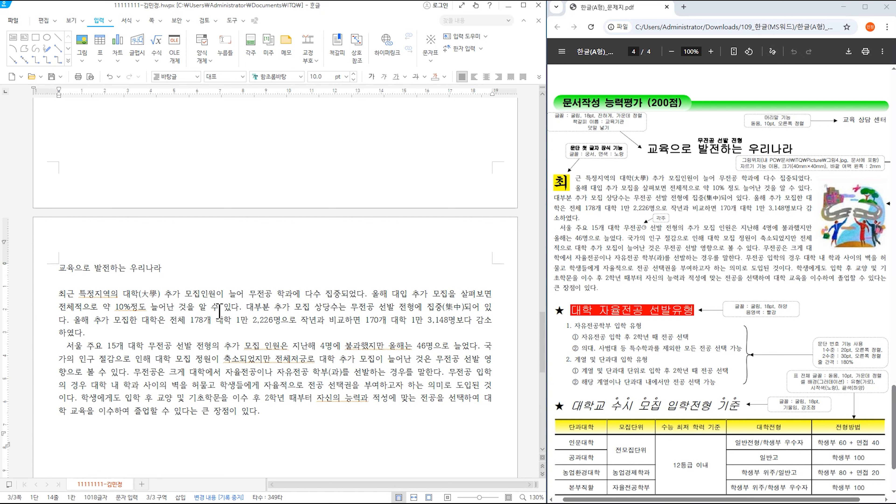
- Correct the typo to 전체적으로 and add the space in 10% 정도
click(350, 377)
key(BackSpace)
key(BackSpace)
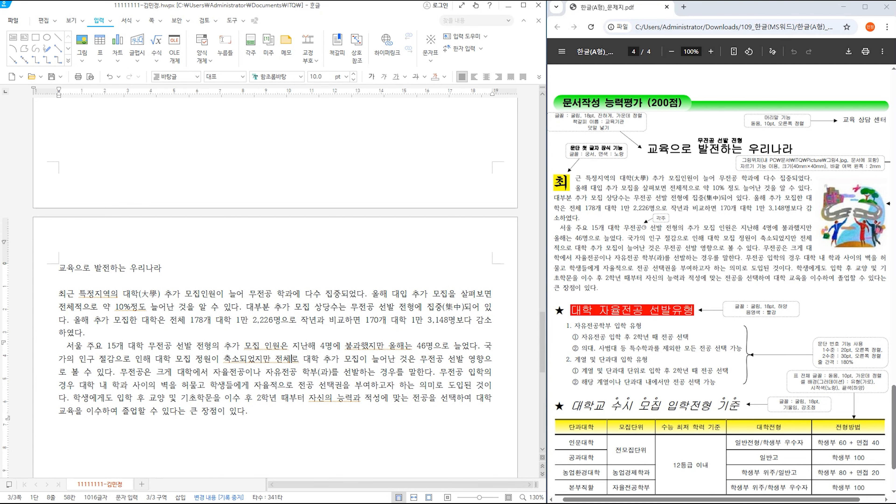
text(적으)
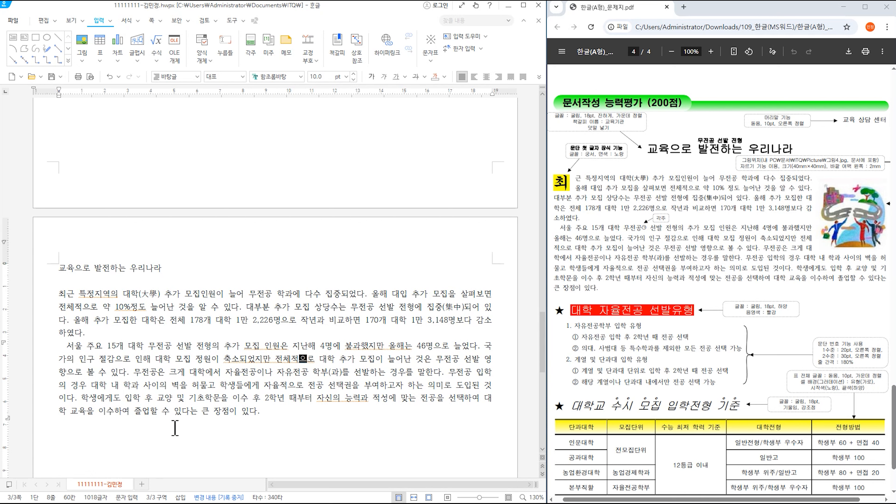
click(131, 306)
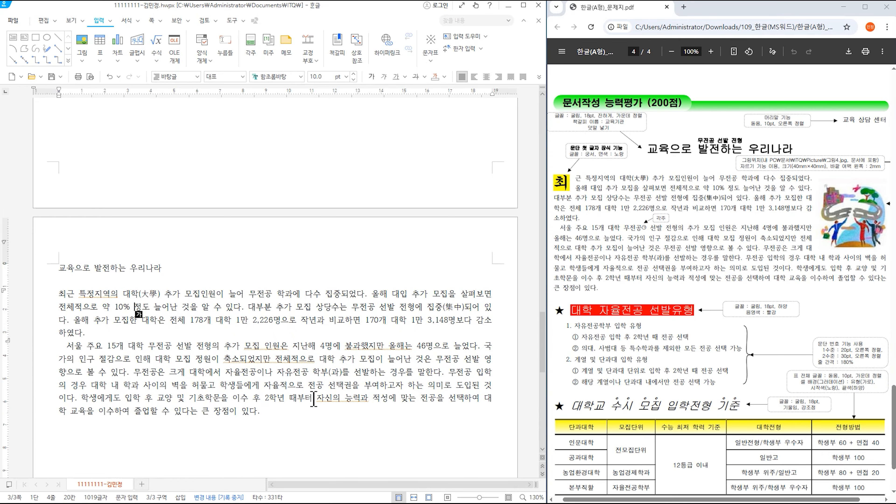
- Add a blank line after the paragraph and bring up the 문자표 symbol table
click(273, 417)
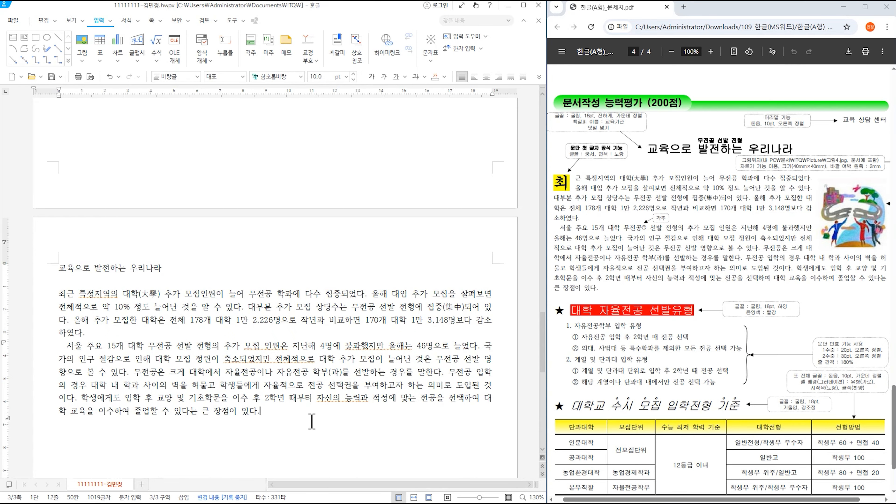
key(Return)
key(Return)
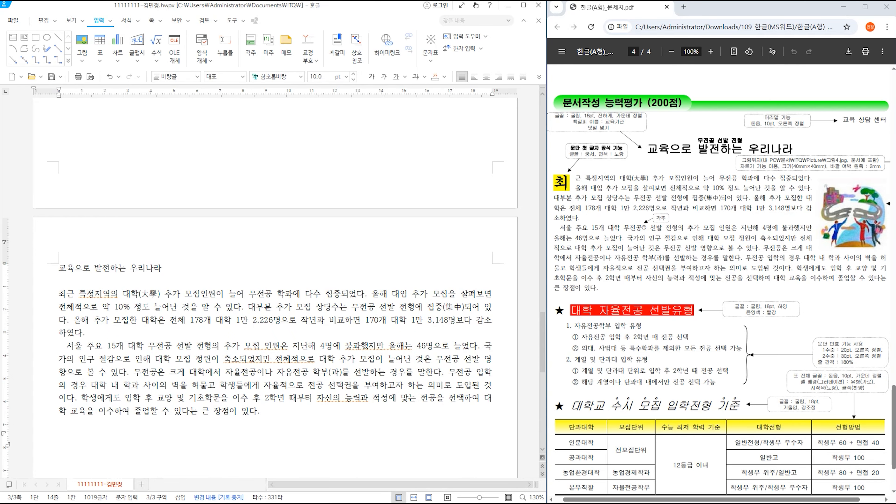
key(ctrl+F10)
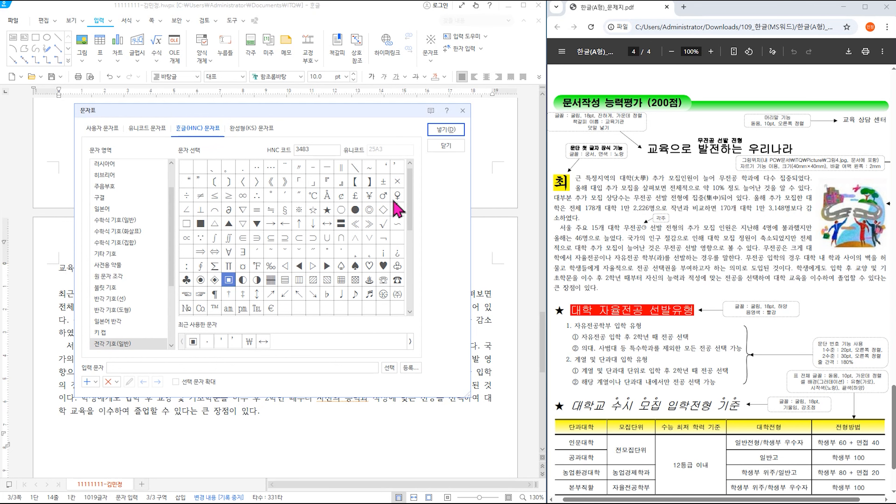
- Insert ★ and type the heading ★ 대학 자율전공 선발유형
mouse_move(408, 198)
mouse_down()
mouse_move(410, 250)
mouse_move(413, 189)
mouse_up()
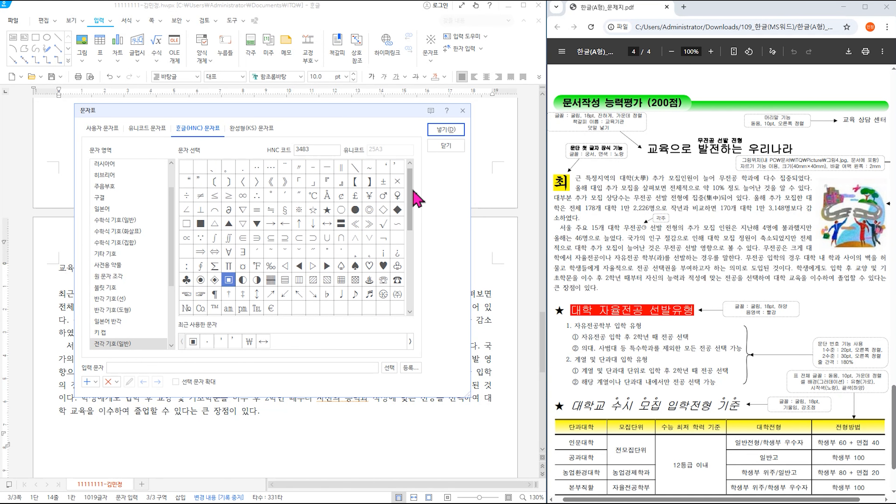
click(326, 211)
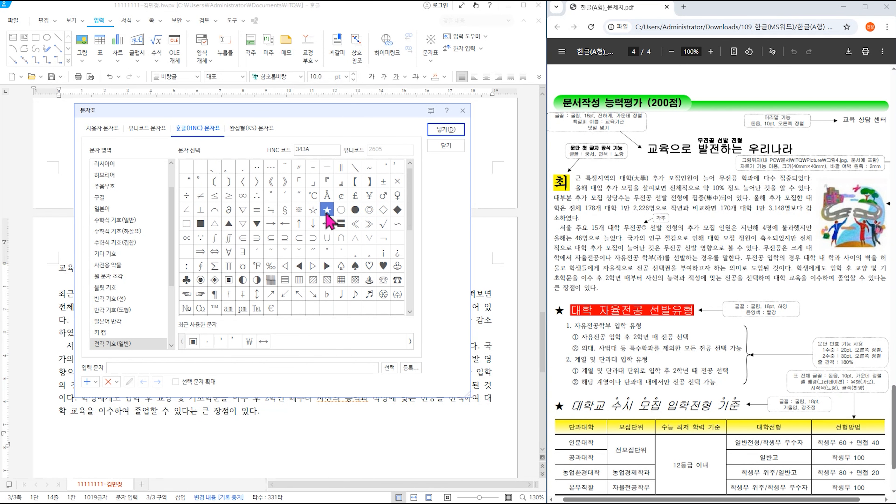
click(446, 130)
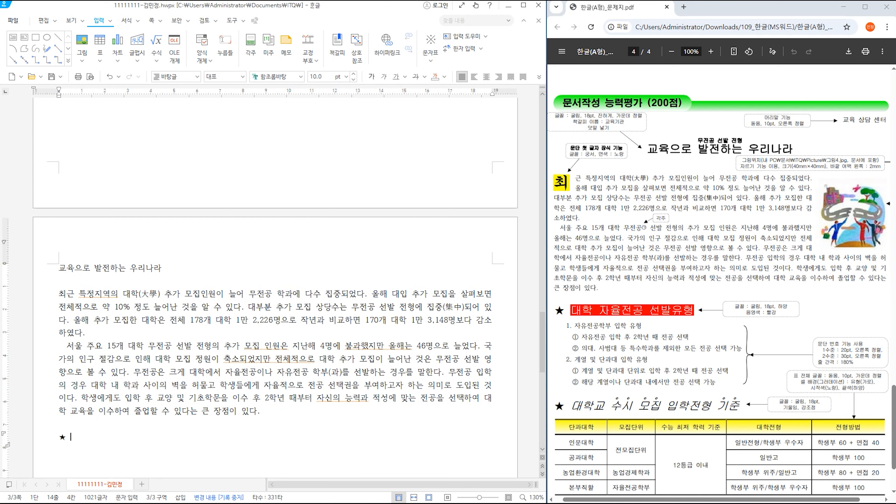
text(대학 저)
text(율전공 선발유)
text(형)
key(Return)
- List 자유전공학부 입학 유형, 2학년 때 전공 선택, and 의대·사범대 제외 모든 전공 선택 가능
text(자유전공학부 입ㅎ학 유형)
key(Return)
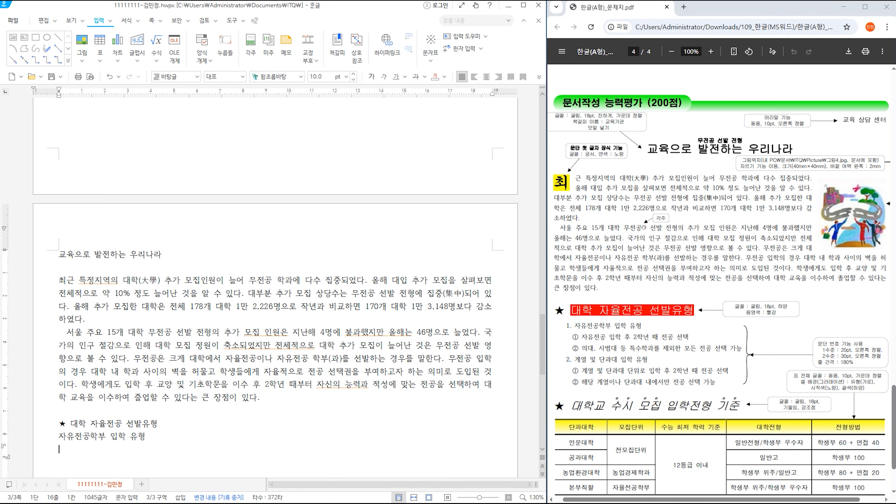
text(자유전공 입하)
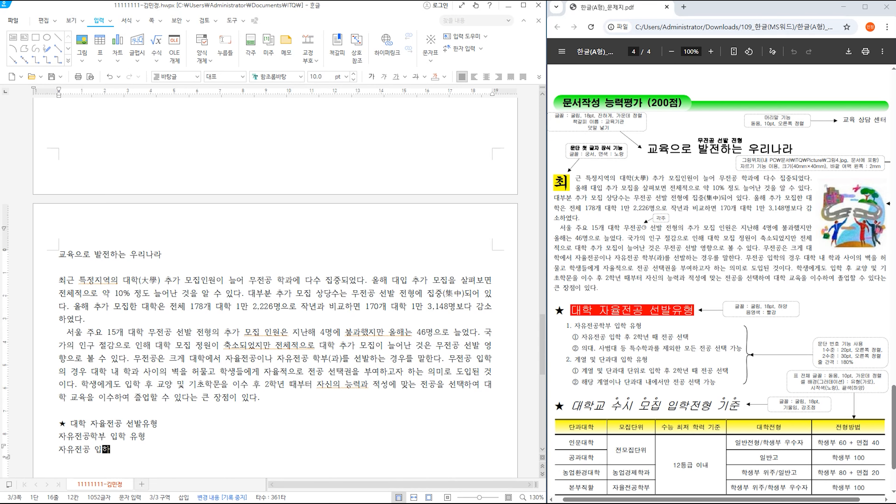
text(학 후 2학년 ㄸ때 전전공 선택)
key(Return)
text(의대)
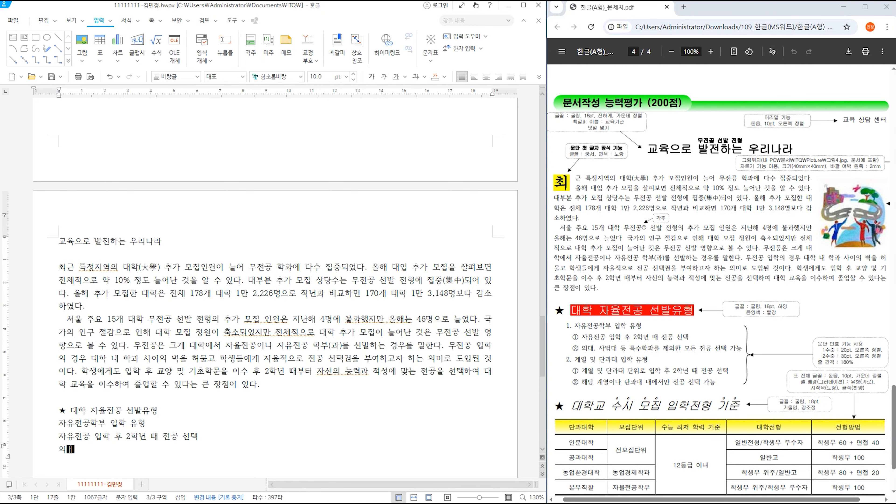
text(ㅏ , 사범대 )
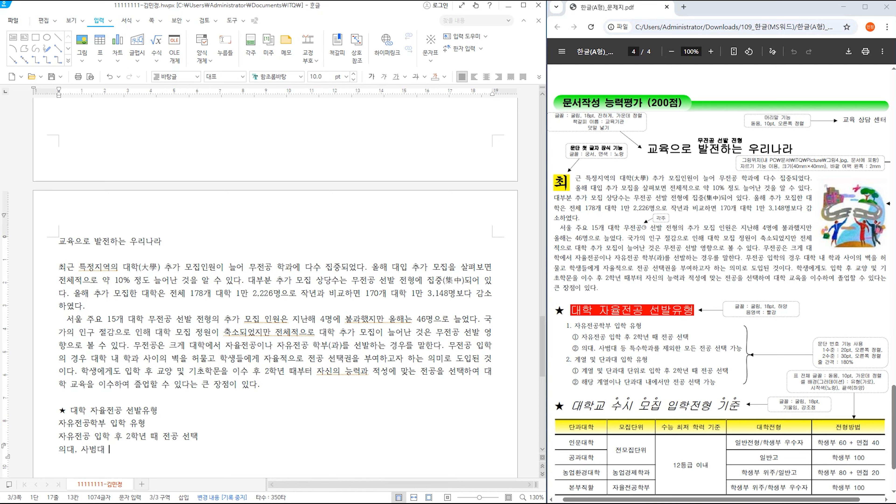
text(등 특수과를 제외한 몸)
text(든 전ㄱ공 선택 가능)
key(Return)
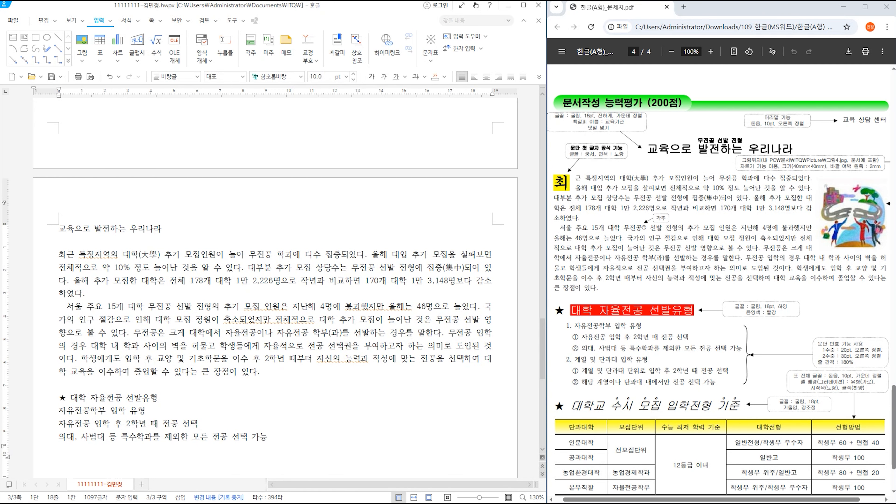
- List 계열 및 단과대 입학 유형 with its two lines on 전공 선택
text(계열 및 단과대)
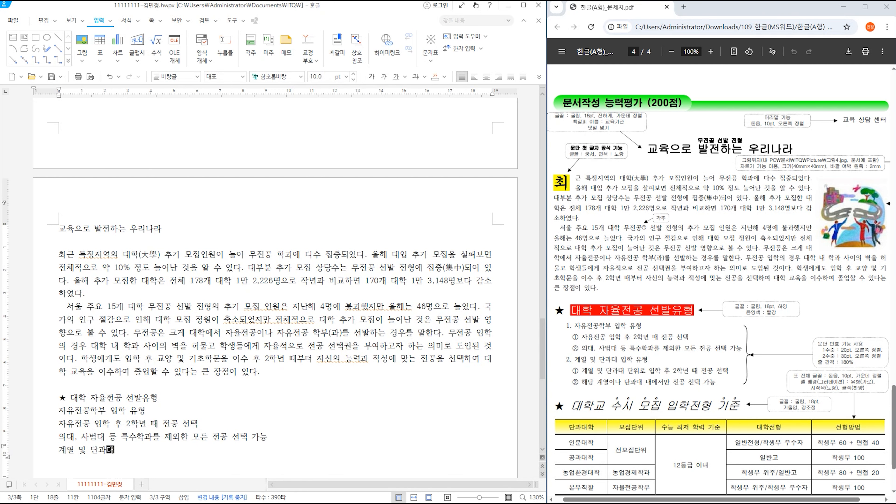
text( 입학 유형)
key(Return)
text(계)
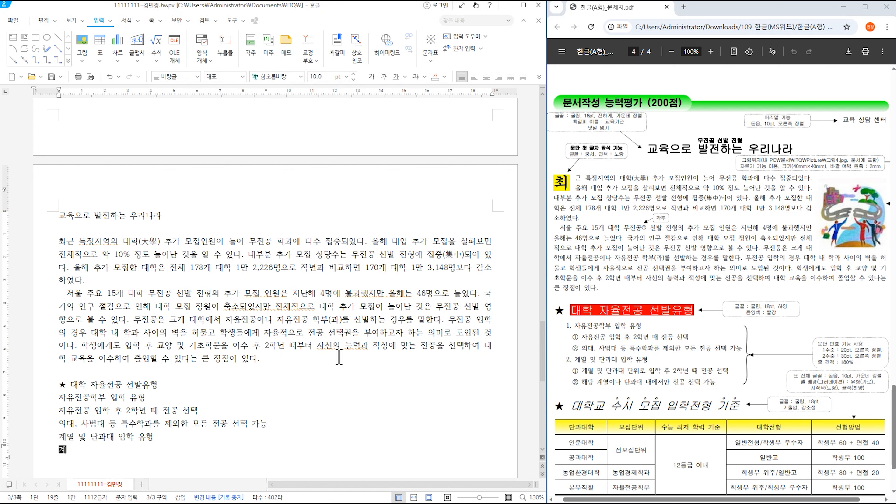
text(열 및 단과대 단위로 ㅇ)
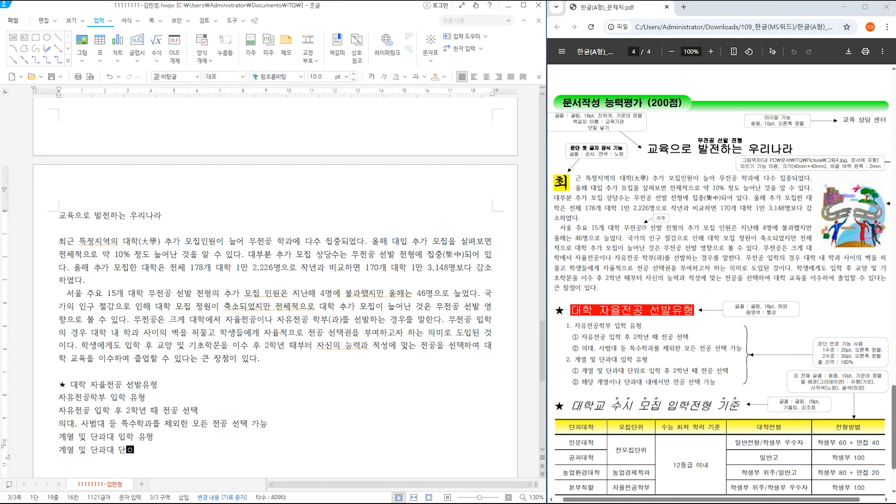
text(입할)
text( 후 2학년 때 ㅈ)
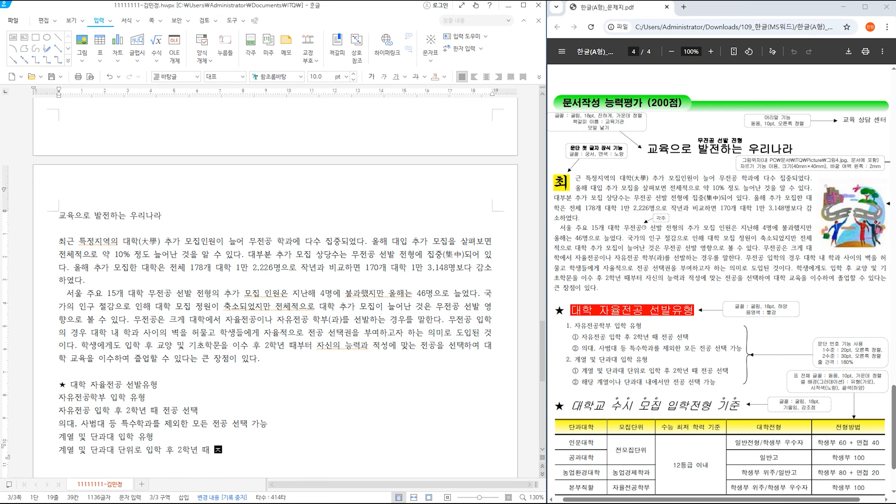
text(전공 선택)
key(Return)
text(해당 계열이나 )
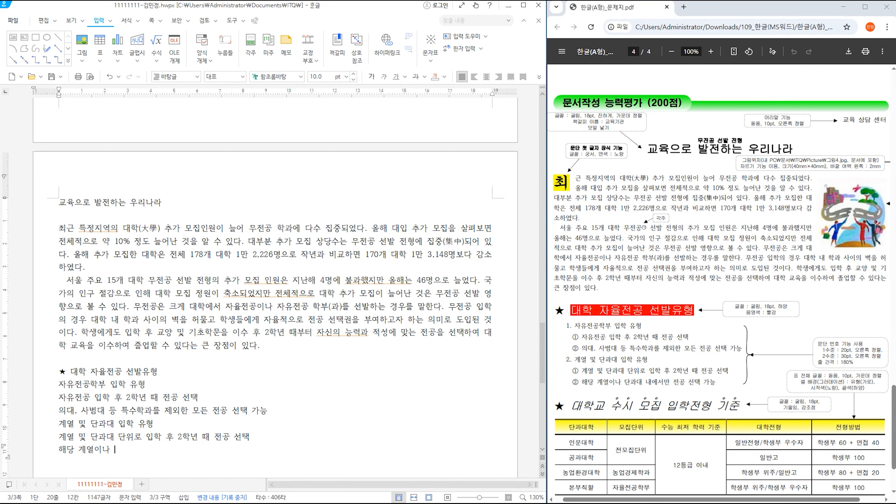
text(단과대 내에서만)
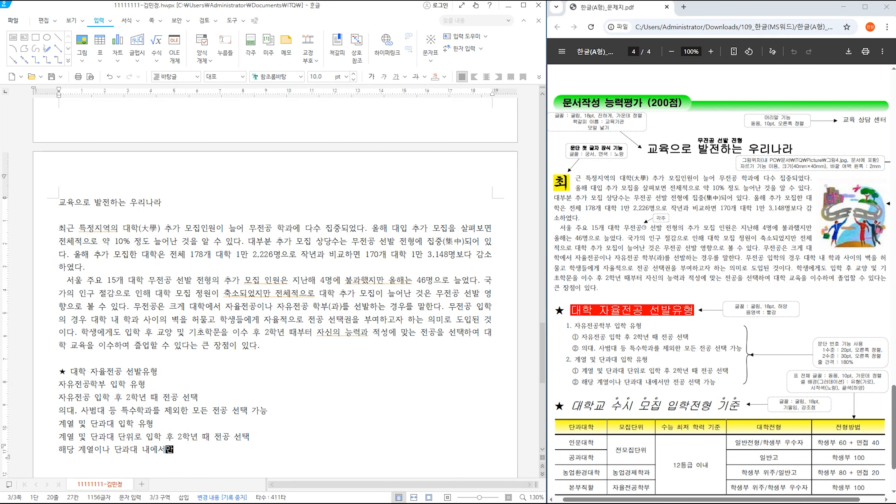
text( 전고 선택 가능)
key(Return)
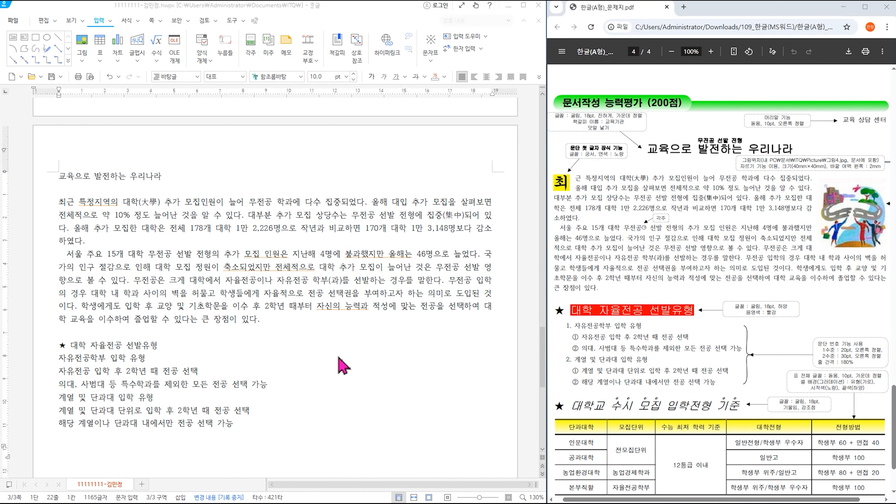
- Add the heading ★ 대학교 수시 모집 입학전형 기준 using the symbol table's star
key(ctrl+F10)
click(447, 130)
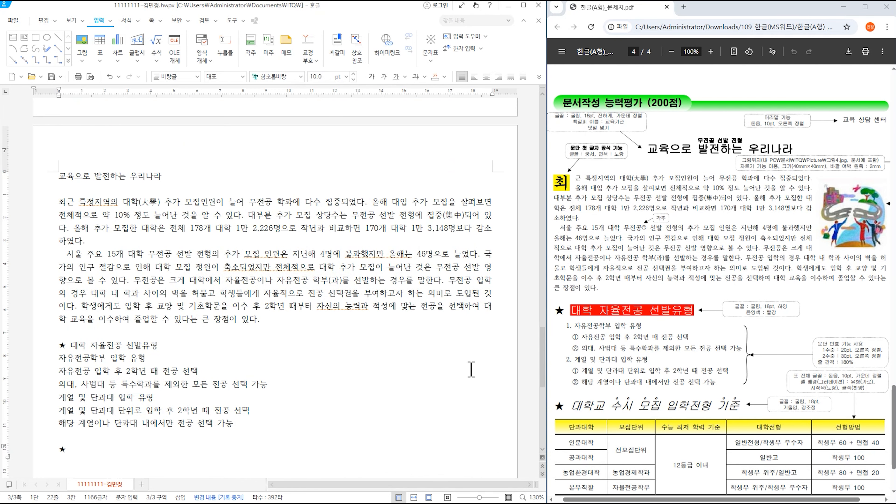
text(대하곡)
key(BackSpace)
key(BackSpace)
key(BackSpace)
text(학교 수시 모집 입학전형 기준)
key(Return)
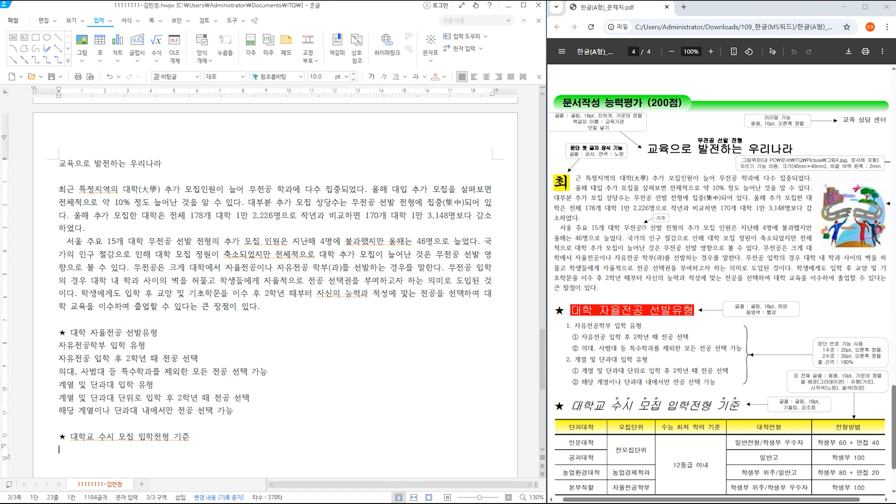
- Insert a 5-row, 5-column table sized from the reference table's rows and columns
key(ctrl+n)
key(t)
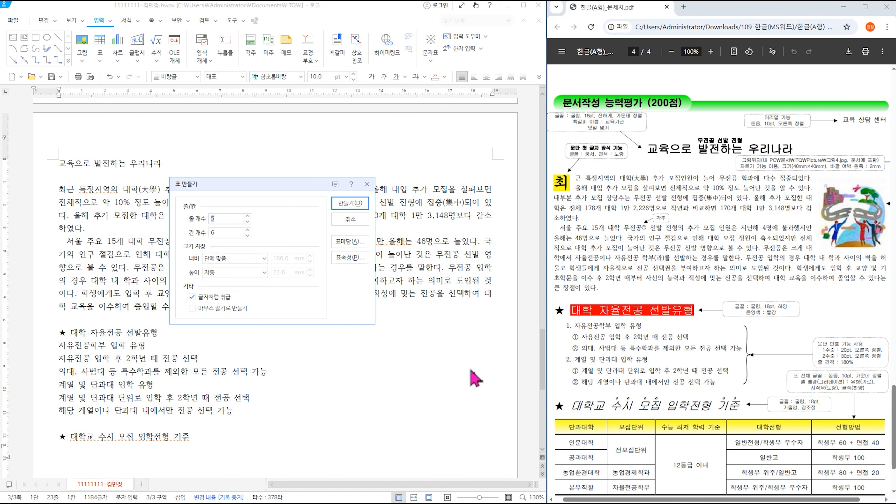
scroll(694, 405, down, 2)
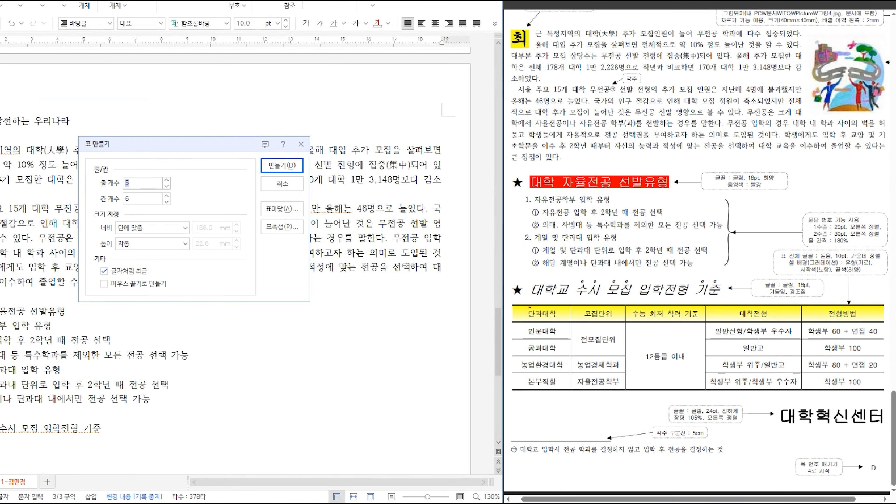
drag(535, 306, 608, 318)
mouse_move(643, 302)
mouse_down()
mouse_move(650, 342)
mouse_move(669, 323)
mouse_up()
drag(740, 313, 820, 337)
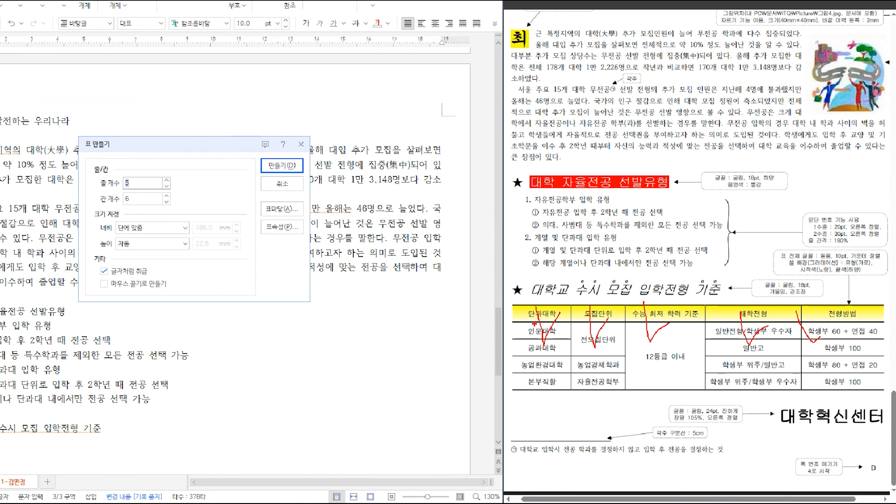
drag(511, 320, 564, 321)
mouse_move(518, 336)
mouse_down()
mouse_move(564, 335)
mouse_move(559, 352)
mouse_up()
drag(522, 367, 550, 365)
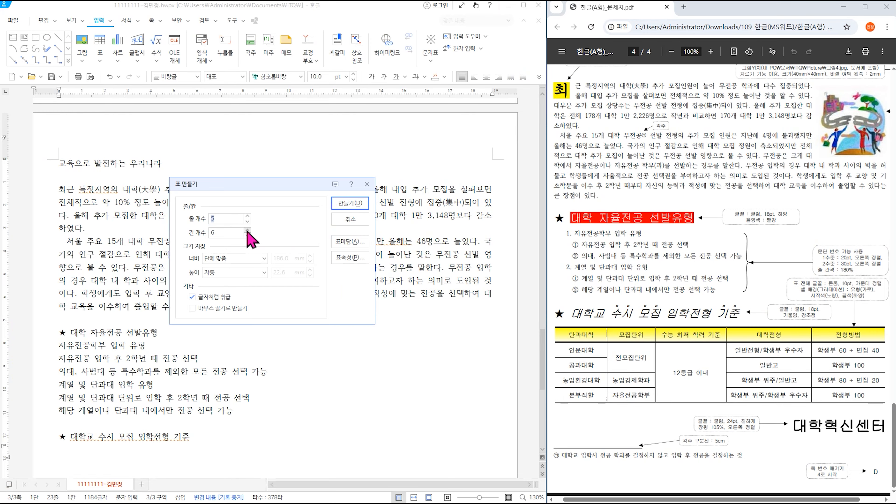
click(247, 235)
click(342, 206)
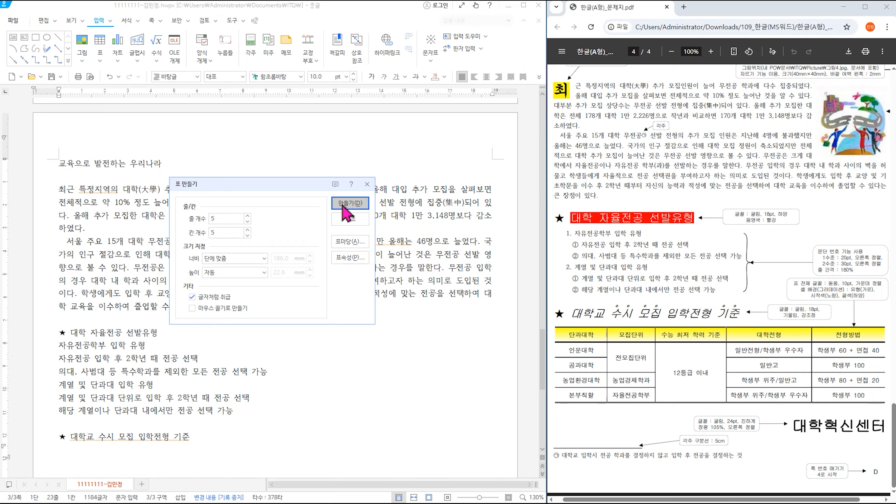
- Fill the first column: 단과대학, 인문대학, 공과대학, 농업환경대학, 본부직할
text(단과대학)
key(Down)
text(인문대학)
key(Down)
text(공과대학)
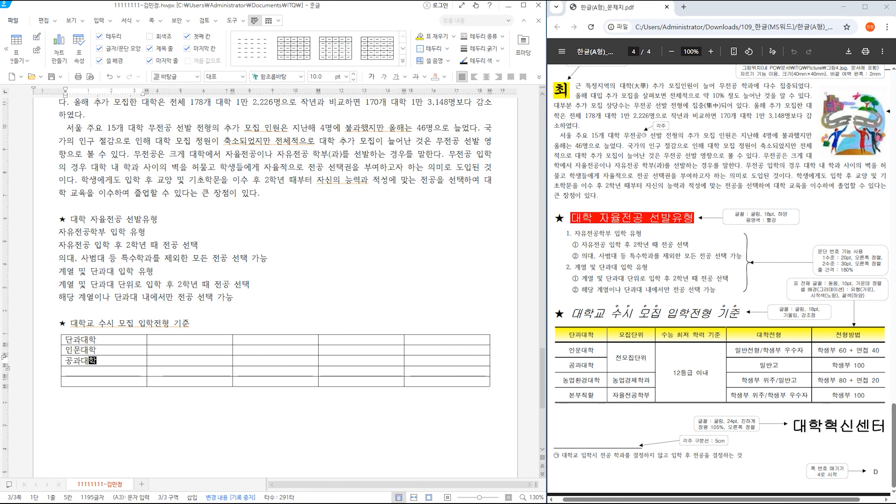
key(Down)
text(농업환겨)
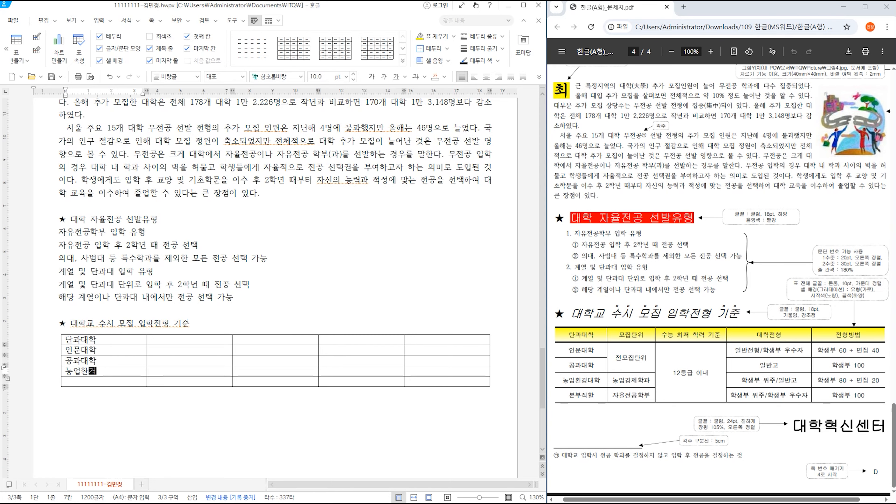
text(대학)
key(Down)
text(본부직할)
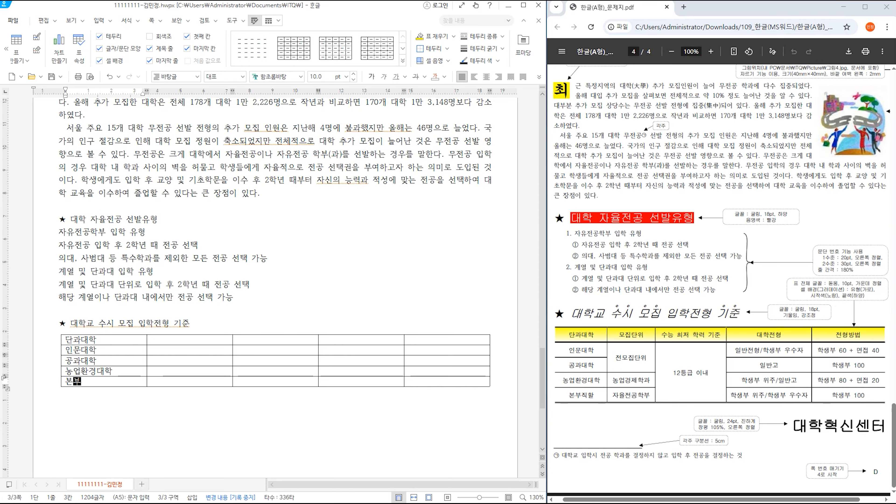
- Fill the 모집단위 column with 전 모집단위, 농업경제학과 and 자율전공학부
key(Right)
key(Up)
key(Up)
key(Up)
key(Up)
text(모집ㄷ단위)
key(Down)
text(전ㅁ모집단위)
key(Down)
click(237, 371)
click(151, 370)
text(농업경제학과)
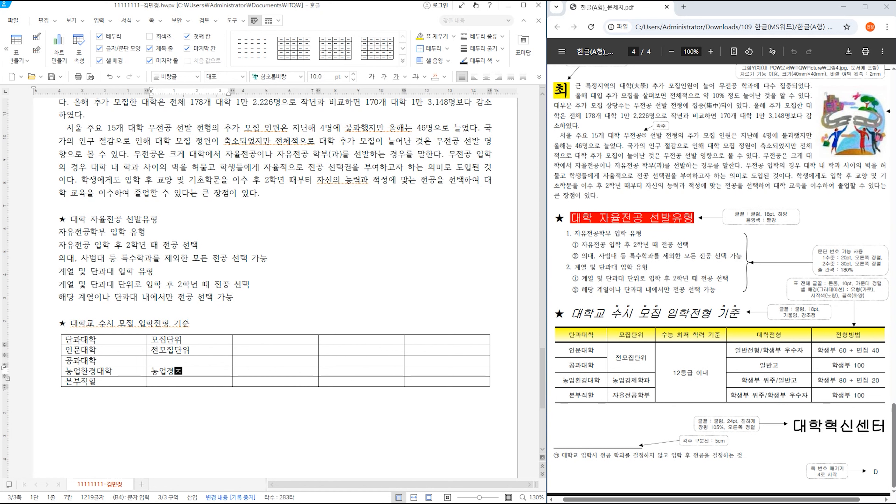
click(156, 381)
text(자ㅇ)
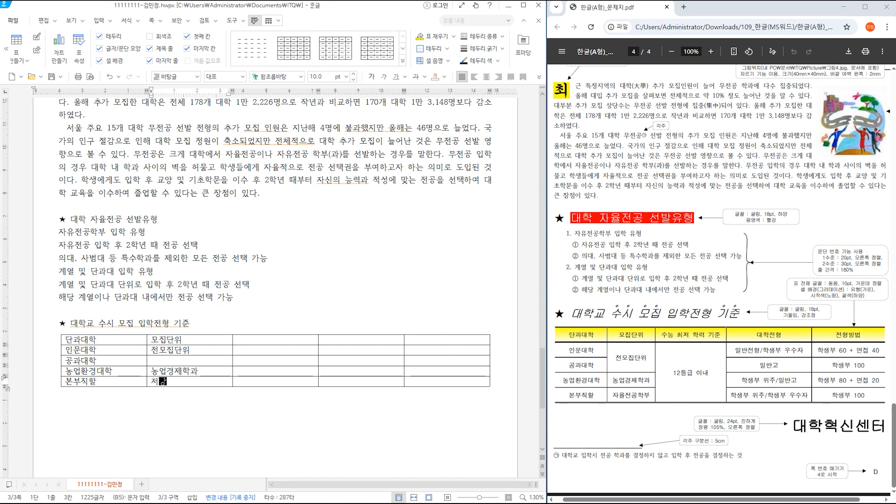
key(BackSpace)
text(자율전공학부)
- Enter the 수능 최저 학력 기준 header and 12등급 이내 below it
click(237, 339)
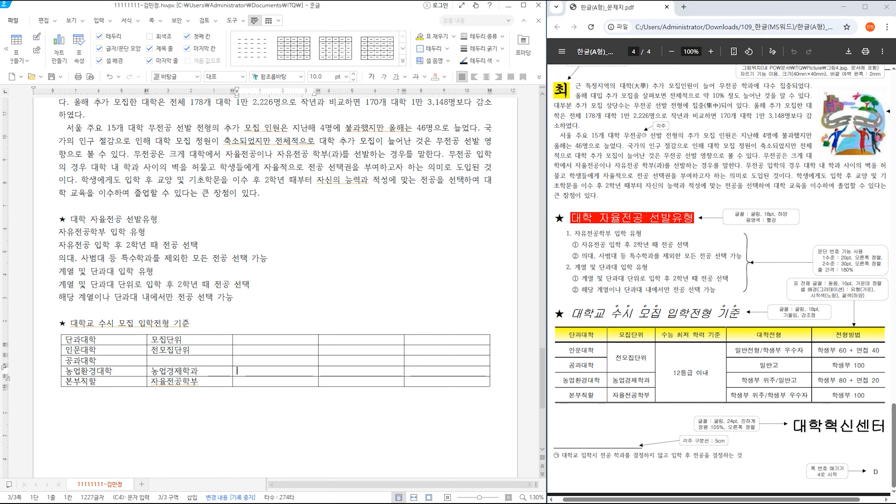
text(수능 최저 학결)
key(BackSpace)
key(BackSpace)
text(력 기준)
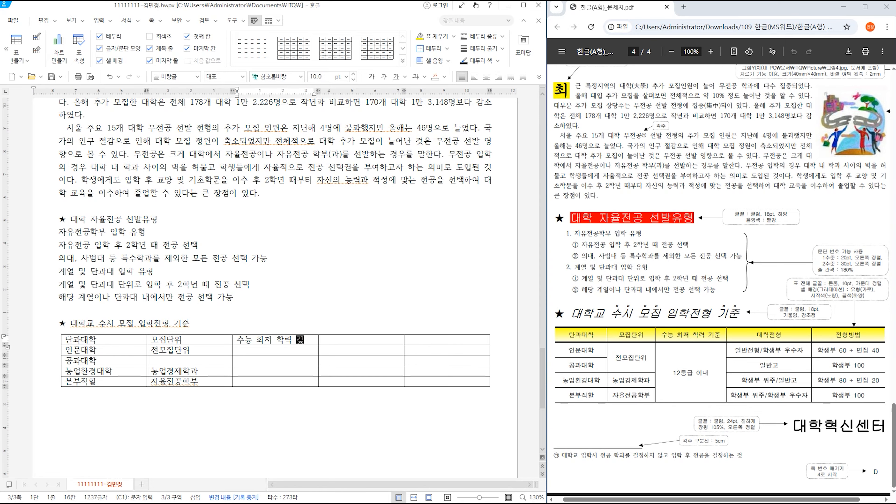
click(237, 350)
text(12등)
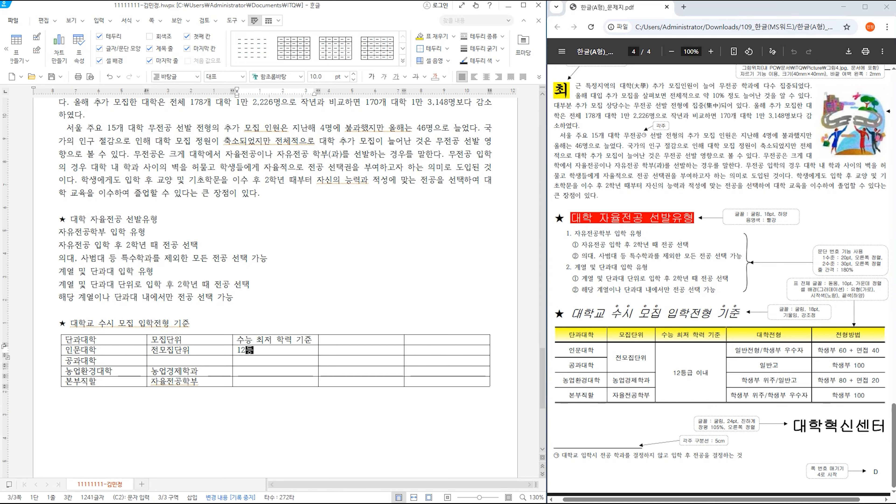
text(그 이내)
- Fill the 대학전형 column with 일반전형/학생부 우수자, 일반고, 학생부 위주/일반고 and 학생부 위주/학생부 우수자
click(323, 340)
text(대학전형)
click(323, 349)
text(일반전형)
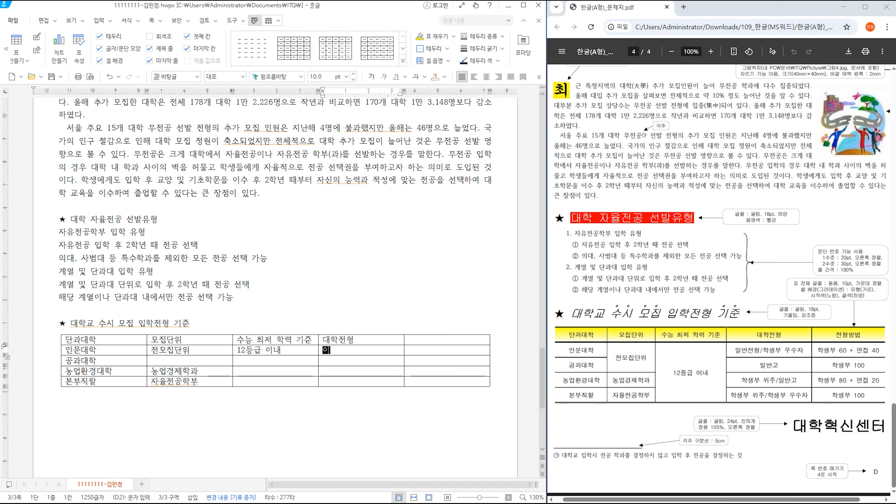
text(/ㅎ)
text(생부 우수자)
click(323, 373)
text(일반고)
key(Return)
text(학생부 위주/일반ㄱㅗ)
click(323, 397)
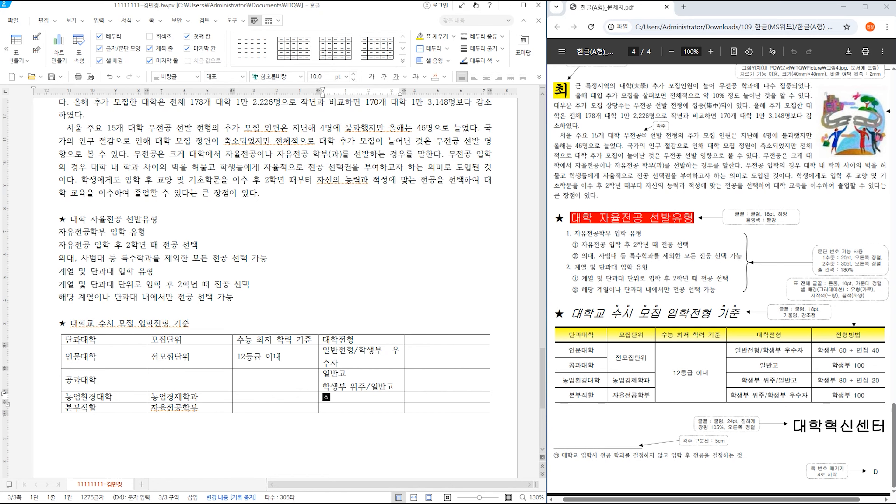
text(학생주 ㅂ)
text( 위)
text(주/)
text(학생주 )
text(우수자)
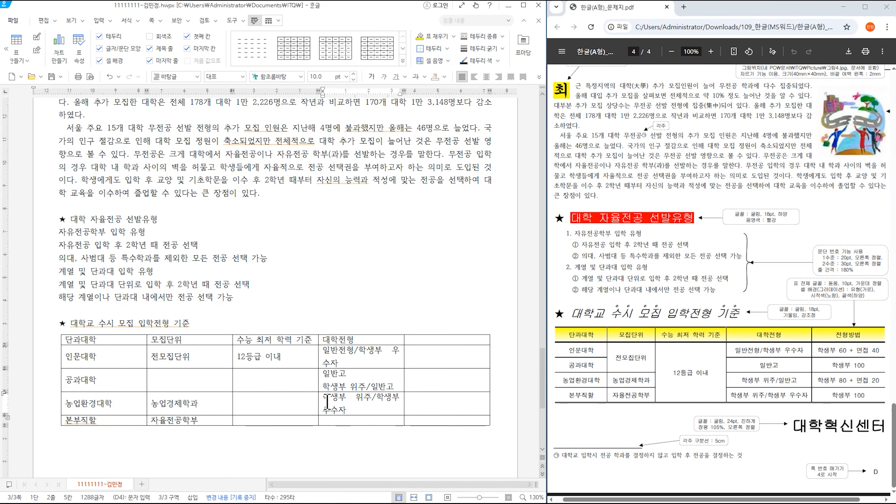
- Shift the 대학전형 entries down so 학생부 위주/일반고 sits in D4 and 학생부 위주/학생부 우수자 in D5
drag(324, 399, 360, 409)
key(ctrl+c)
key(Delete)
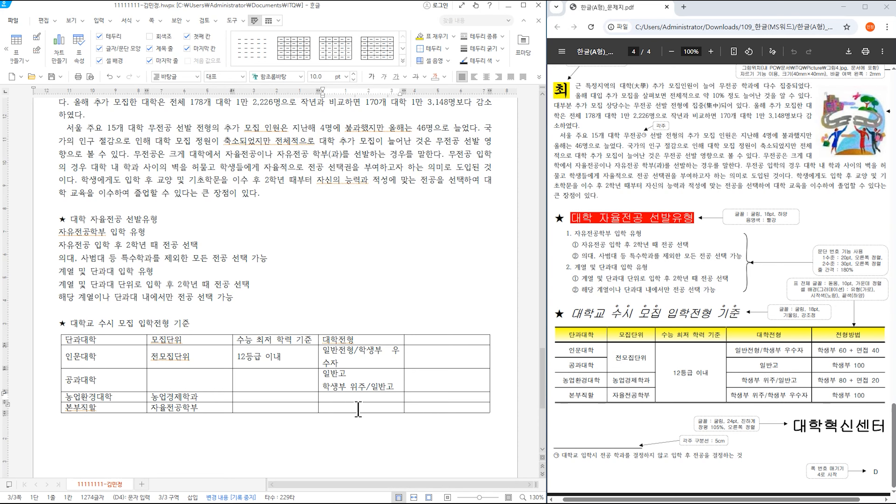
key(ctrl+v)
drag(323, 386, 396, 387)
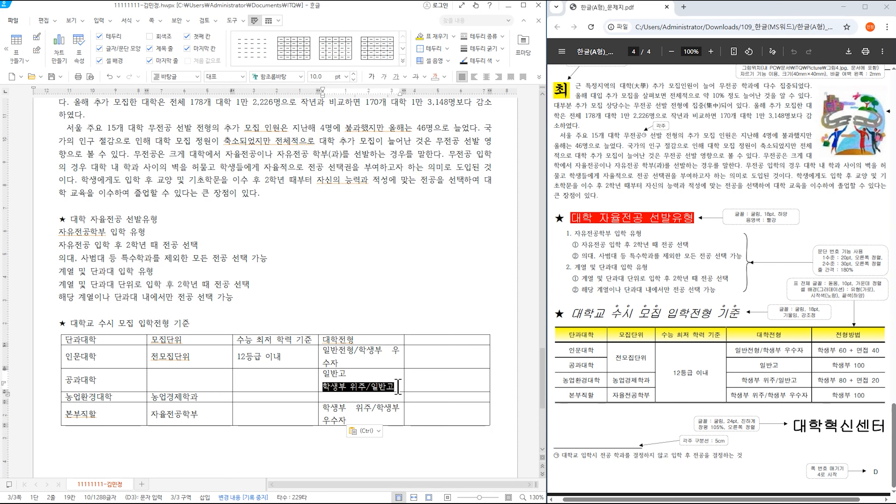
key(ctrl+x)
click(367, 396)
key(ctrl+v)
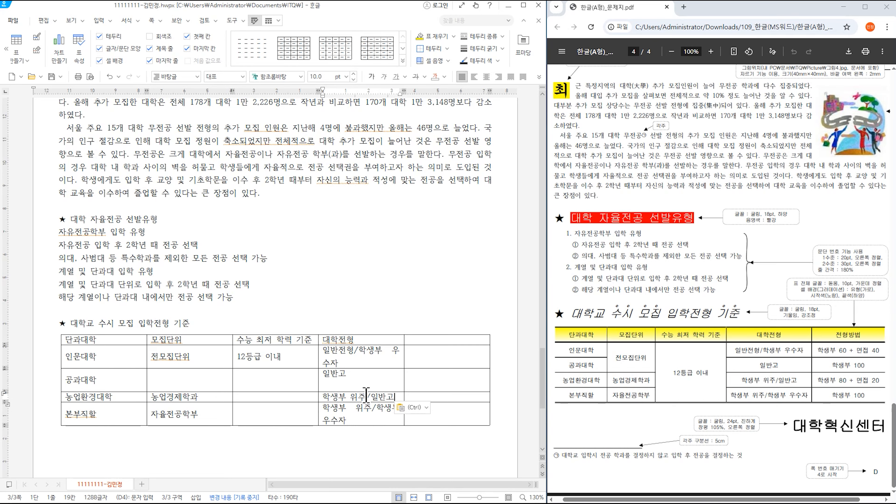
click(357, 387)
key(BackSpace)
- Enter the 전형방법 header with 학생부 60 + 면접 50, 학생부 100, 학생부 80 + 면접 20, 학생부 100
click(437, 339)
text(전형방법)
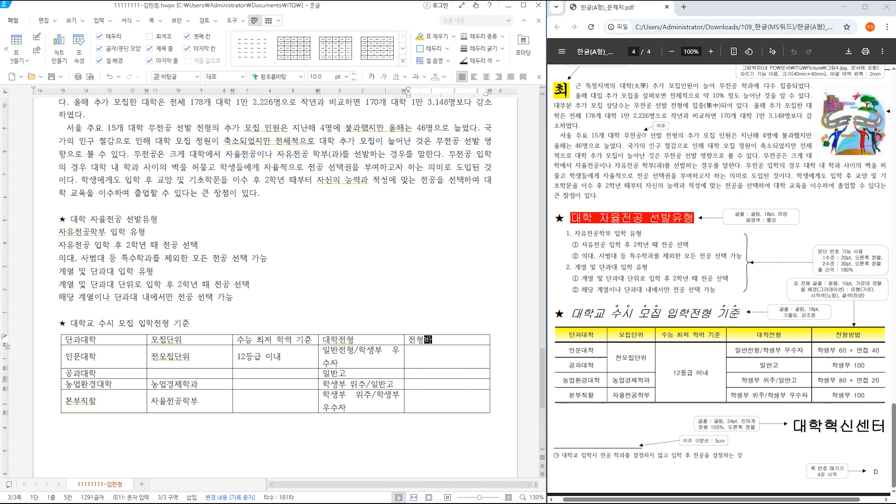
key(Down)
text(학생 )
text(생부)
text( 60)
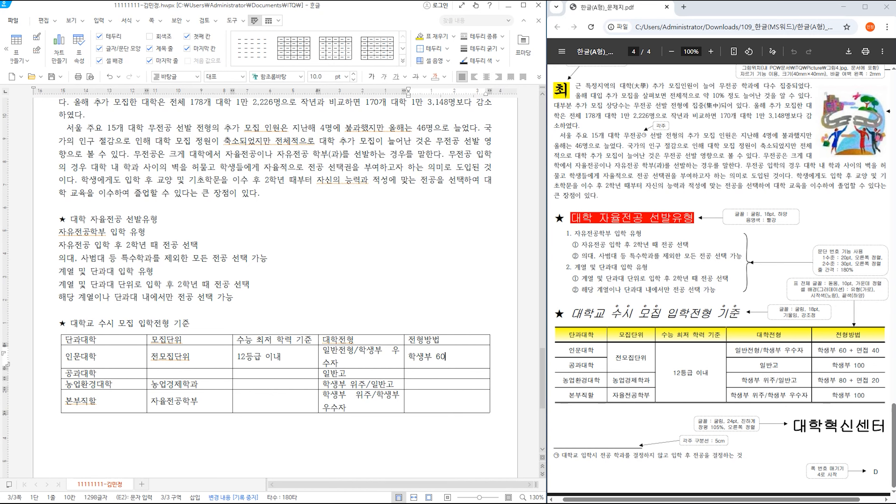
text(+ 면)
text(54)
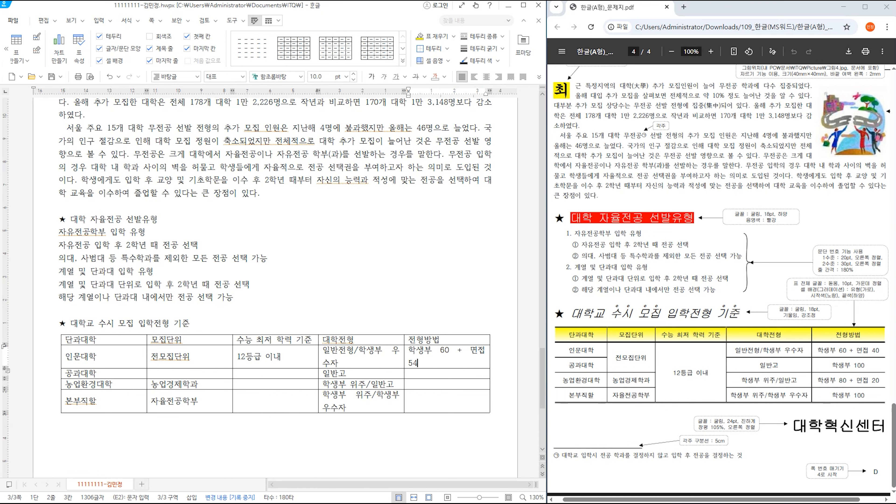
text(50)
text(학생 부 100)
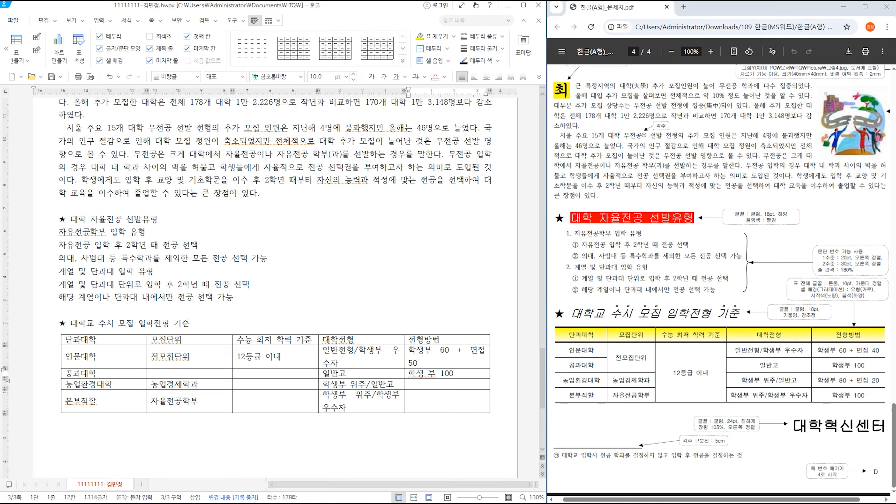
click(429, 373)
key(Down)
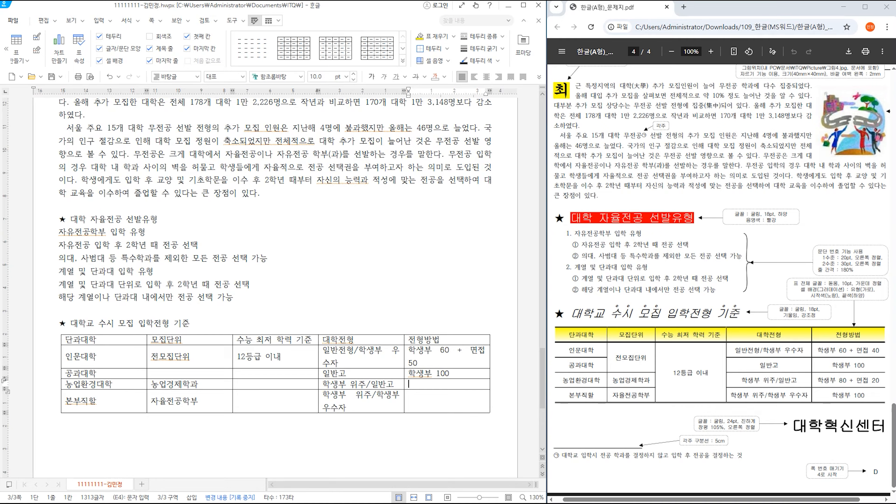
text(학생부 80 )
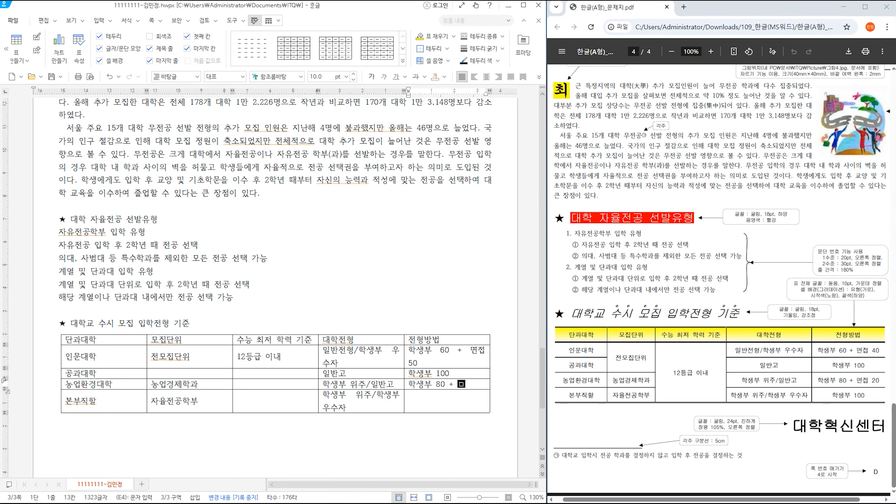
text(+ 면접 20)
key(Down)
text(학생부 100)
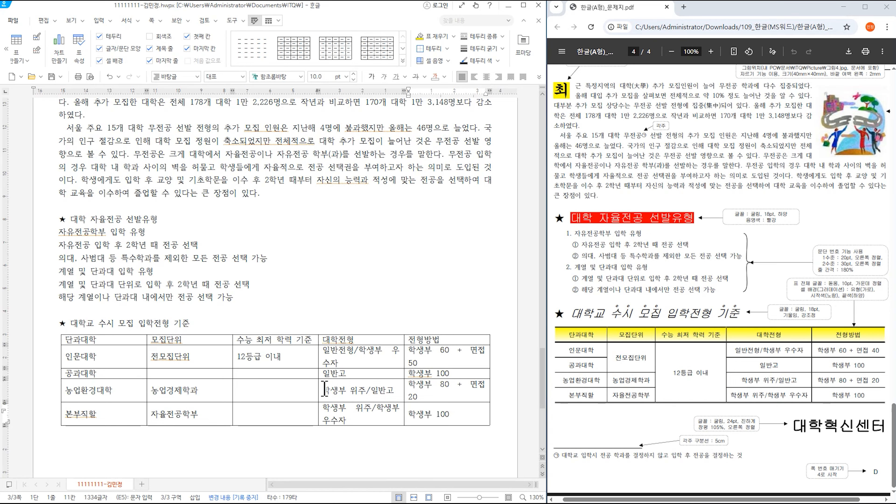
- Merge the two 모집단위 cells and the four 수능 최저 학력 기준 cells
drag(194, 358, 197, 372)
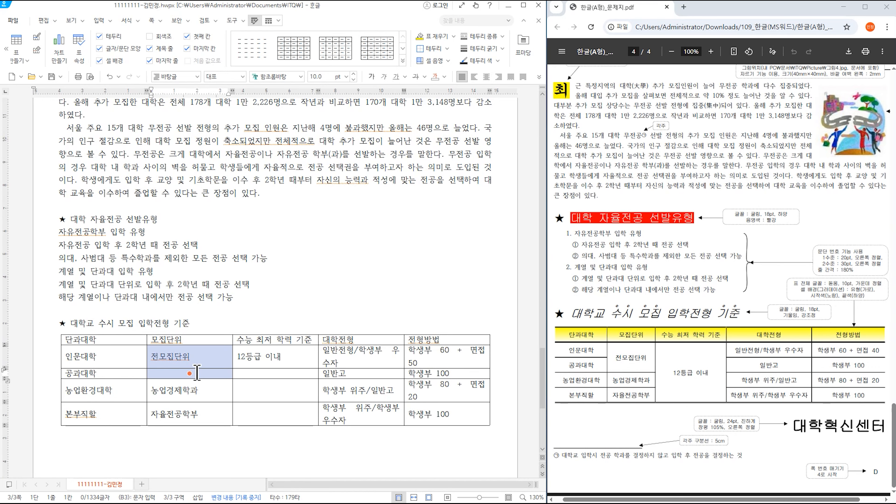
key(m)
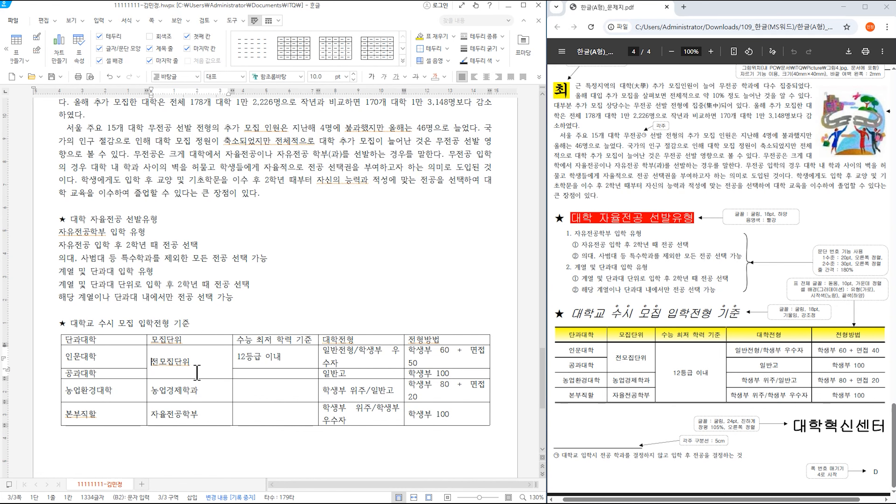
drag(269, 357, 269, 417)
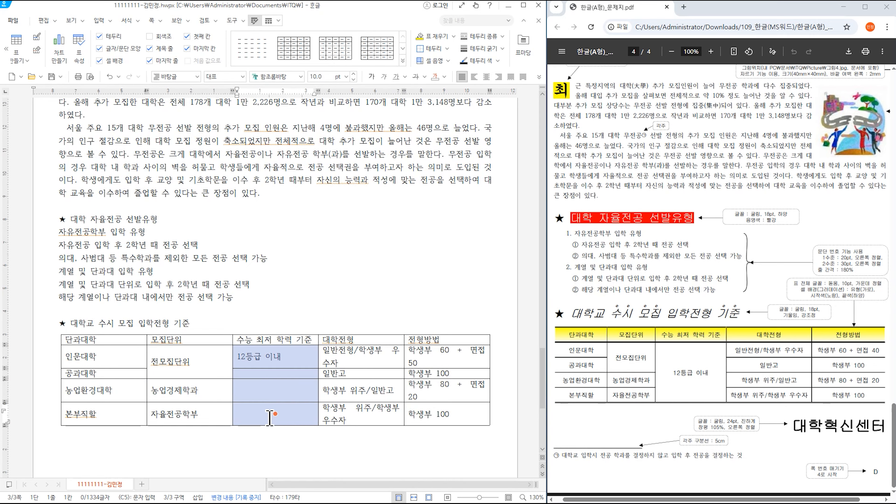
key(m)
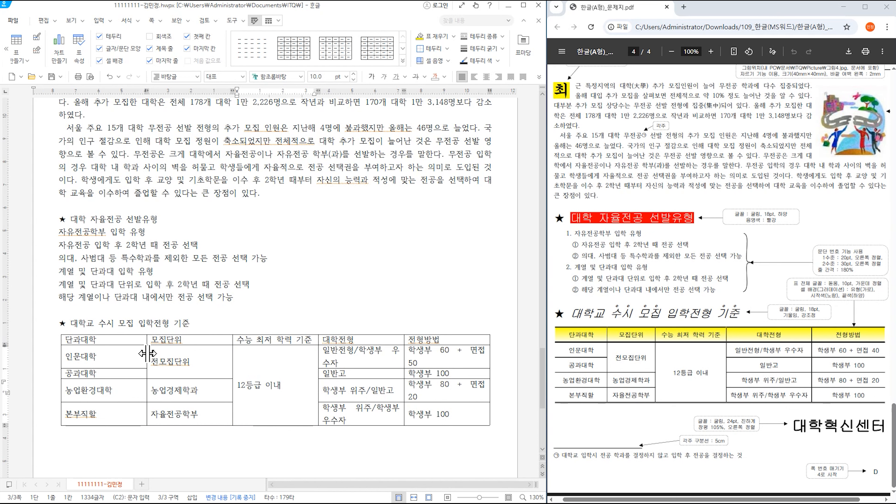
- Resize the table columns so entries like 학생부 60 + 면접 50 fit on one line
drag(146, 357, 117, 357)
drag(232, 363, 186, 365)
drag(319, 358, 277, 359)
drag(405, 359, 385, 367)
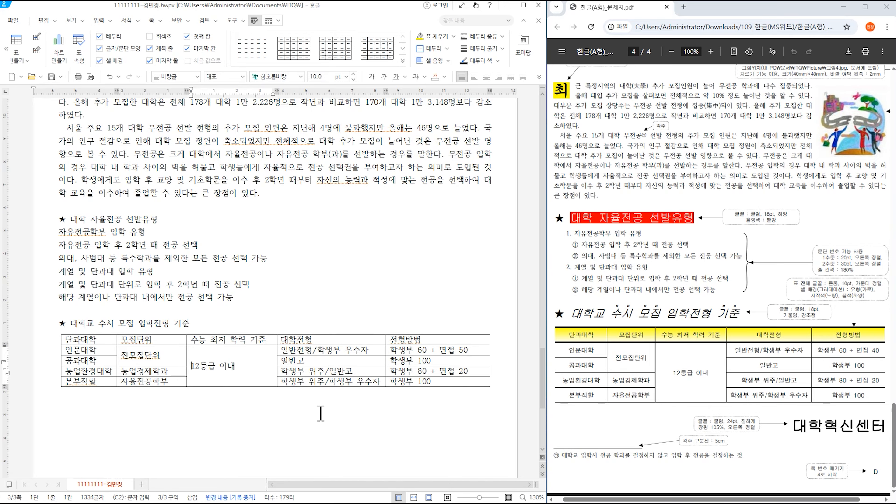
- Add a justified closing line reading 대학혁신센터 below the table
click(344, 411)
click(507, 369)
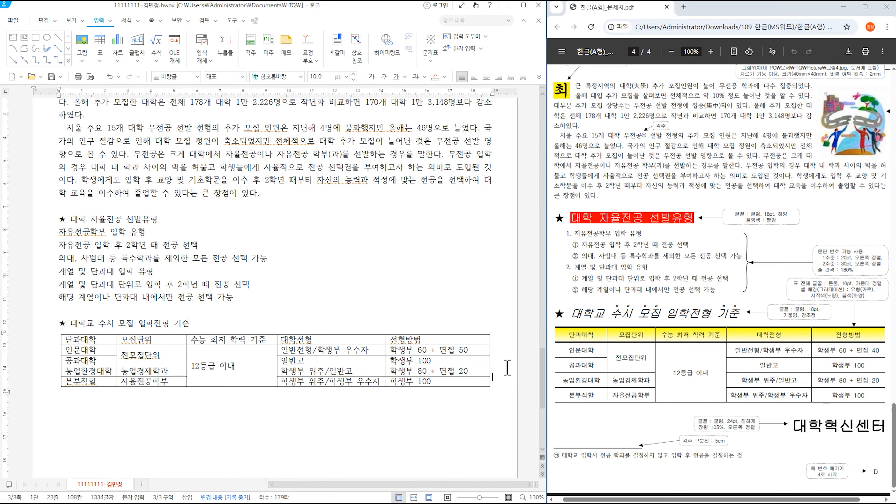
click(486, 77)
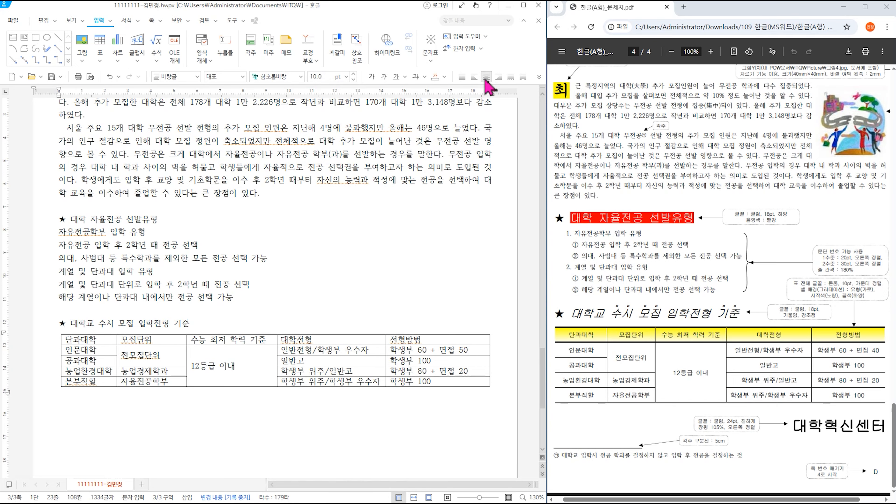
key(Down)
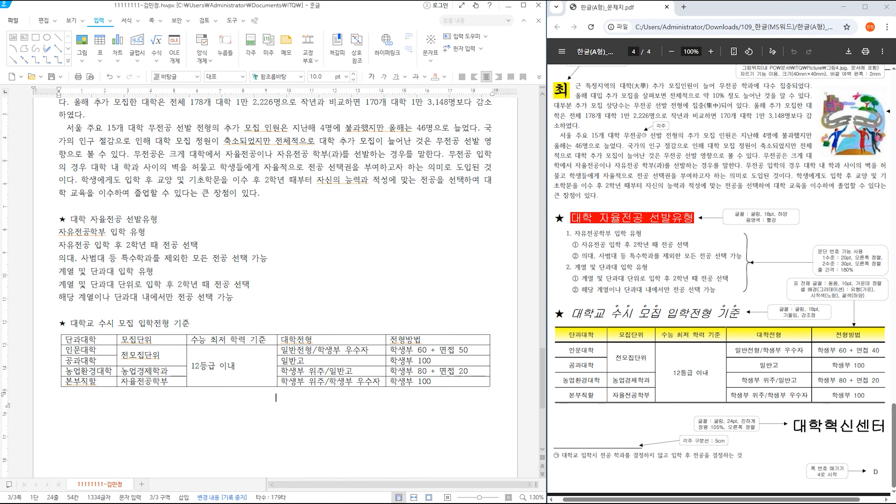
click(461, 76)
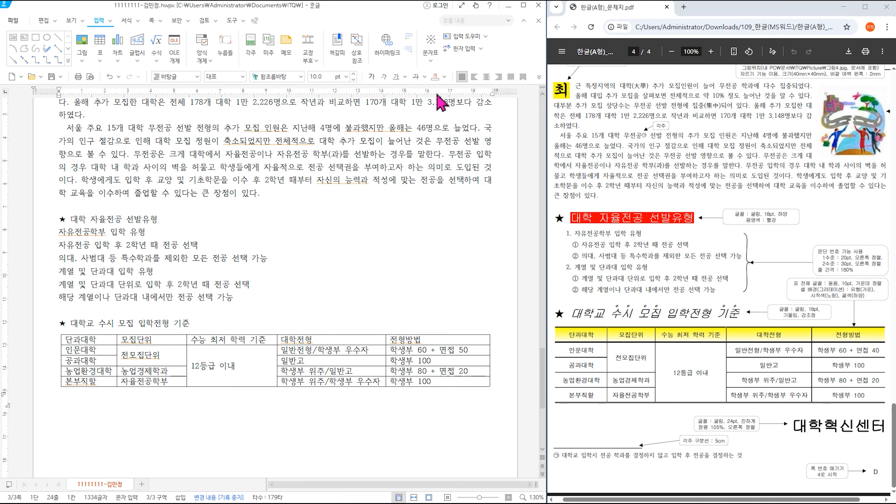
key(Return)
text(대학혁신센ㅌ)
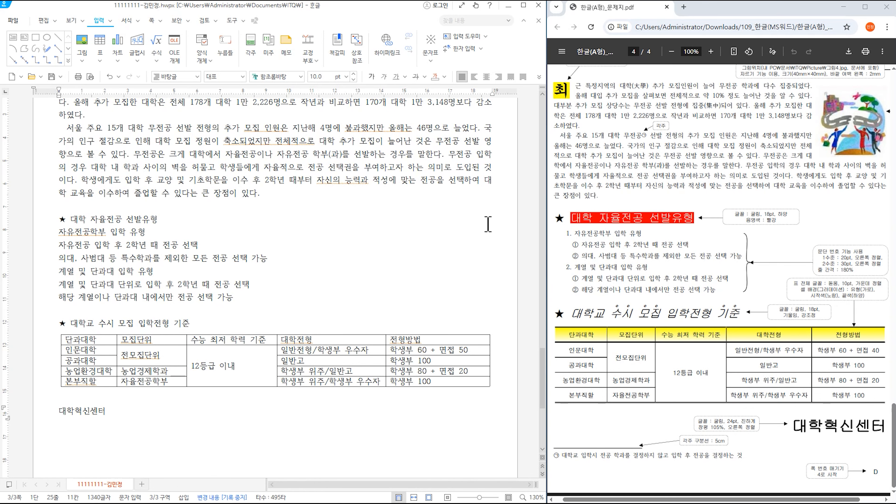
scroll(416, 336, up, 4)
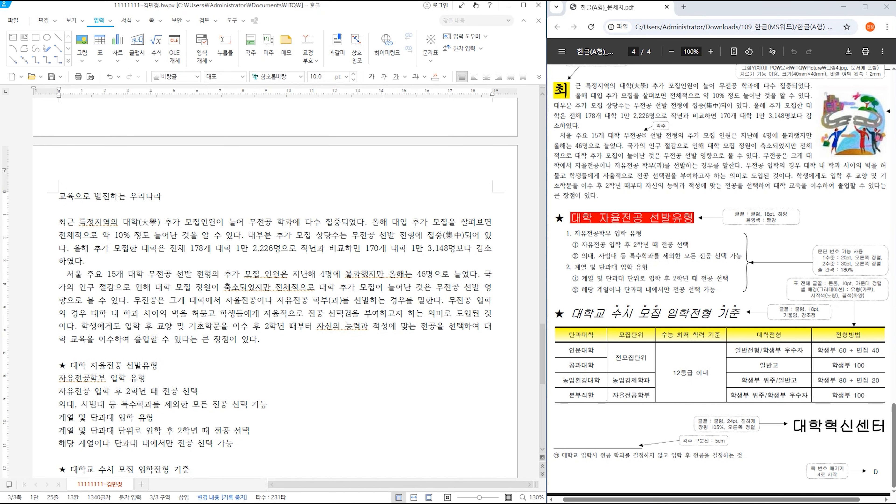
scroll(732, 314, up, 3)
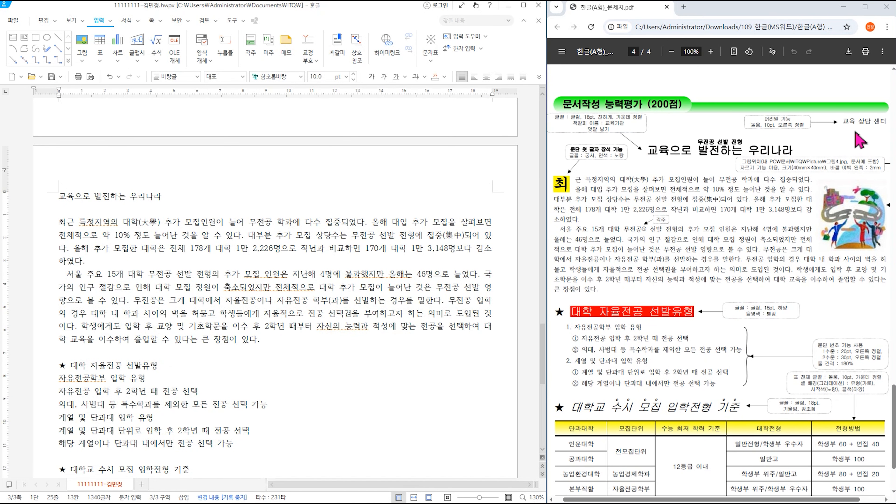
- Create a plain top header (모양 없음) reading 교육 상담 센터
click(288, 194)
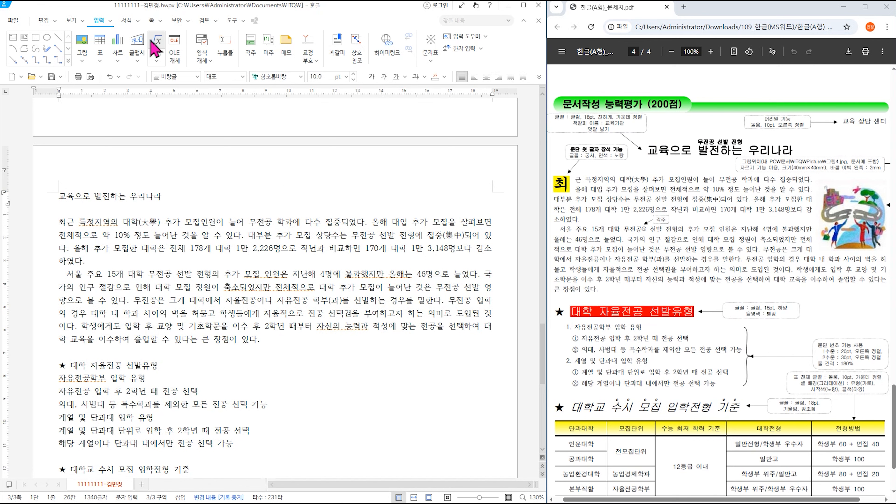
click(151, 20)
click(150, 52)
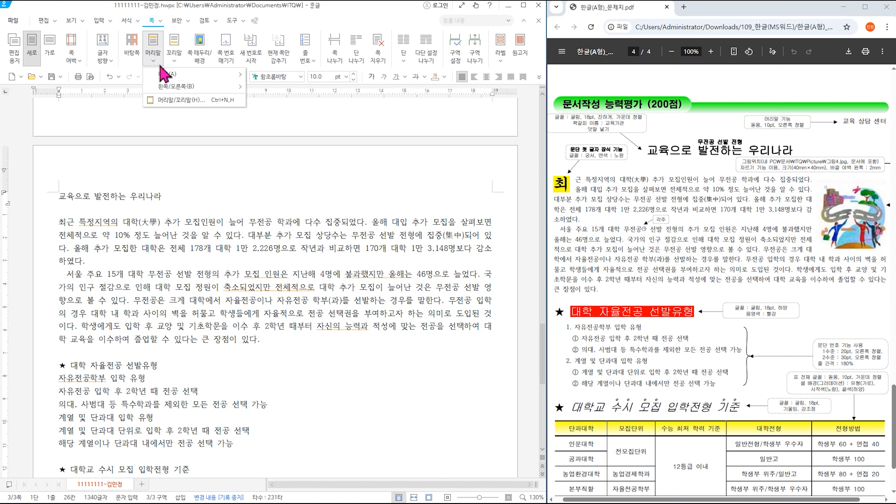
mouse_move(171, 75)
click(320, 97)
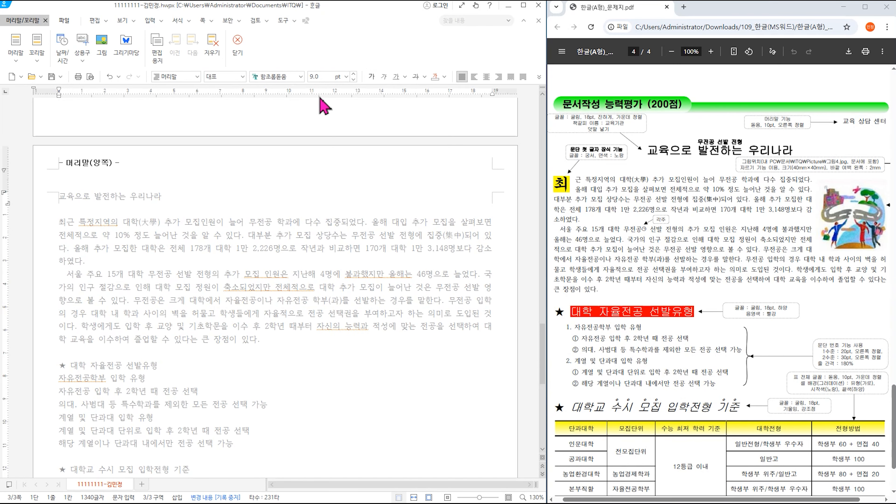
text(교육 )
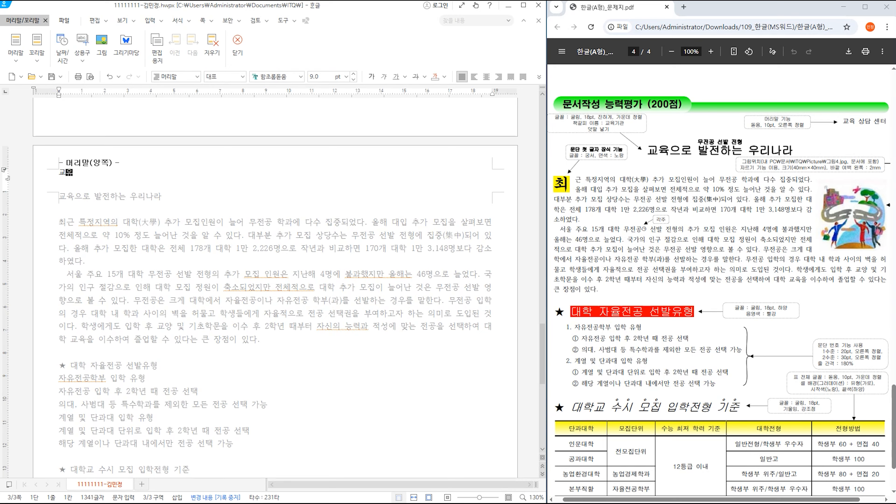
text(상담 센터)
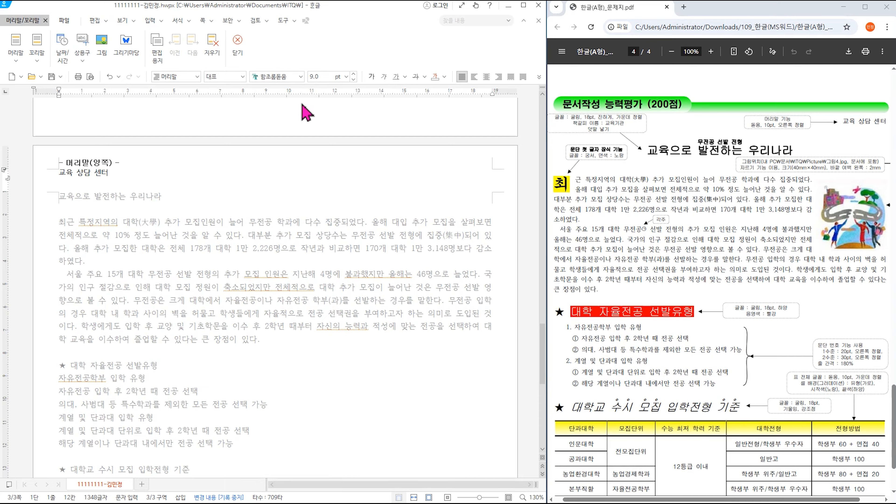
- Format the header text as 돋움 10 pt, right-aligned, and close header editing
drag(59, 172, 122, 173)
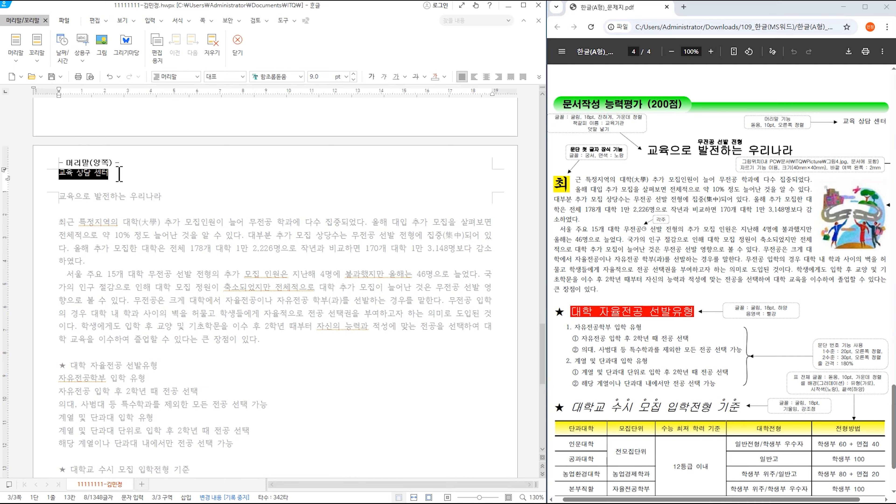
click(300, 77)
scroll(355, 169, up, 10)
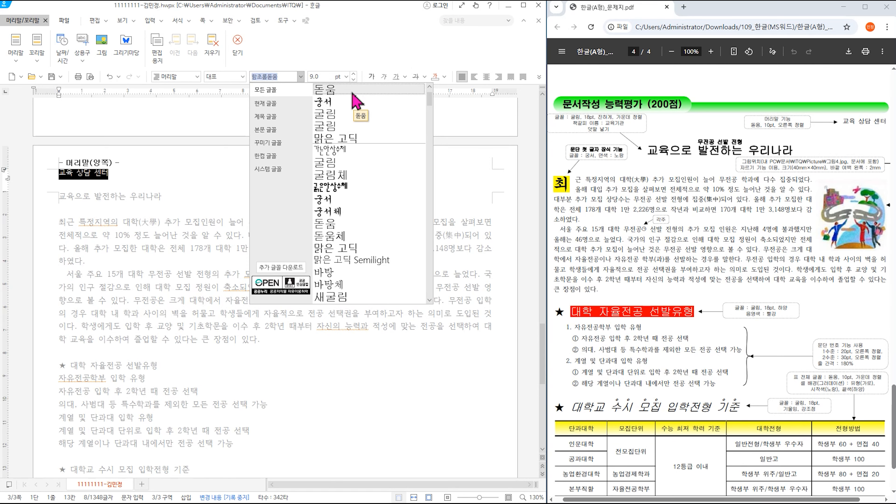
click(352, 91)
click(347, 77)
click(339, 140)
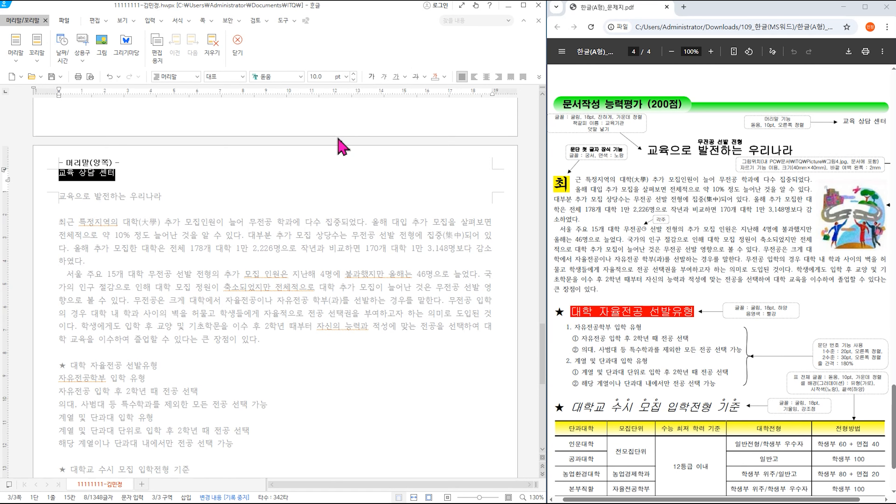
click(498, 77)
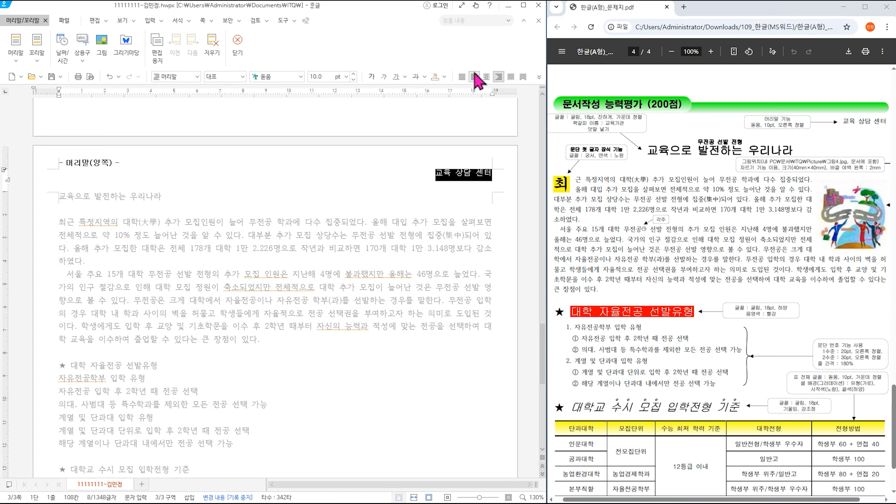
click(237, 46)
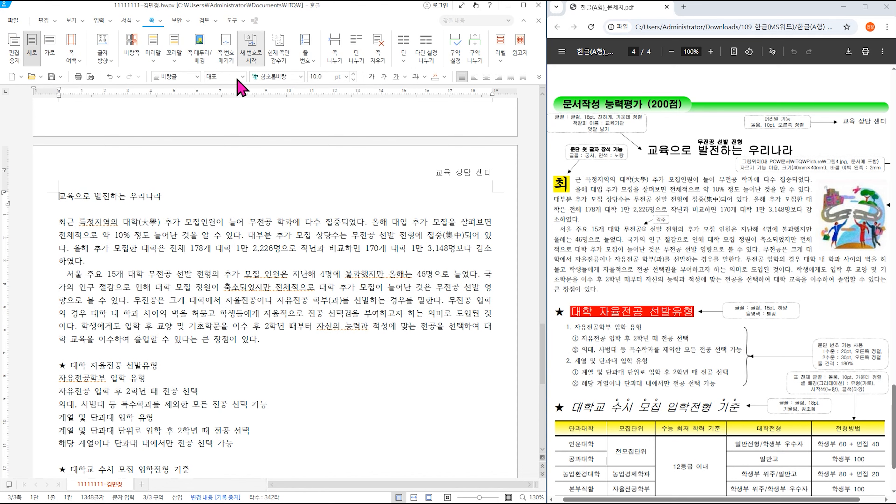
- Format the title 교육으로 발전하는 우리나라 as 굴림 18 pt, centre-aligned
key(End)
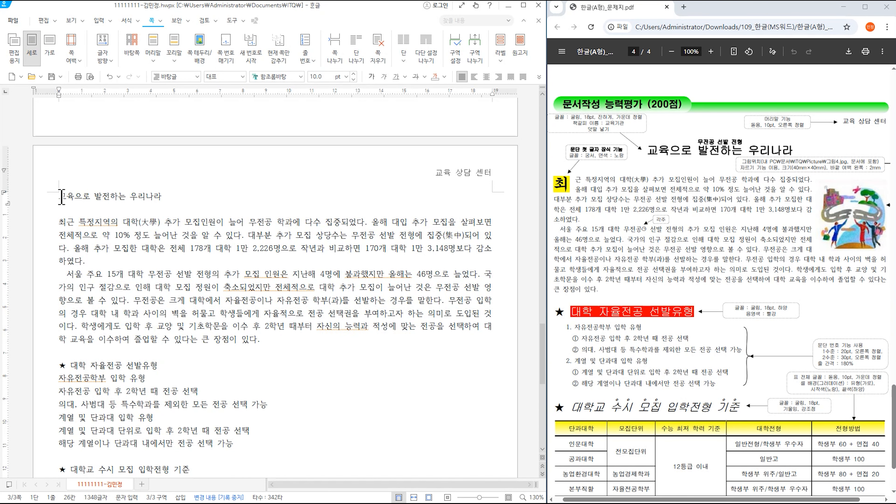
drag(62, 197, 169, 197)
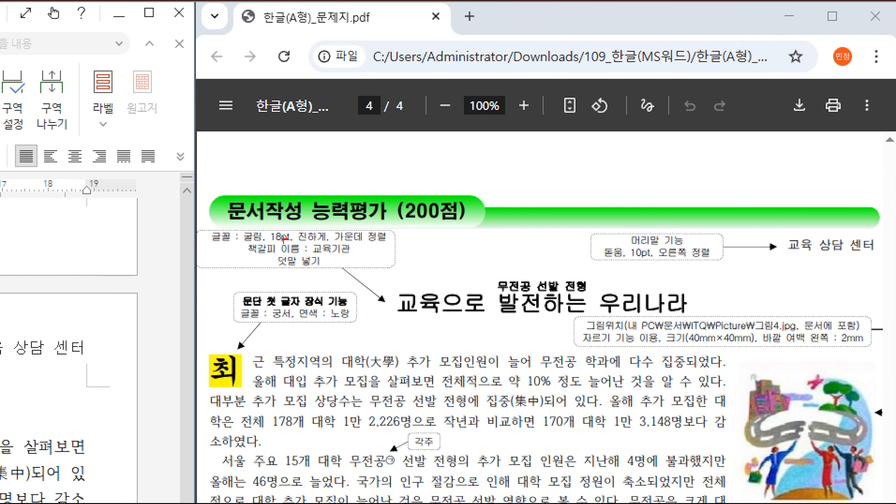
drag(227, 221, 408, 272)
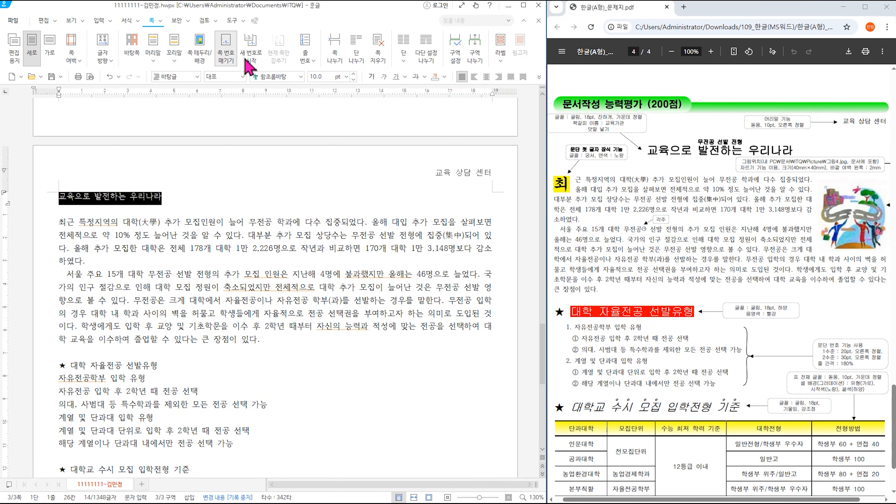
click(293, 76)
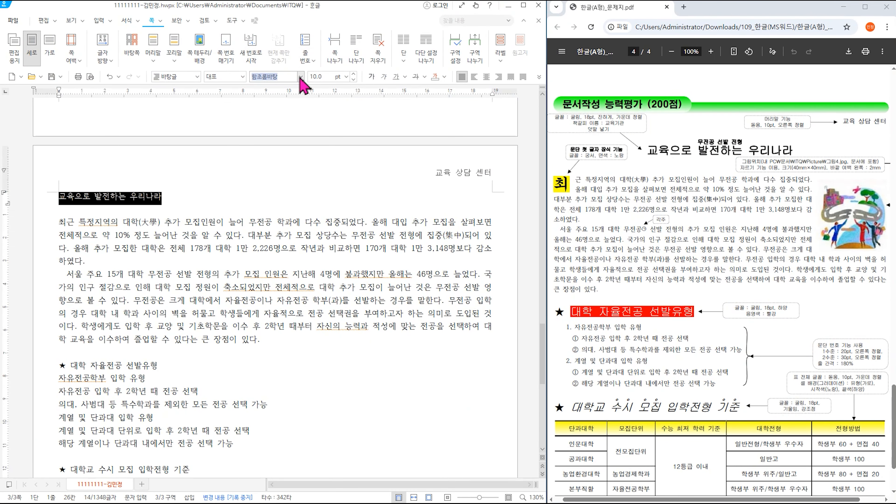
click(300, 76)
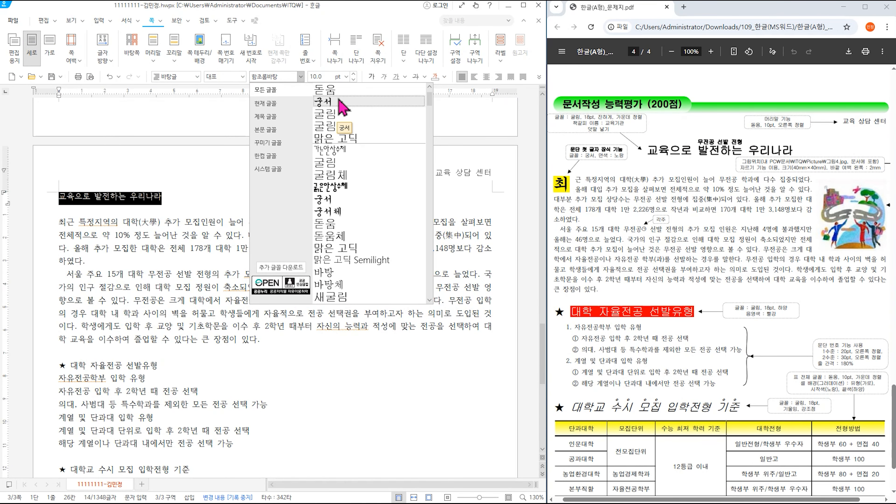
click(334, 113)
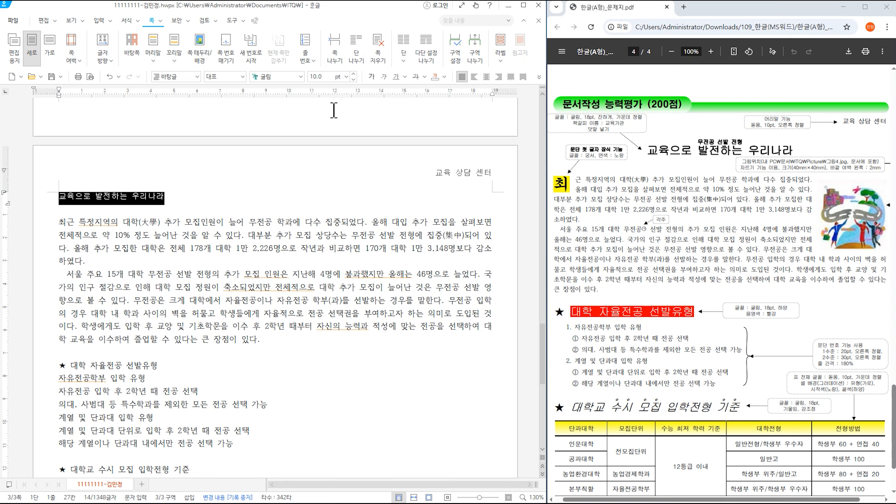
click(346, 76)
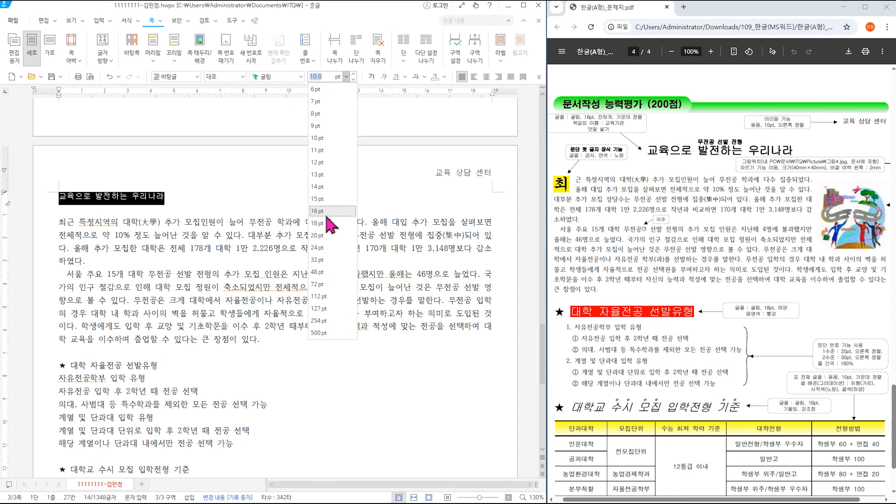
click(328, 223)
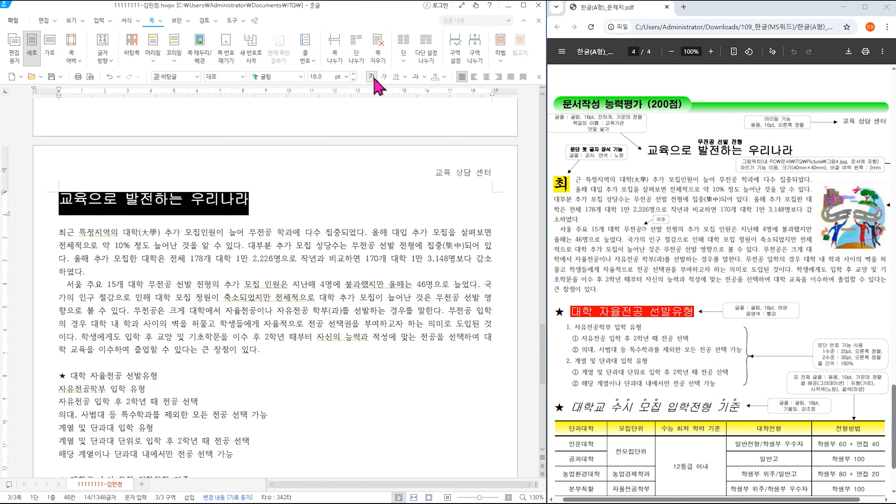
click(486, 78)
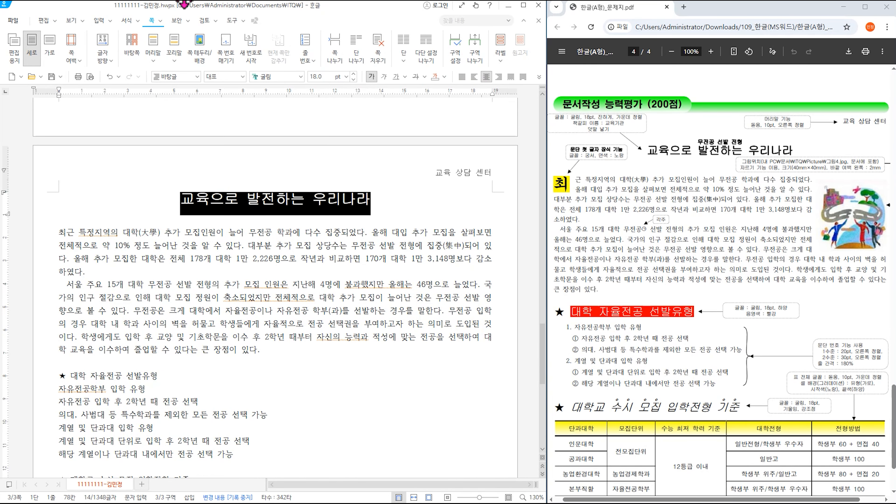
- Add the ruby text 무전공 선발 전형 above the title
click(111, 22)
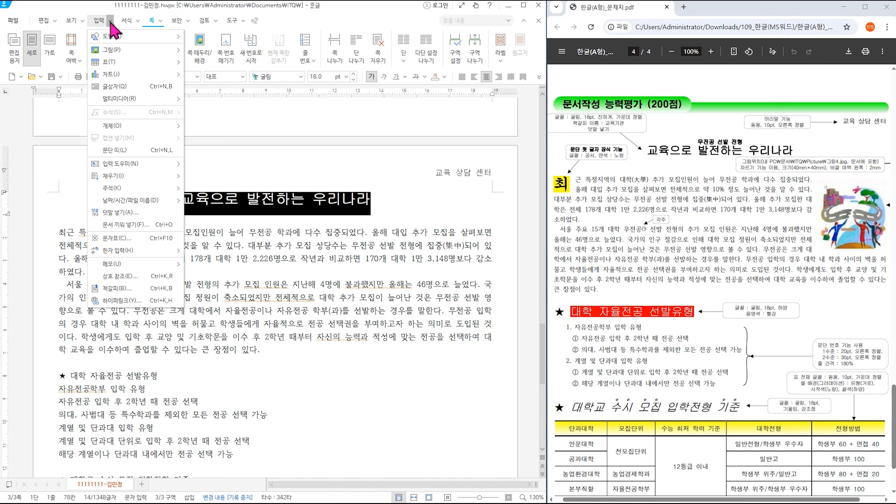
click(149, 213)
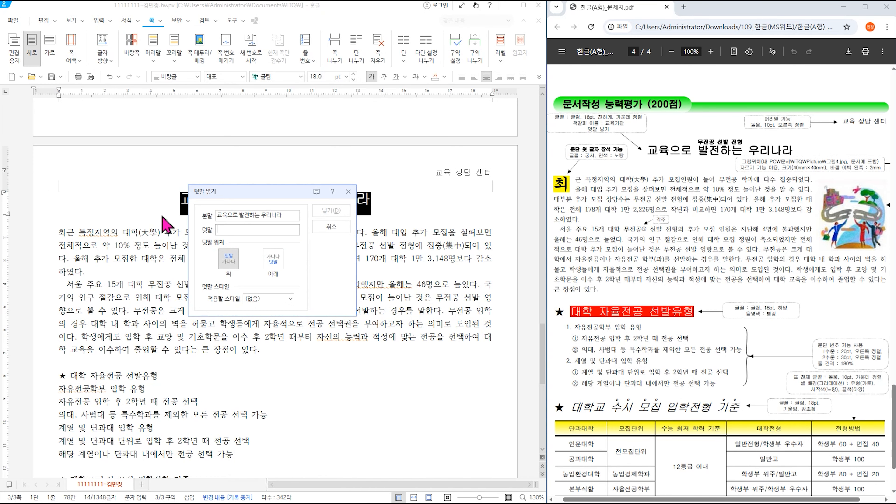
text(무전공 선발 전형)
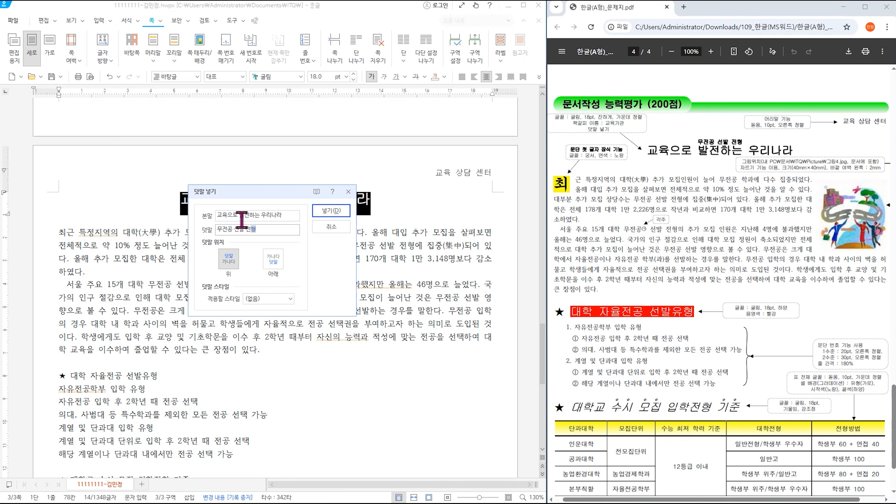
click(335, 211)
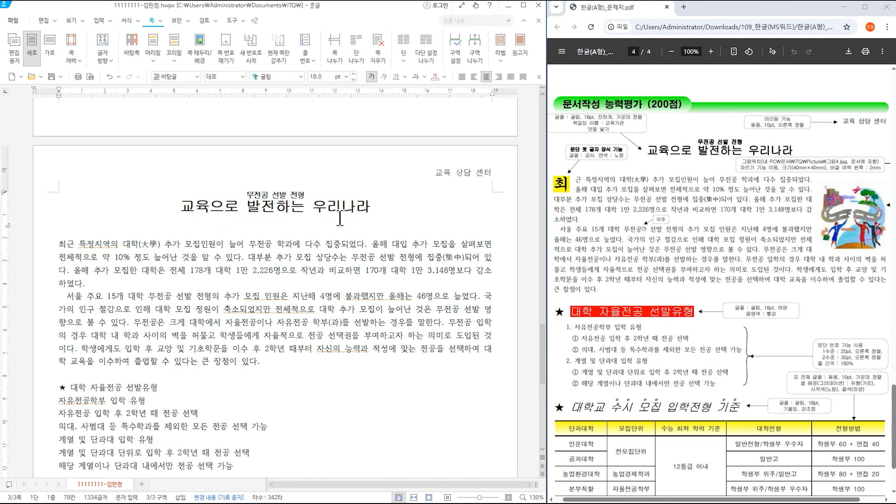
- Bookmark the start of the title with the name 교육기관
click(183, 206)
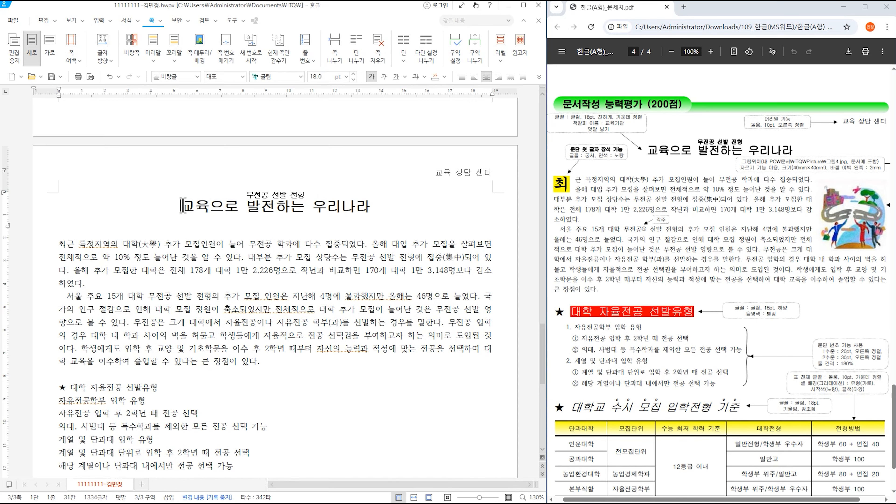
click(110, 20)
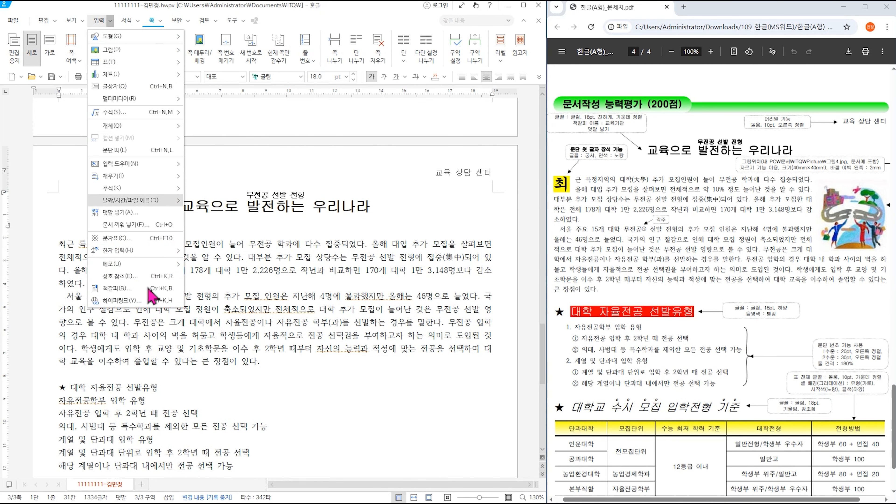
click(116, 288)
text(교유)
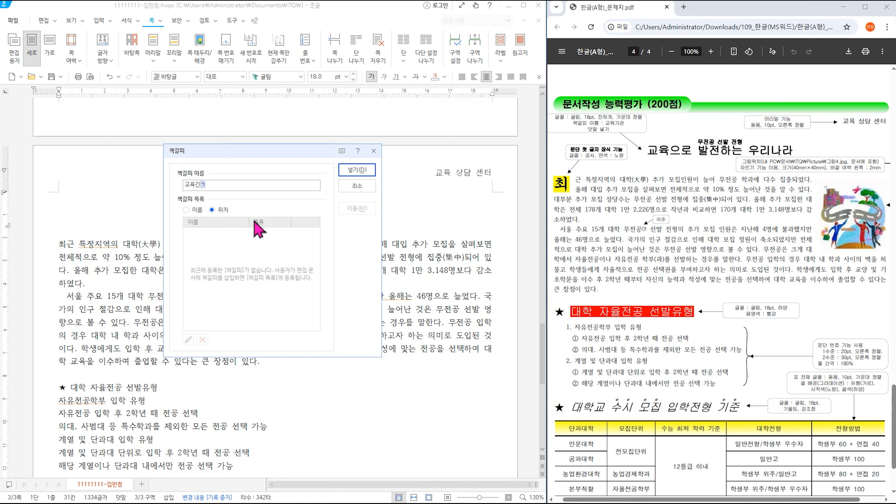
key(Return)
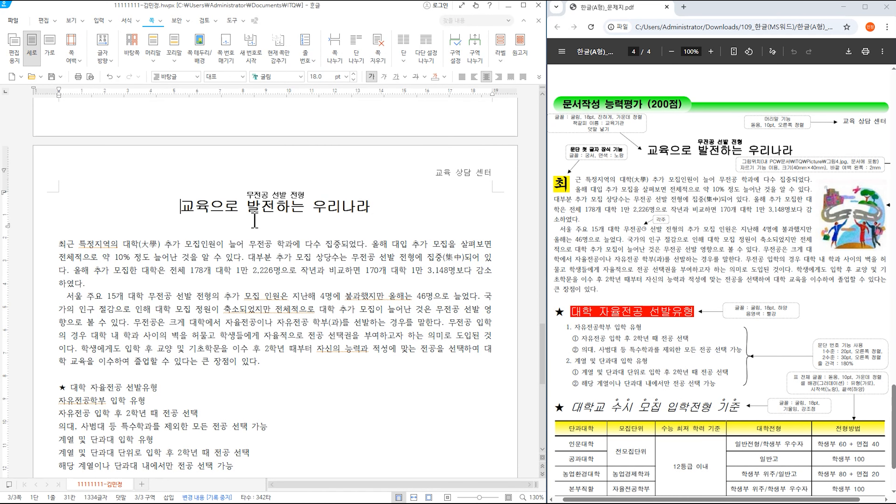
scroll(317, 221, up, 10)
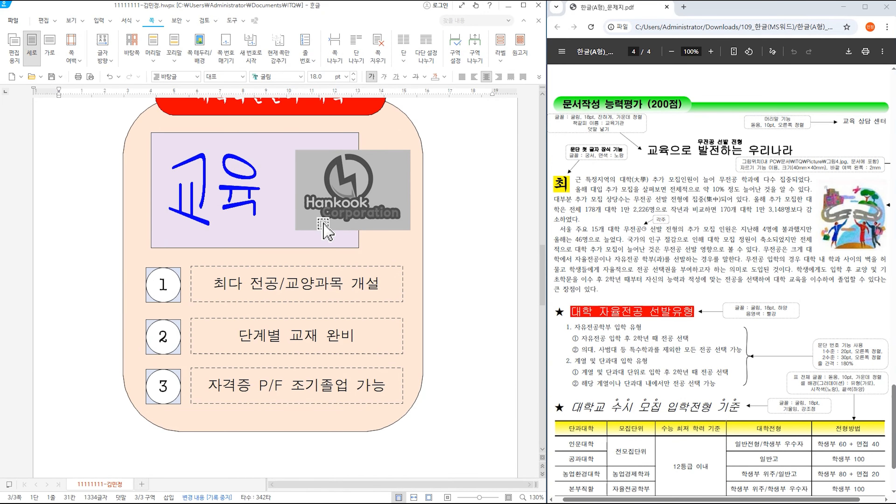
- Hyperlink the Hankook logo picture to this document's 교육기관 bookmark
scroll(781, 244, up, 6)
scroll(780, 244, up, 6)
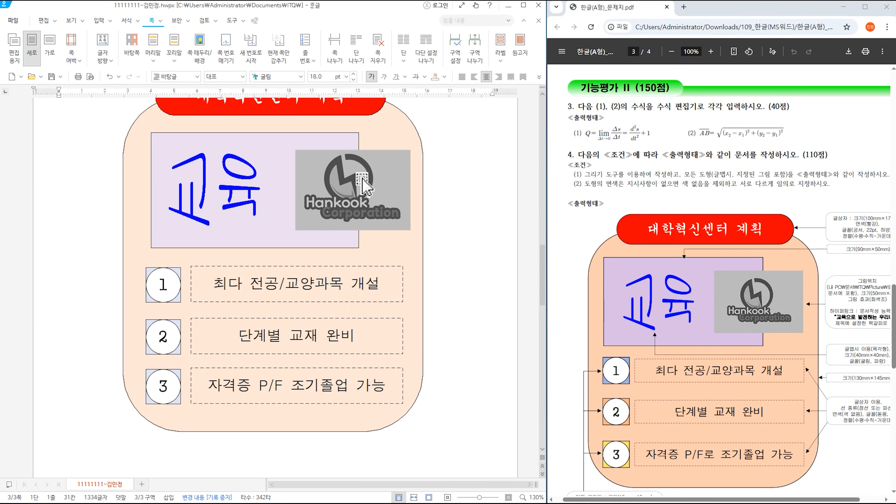
click(364, 181)
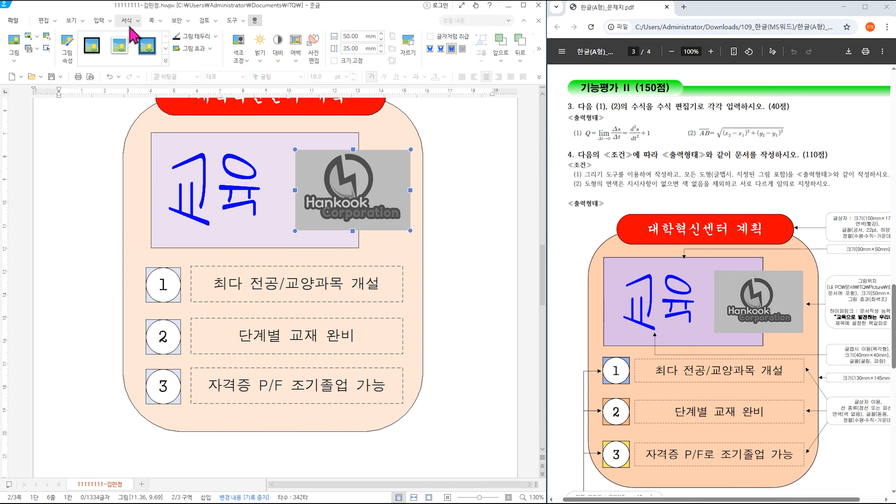
click(110, 21)
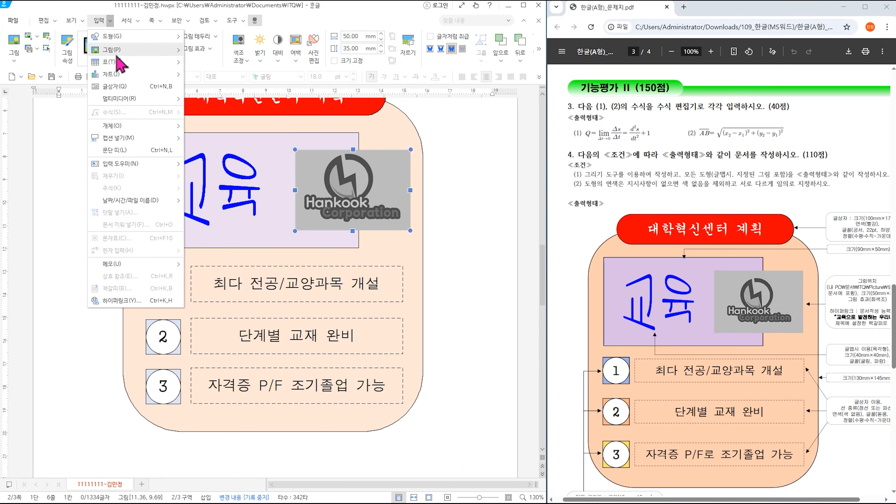
click(99, 21)
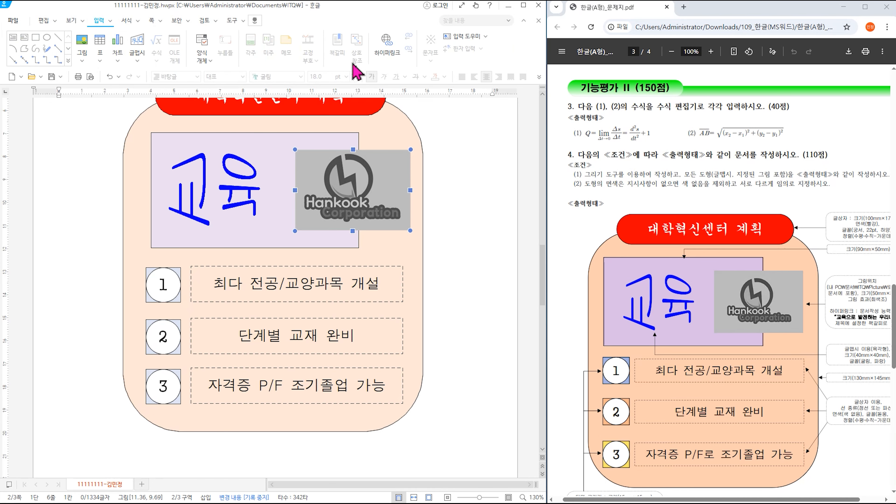
click(388, 44)
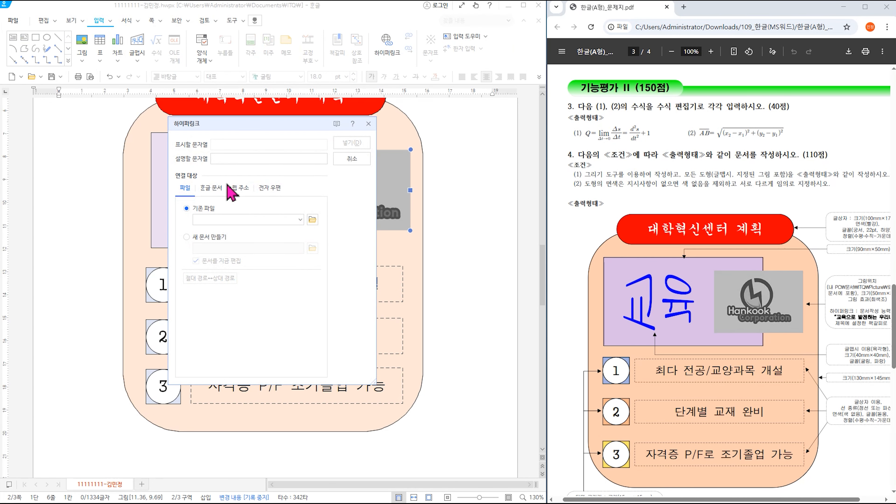
click(214, 190)
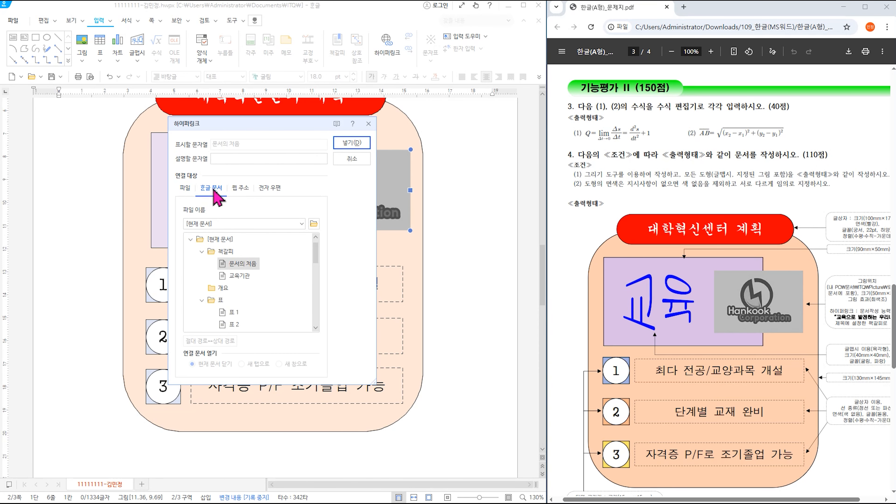
click(240, 277)
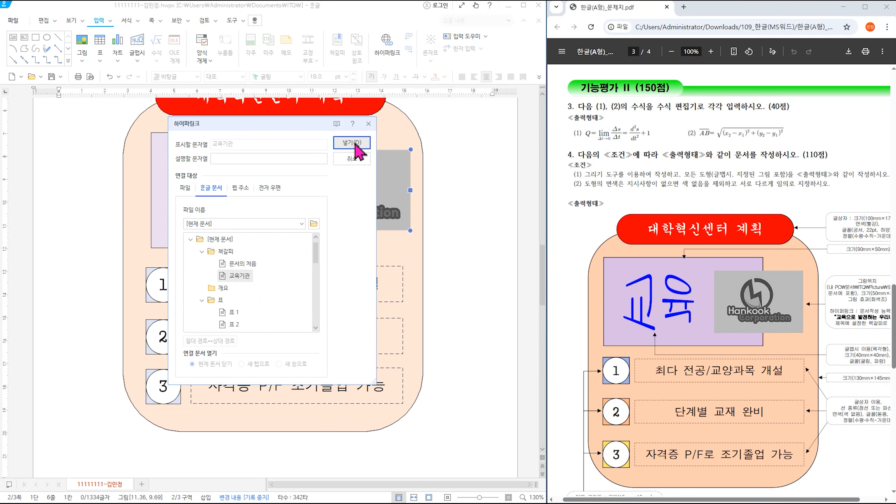
click(356, 143)
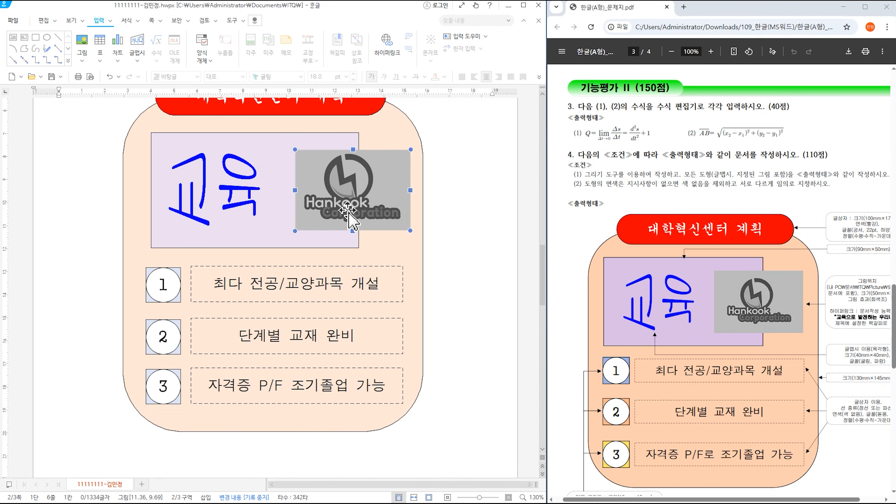
key(Escape)
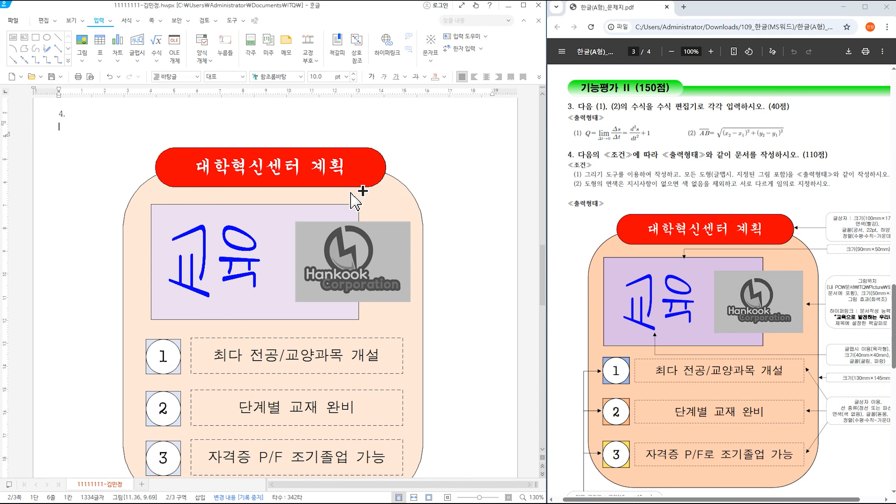
click(359, 261)
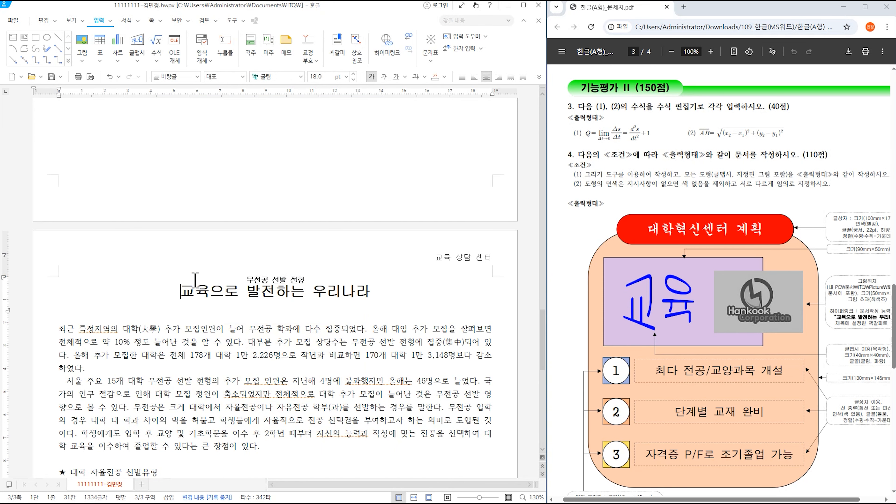
- Make 최 a two-line drop cap in 궁서 with a yellow fill
scroll(631, 300, down, 10)
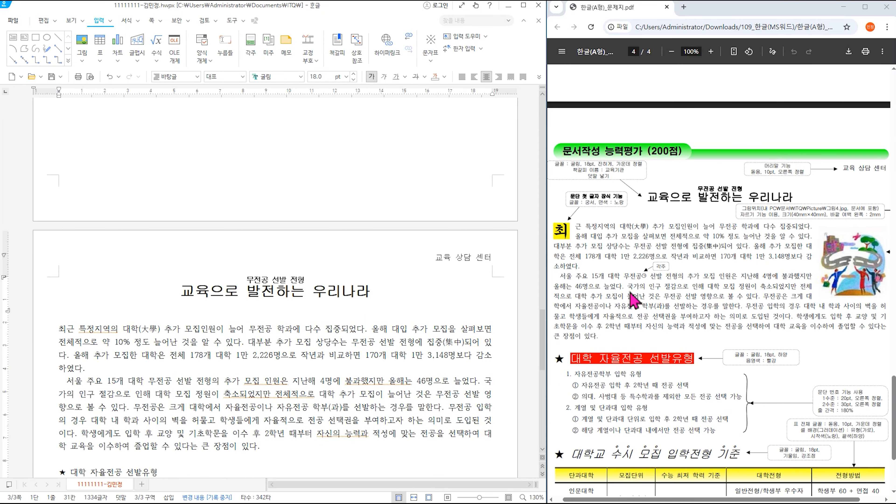
scroll(116, 324, down, 2)
click(59, 256)
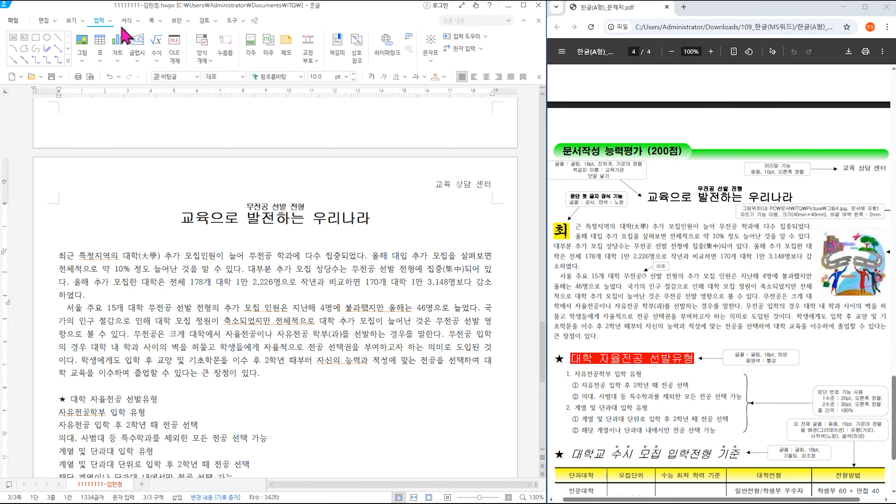
click(138, 21)
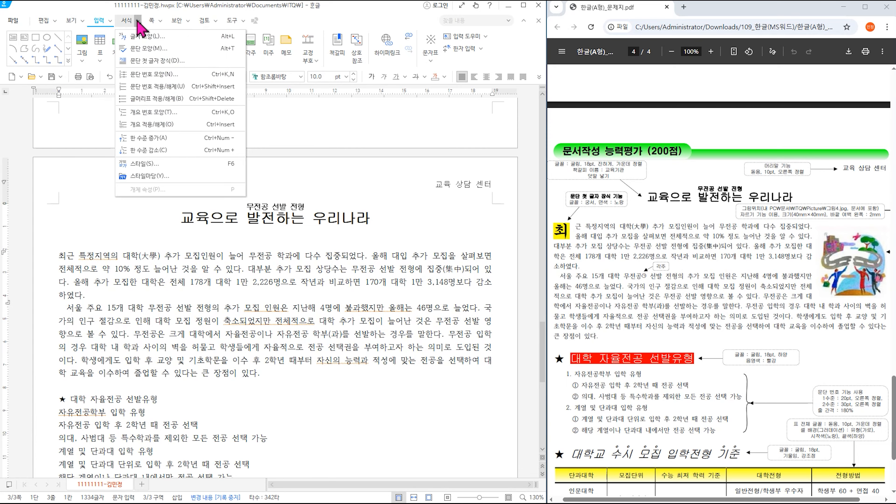
click(151, 61)
click(219, 204)
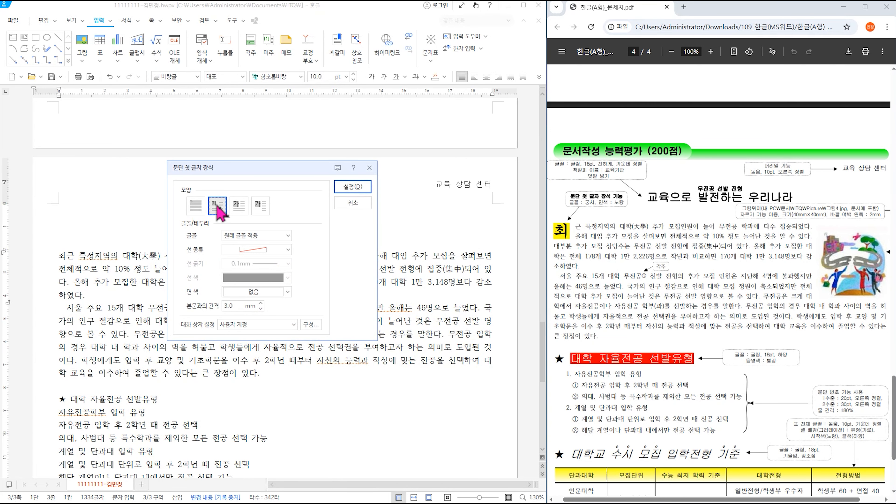
click(255, 244)
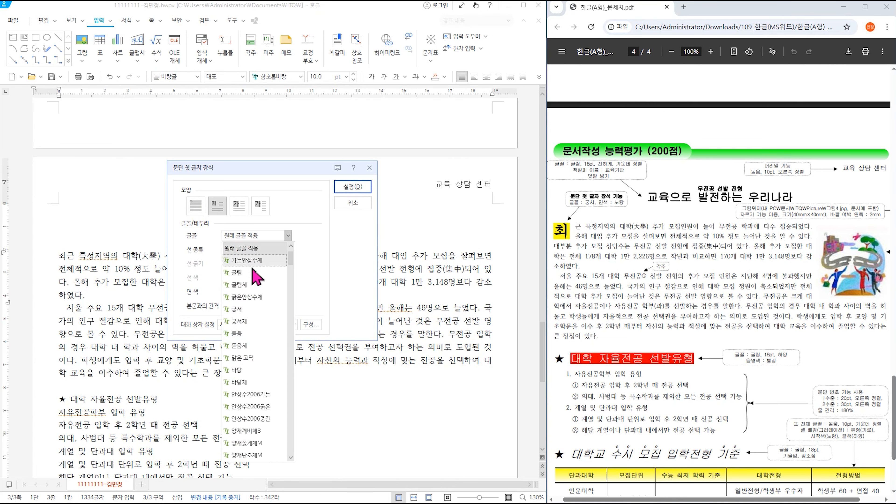
click(254, 315)
click(254, 292)
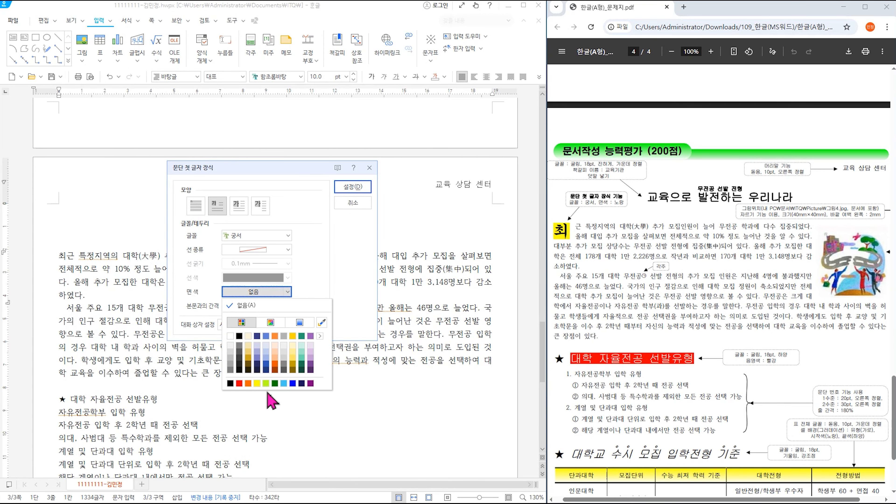
click(257, 383)
click(349, 187)
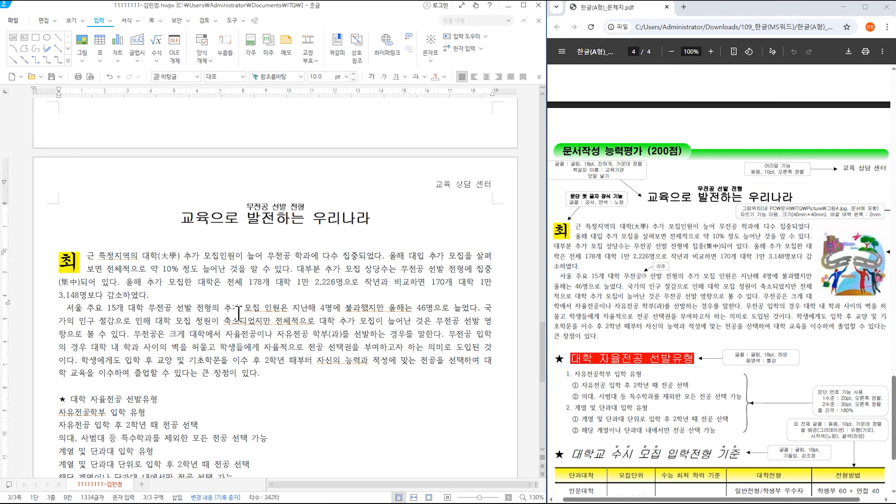
click(171, 308)
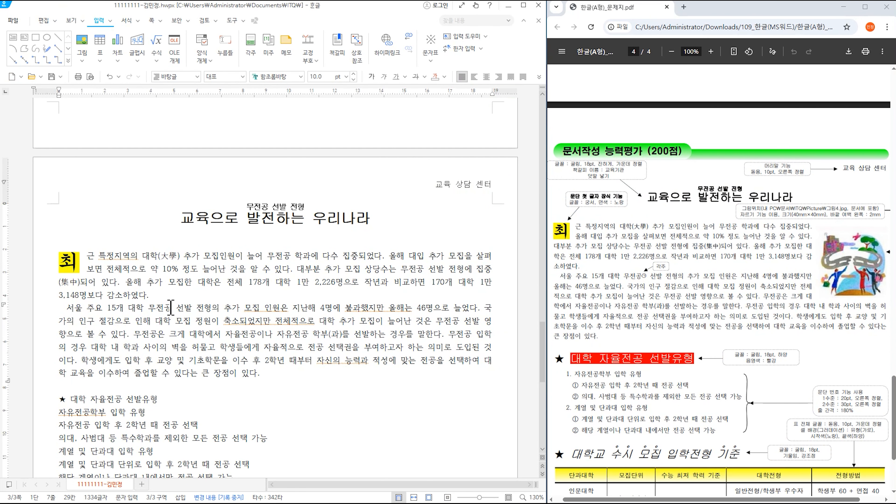
- Add a ㉠-style footnote on 무전공 reading '대학교 입학시 전공 학과를 결정하지 않고 입학 후 전공을 결정하는…'
click(111, 21)
mouse_move(144, 190)
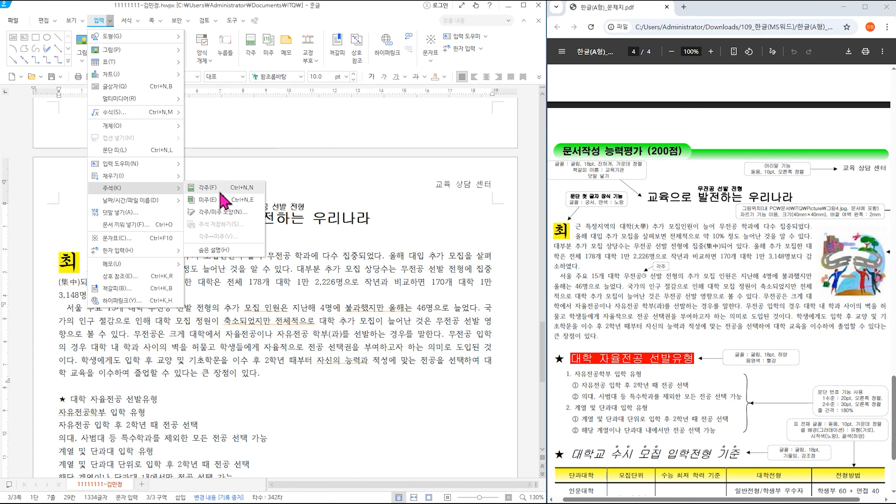
click(220, 190)
scroll(774, 353, down, 4)
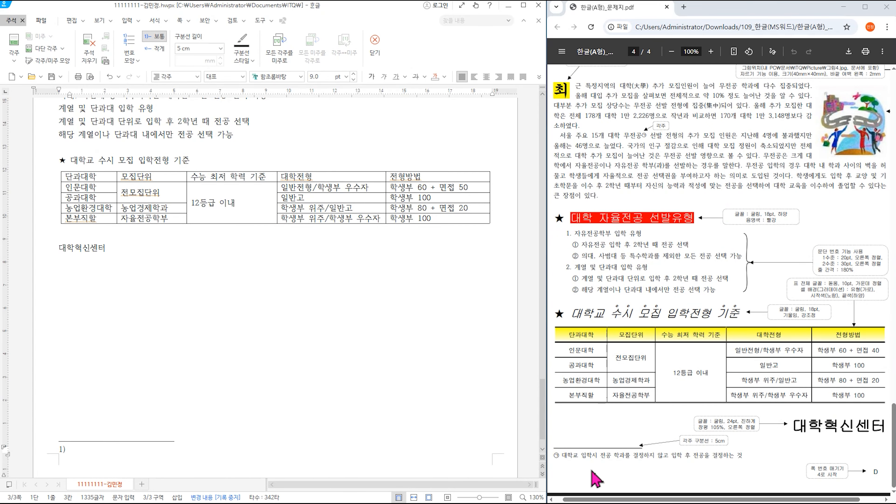
click(81, 451)
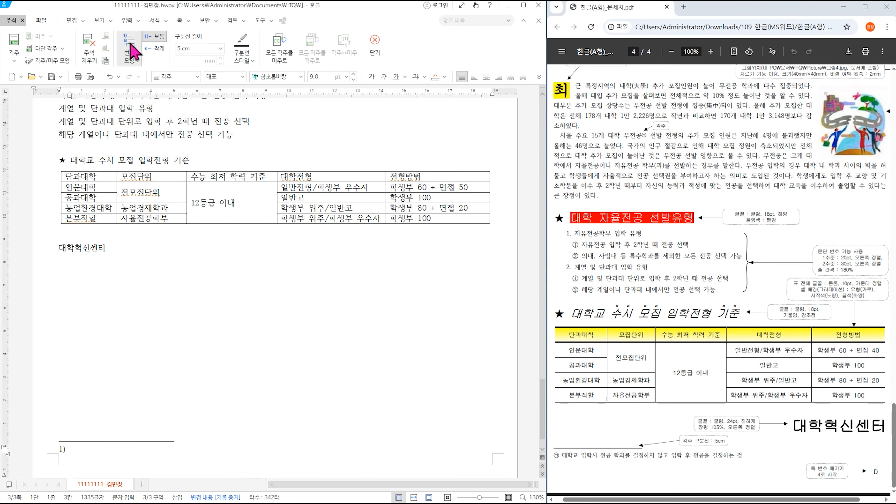
click(133, 56)
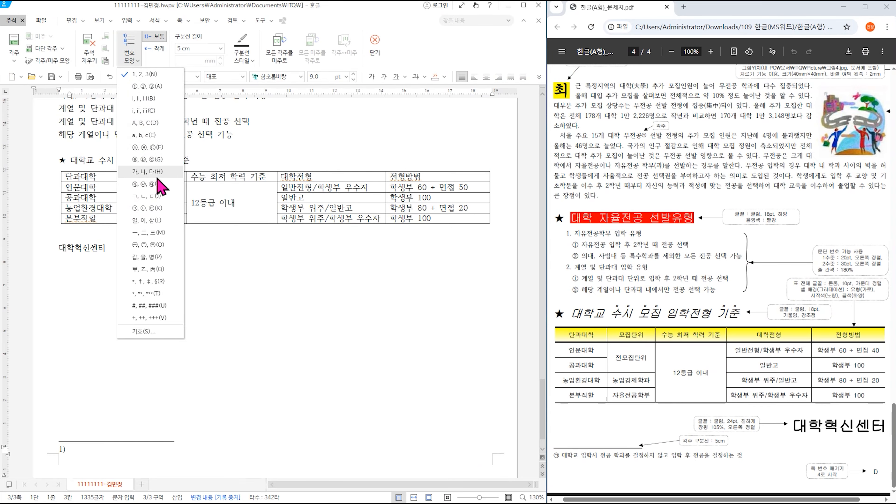
click(147, 208)
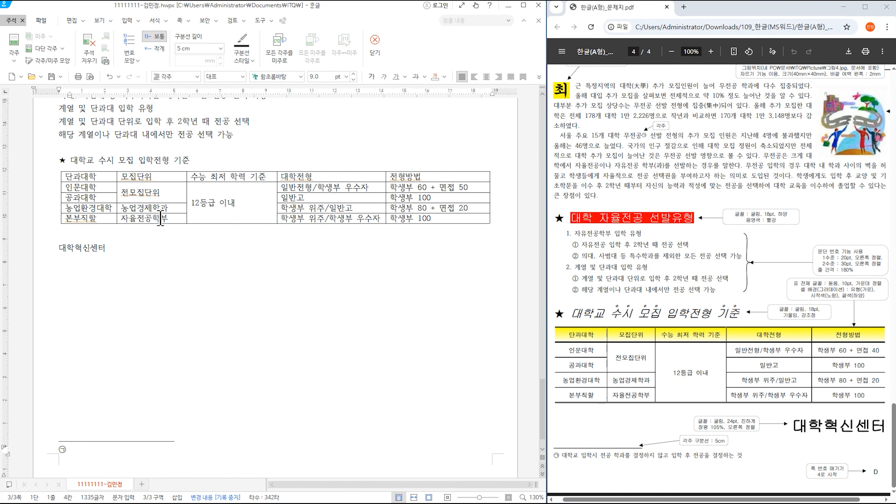
text(교 입)
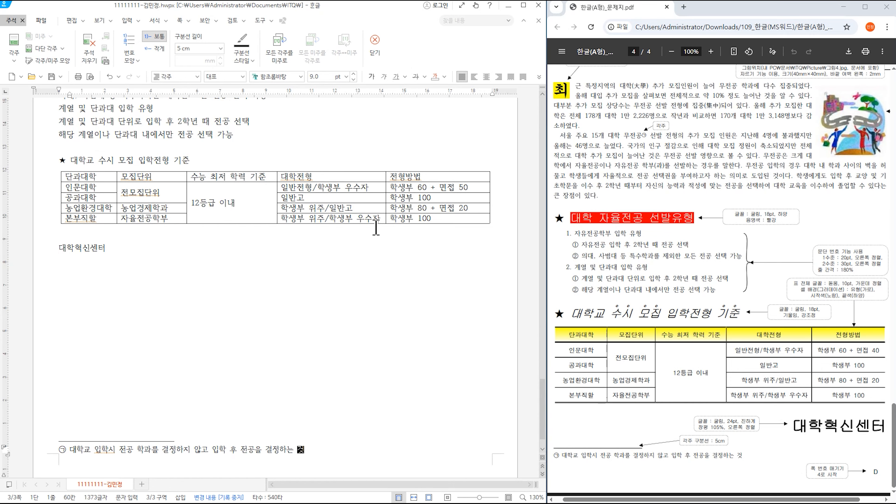
click(715, 448)
click(374, 42)
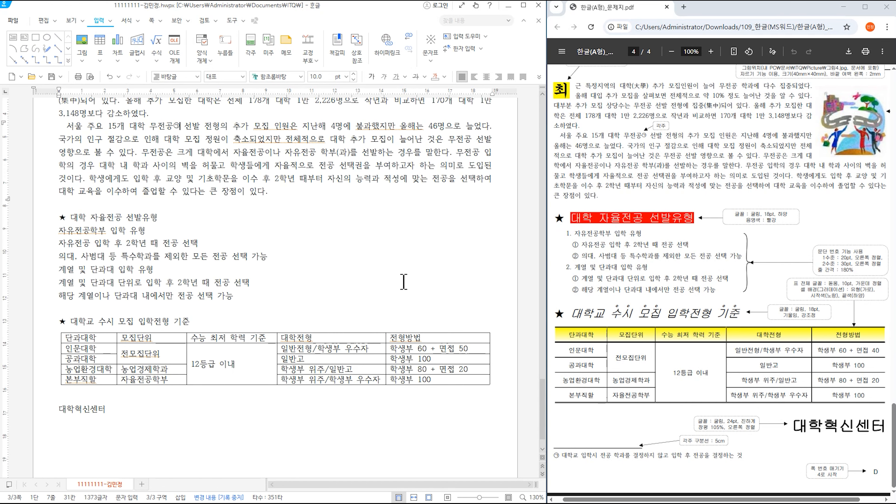
- Insert 그림4.JPG and crop it to the roads-and-people figure
scroll(415, 280, up, 3)
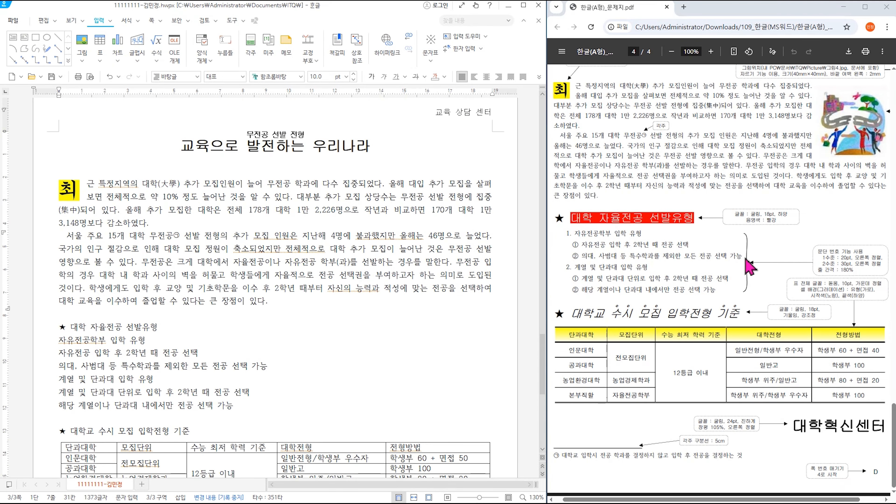
scroll(854, 148, up, 3)
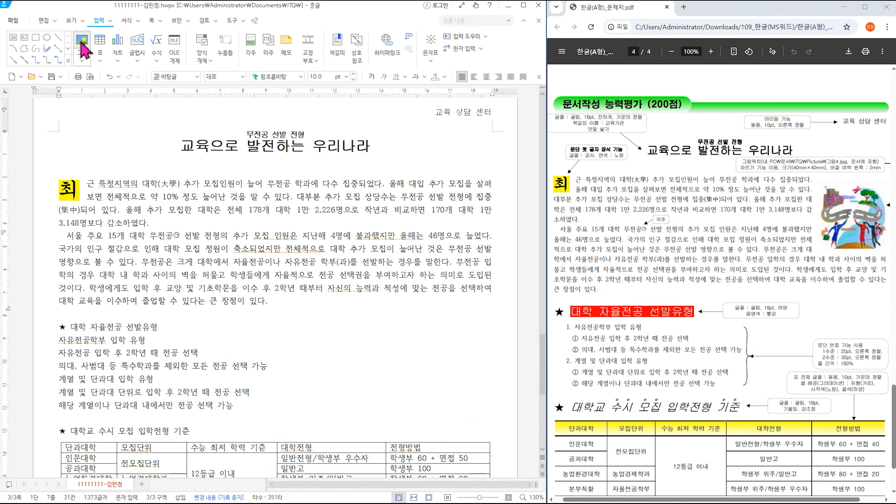
click(81, 41)
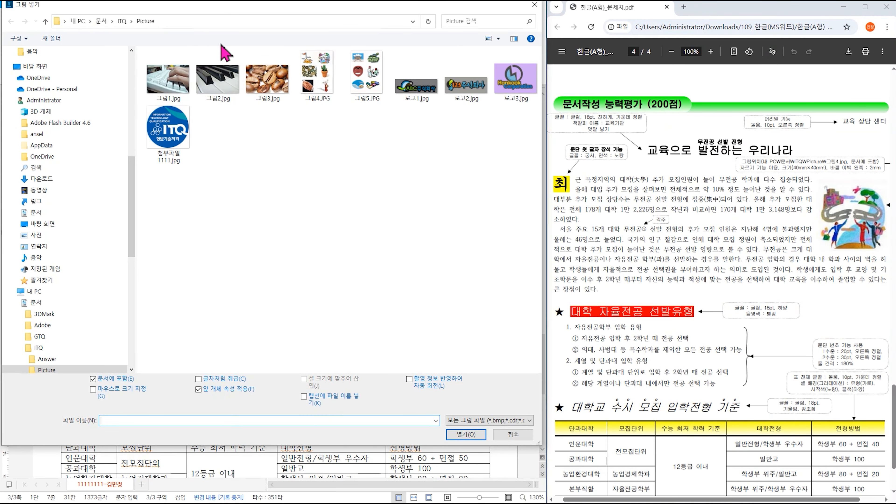
click(640, 172)
double_click(319, 87)
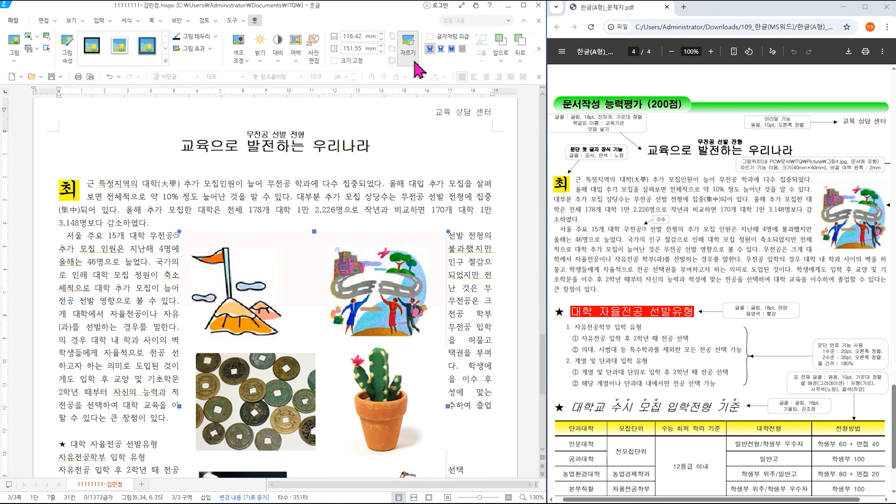
click(408, 44)
scroll(300, 287, down, 5)
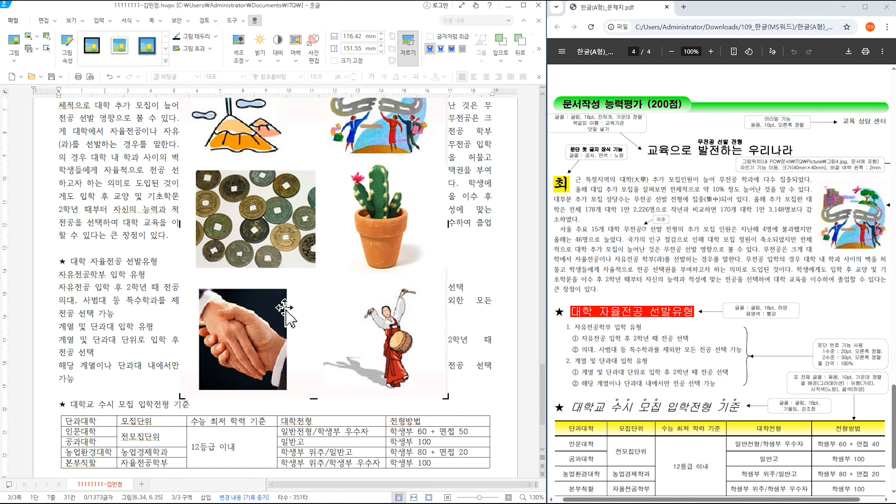
drag(178, 392, 321, 166)
scroll(434, 264, up, 3)
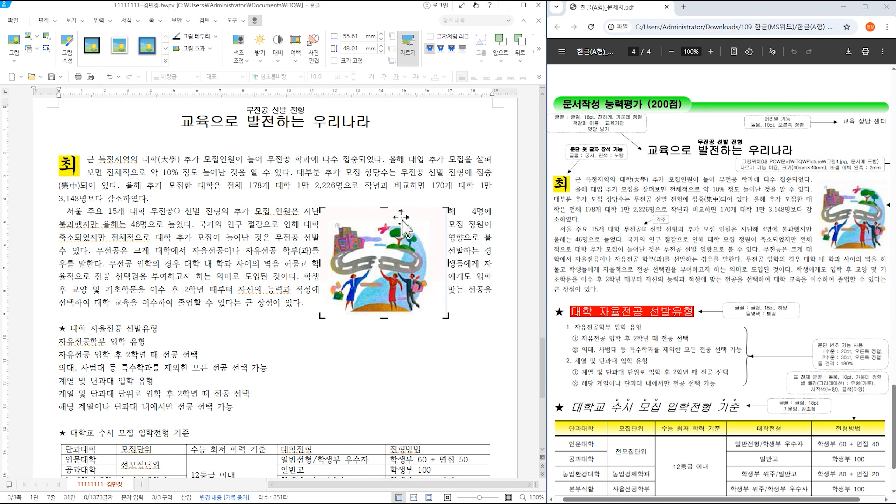
- Size the picture 40×40 mm with a 2 mm left margin, beside the first paragraph's right
double_click(402, 232)
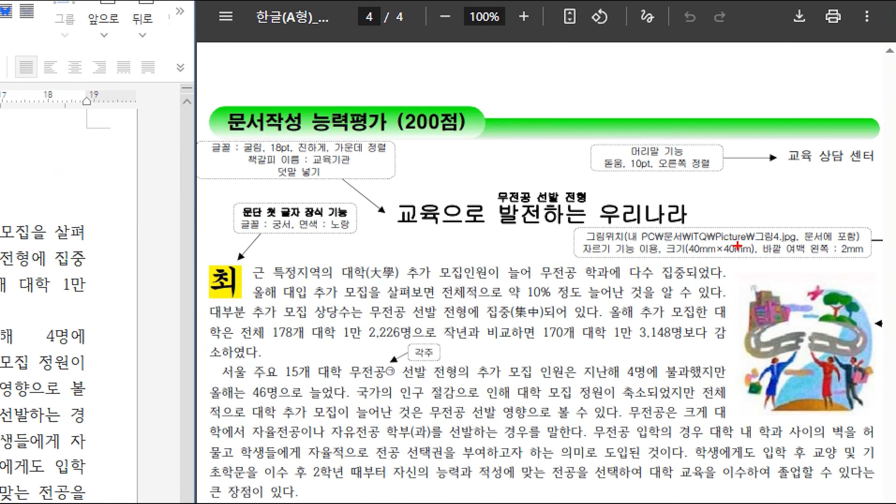
drag(656, 235, 890, 262)
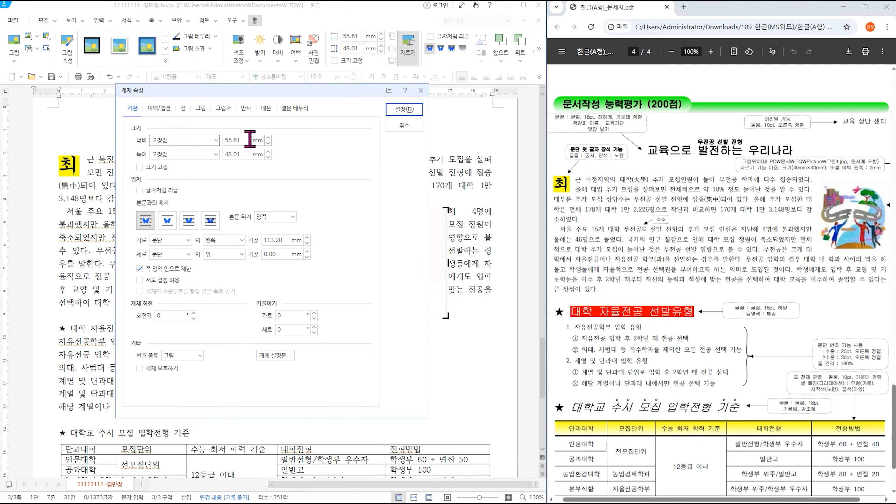
key(Tab)
text(40)
key(Tab)
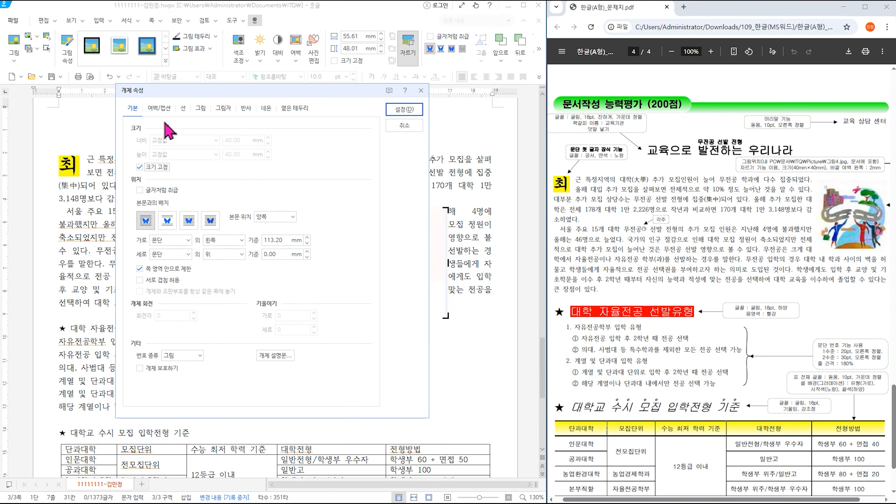
click(164, 113)
double_click(163, 140)
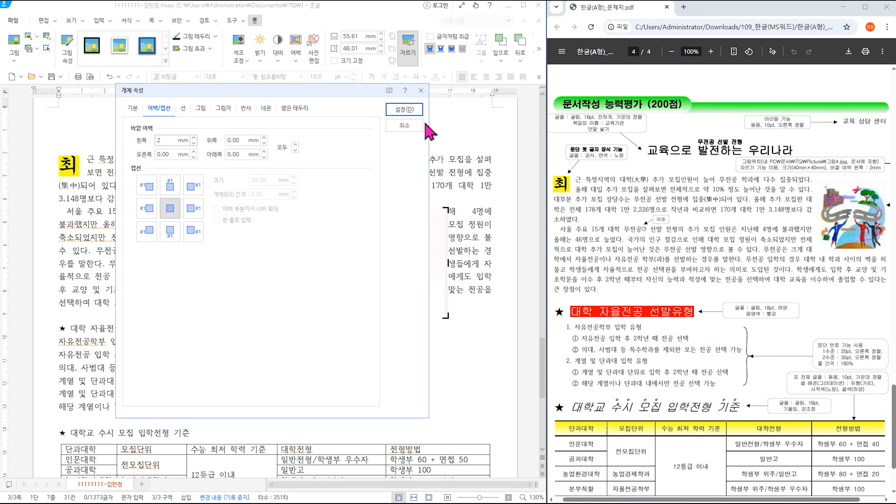
click(404, 109)
drag(402, 224, 446, 192)
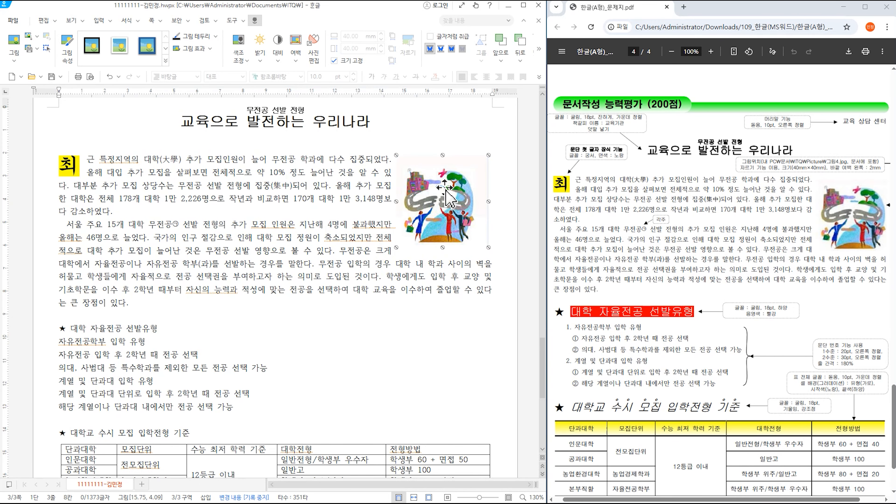
key(Right)
key(Right)
key(Right)
key(Right)
key(Right)
key(Right)
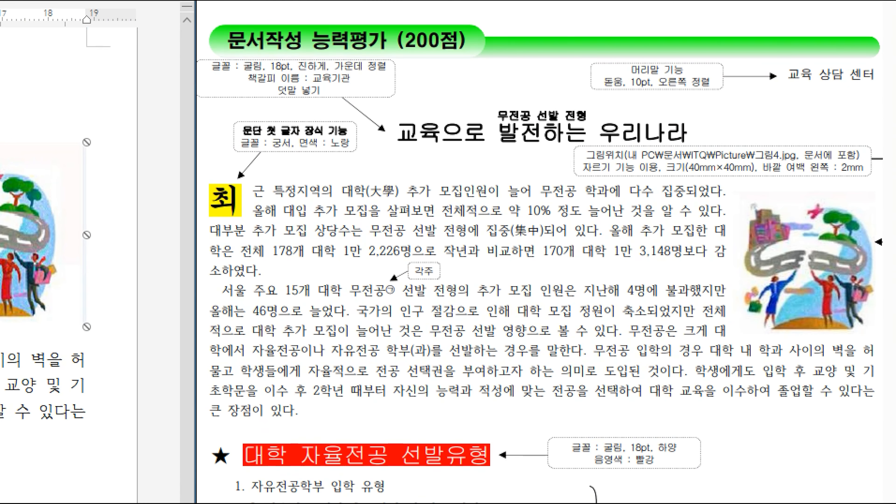
- Shift the picture flush right beside the opening paragraphs to match the reference line breaks
mouse_move(692, 179)
mouse_down()
mouse_move(748, 386)
mouse_move(745, 349)
mouse_up()
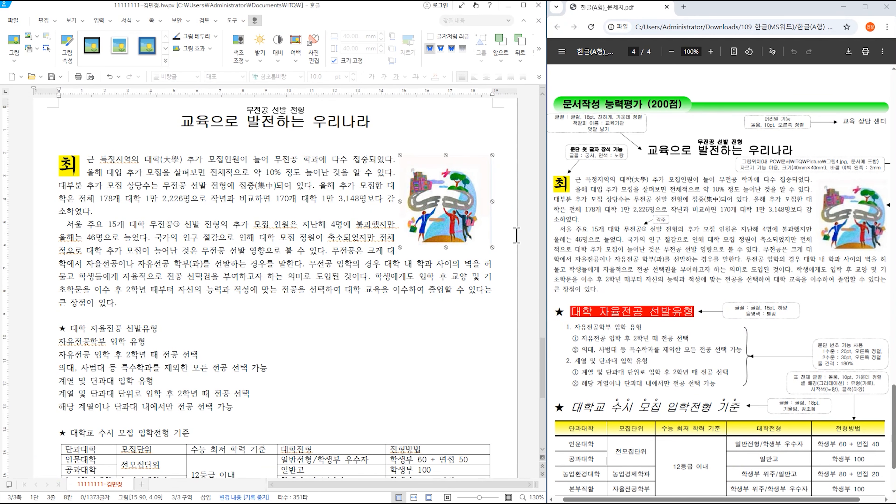
scroll(376, 271, down, 3)
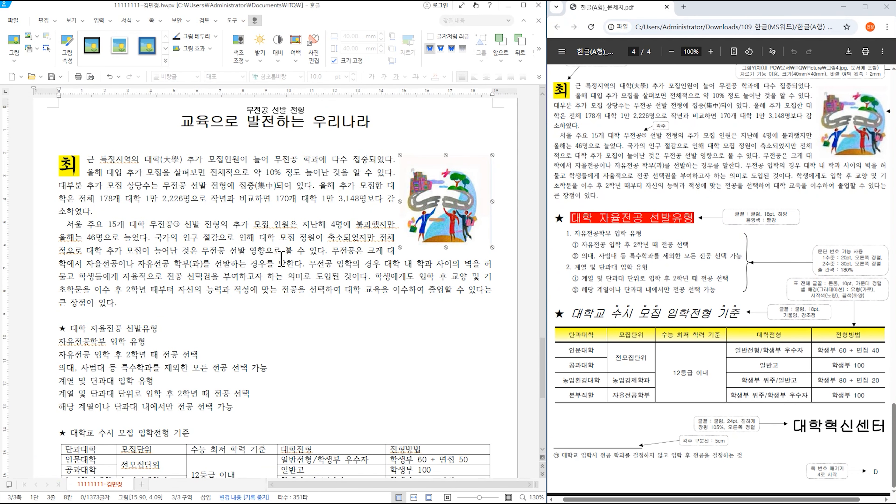
scroll(282, 259, down, 5)
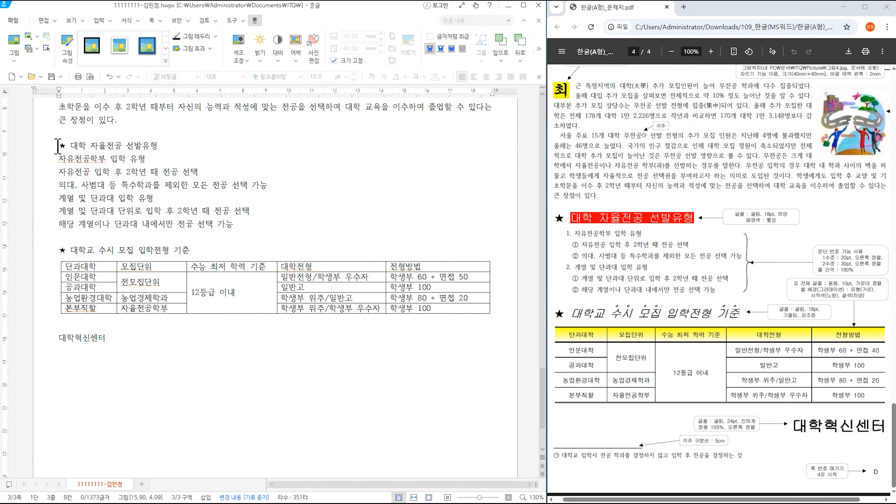
- Set the ★ 대학 자율전공 선발유형 heading line to 굴림, 18 pt
drag(58, 146, 164, 145)
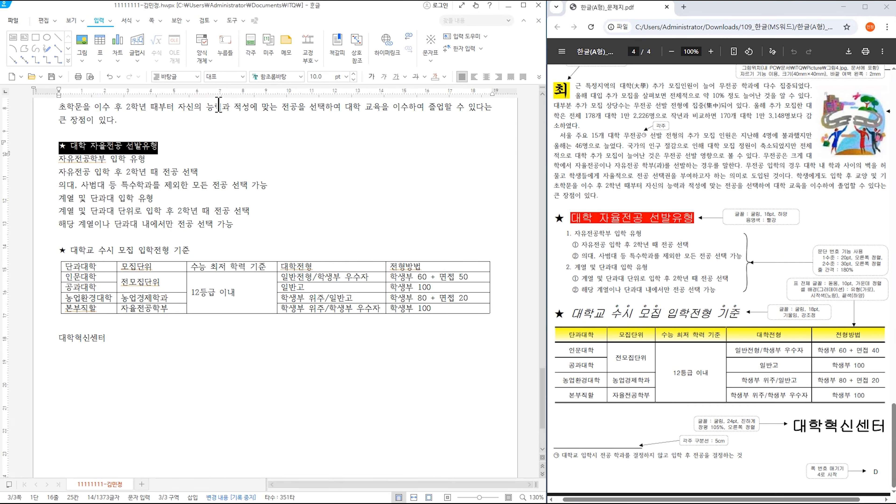
click(300, 76)
scroll(337, 141, up, 15)
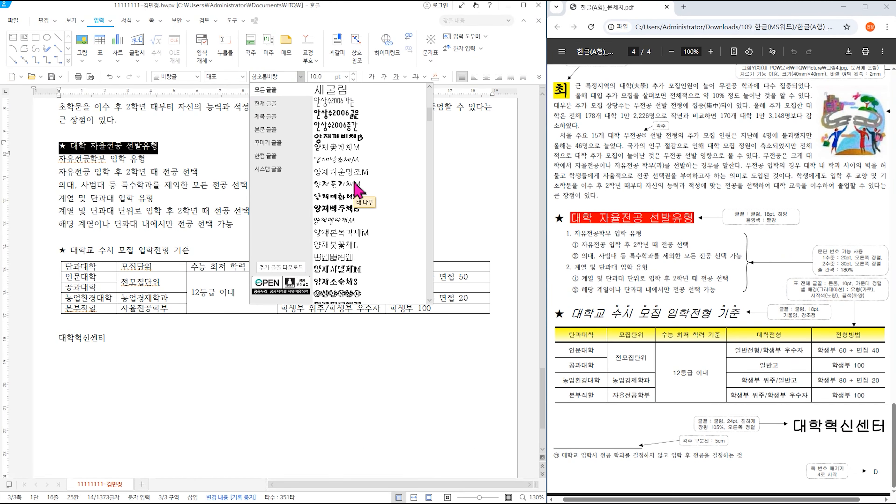
click(334, 93)
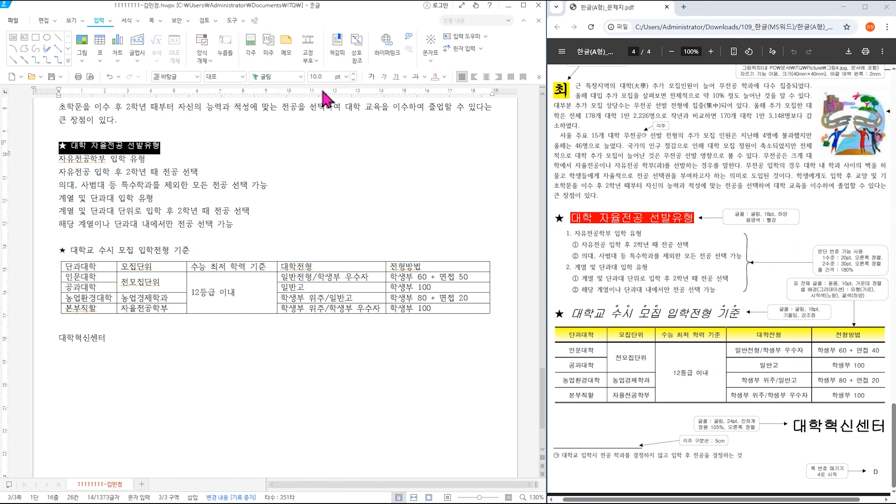
click(346, 76)
click(331, 223)
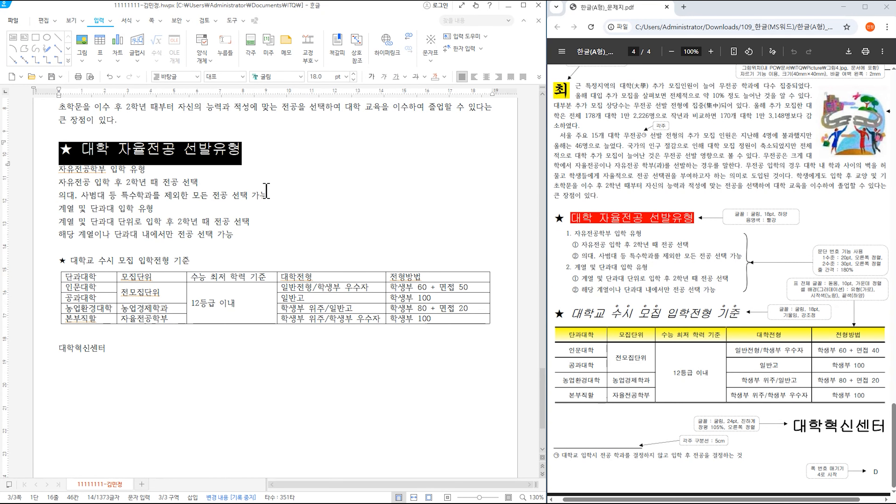
click(153, 149)
- Give the words 대학 자율전공 선발유형 white text colour and red shading via 글자 모양
drag(86, 149, 264, 150)
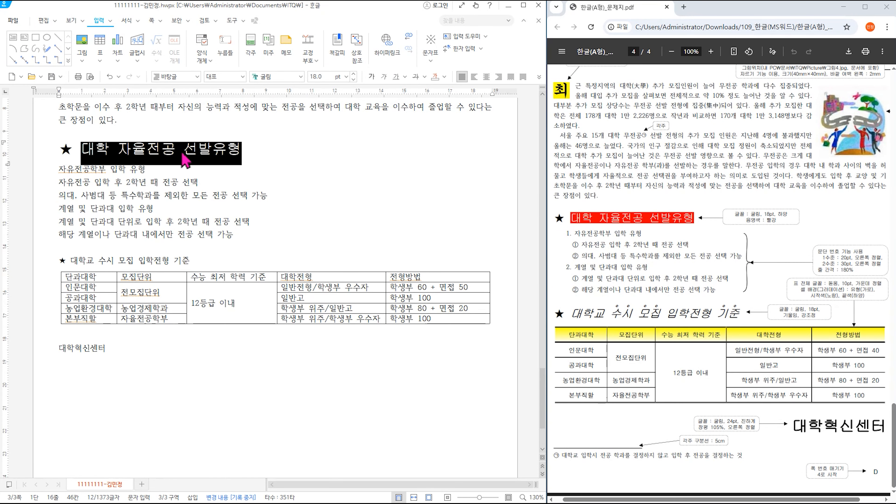
right_click(200, 149)
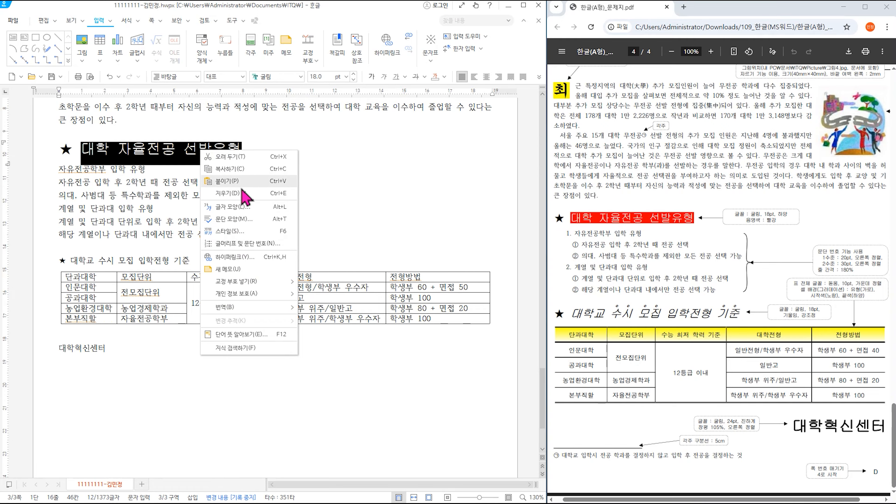
click(233, 208)
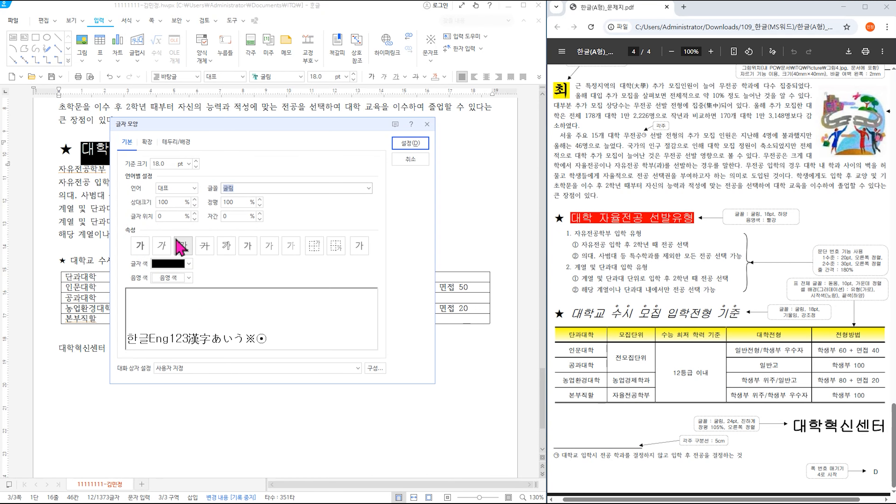
click(166, 264)
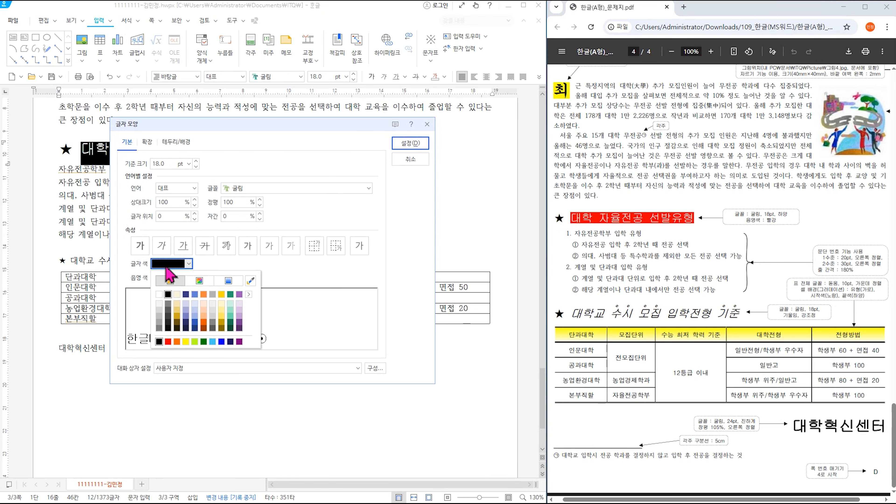
click(159, 294)
click(171, 278)
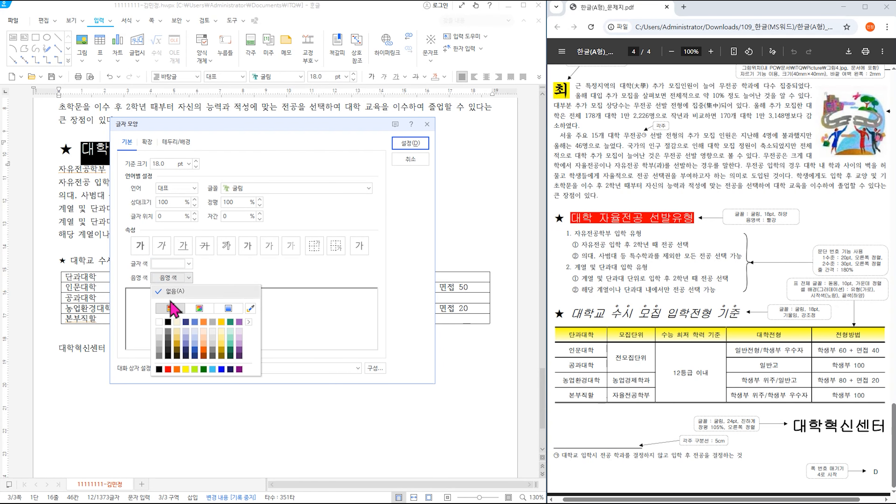
click(168, 368)
click(404, 145)
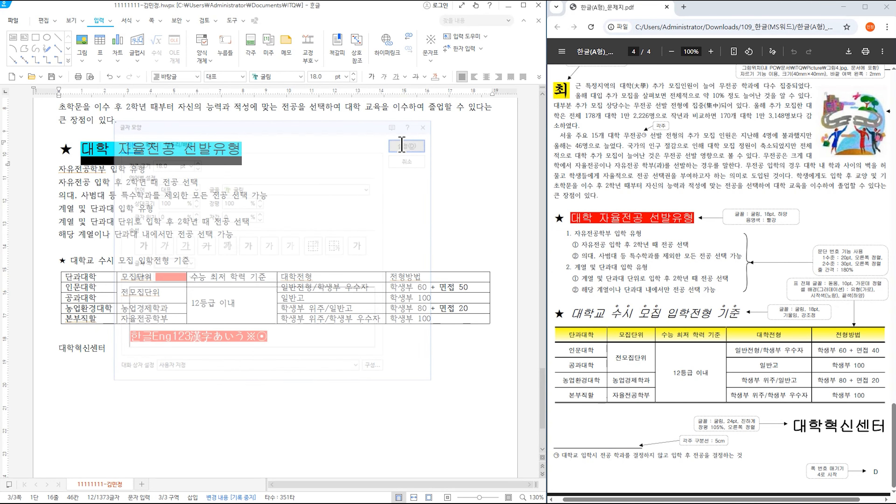
click(308, 237)
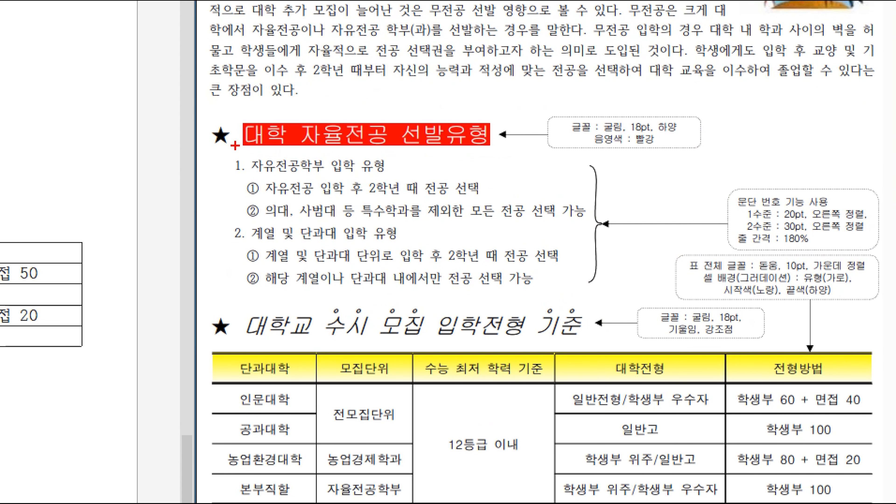
drag(218, 159, 617, 305)
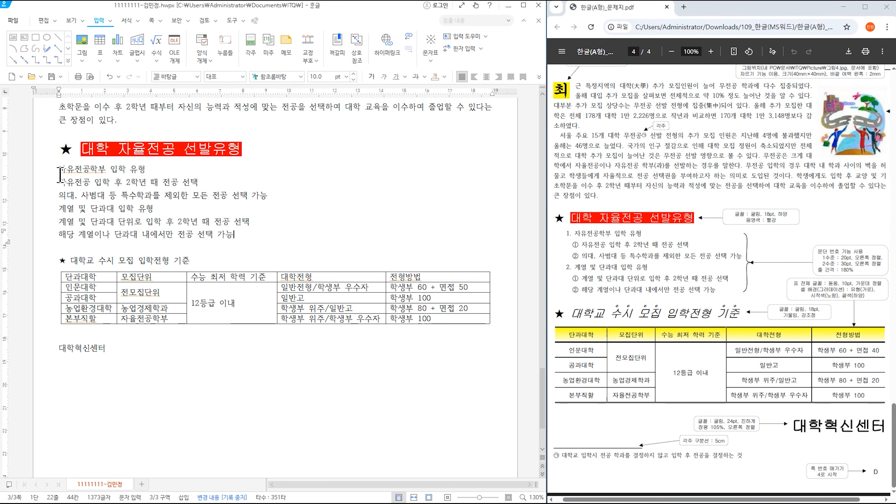
drag(60, 172, 264, 244)
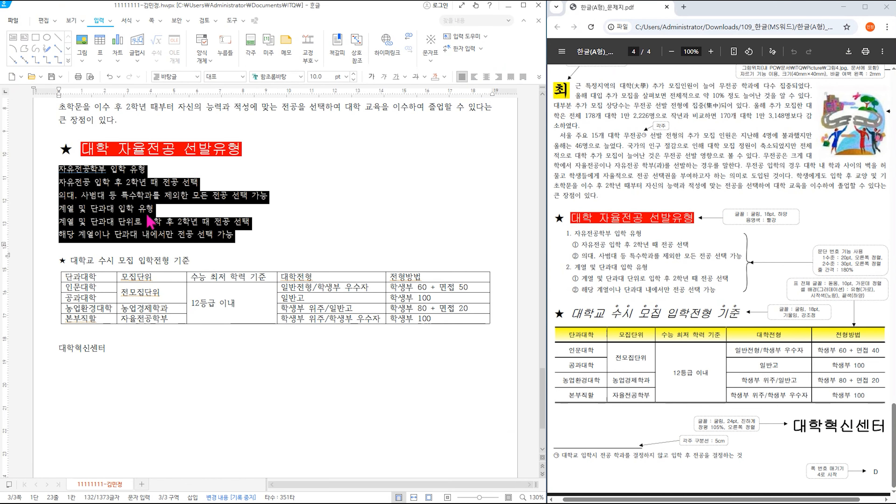
- Pick the 1. 가. numbering style and customise level 1 to width 20 pt, right-aligned
click(152, 20)
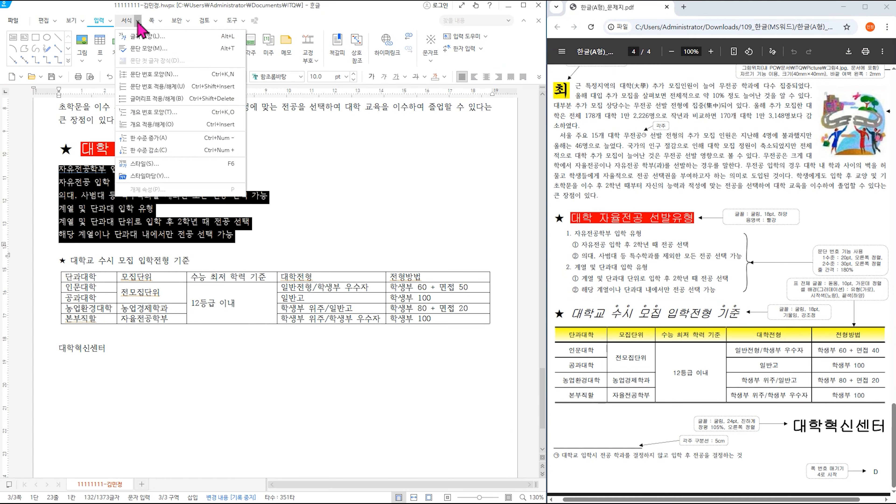
mouse_move(138, 20)
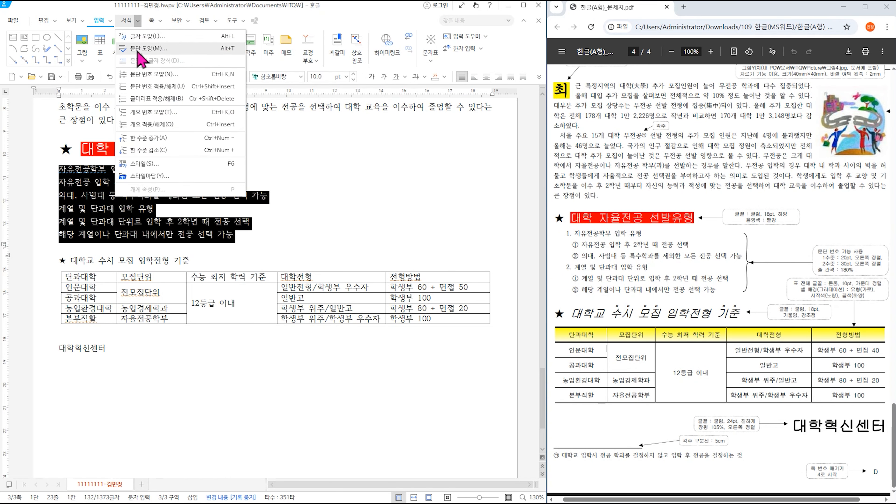
click(148, 74)
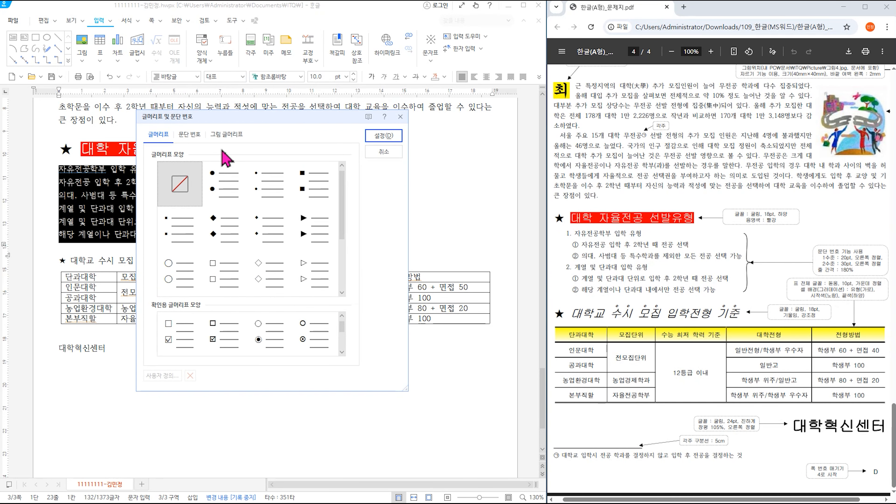
click(188, 136)
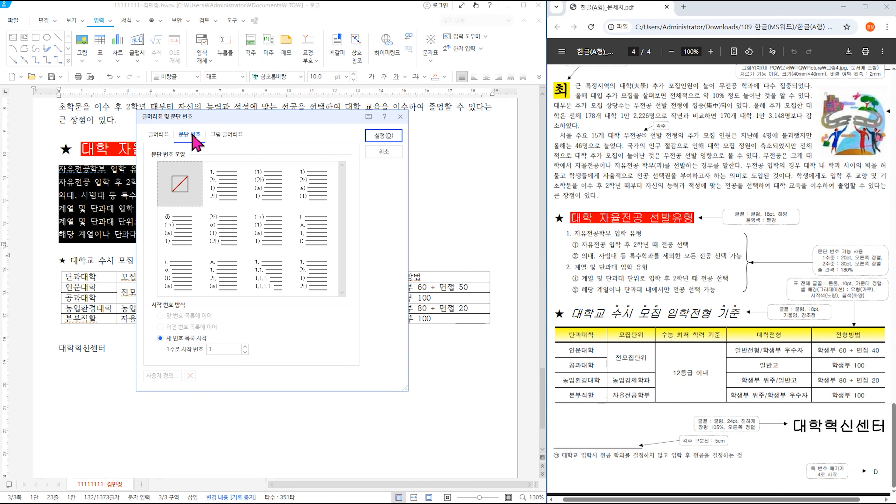
click(225, 199)
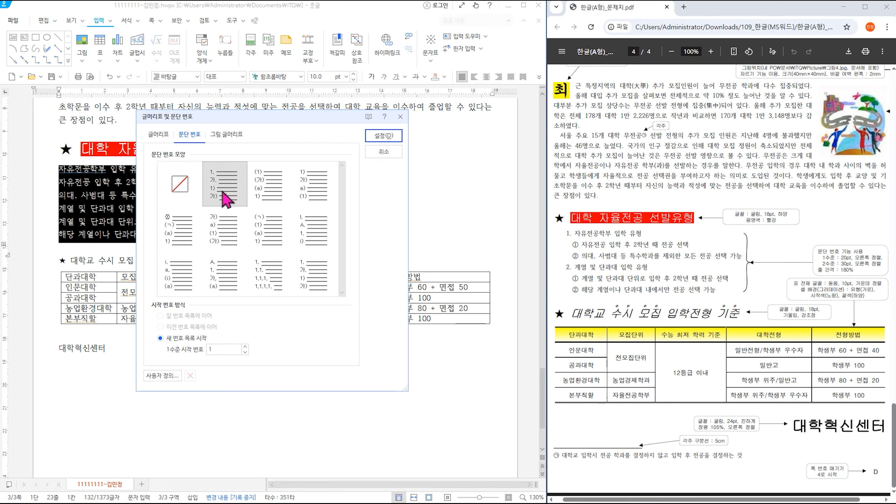
click(162, 379)
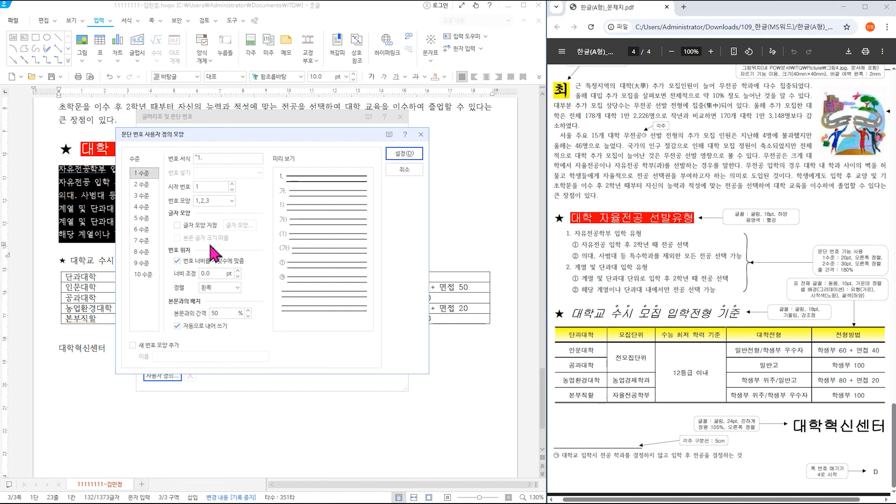
drag(217, 272, 165, 275)
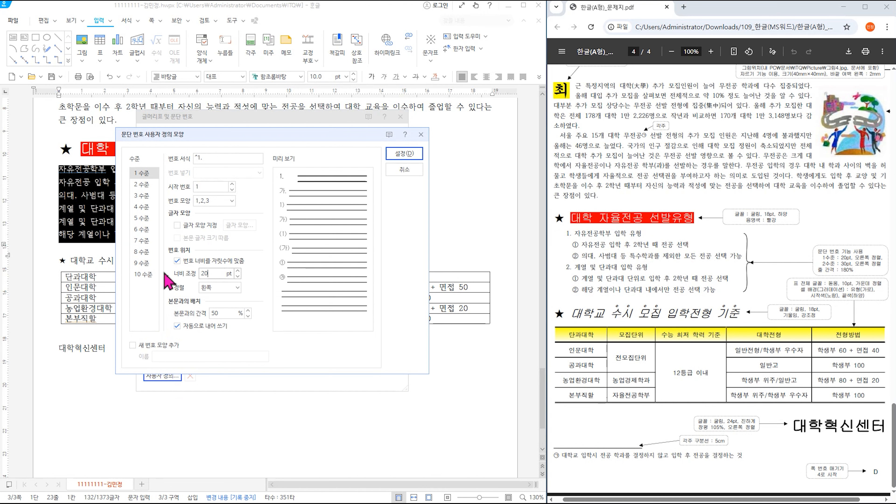
click(219, 288)
click(224, 324)
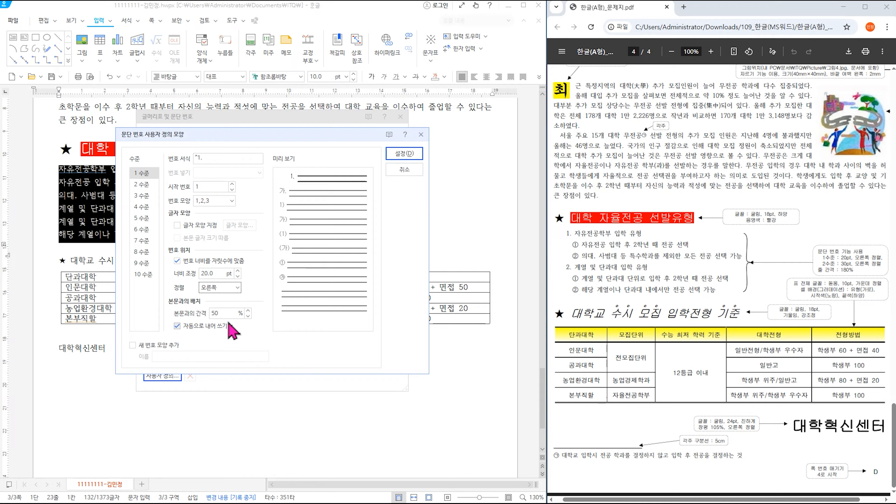
- Set level 2 to circled numbers ①②③, width 30 pt, right-aligned, and apply
click(153, 188)
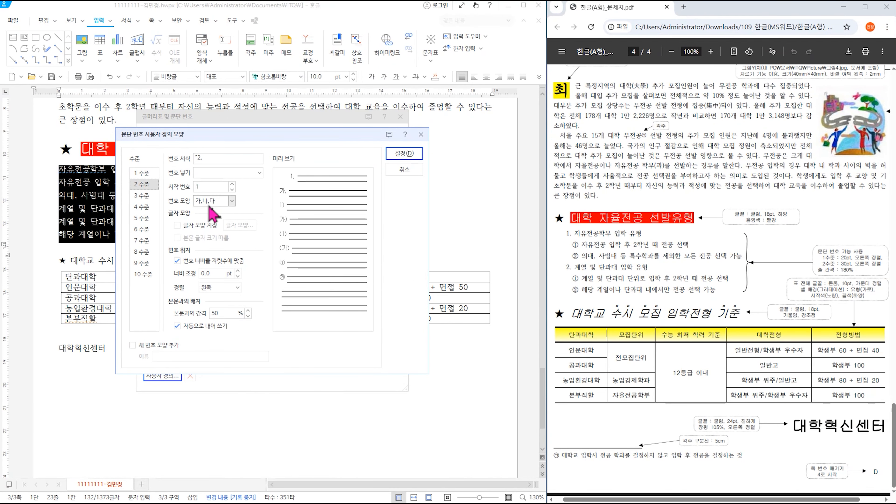
click(426, 270)
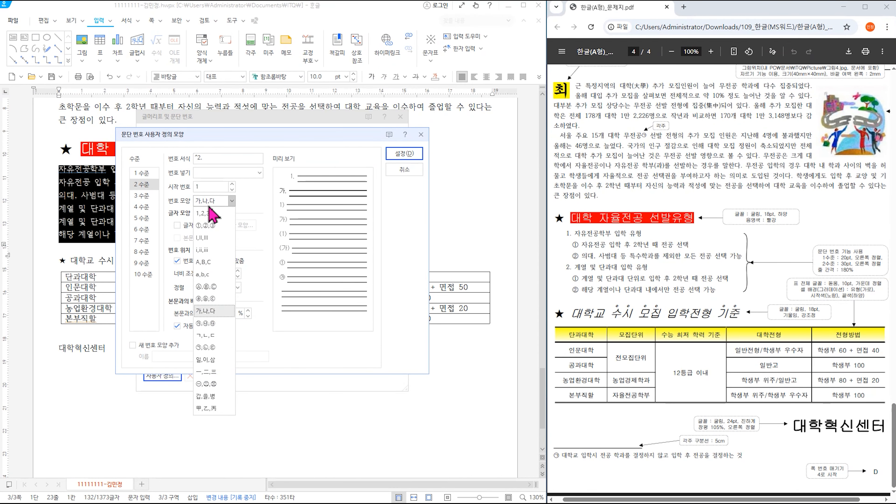
click(211, 226)
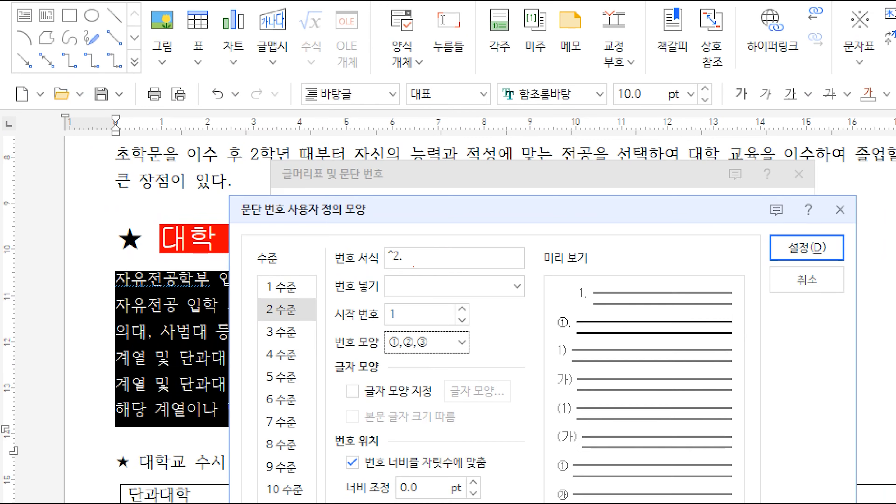
drag(413, 267, 427, 251)
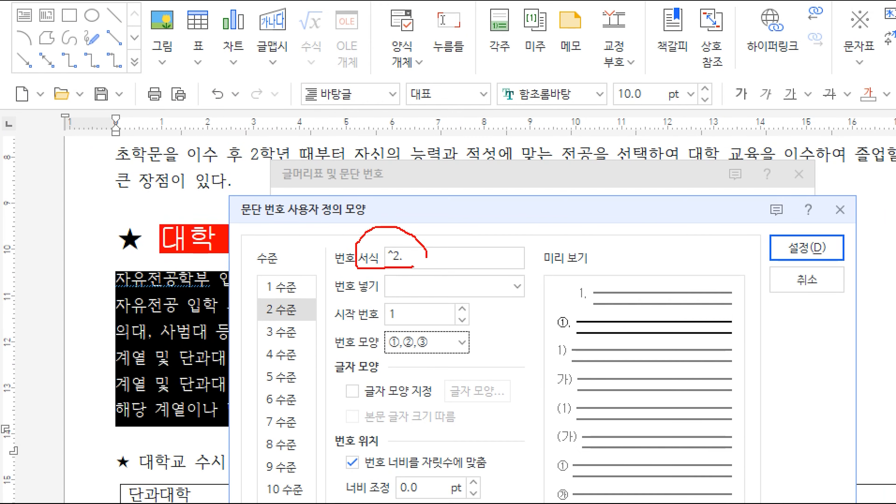
key(Escape)
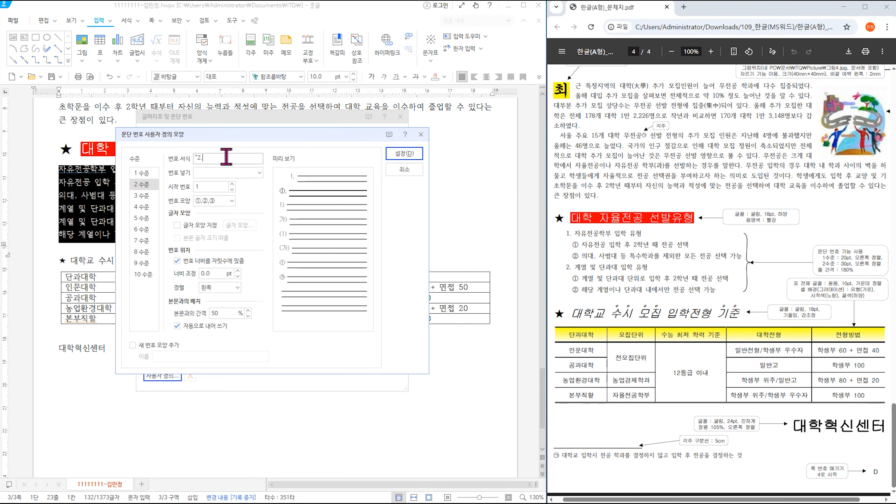
double_click(214, 274)
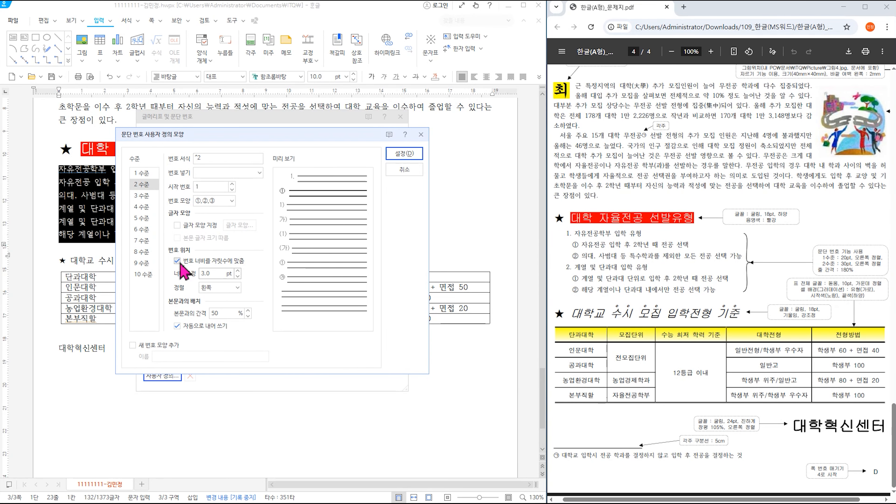
text(30)
click(222, 288)
click(229, 327)
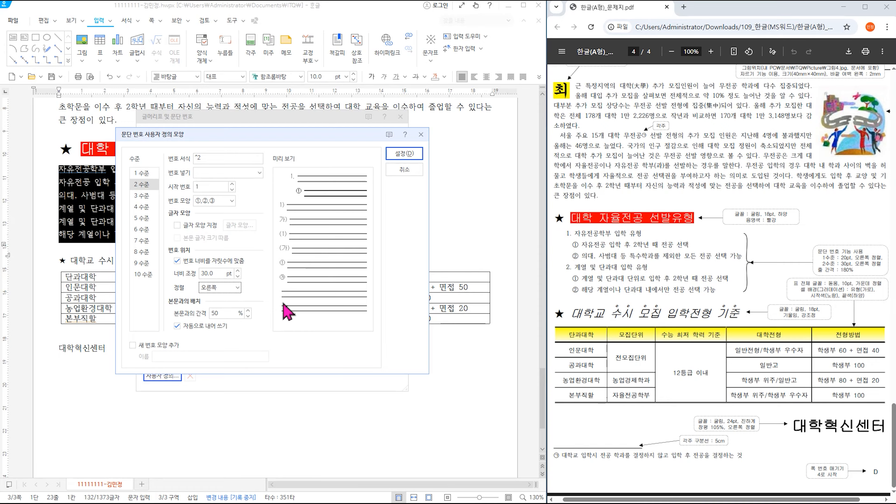
click(402, 154)
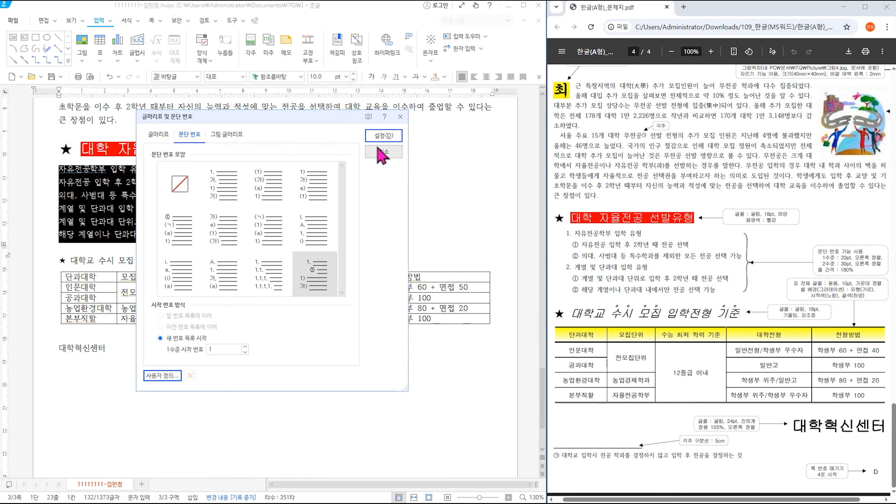
click(384, 136)
click(268, 183)
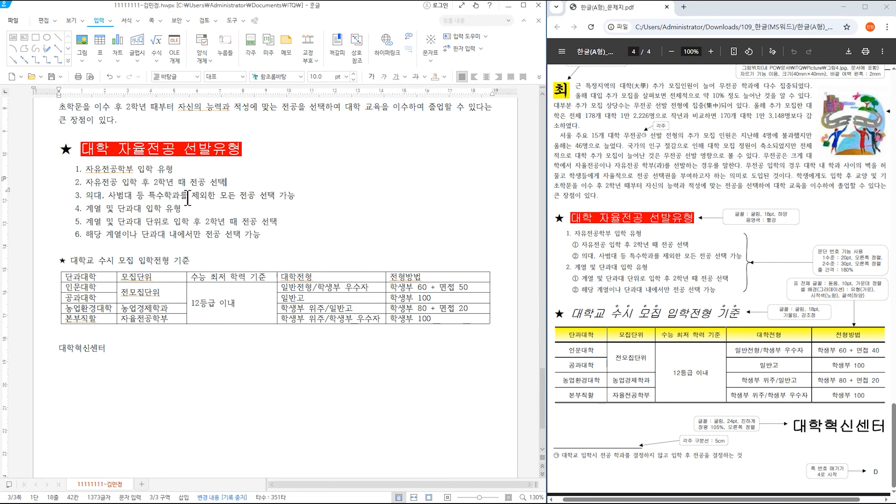
- Demote list lines 2–3 to level-2 sub-items with Ctrl+Num +, then select items 3–4 to demote
drag(86, 182, 312, 197)
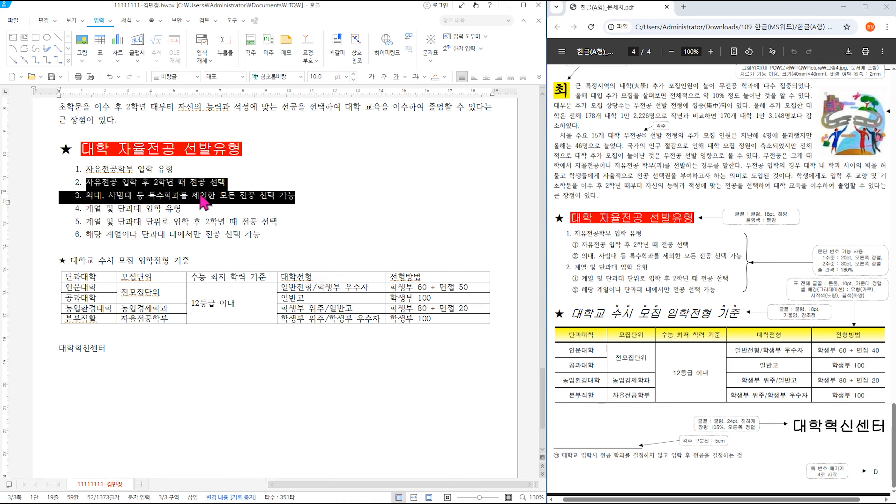
key(ctrl+KP_Add)
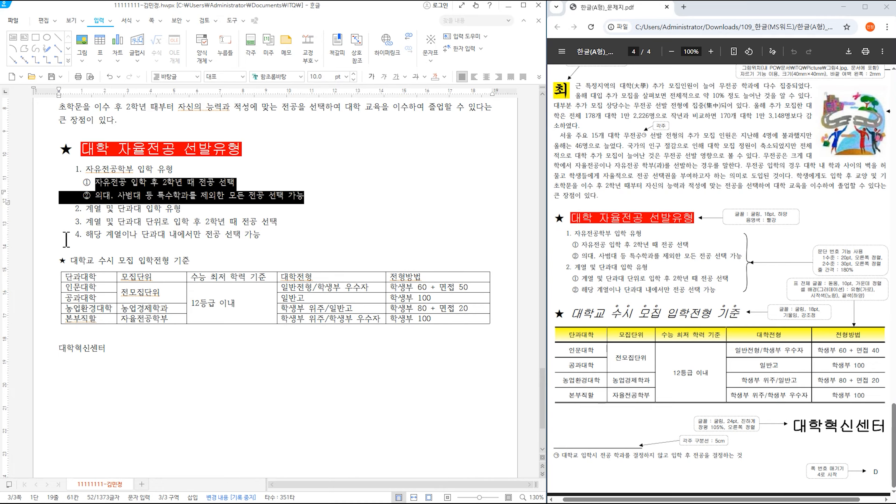
drag(84, 224, 278, 235)
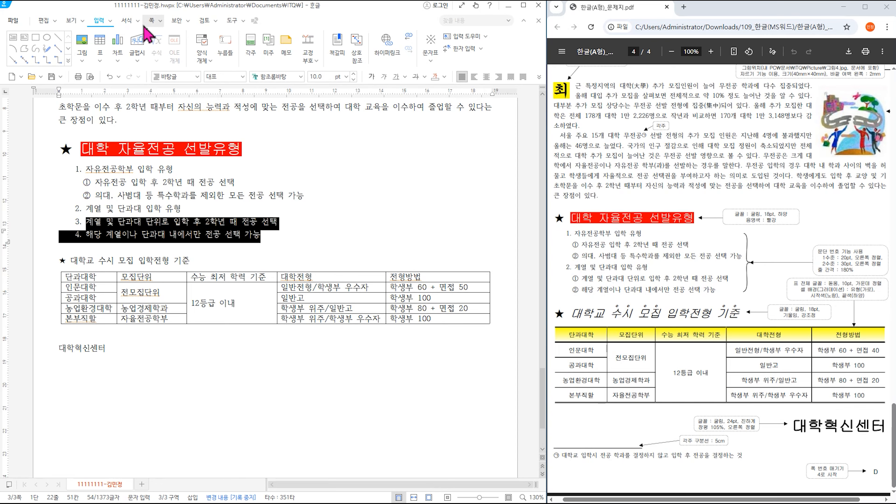
click(137, 21)
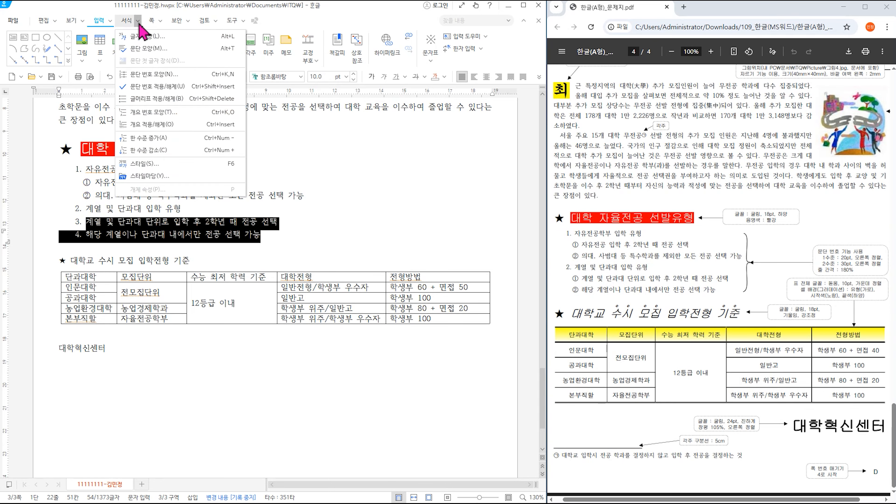
- Demote list items 3–4 to circled level-2 items and give the whole list 180% line spacing
click(226, 150)
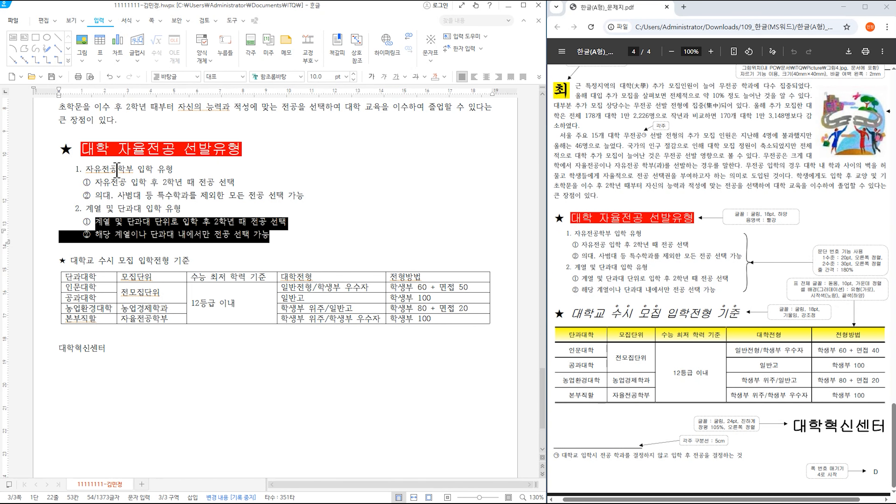
drag(72, 170, 304, 241)
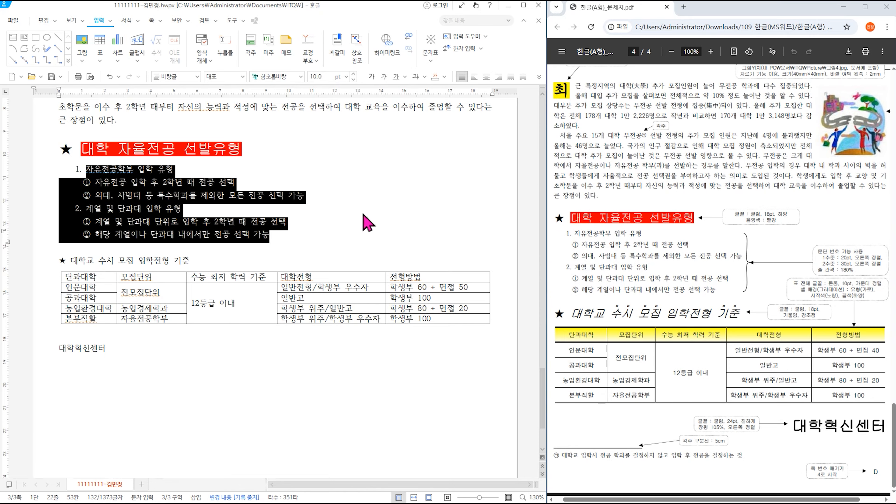
click(538, 78)
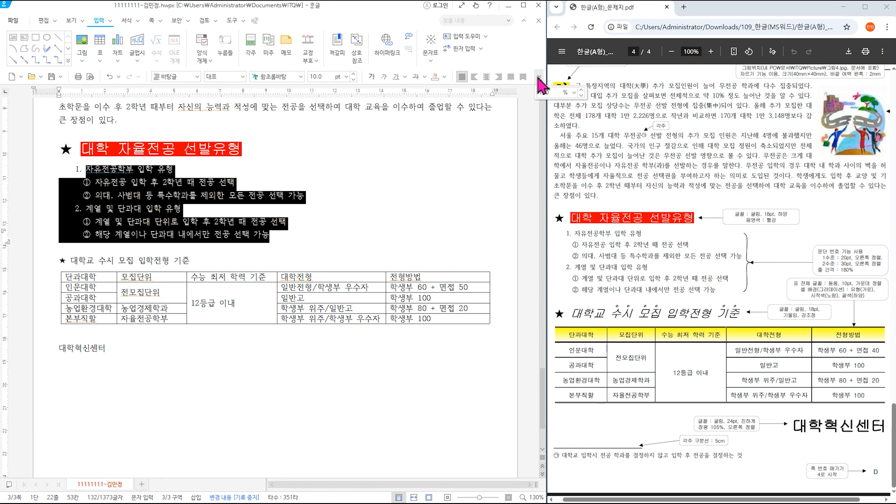
click(574, 93)
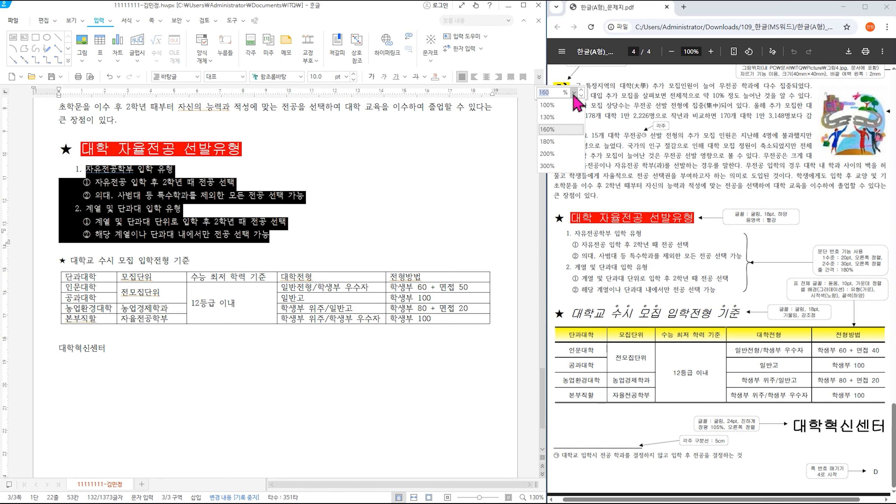
click(566, 141)
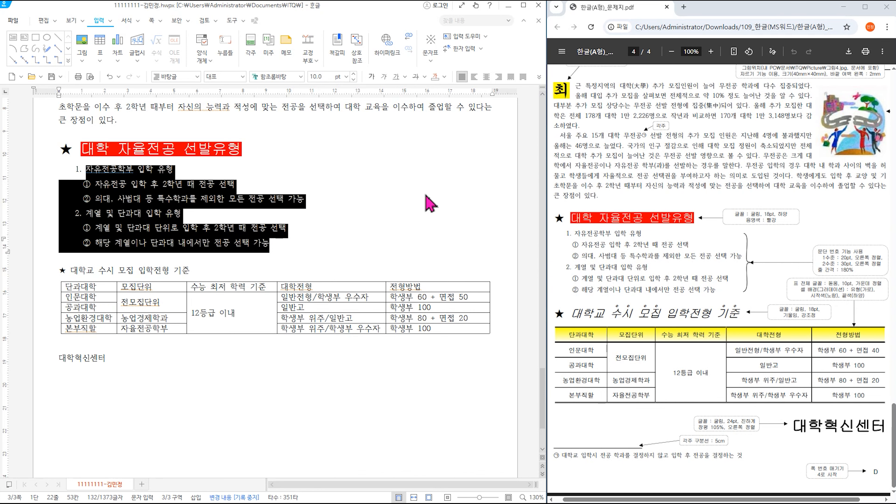
click(422, 184)
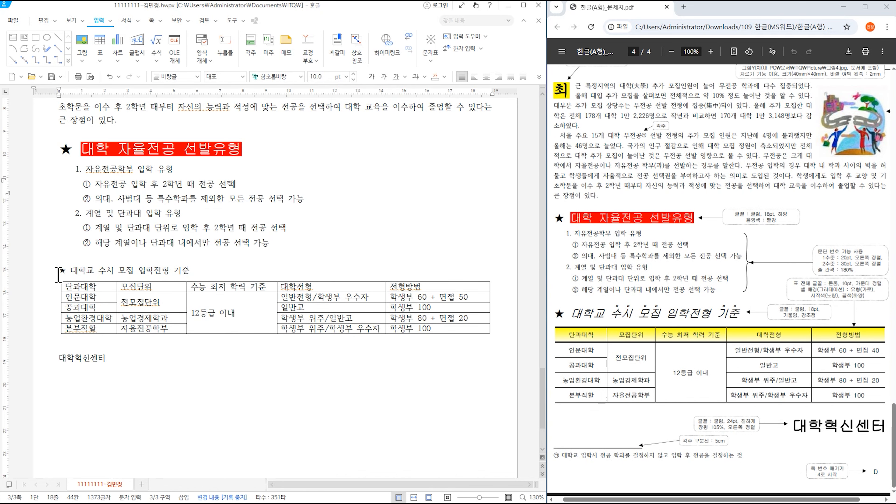
- Set the 대학교 수시 모집 입학전형 기준 heading to 굴림 18 pt, checking the enlarged reference page
drag(59, 274, 208, 276)
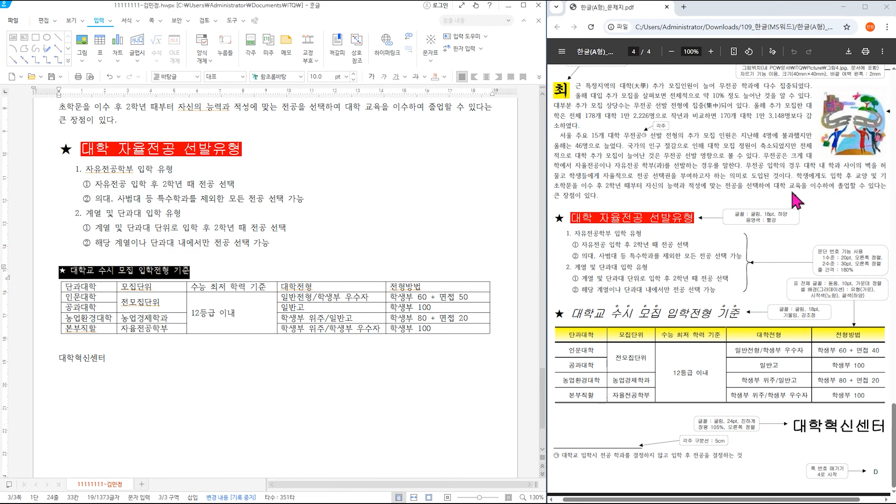
click(711, 51)
click(710, 52)
click(711, 52)
click(711, 51)
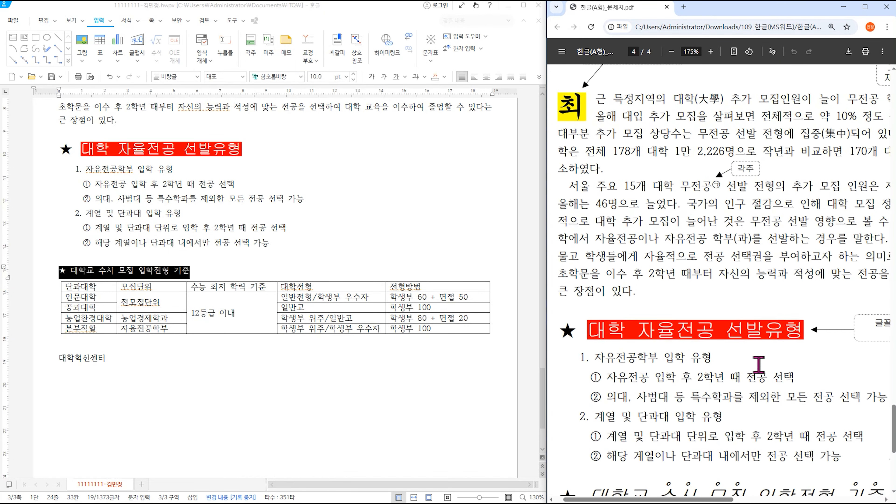
scroll(762, 388, down, 6)
drag(702, 499, 845, 499)
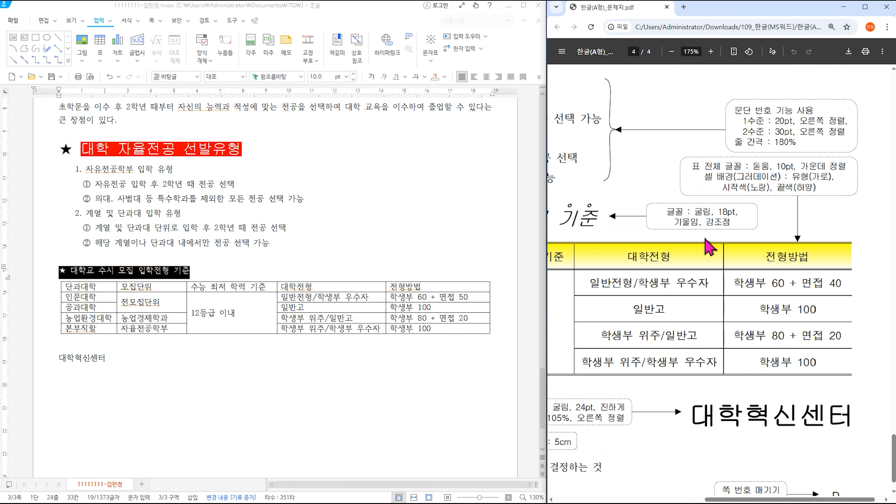
click(284, 76)
click(300, 76)
scroll(344, 175, up, 15)
scroll(345, 106, up, 1)
click(344, 90)
click(346, 77)
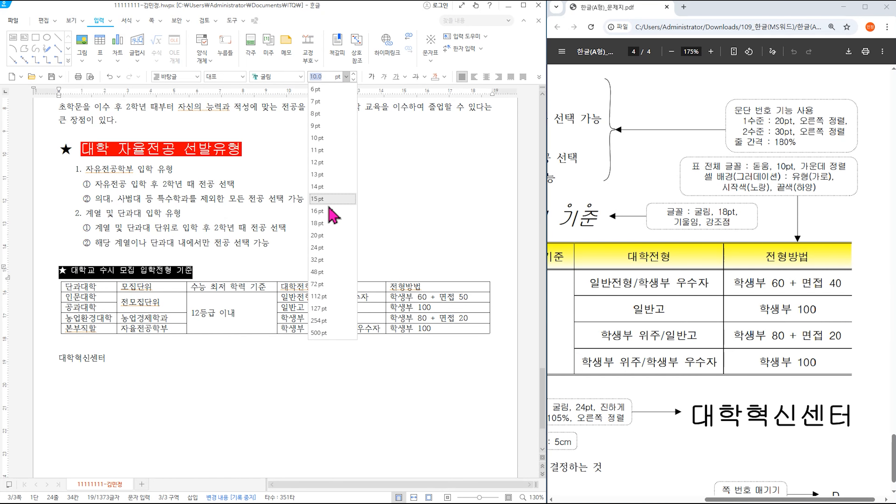
click(328, 223)
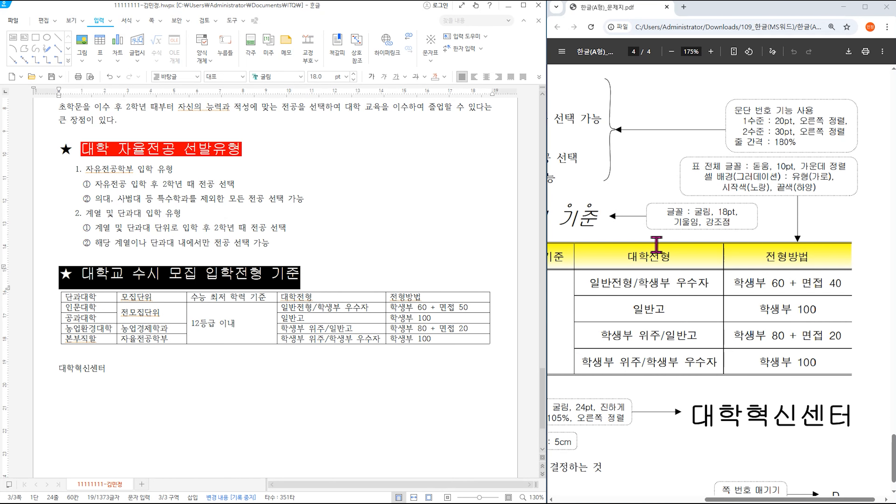
drag(720, 499, 586, 499)
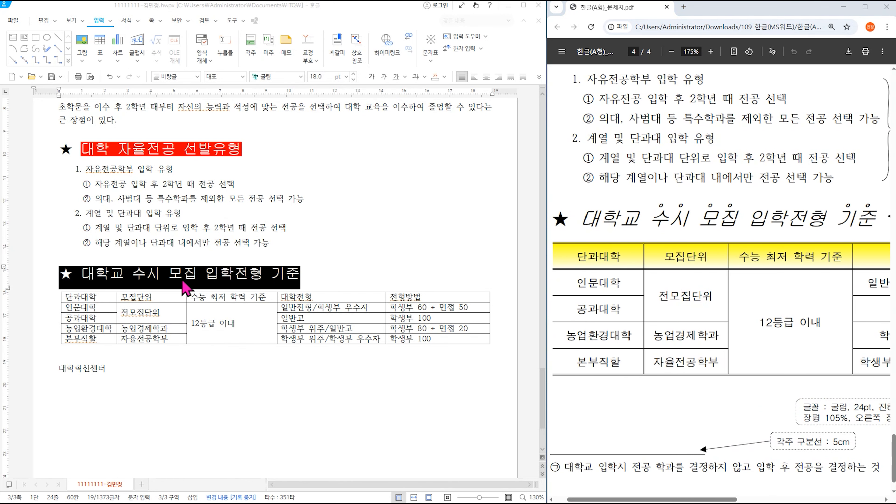
- Italicize the whole heading text
click(198, 275)
drag(81, 273, 314, 276)
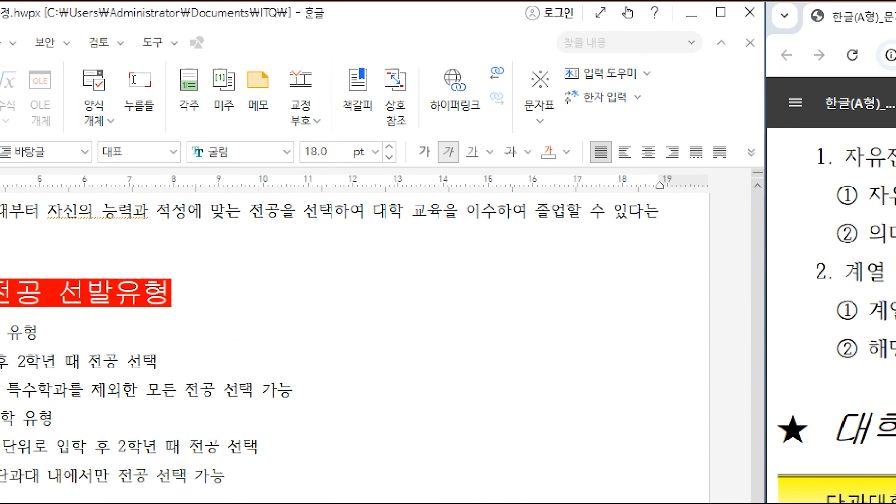
click(384, 77)
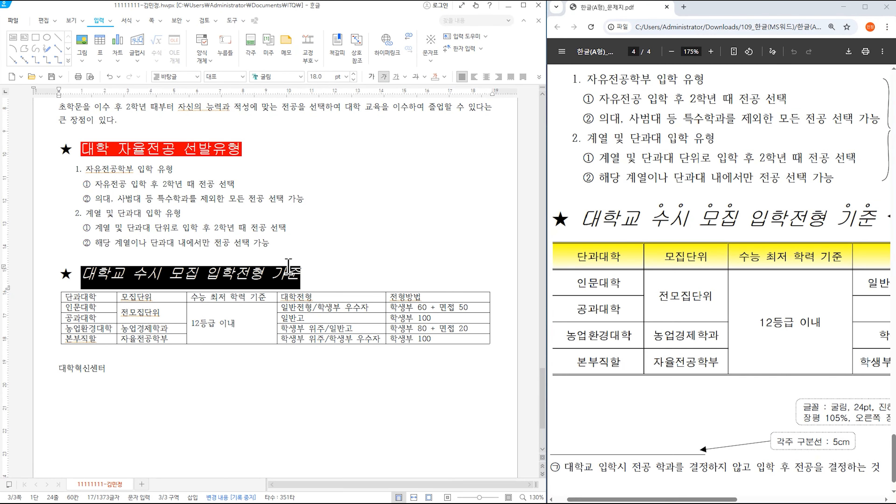
click(214, 264)
- Add circle emphasis marks above 수시 모집 via the character formatting extended options
drag(139, 276, 197, 279)
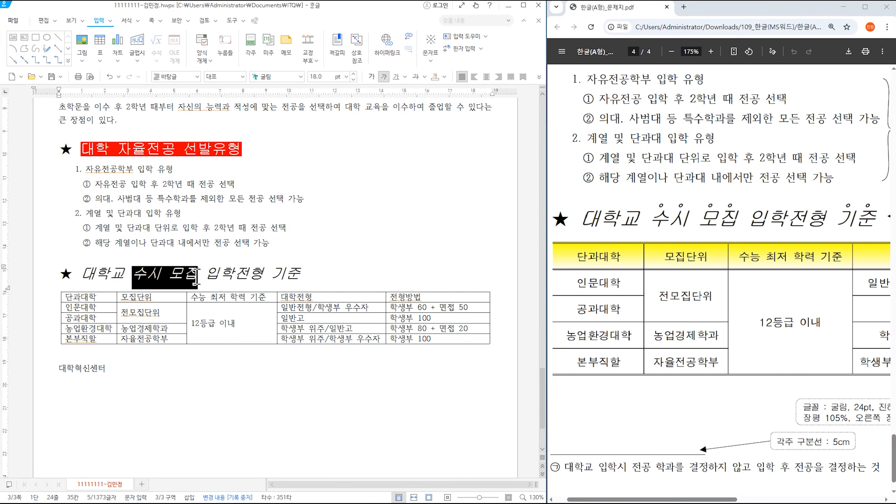
right_click(194, 283)
click(233, 340)
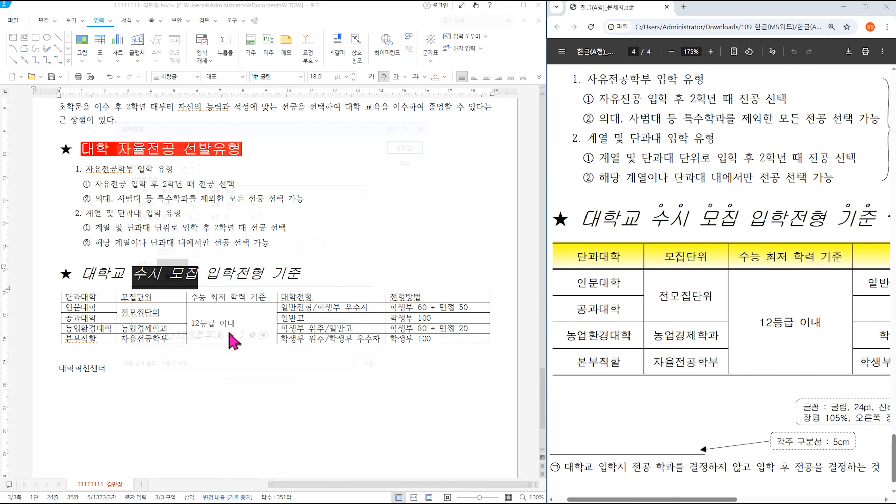
click(149, 145)
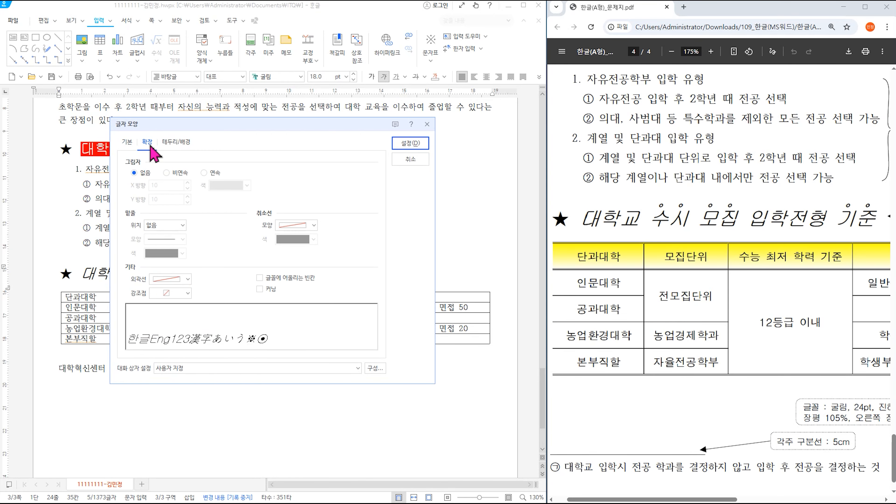
click(173, 294)
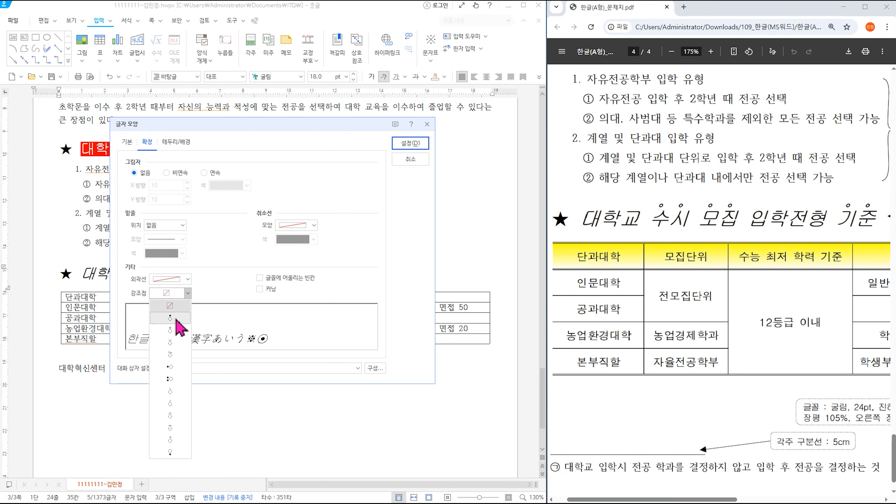
click(175, 331)
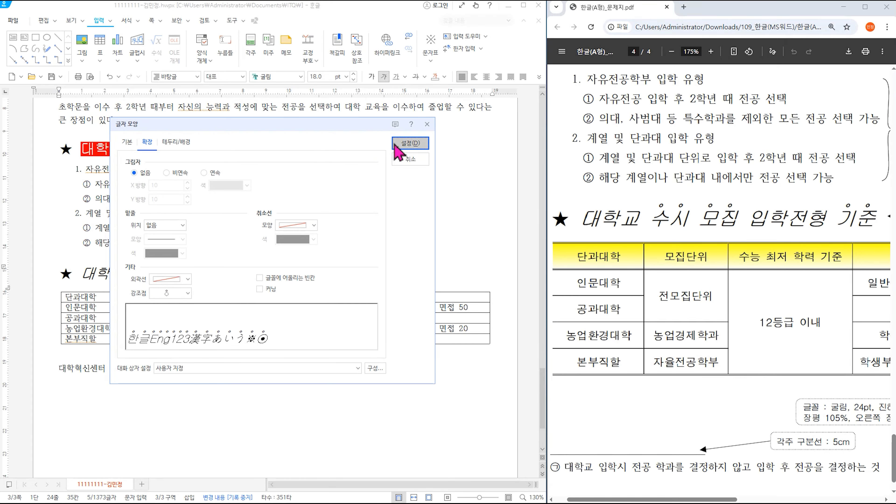
click(409, 144)
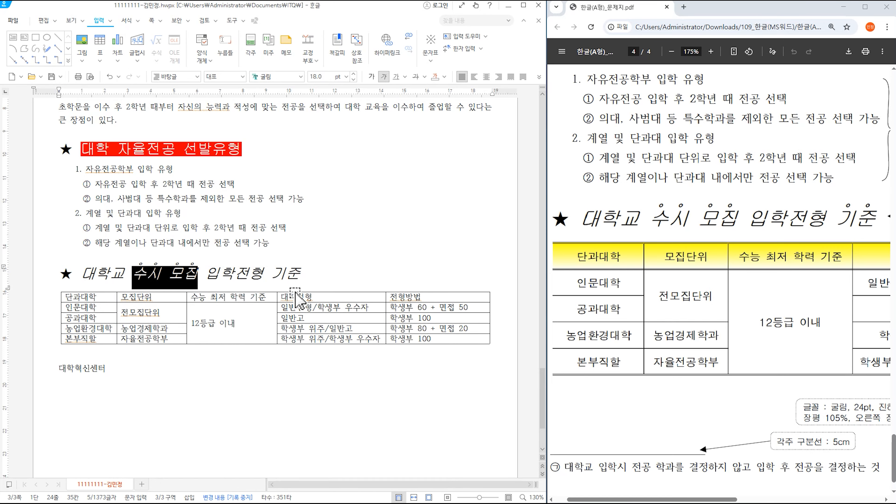
- Add dot emphasis marks above the word 기준
drag(273, 271, 301, 271)
key(F9)
key(Escape)
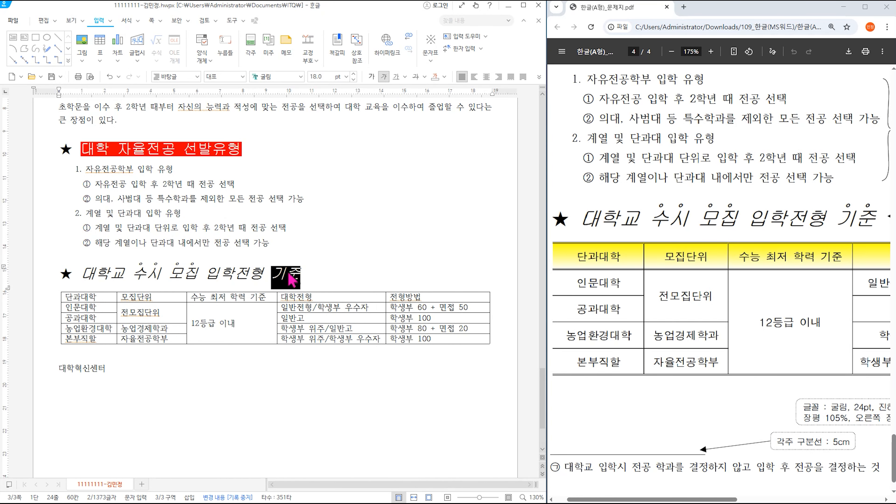
right_click(292, 281)
click(340, 338)
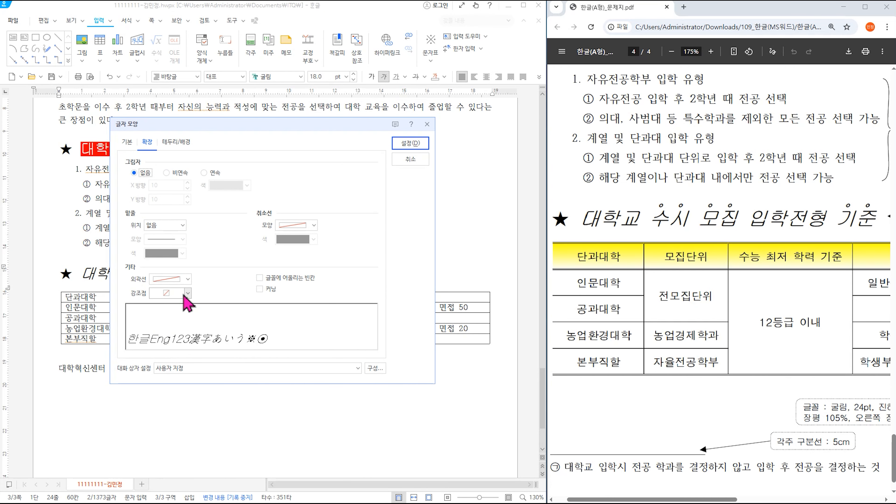
click(188, 293)
click(186, 337)
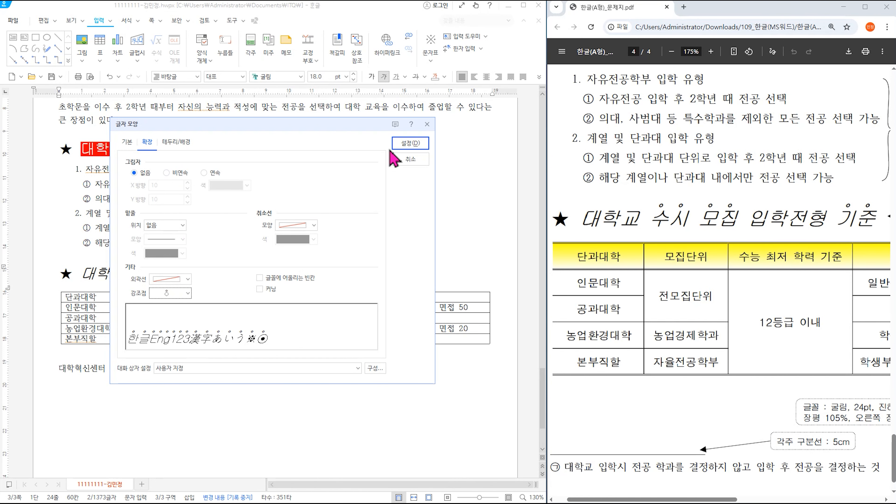
click(403, 143)
click(451, 266)
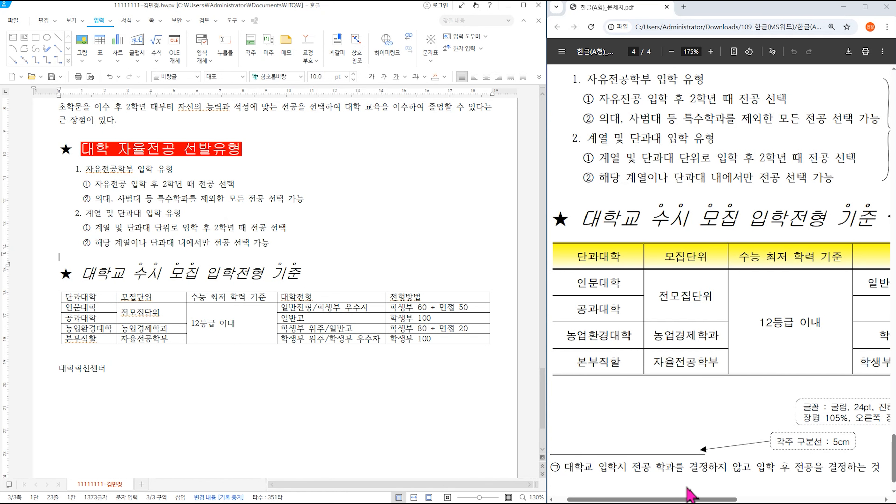
- Set the admissions table text to 돋움 and center it
drag(694, 499, 829, 500)
drag(106, 301, 455, 339)
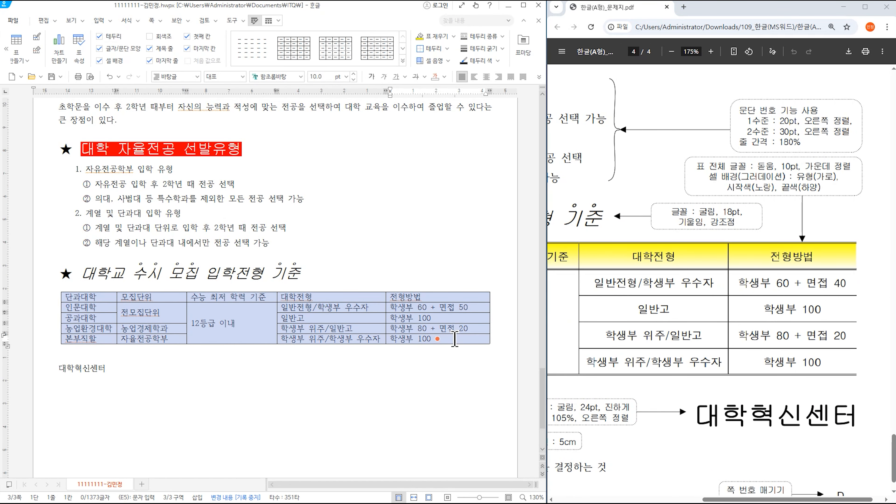
click(300, 76)
scroll(338, 151, up, 10)
scroll(343, 148, up, 5)
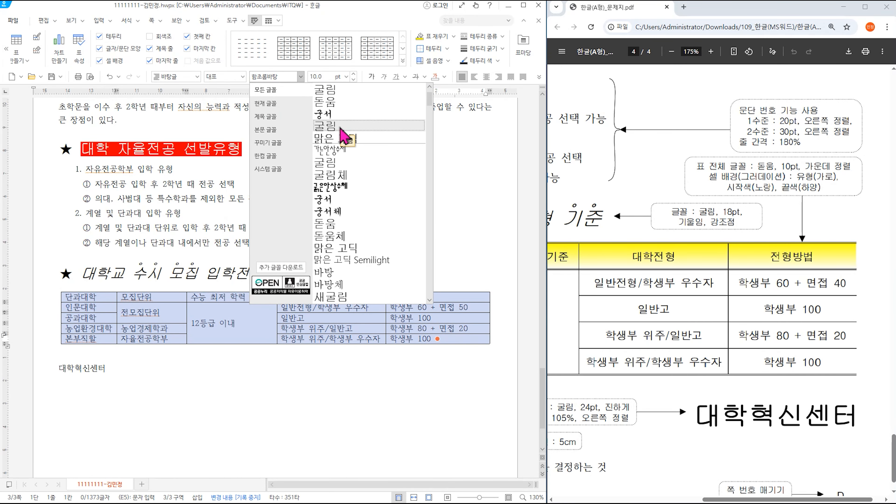
click(342, 136)
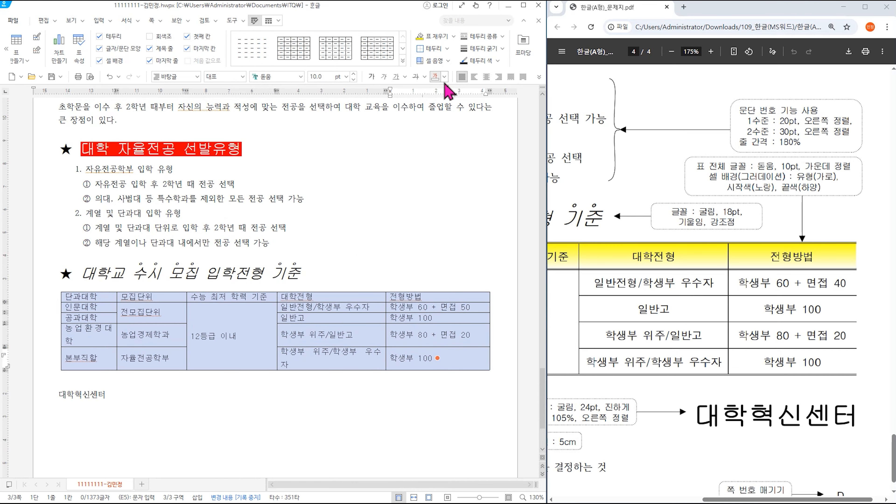
click(486, 76)
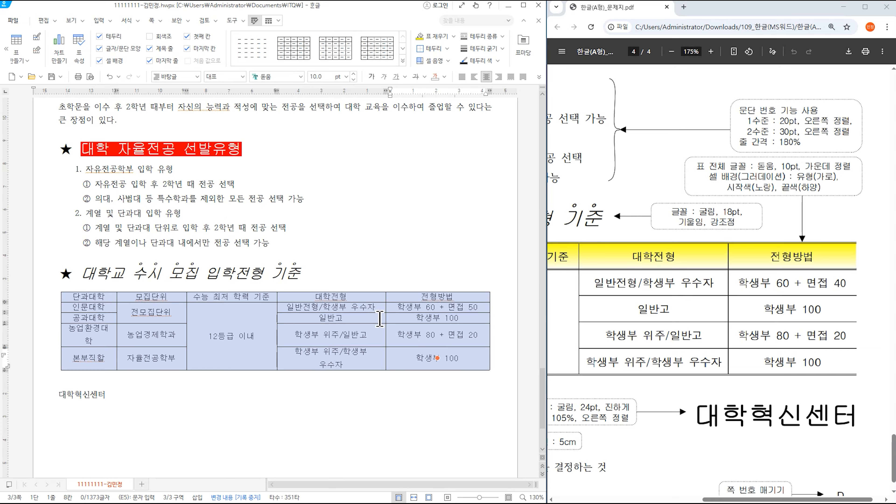
- Give the table's top and bottom borders a thin double line
key(l)
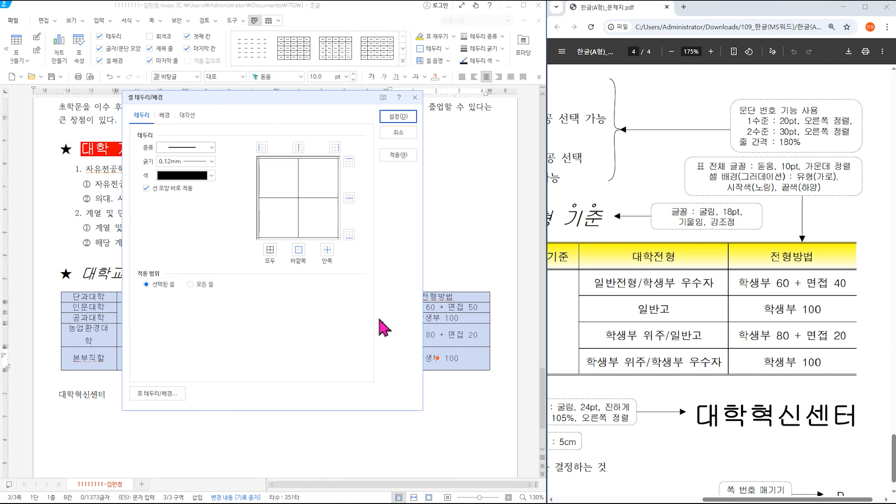
click(193, 149)
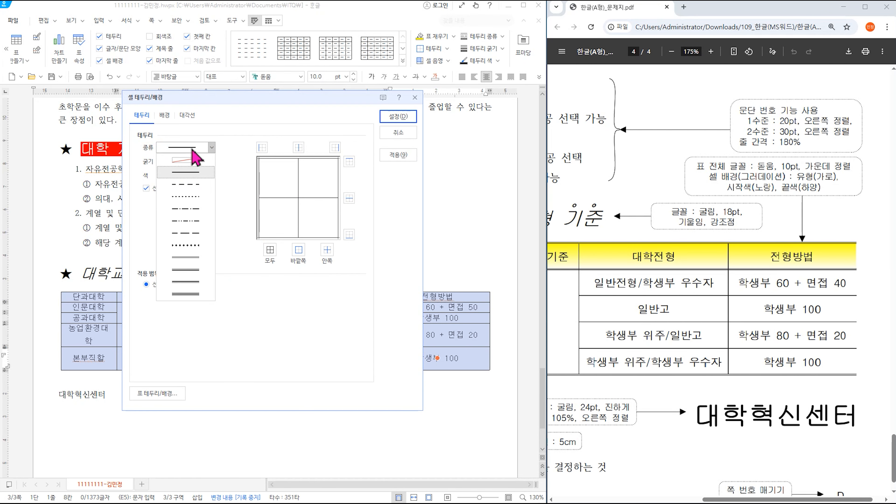
click(186, 257)
click(350, 163)
click(349, 234)
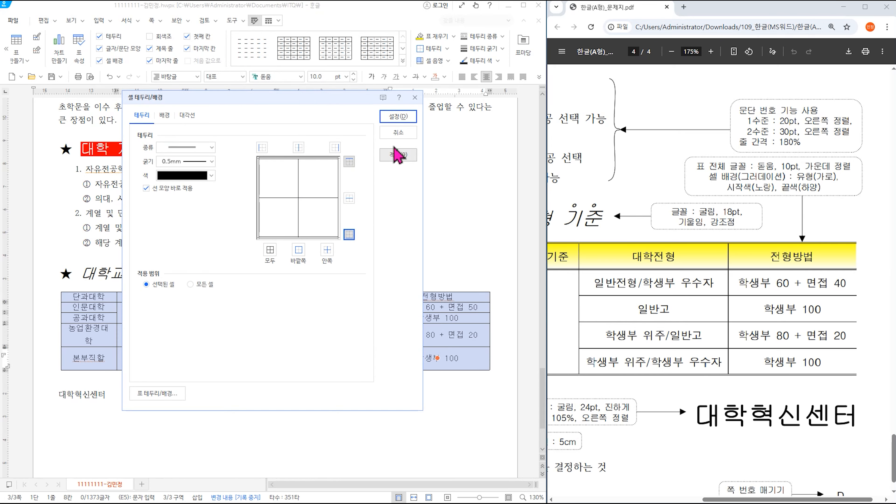
click(398, 117)
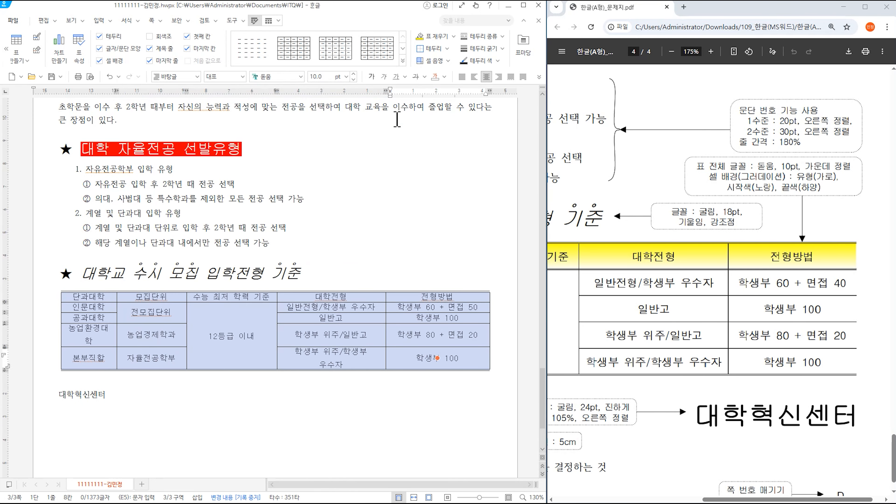
- Set the table's left and right outer borders to no line
key(l)
click(178, 148)
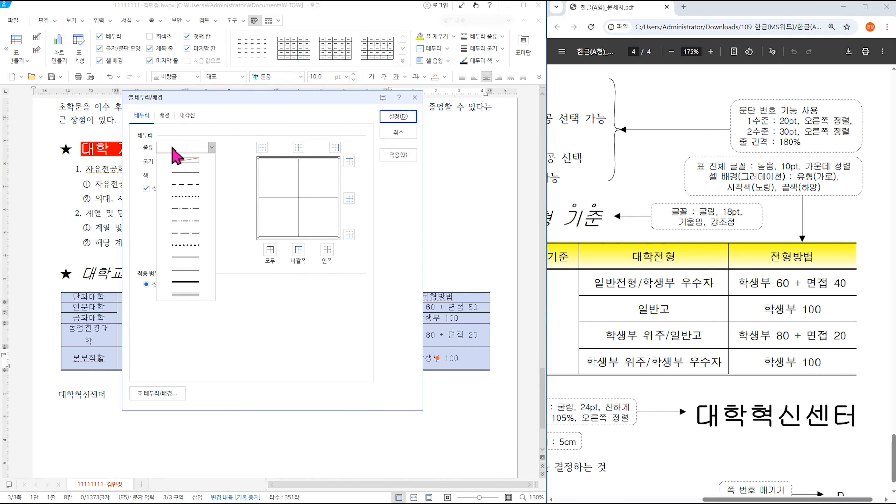
click(180, 160)
click(262, 147)
click(335, 147)
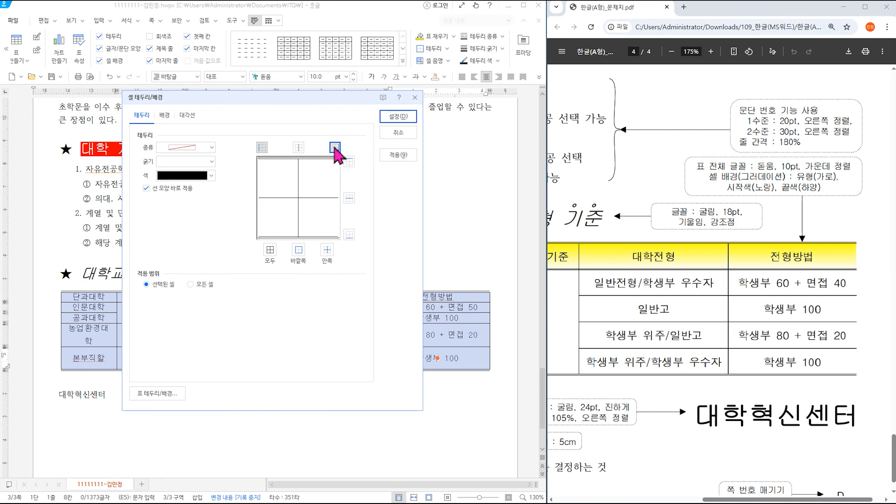
click(398, 117)
drag(109, 300, 425, 299)
- Put a double line under the table's header row
key(l)
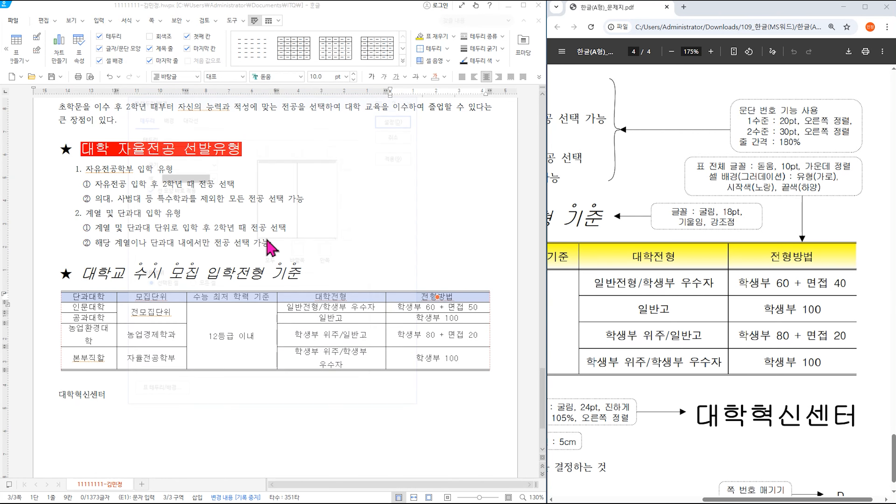
click(212, 148)
click(186, 257)
click(349, 235)
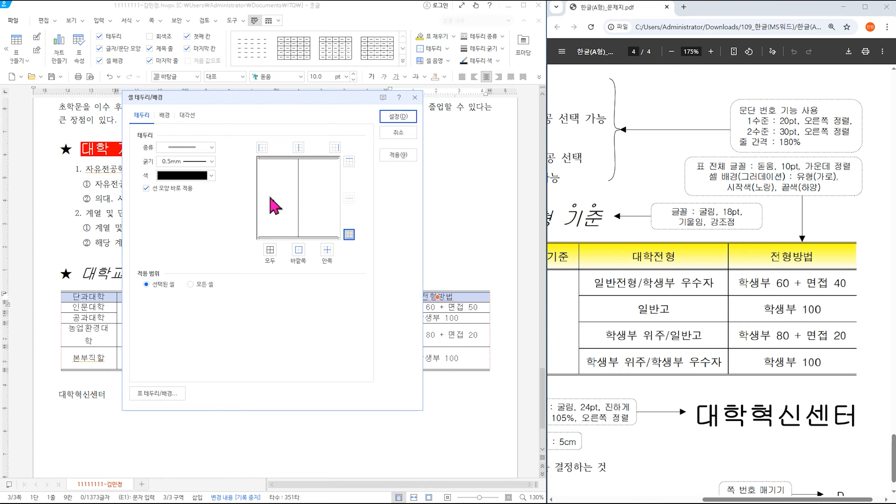
- Fill the header cells with a horizontal yellow-to-white gradient
click(165, 118)
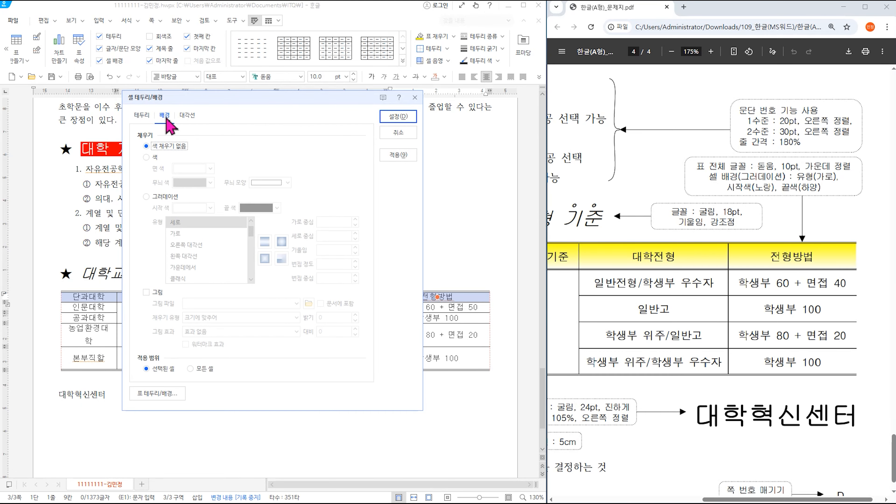
click(162, 198)
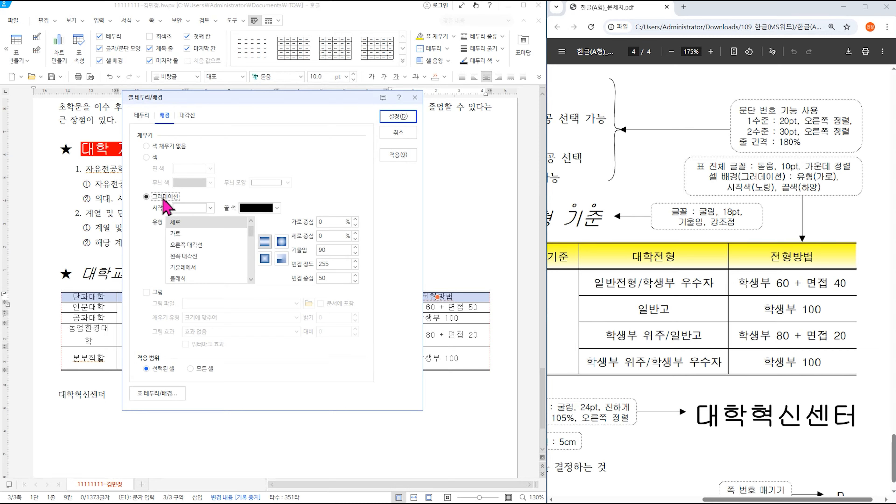
click(194, 208)
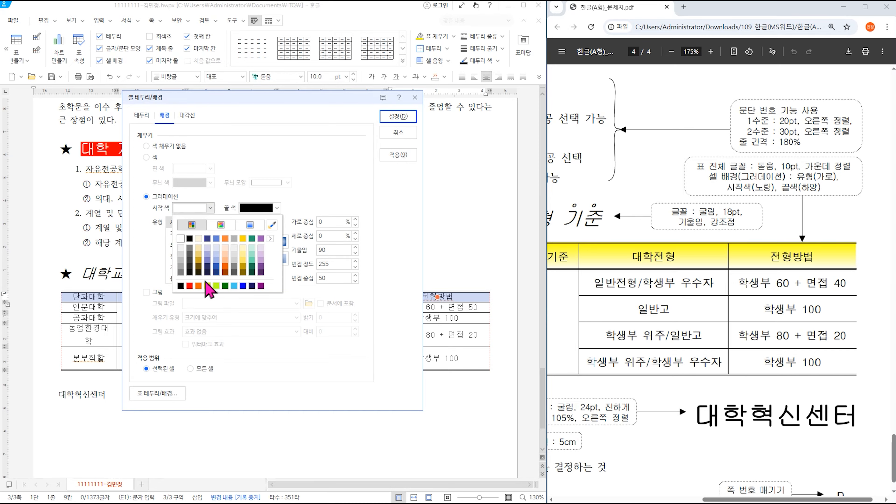
click(208, 285)
click(257, 207)
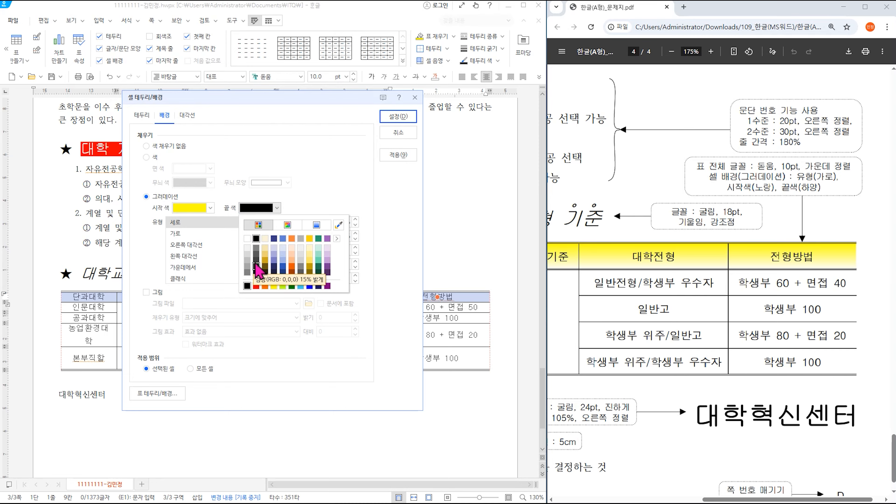
click(248, 239)
click(188, 236)
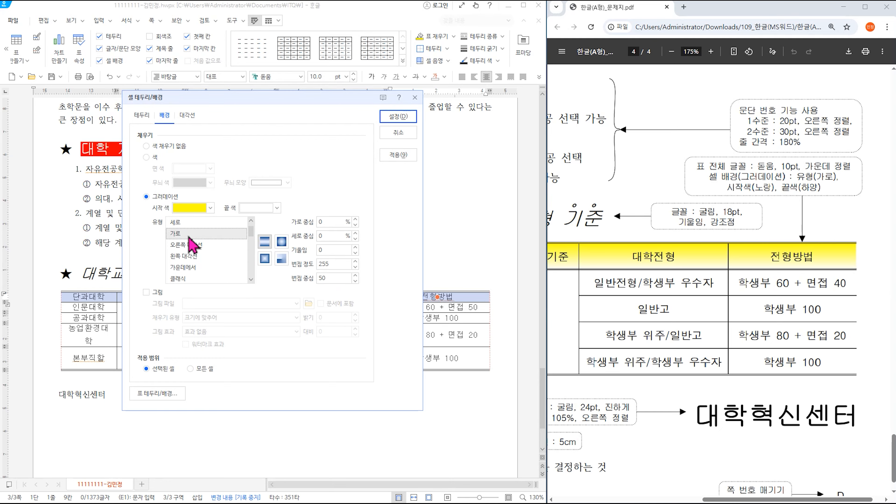
click(397, 117)
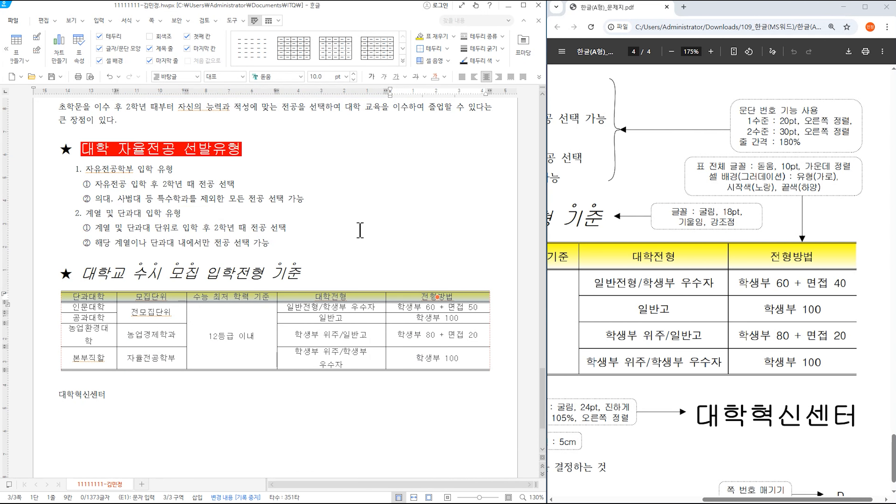
click(361, 265)
- Widen the 단과대학 and 대학전형 columns and shorten the 농업환경대학 and 본부직할 rows
drag(99, 300, 454, 354)
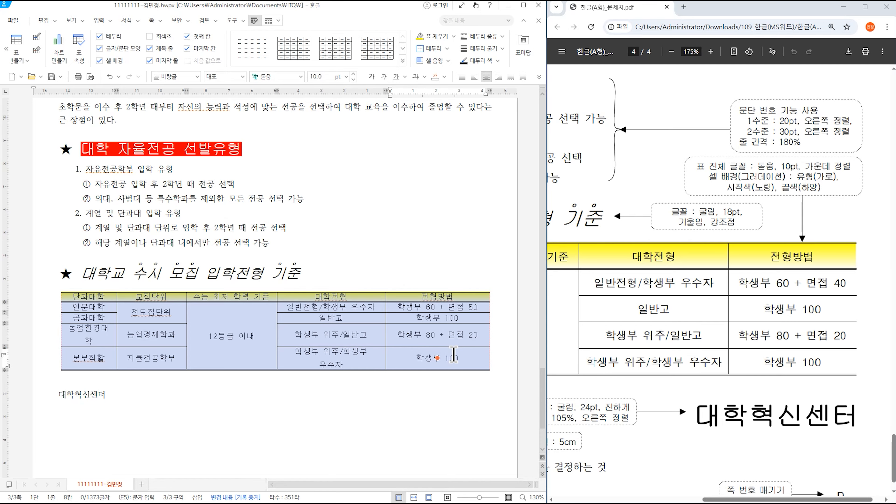
key(ctrl+Down)
key(ctrl+Down)
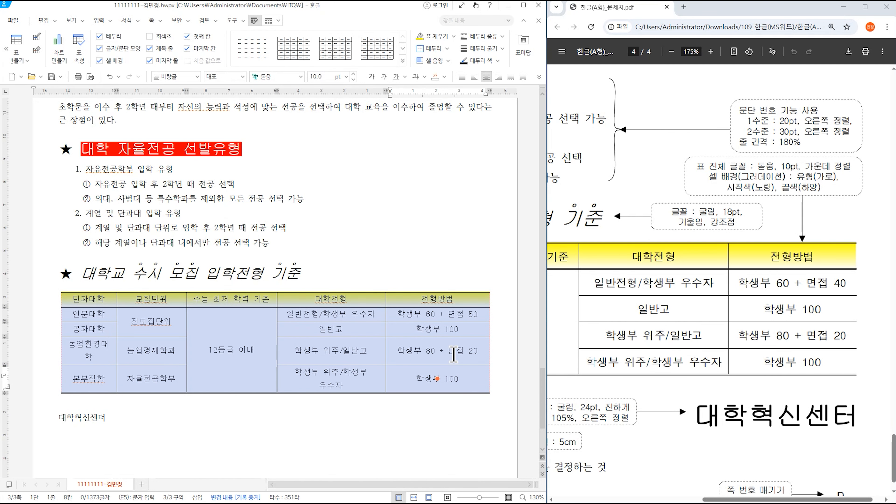
click(380, 264)
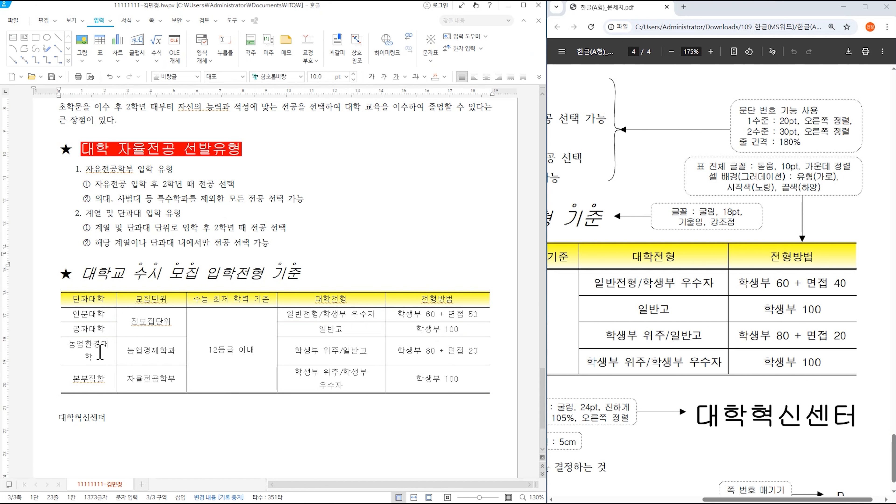
drag(117, 330, 123, 331)
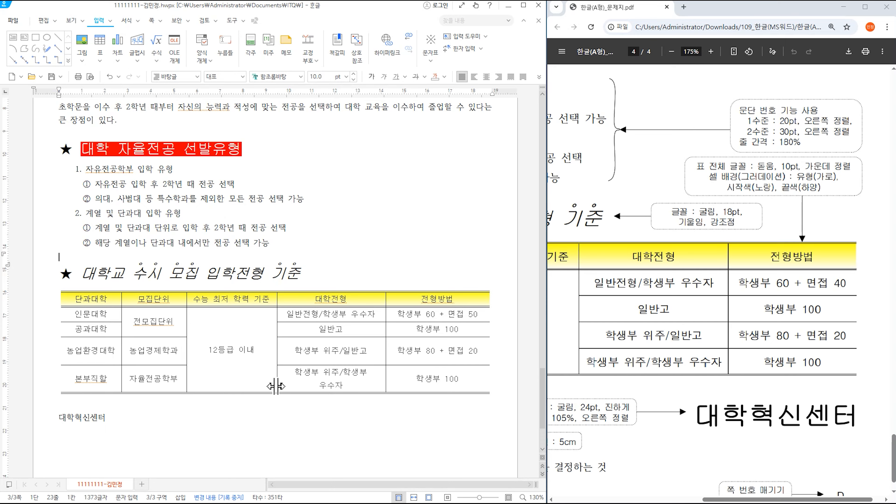
drag(384, 349, 392, 350)
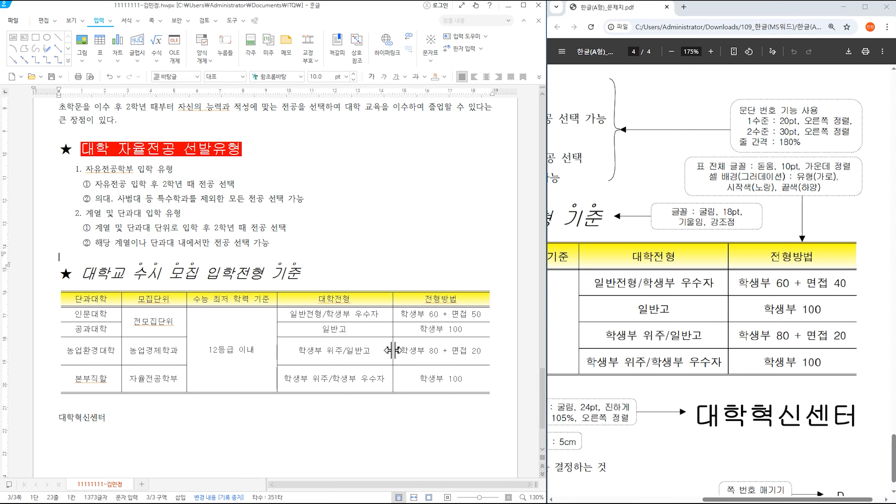
drag(65, 353, 423, 369)
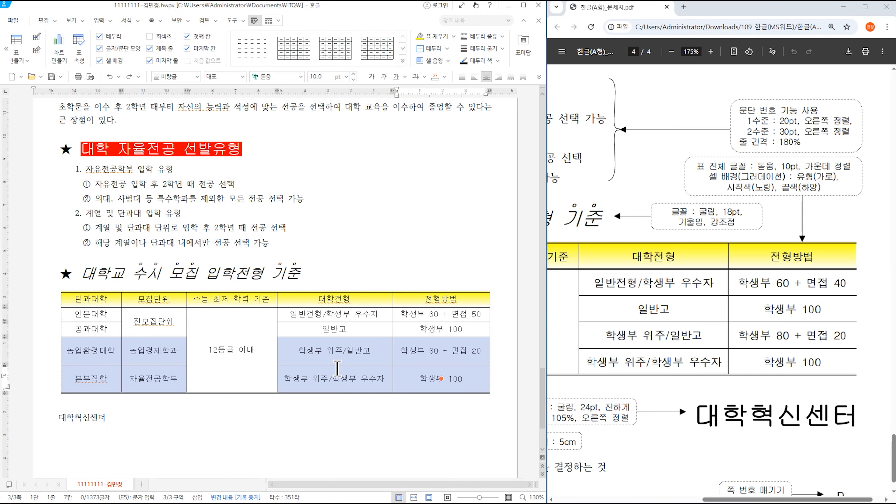
key(ctrl+Up)
key(ctrl+Up)
key(ctrl+Up)
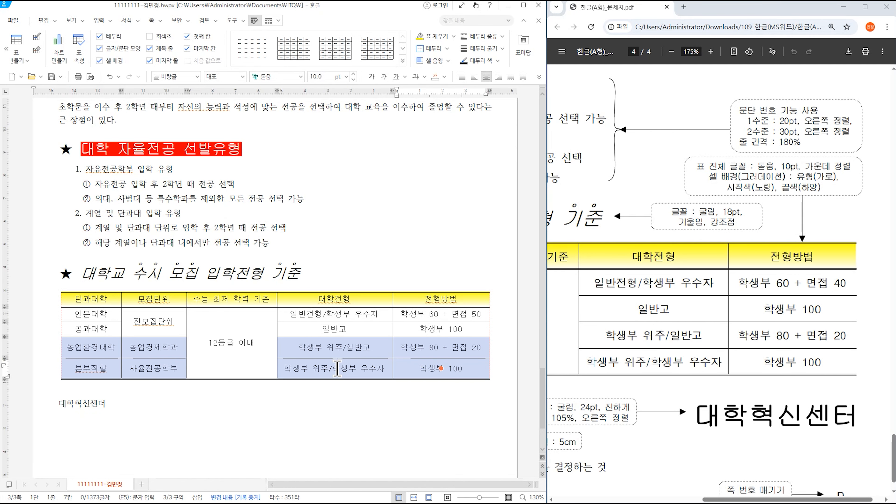
key(ctrl+Up)
key(ctrl+Up)
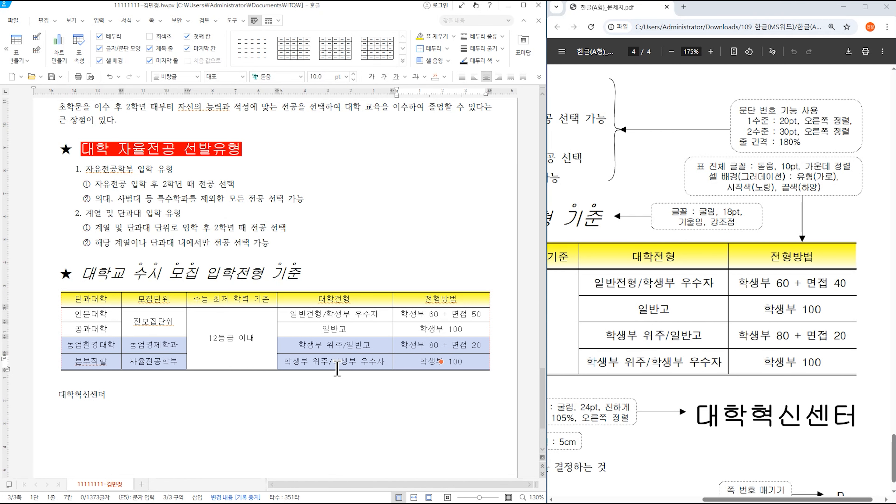
- Set the 대학혁신센터 line below the table to 굴림 24 pt
click(327, 402)
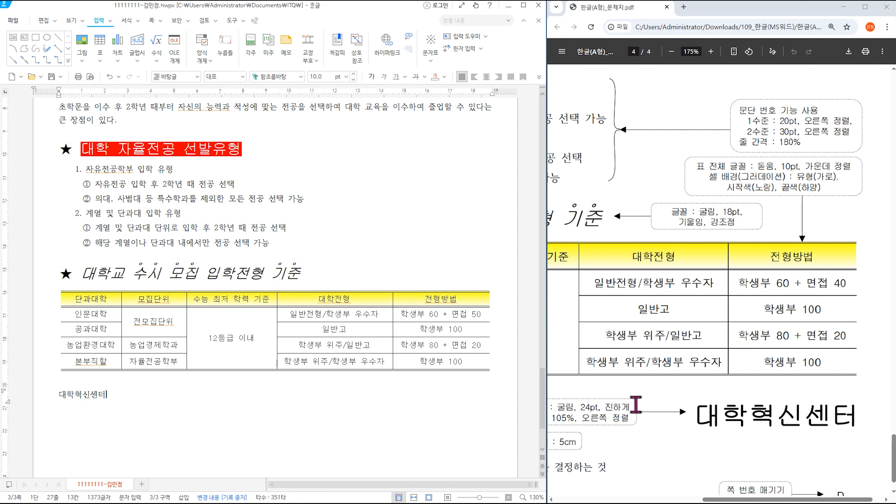
drag(715, 499, 668, 499)
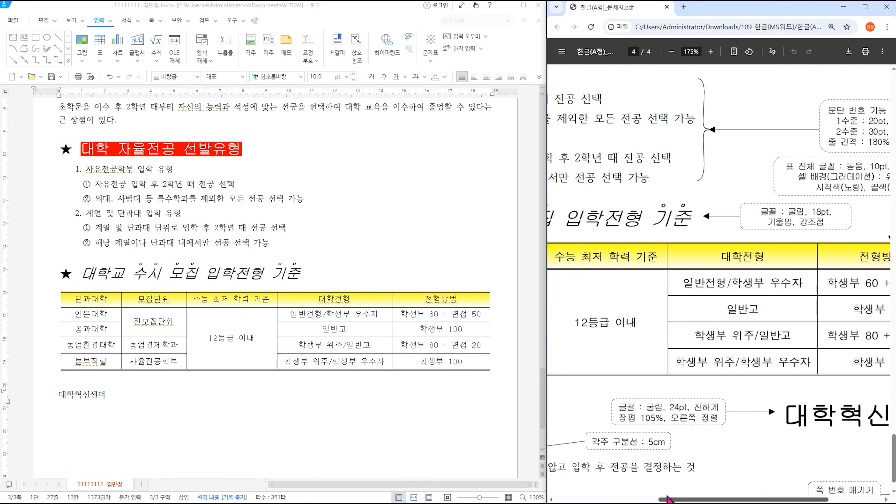
scroll(703, 452, down, 1)
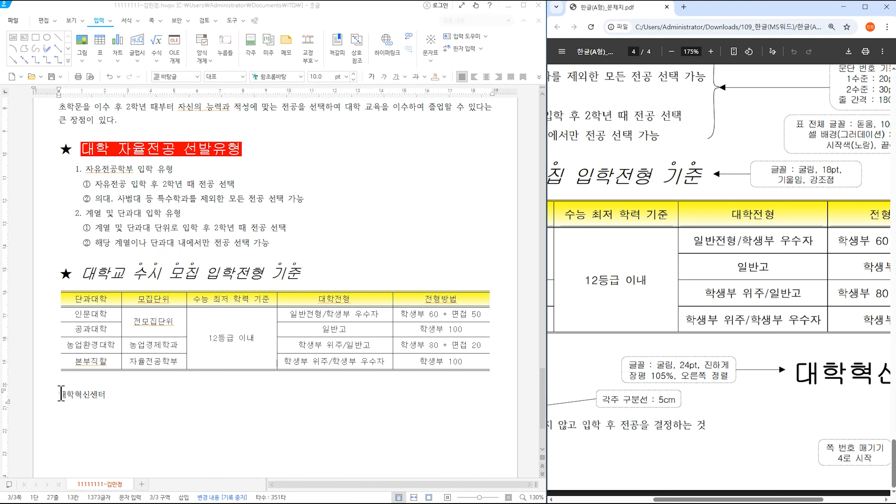
drag(61, 393, 106, 393)
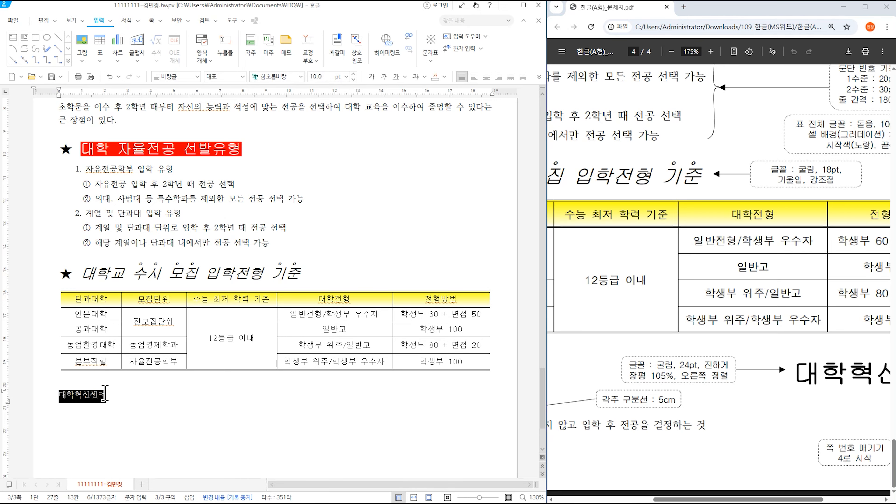
click(301, 76)
scroll(355, 197, down, 5)
scroll(353, 176, up, 10)
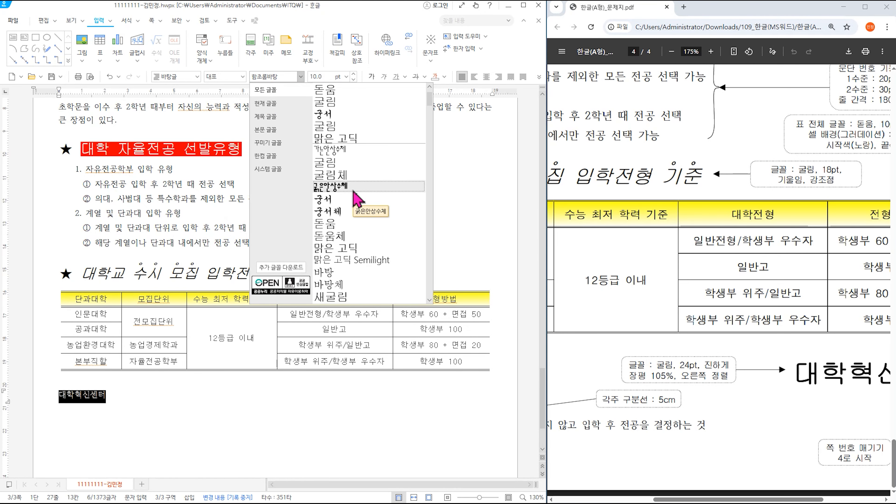
click(328, 136)
click(346, 76)
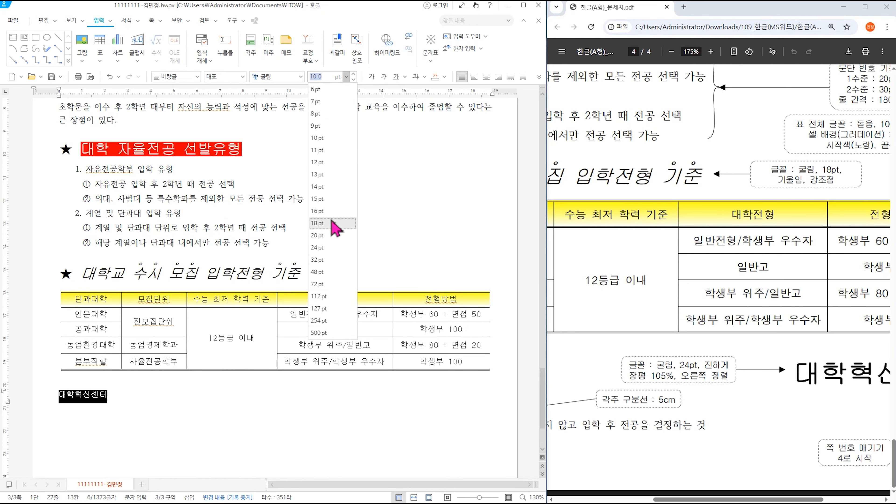
click(333, 247)
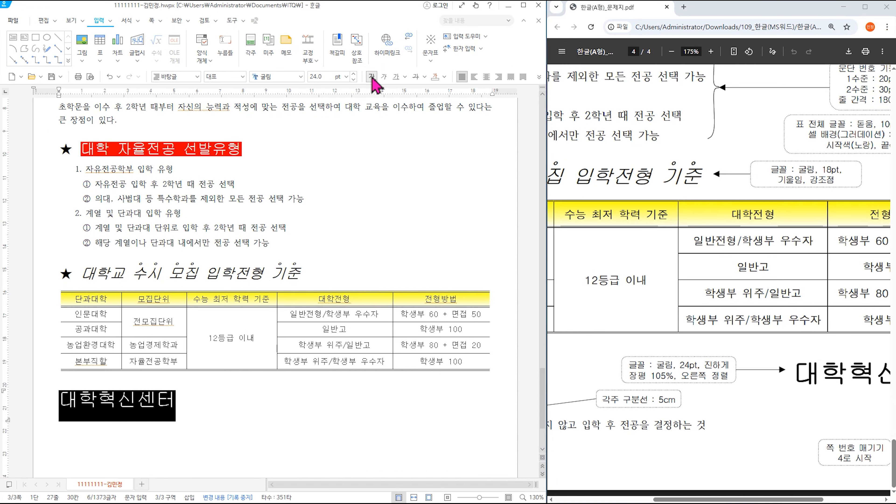
- Make 대학혁신센터 bold and right-aligned with a 105% character width ratio
click(447, 99)
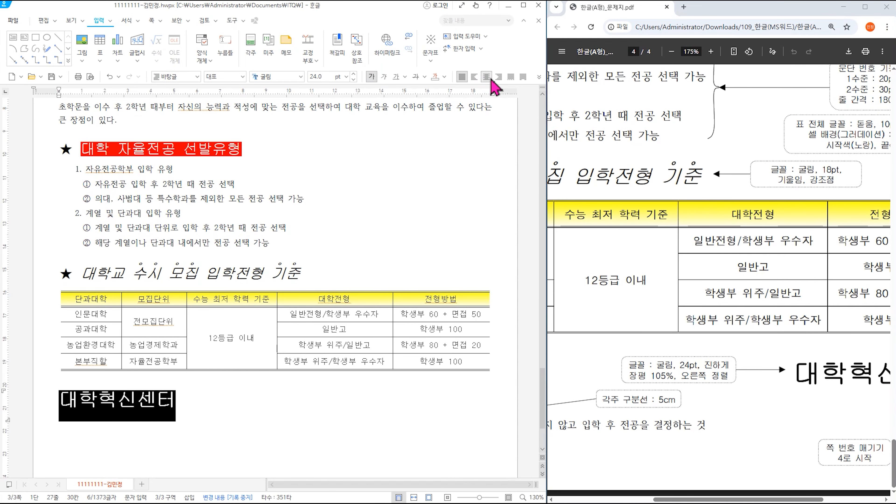
click(498, 77)
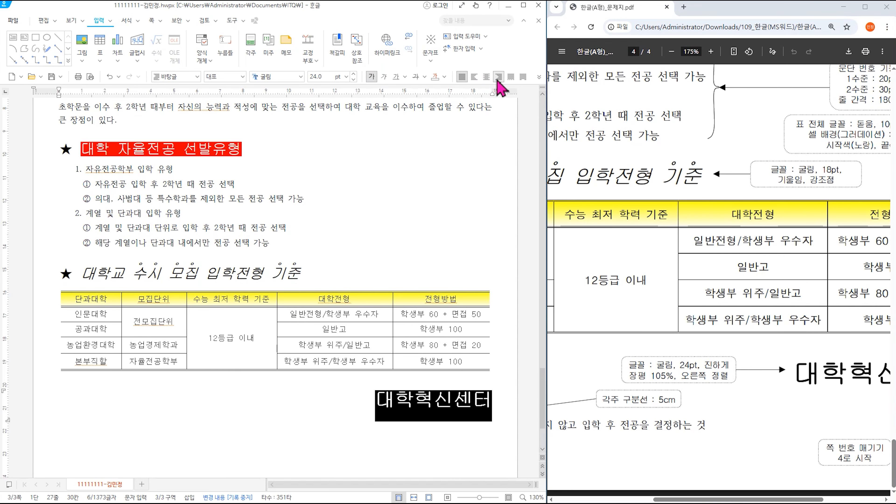
right_click(441, 411)
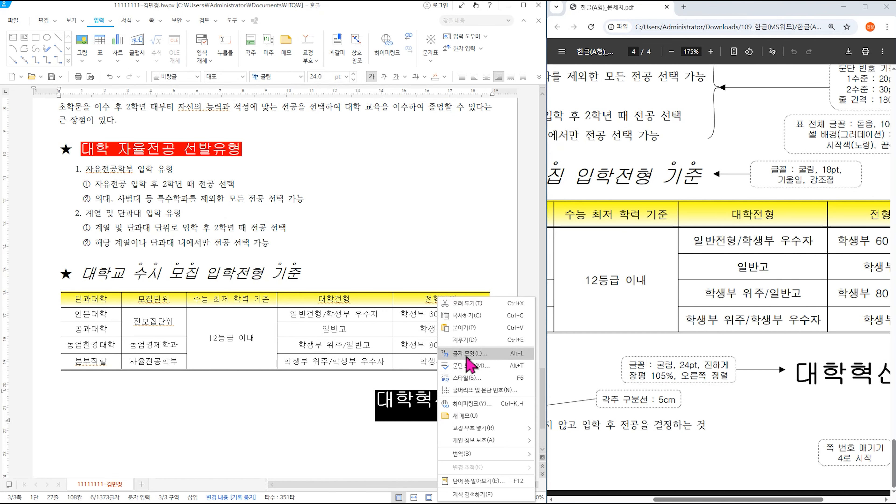
click(467, 365)
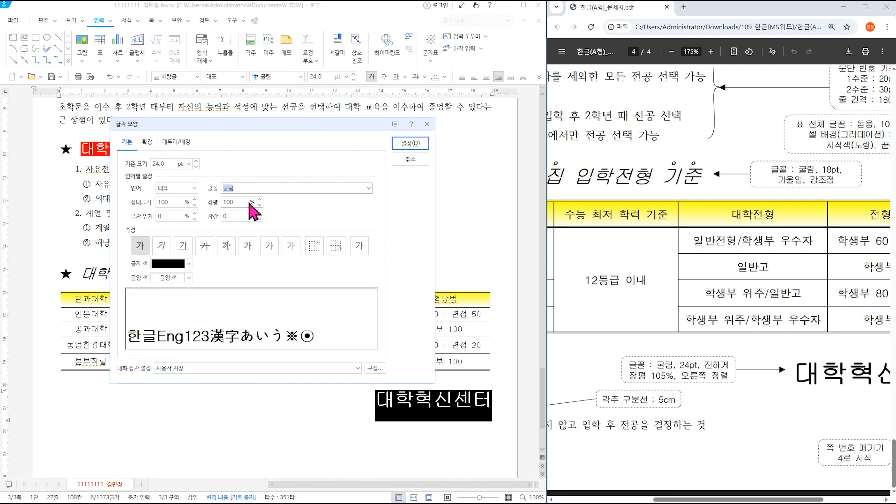
click(259, 199)
click(260, 199)
click(260, 199)
click(260, 199)
click(260, 199)
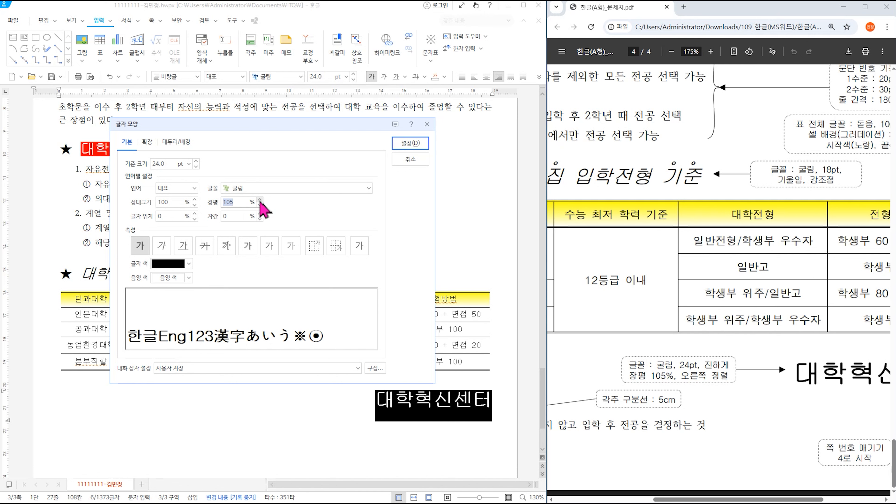
click(406, 144)
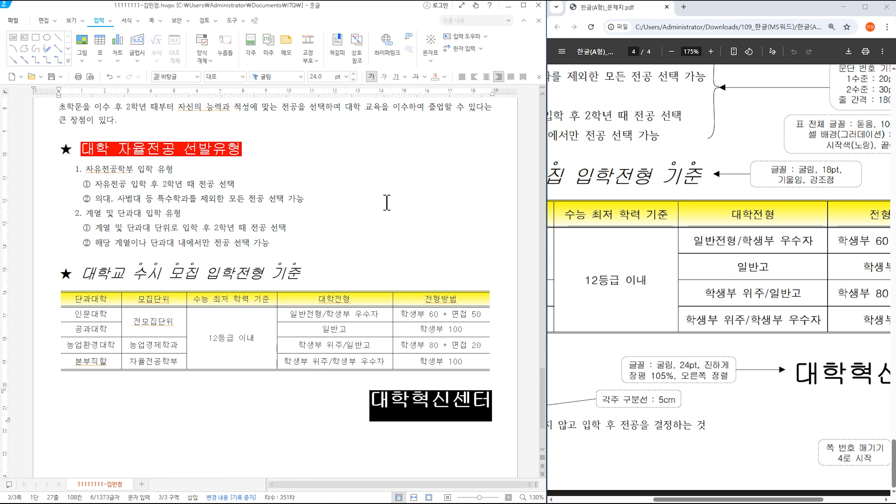
click(662, 369)
drag(720, 376, 729, 377)
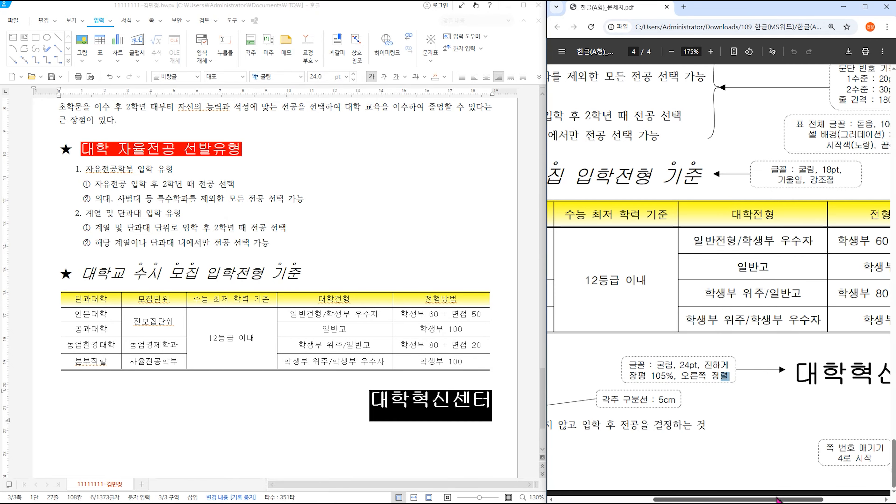
drag(778, 500, 832, 499)
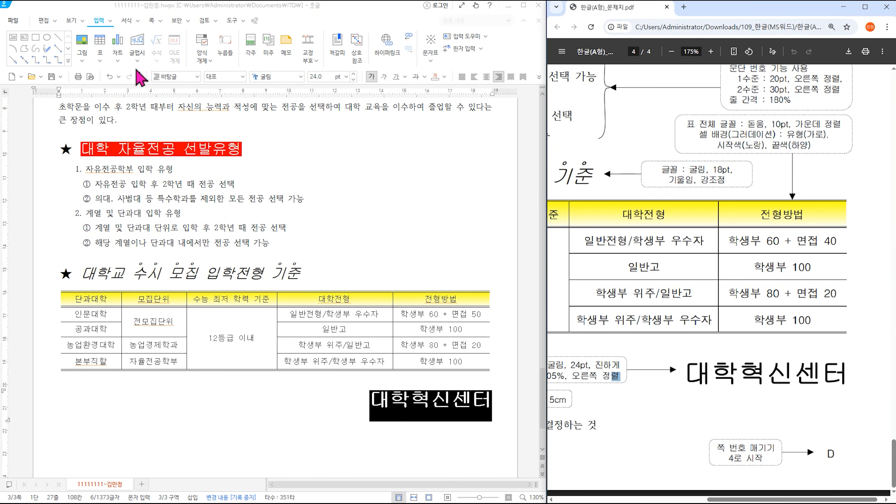
- Insert page numbers in A,B,C capital letters without dashes
click(158, 20)
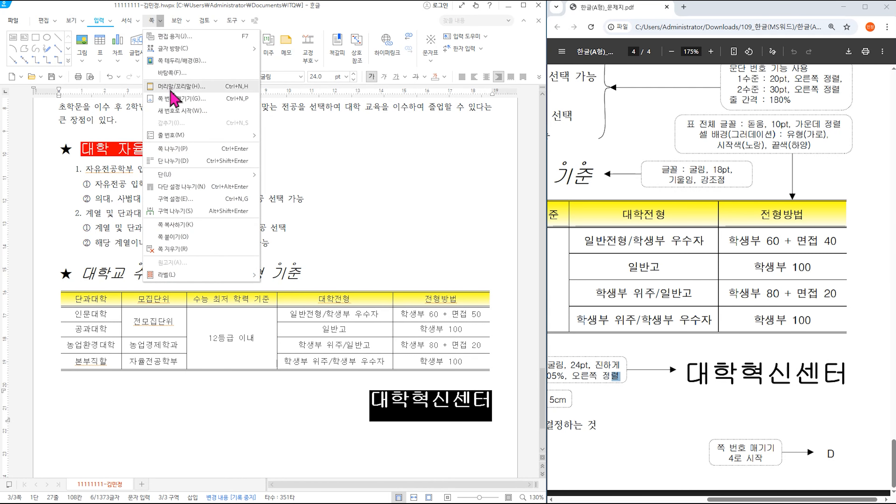
click(176, 99)
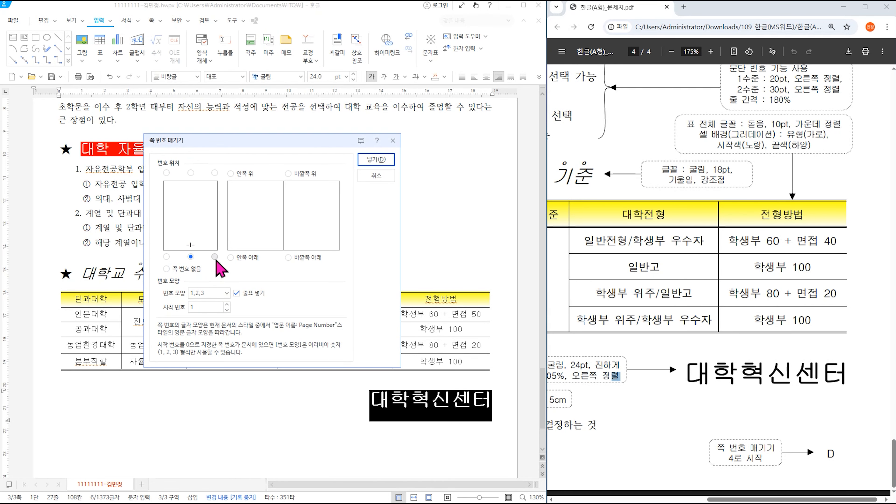
click(216, 296)
click(213, 356)
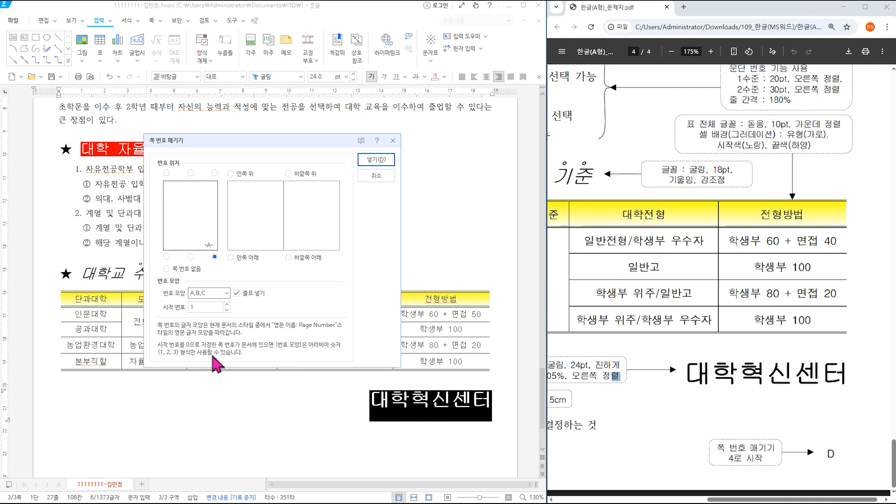
click(236, 293)
click(370, 160)
- Restart page numbering at 4 so this page shows D
scroll(367, 198, down, 3)
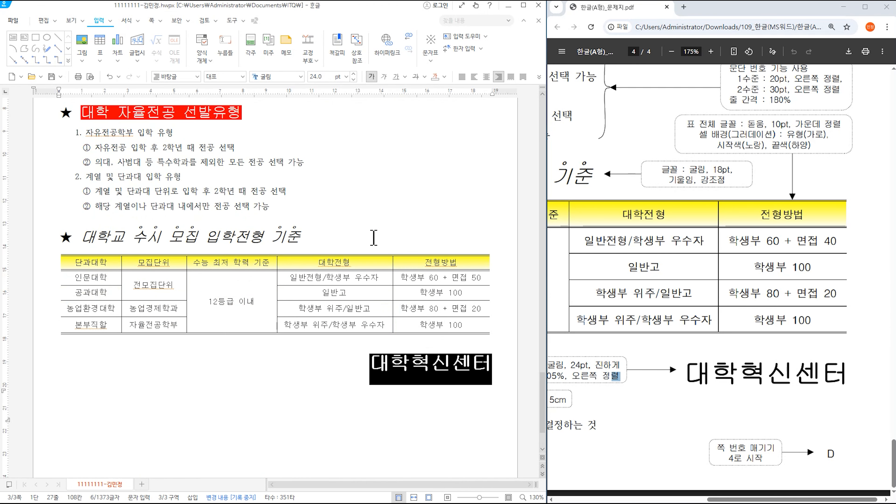
click(432, 388)
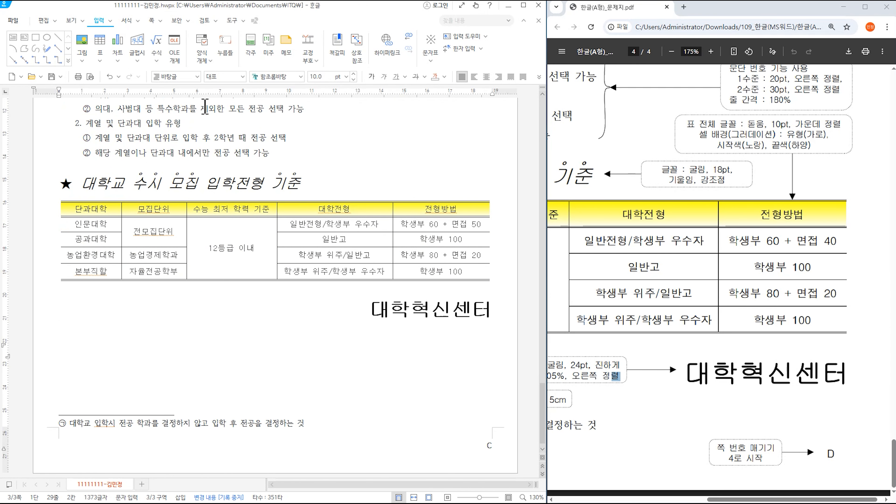
click(160, 20)
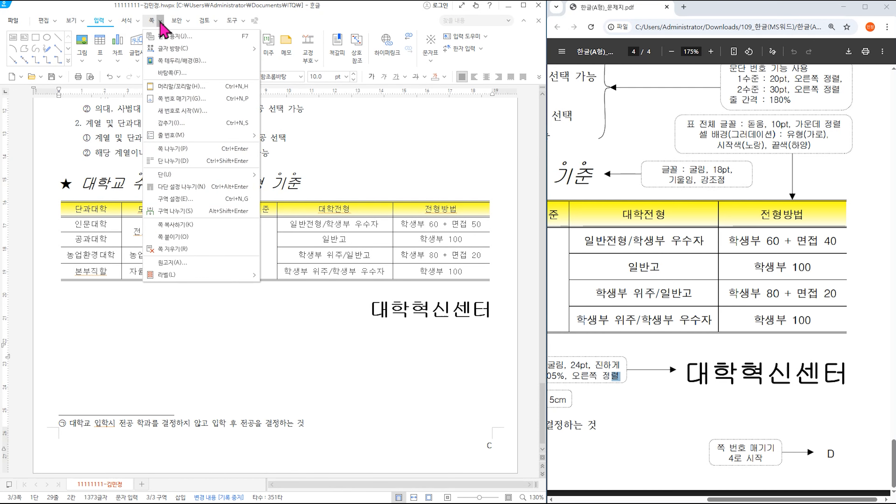
click(185, 112)
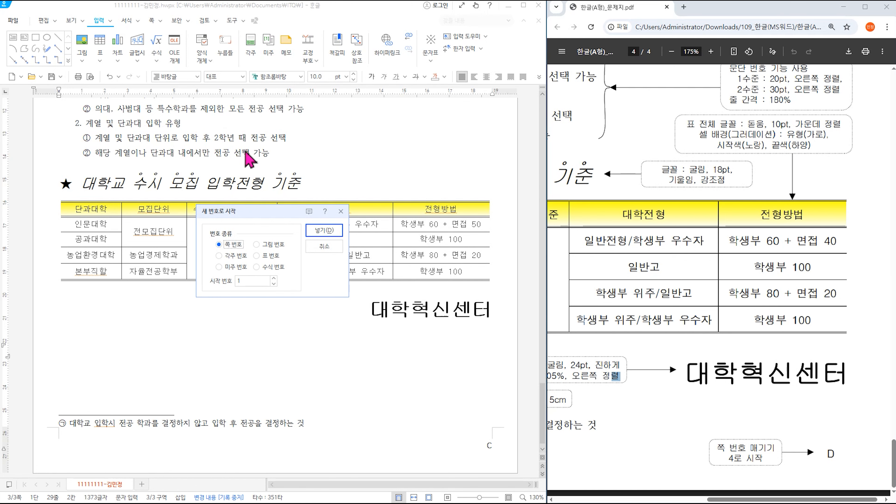
click(273, 278)
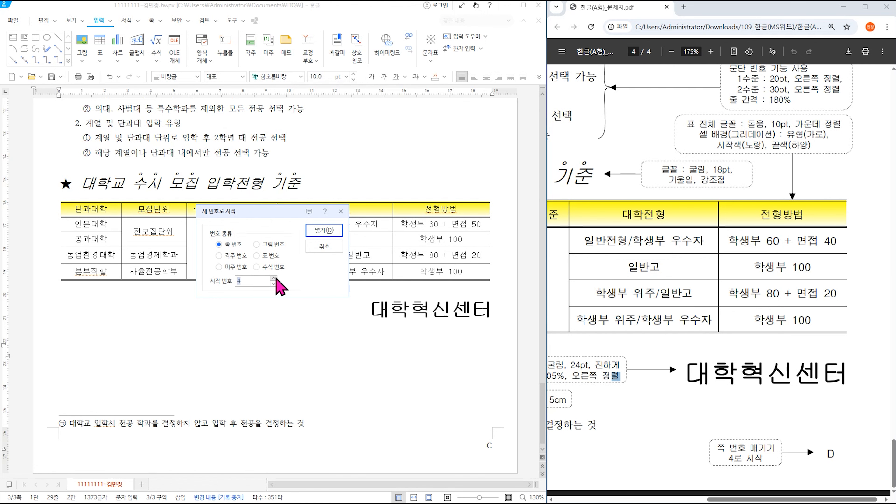
click(324, 230)
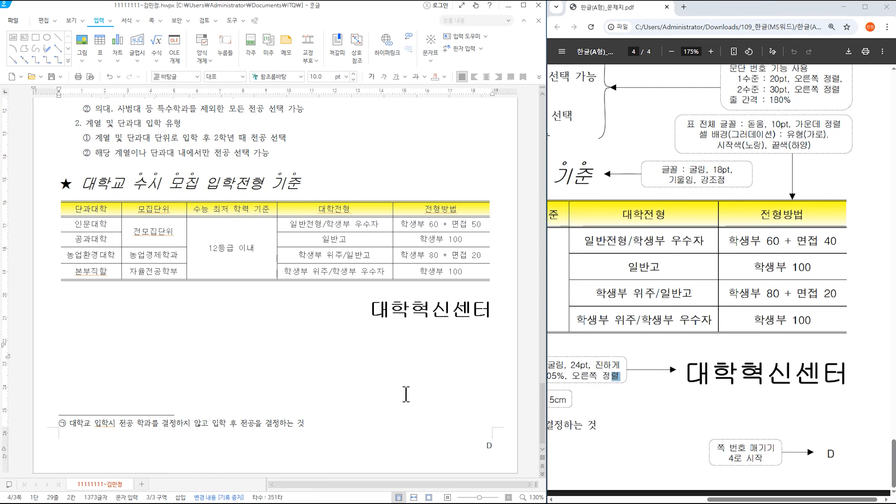
scroll(384, 379, up, 10)
scroll(384, 378, down, 3)
scroll(384, 379, up, 18)
scroll(384, 378, up, 15)
scroll(384, 378, down, 13)
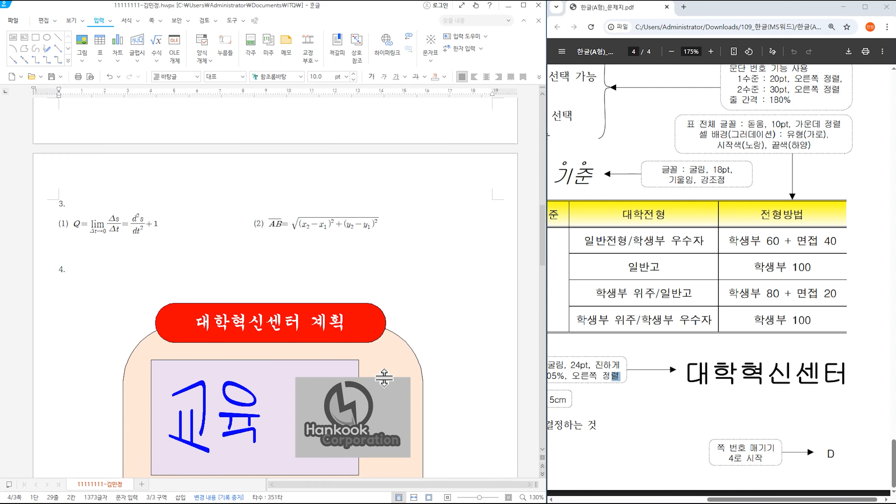
click(671, 52)
click(671, 52)
click(671, 52)
click(671, 51)
click(671, 52)
click(671, 52)
scroll(439, 269, down, 10)
scroll(439, 268, down, 6)
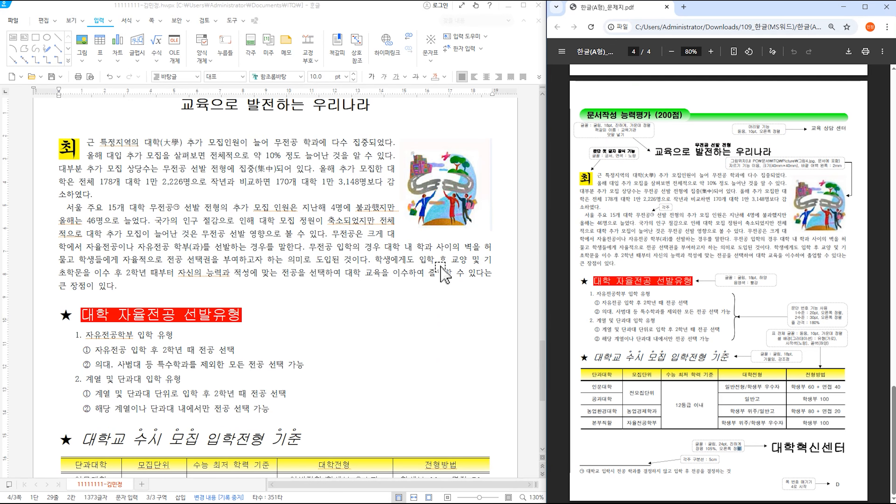
scroll(444, 276, up, 4)
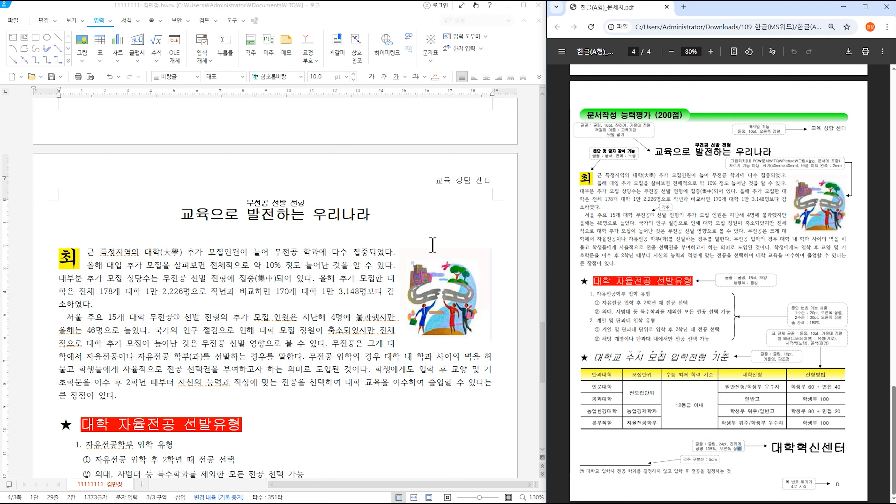
scroll(434, 245, down, 4)
scroll(433, 245, down, 1)
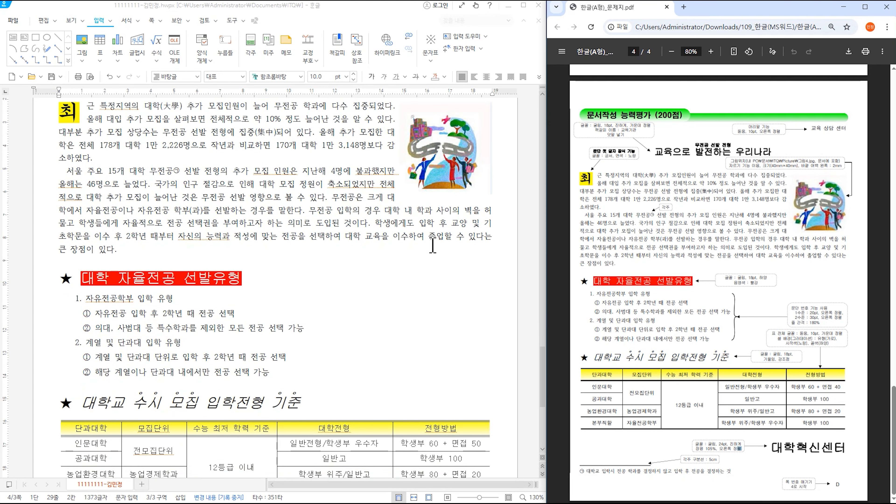
scroll(433, 244, down, 1)
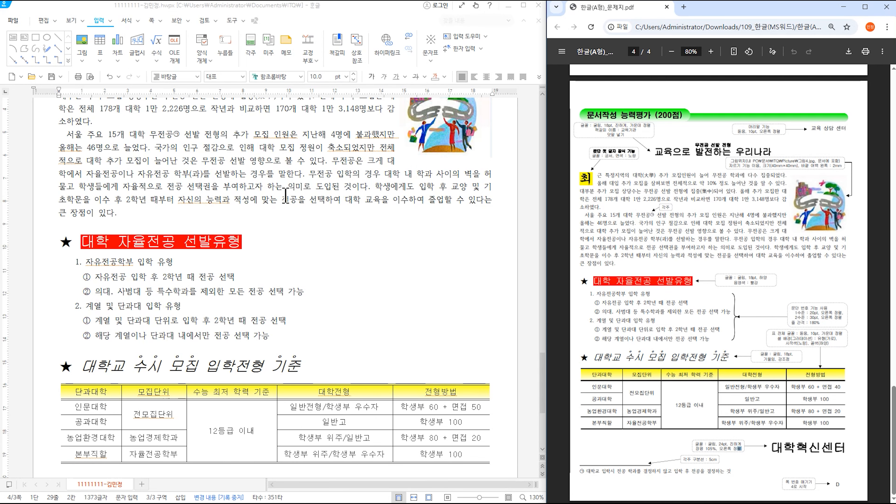
scroll(335, 249, down, 1)
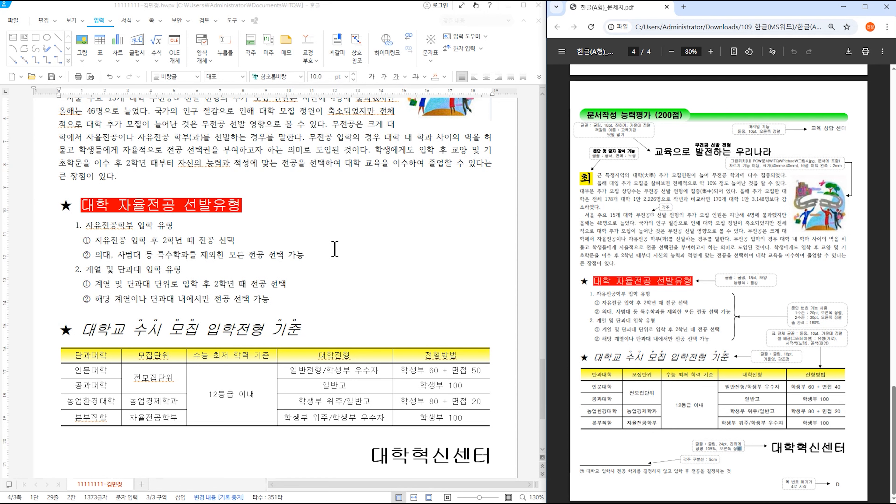
scroll(335, 249, down, 2)
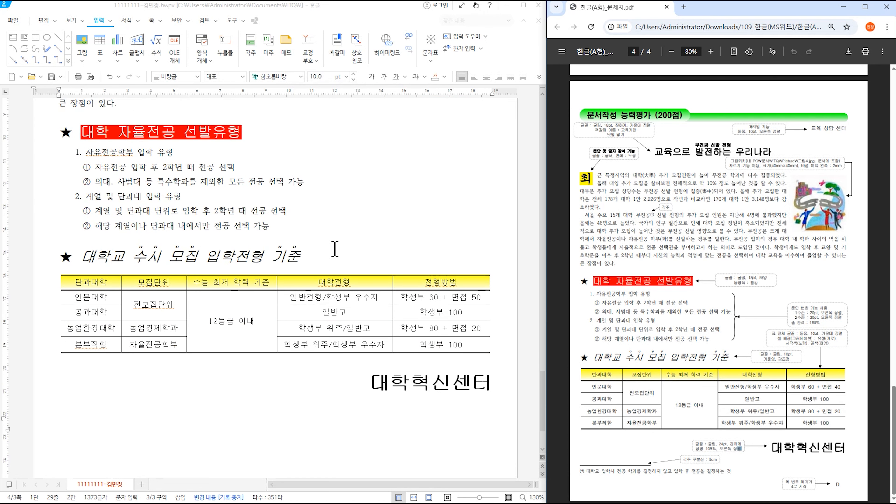
click(335, 253)
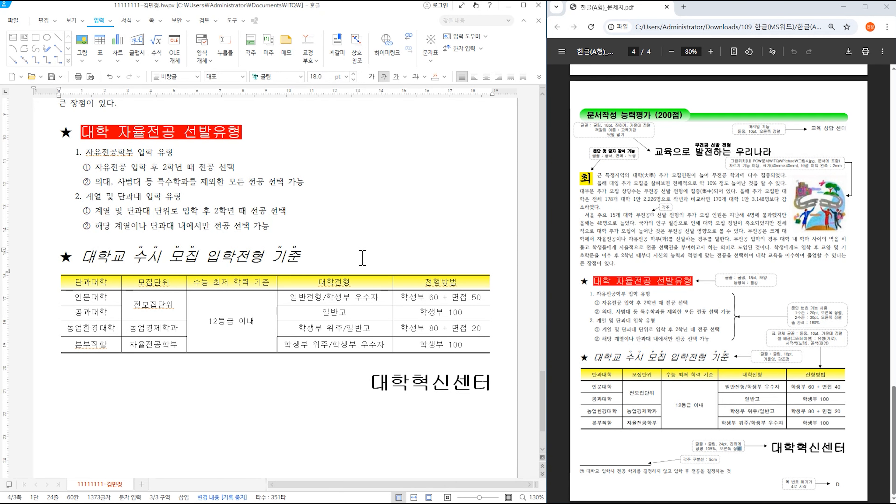
key(Hangul)
scroll(351, 338, down, 3)
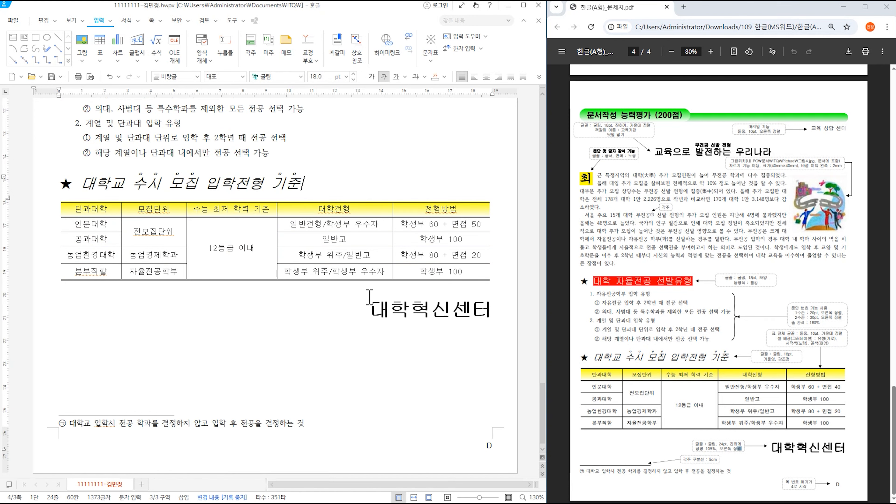
key(Hangul)
scroll(361, 257, up, 8)
scroll(362, 257, up, 15)
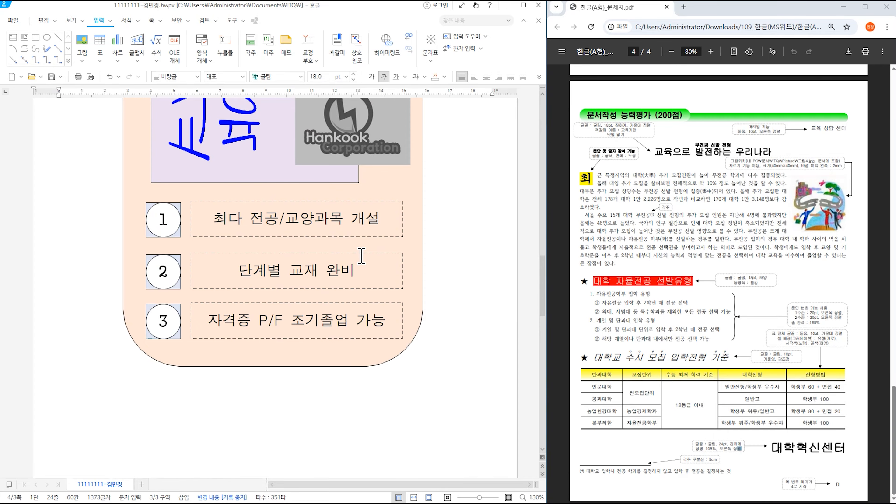
scroll(362, 256, up, 6)
- Fill the box behind number 2 with pale yellow
scroll(361, 256, down, 6)
click(147, 257)
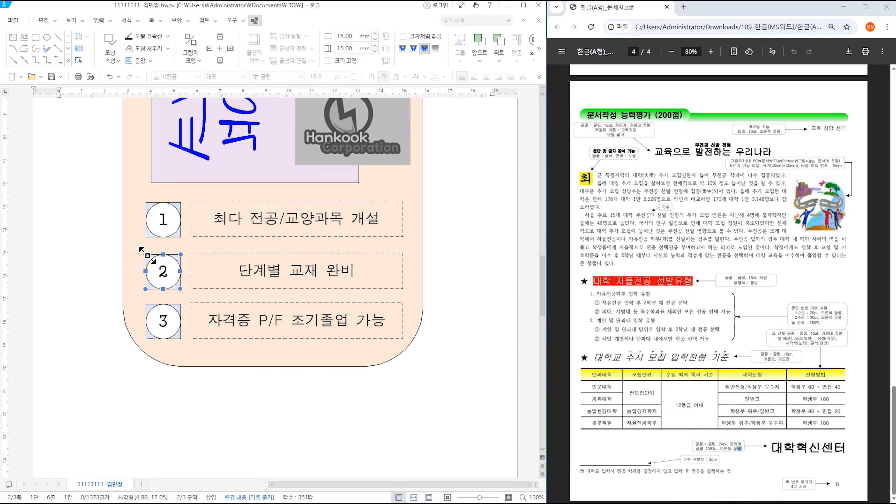
double_click(148, 268)
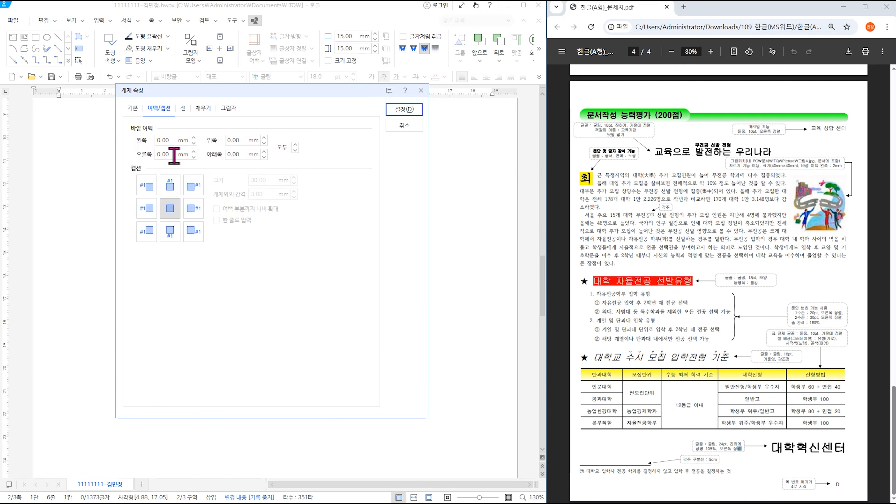
click(203, 108)
click(203, 161)
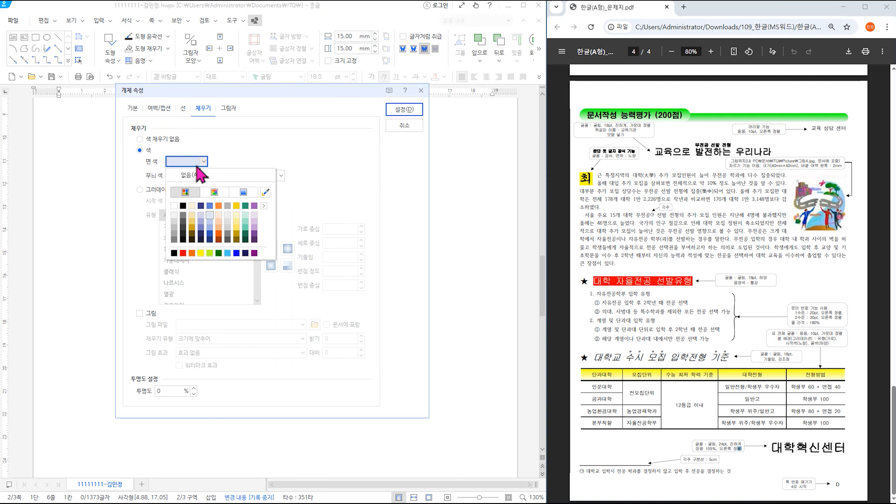
click(233, 213)
click(405, 109)
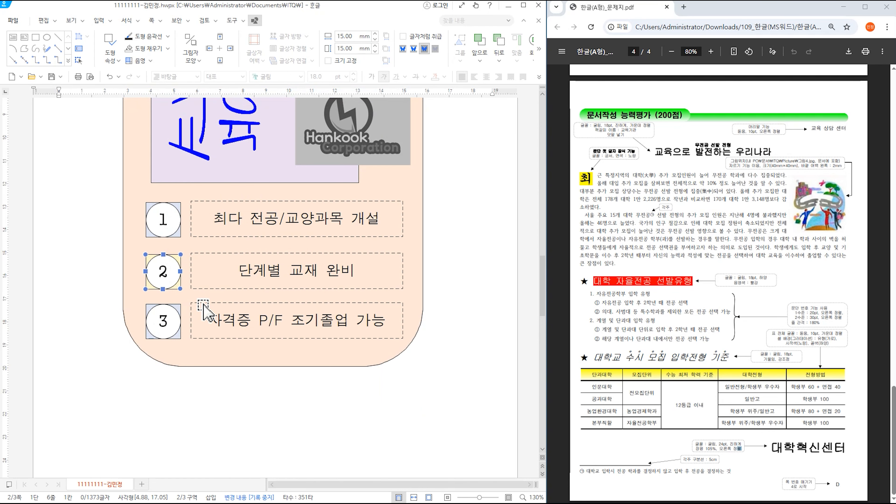
- Fill the box behind number 3 with light purple and review the diagram
double_click(152, 309)
click(183, 162)
click(267, 230)
click(405, 110)
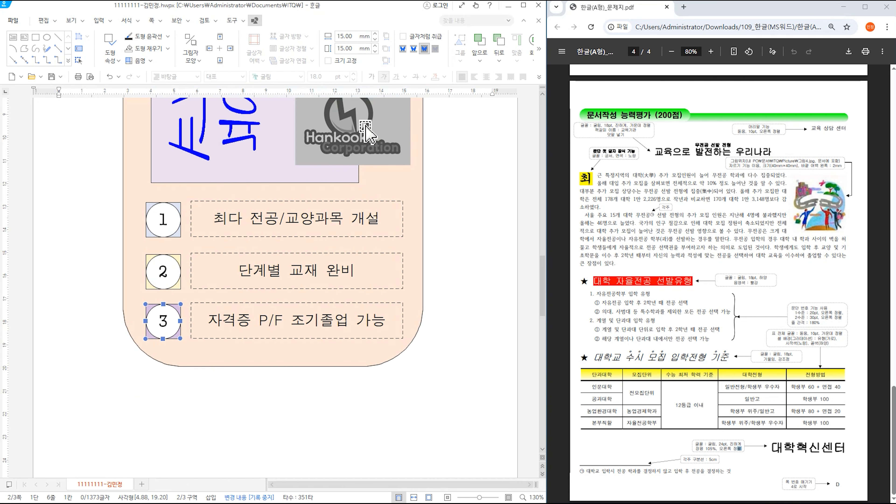
click(459, 233)
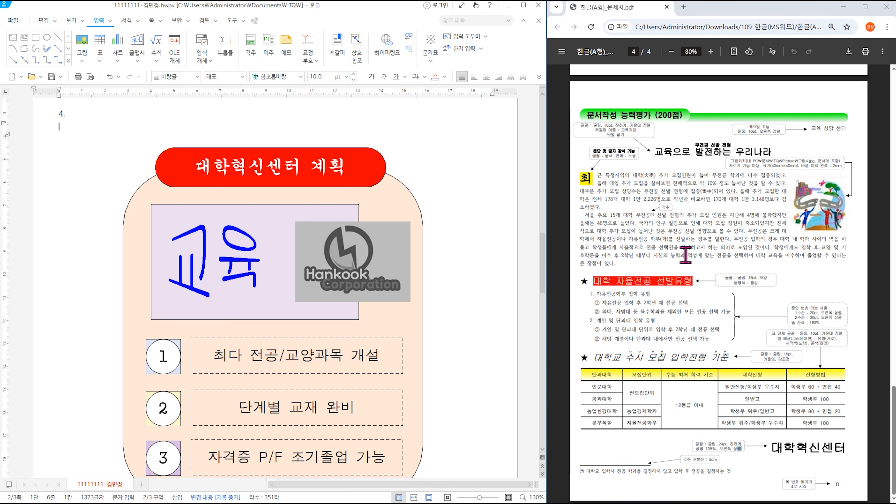
scroll(704, 255, up, 8)
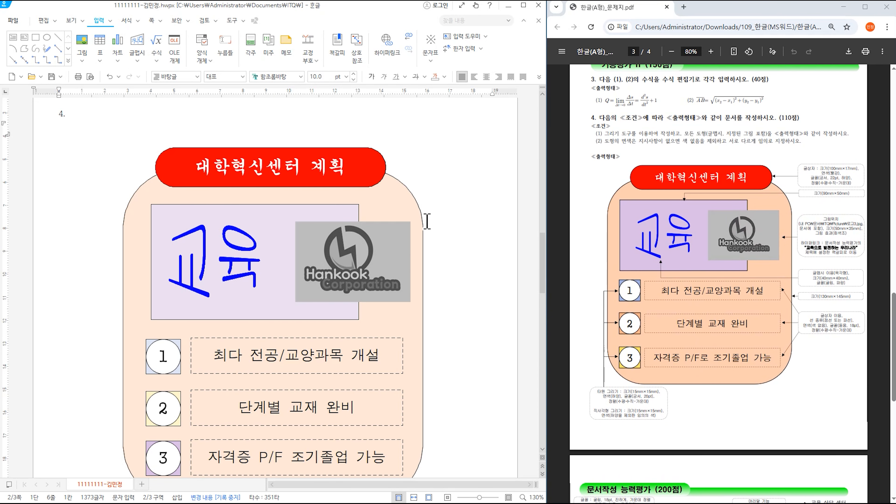
scroll(437, 217, down, 4)
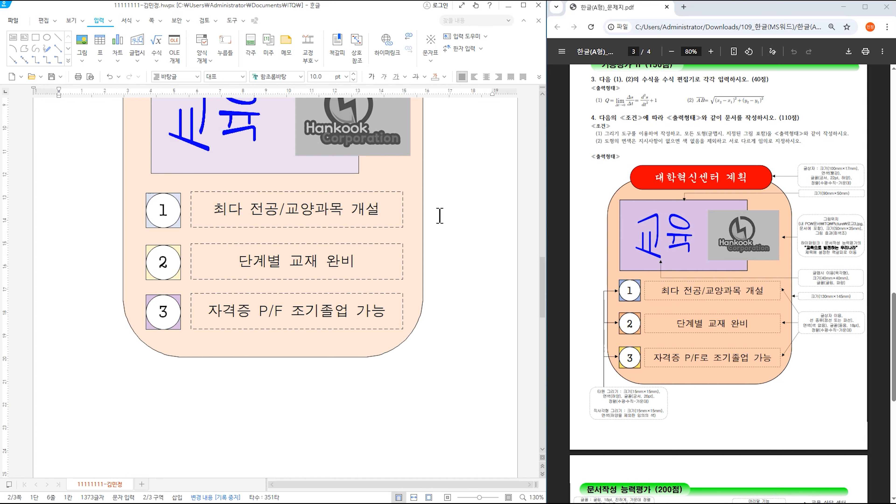
scroll(439, 215, up, 2)
scroll(439, 216, down, 11)
scroll(439, 215, down, 9)
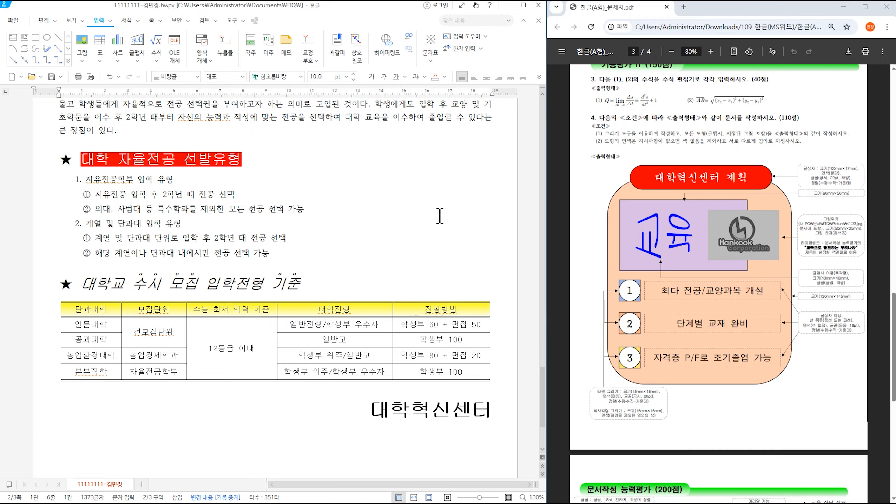